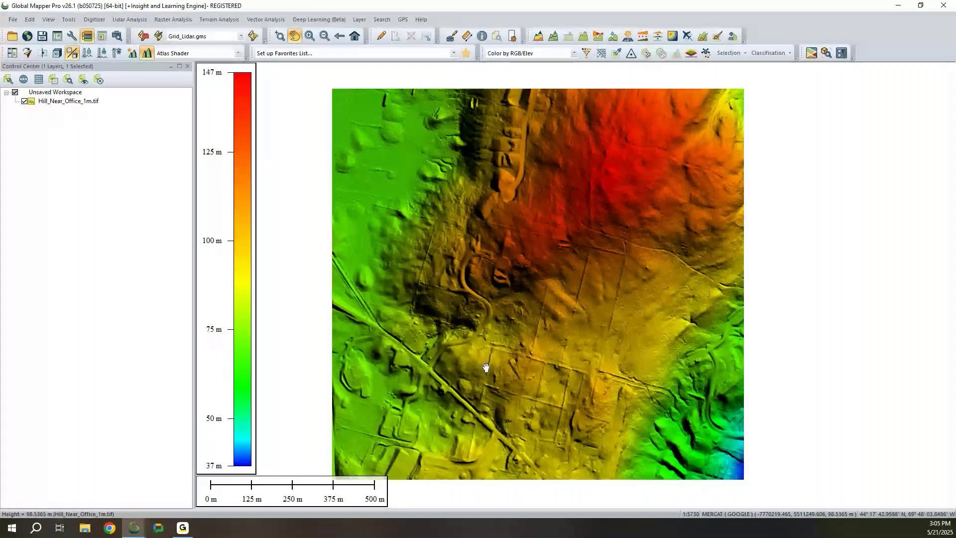
Step: Shade the Hill_Near_Office_1m.tif terrain with the Slope Shader
left_click_drag(486, 368, 487, 357)
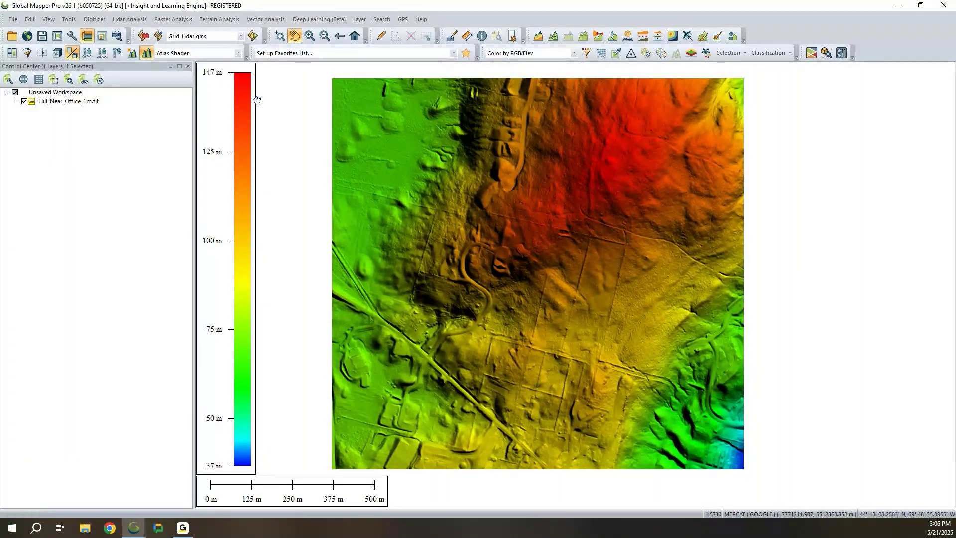
left_click(238, 55)
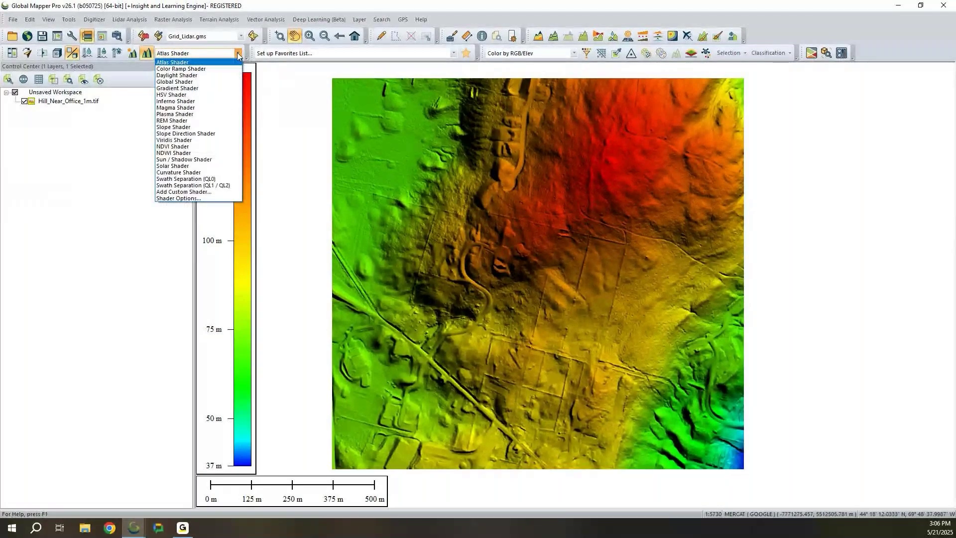
left_click(206, 128)
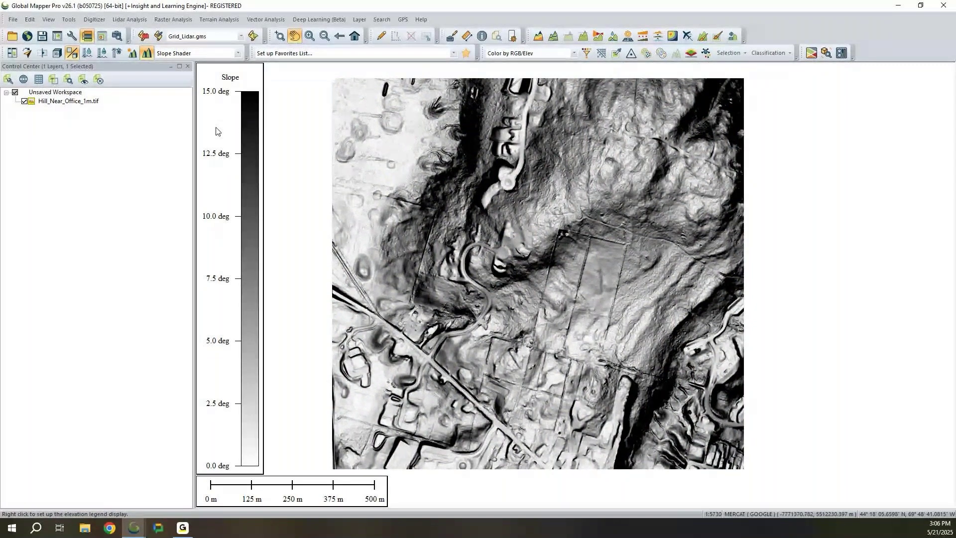
Step: Display the terrain with the Slope Direction Shader, and return it to the Slope Shader
left_click(220, 54)
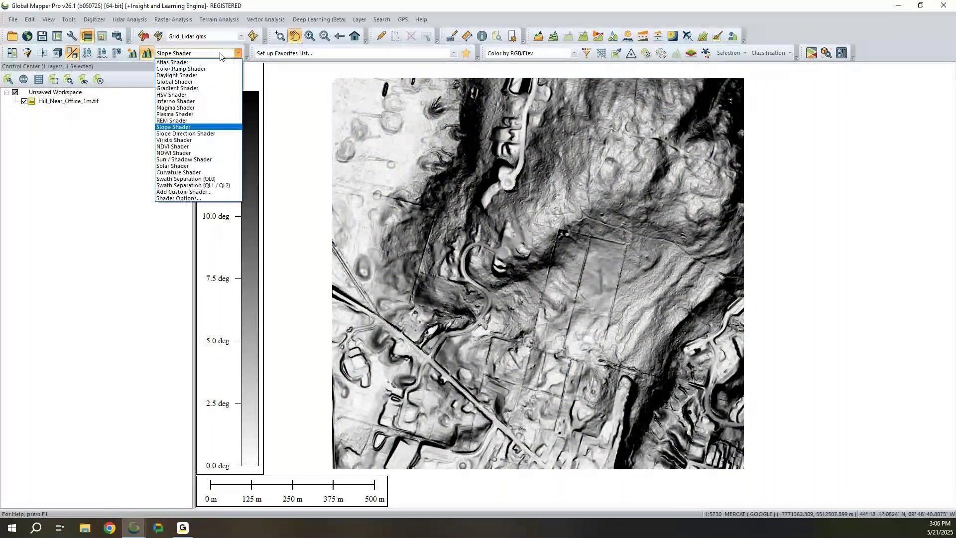
left_click(214, 134)
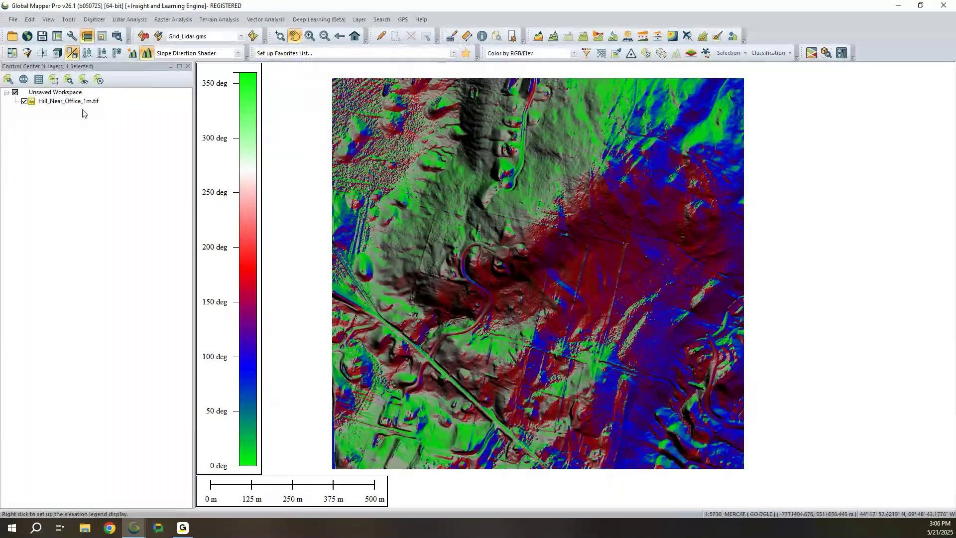
key("Down")
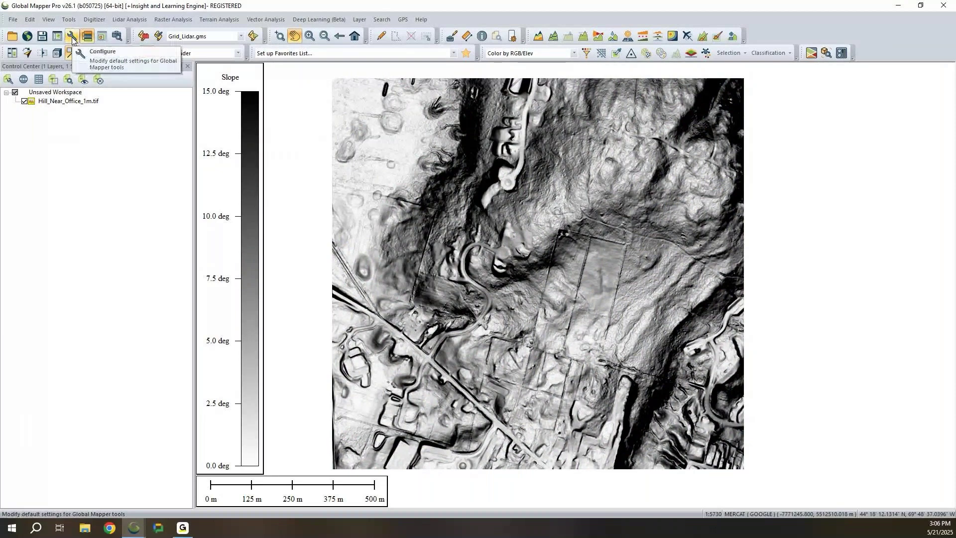
Step: Open the shader options and set the Slope Shader's maximum slope to 5 degrees
left_click(238, 54)
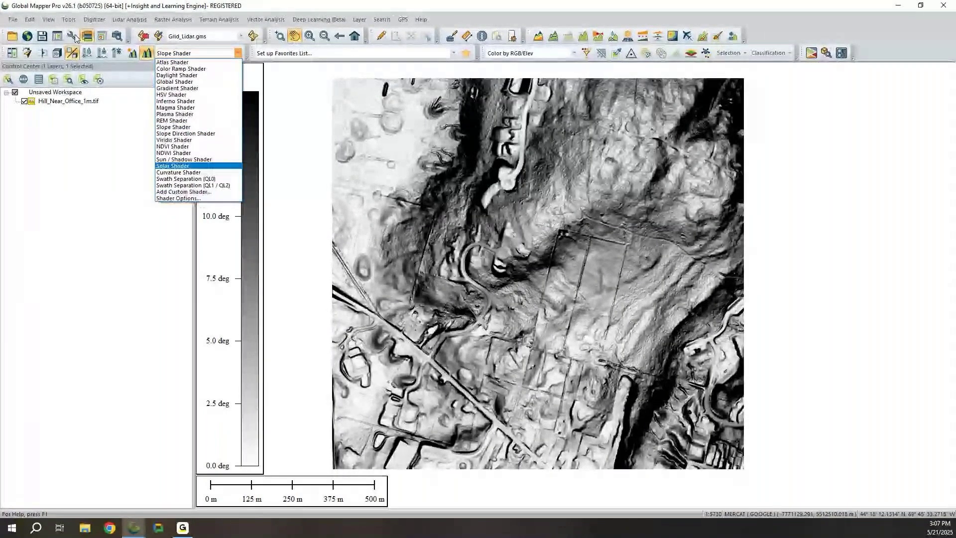
left_click(179, 198)
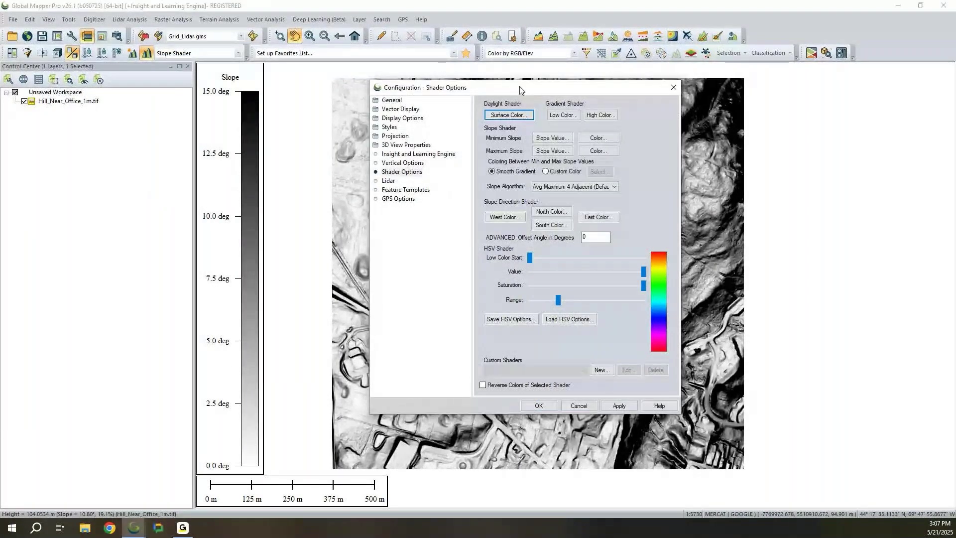
left_click_drag(519, 89, 722, 86)
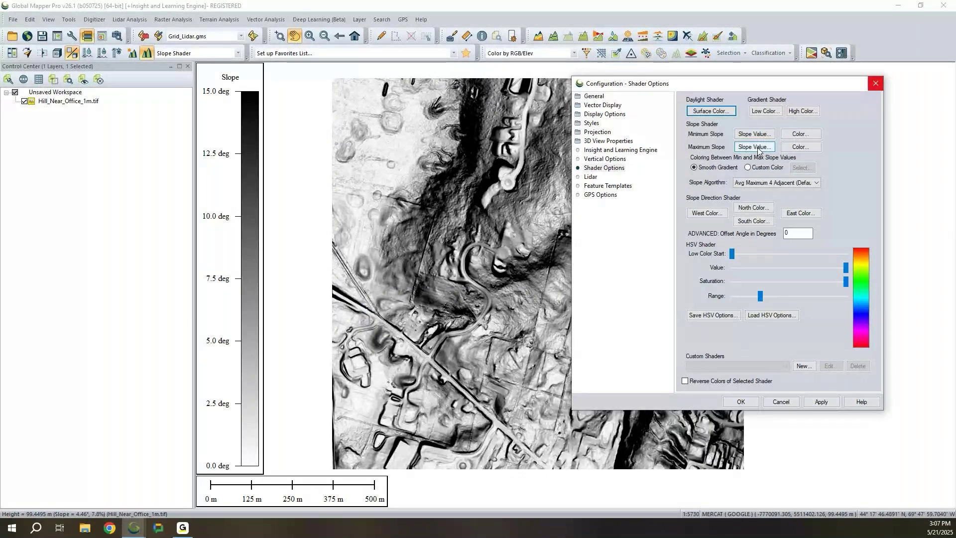
left_click(757, 149)
type("5")
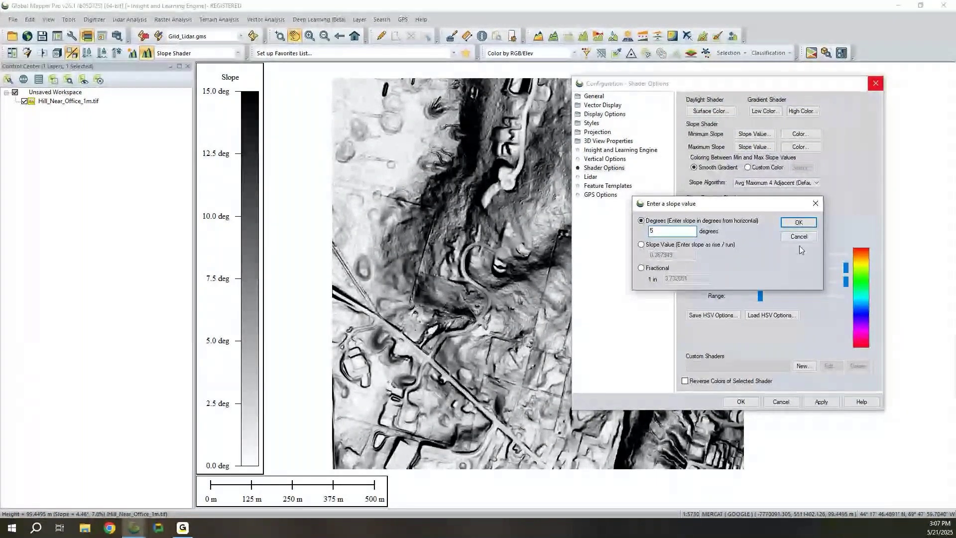
key("Return")
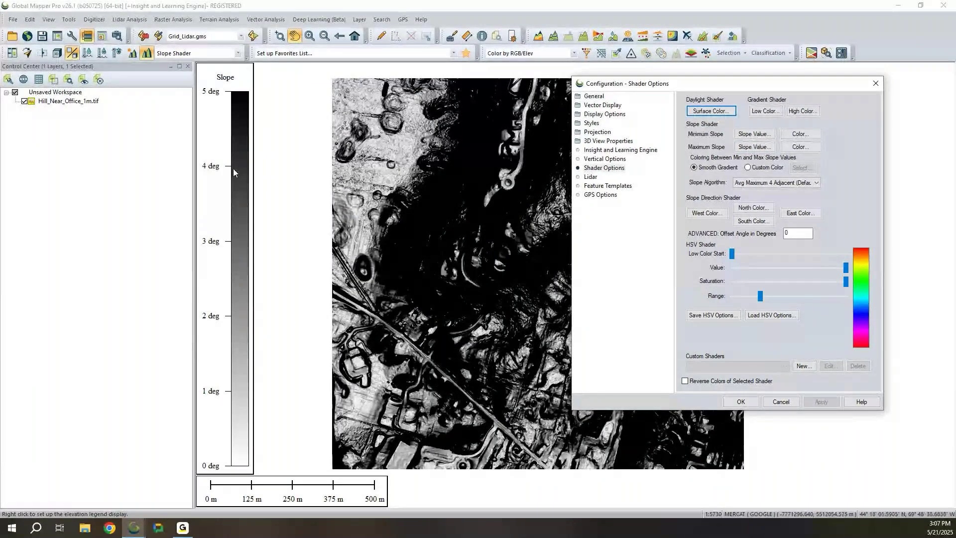
Step: Set the Slope Shader's maximum slope back to 15 degrees and review the available slope algorithms without changing the selection
left_click(747, 146)
left_click(796, 223)
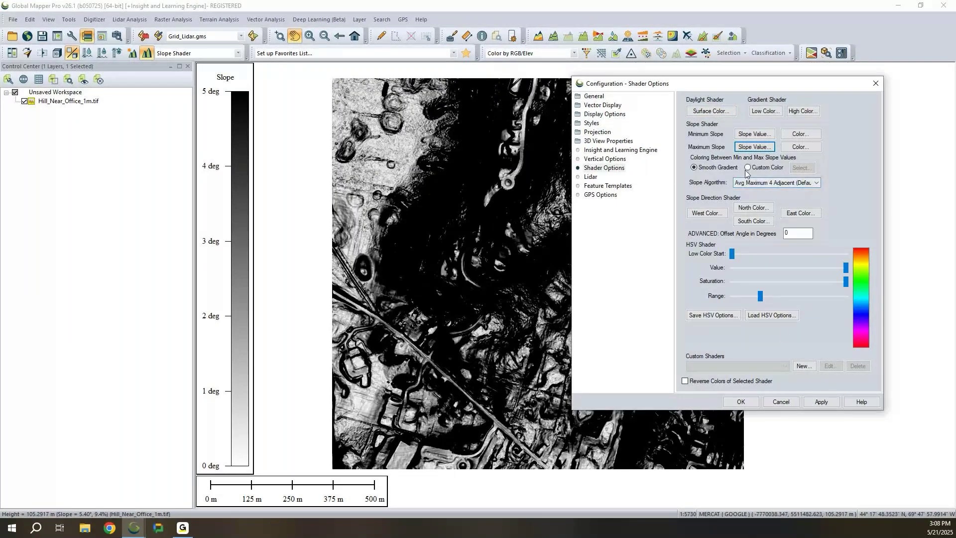
key("alt+a")
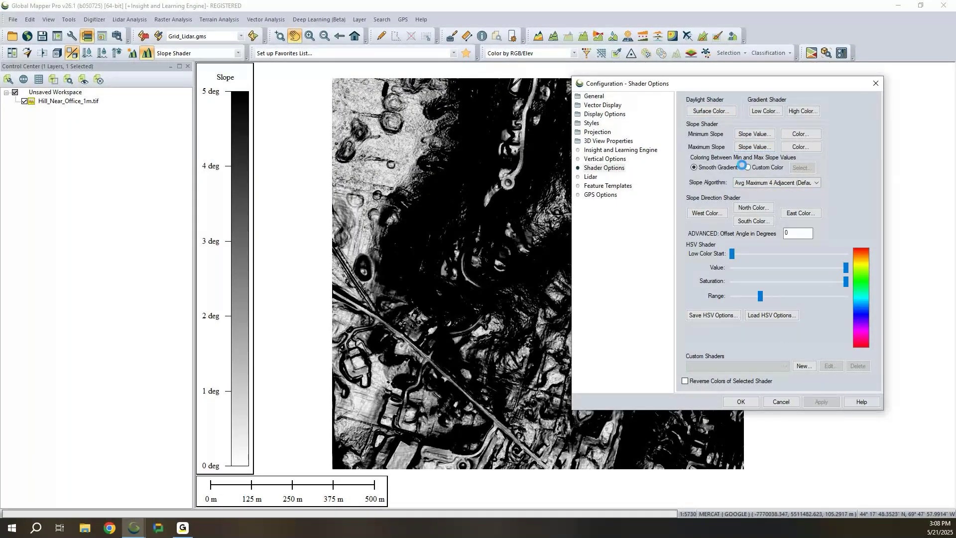
left_click(765, 184)
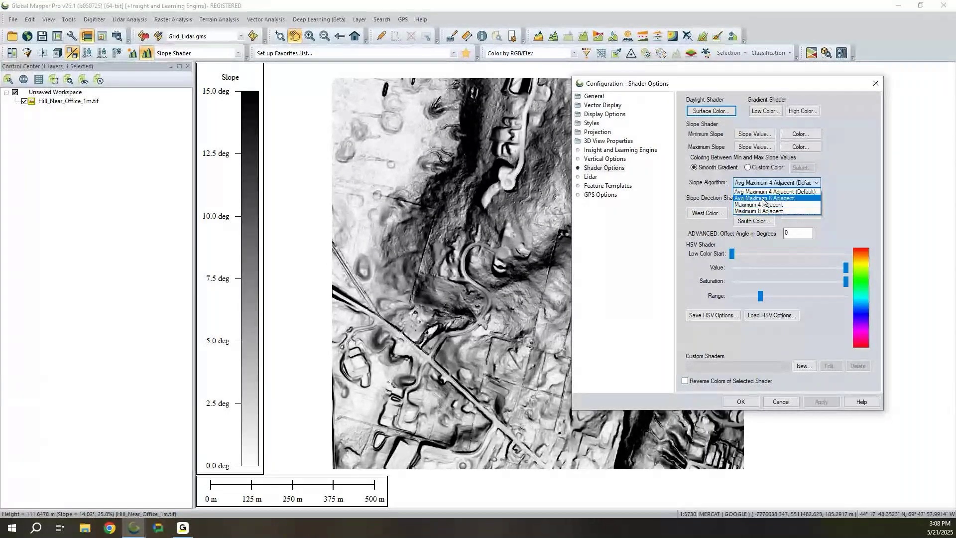
left_click(846, 178)
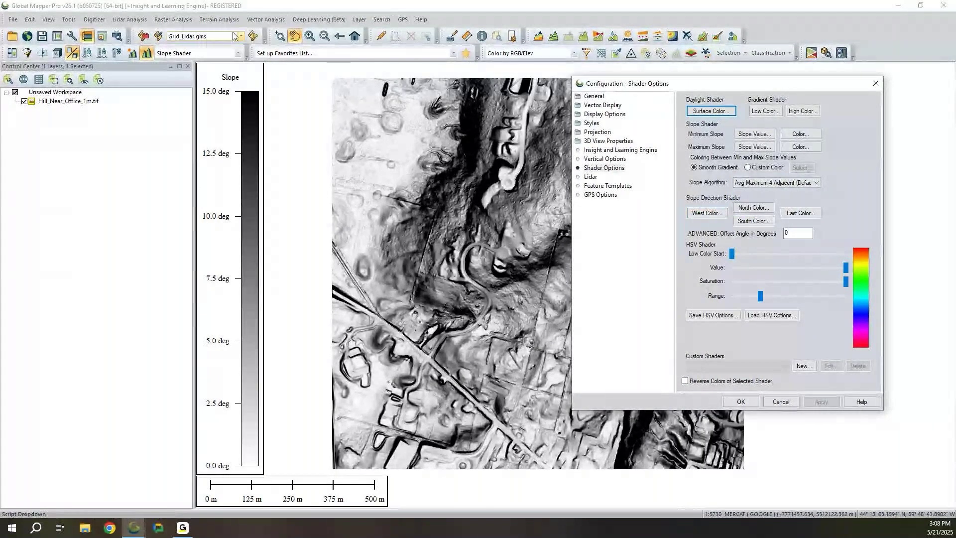
Step: Apply the Slope Direction Shader to the terrain and close the shader options without further changes
left_click(209, 57)
scroll(210, 55, "up", 1)
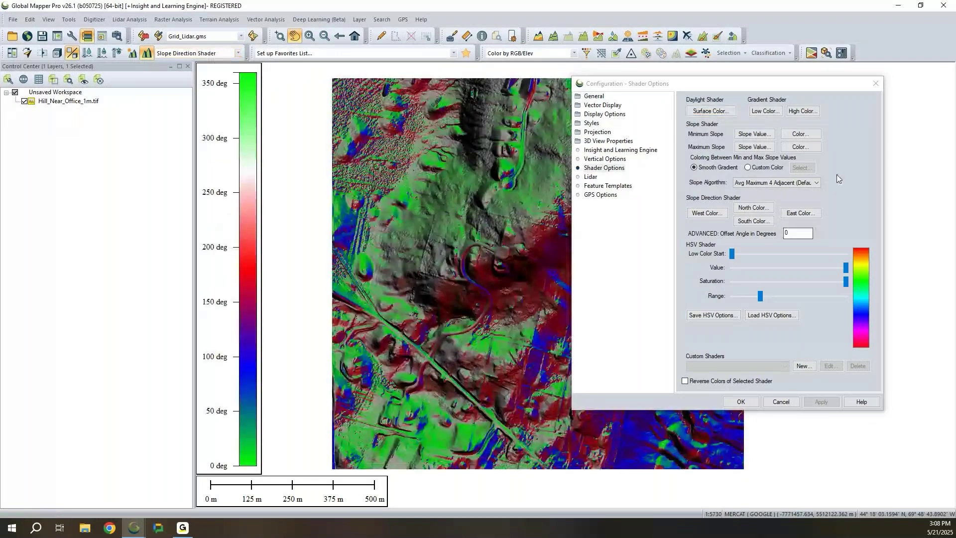
left_click(837, 176)
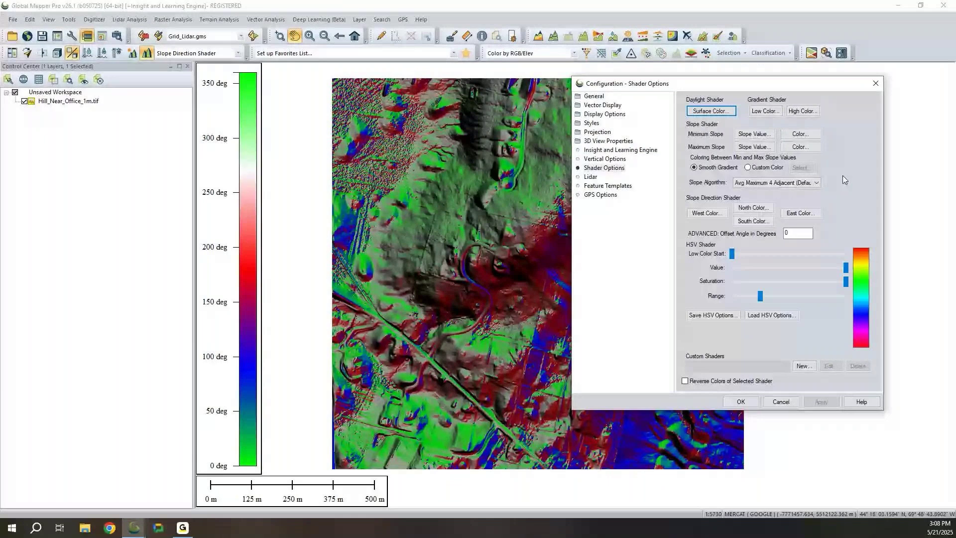
left_click(781, 405)
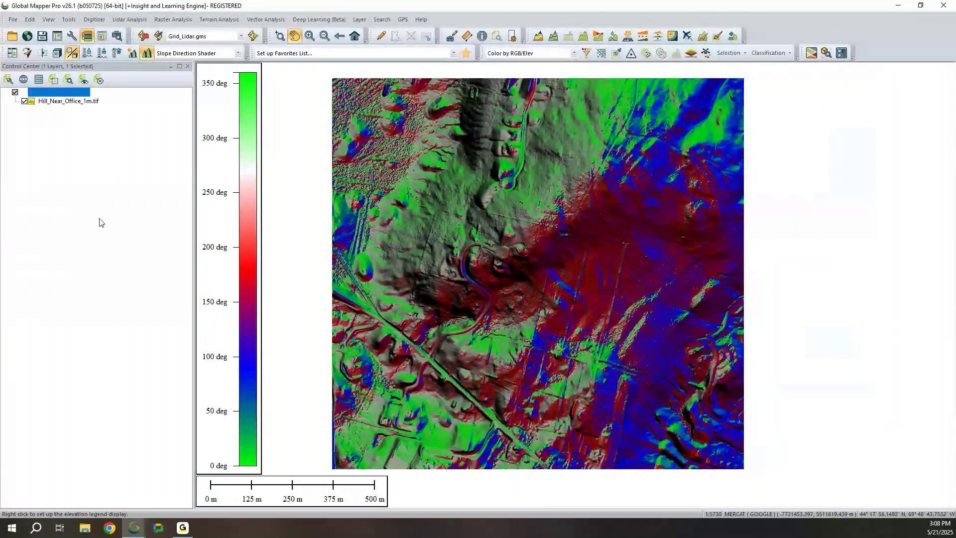
Step: Shade the terrain by elevation with the Atlas Shader
left_click(183, 53)
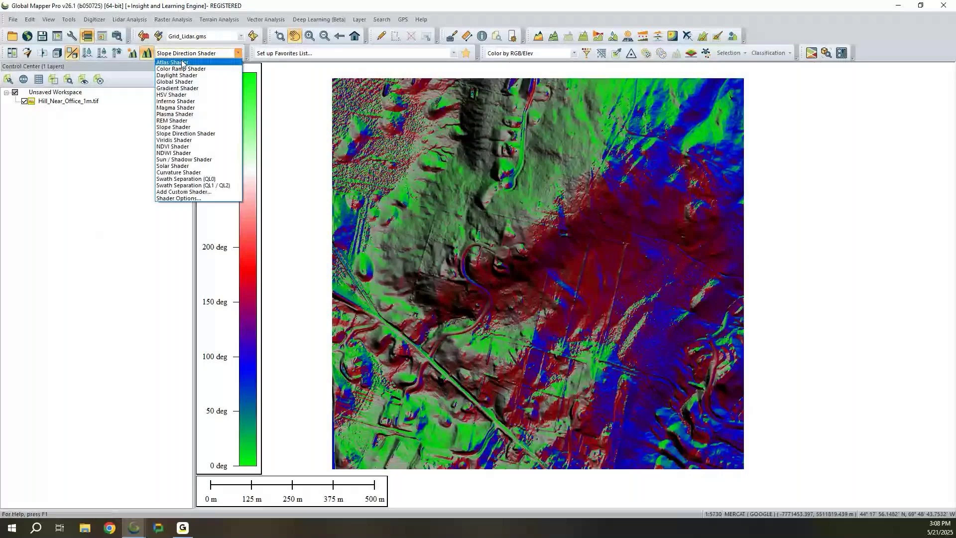
left_click(183, 63)
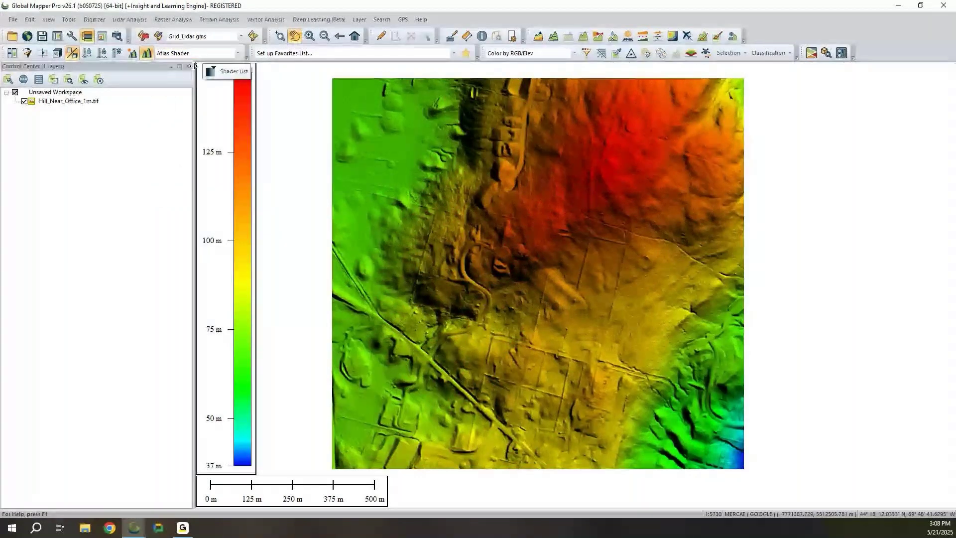
left_click(145, 193)
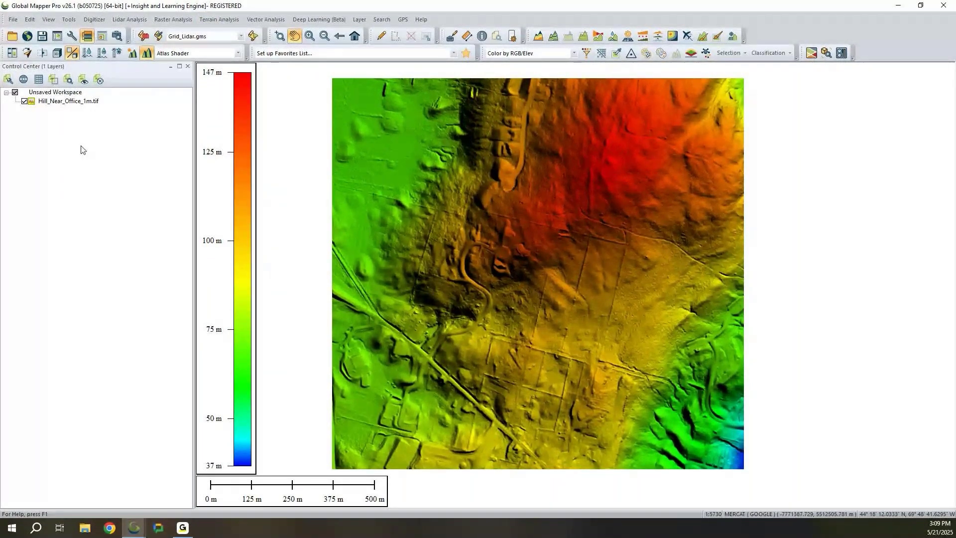
Step: Vectorize Hill_Near_Office_1m.tif into areas covering elevations from 50 to 70 meters, discarding areas smaller than 100 square meters
left_click(80, 104)
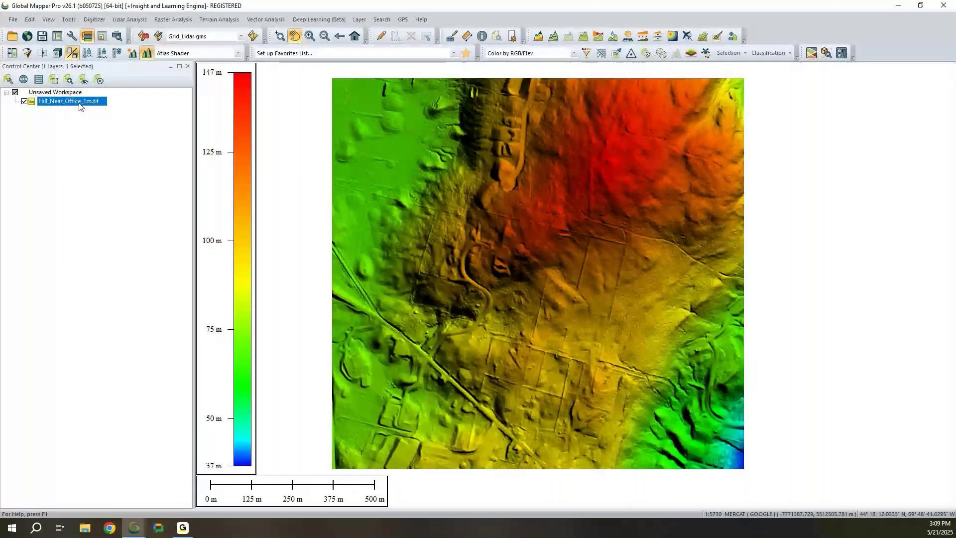
right_click(79, 105)
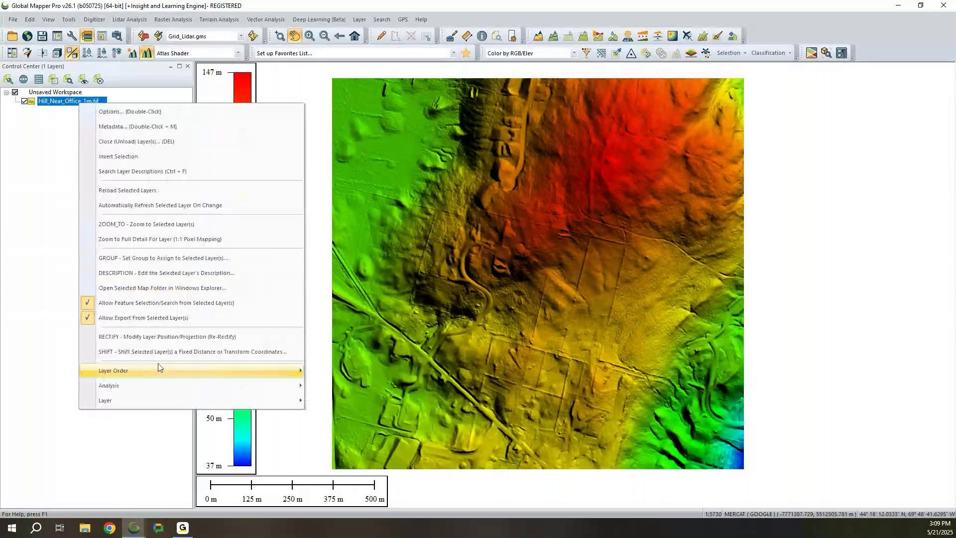
mouse_move(152, 407)
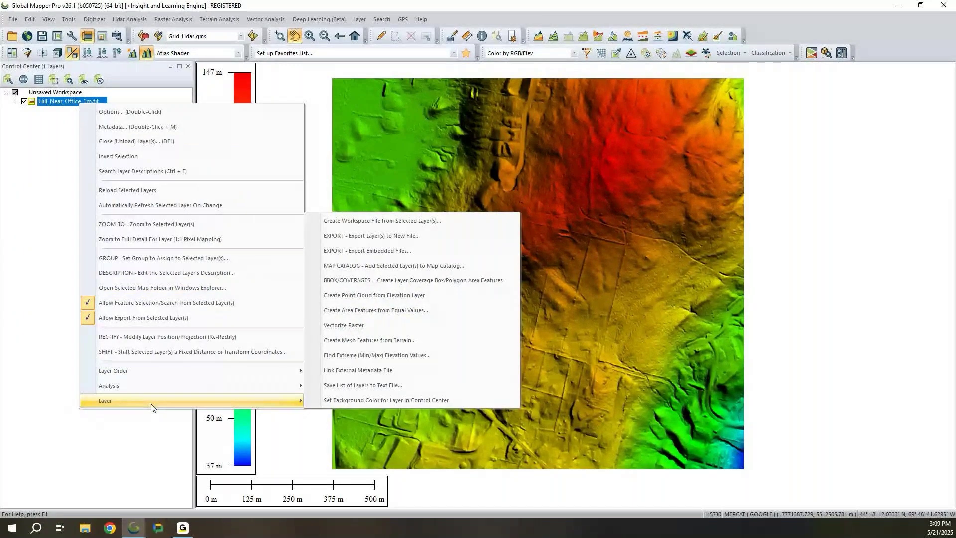
left_click(334, 327)
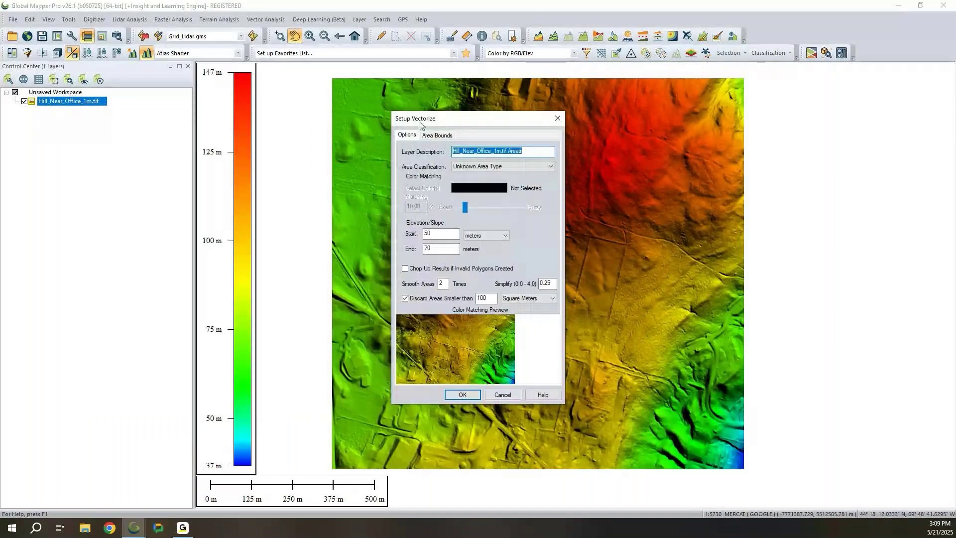
left_click_drag(420, 125, 730, 115)
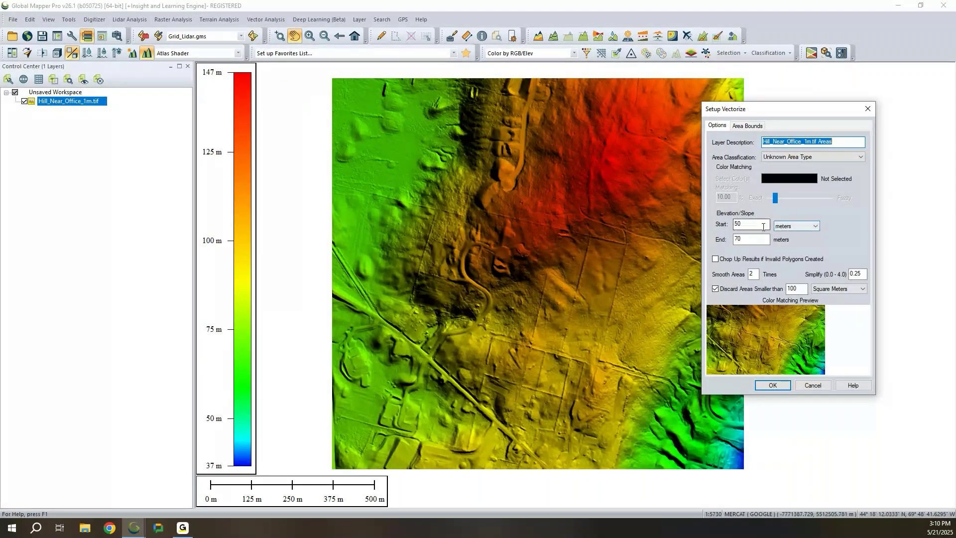
double_click(737, 224)
type("10")
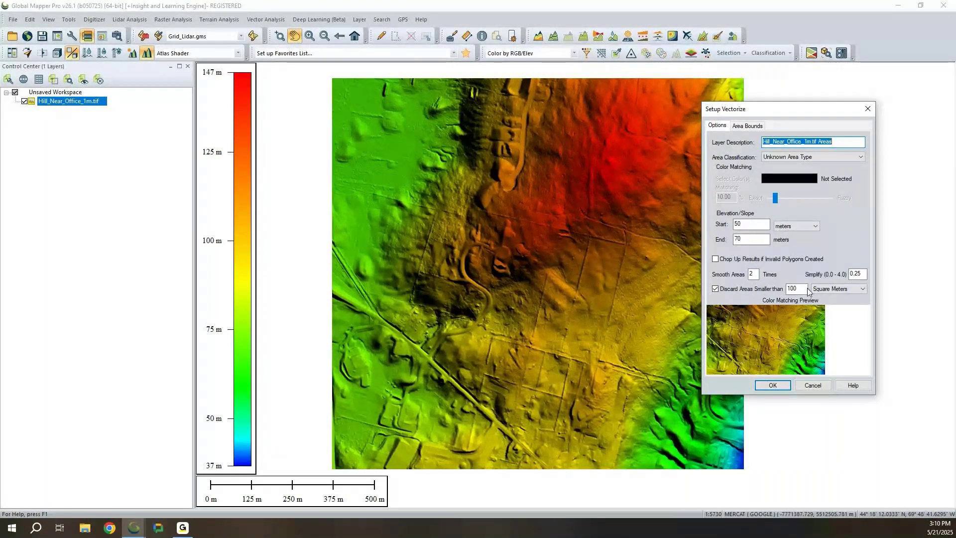
left_click(774, 390)
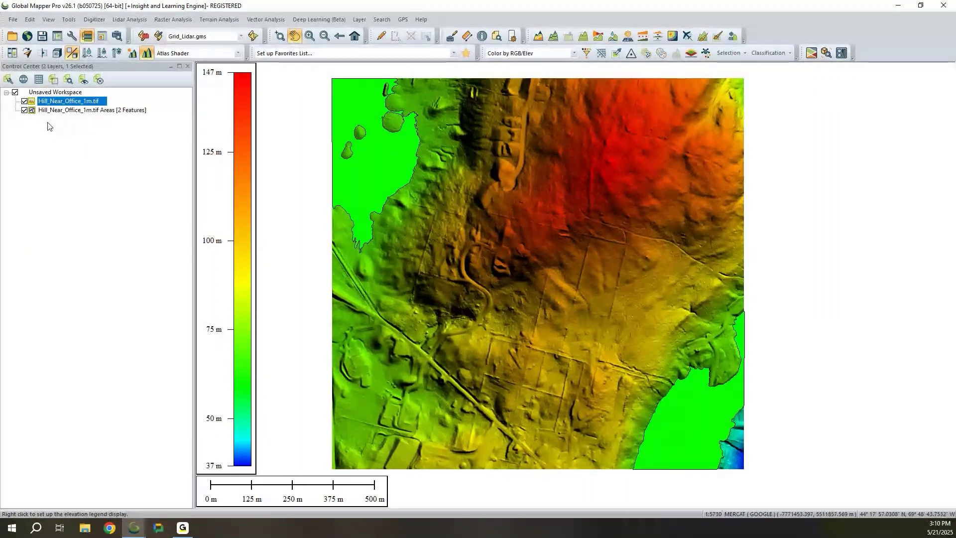
Step: Hide the vectorized elevation areas layer and shade the terrain with the Slope Shader
left_click(24, 110)
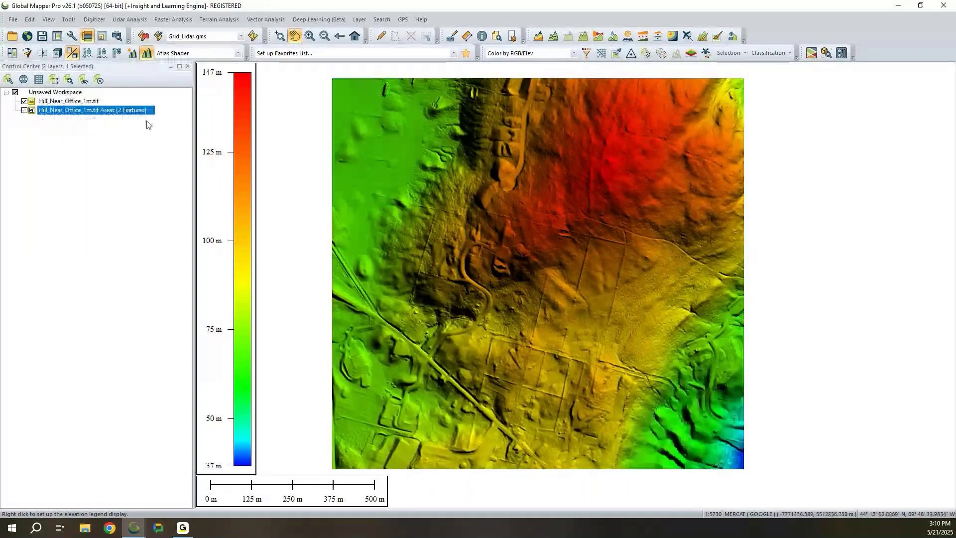
left_click(213, 54)
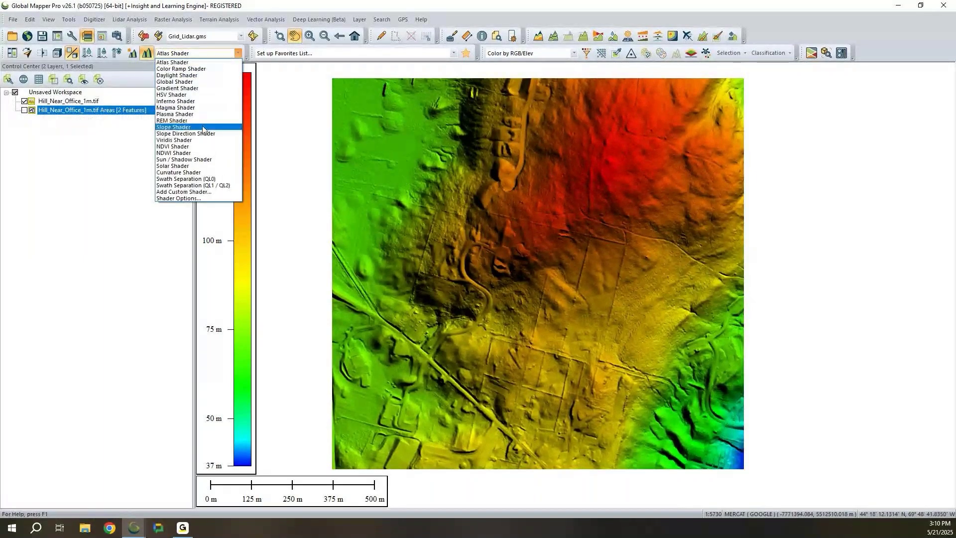
left_click(203, 128)
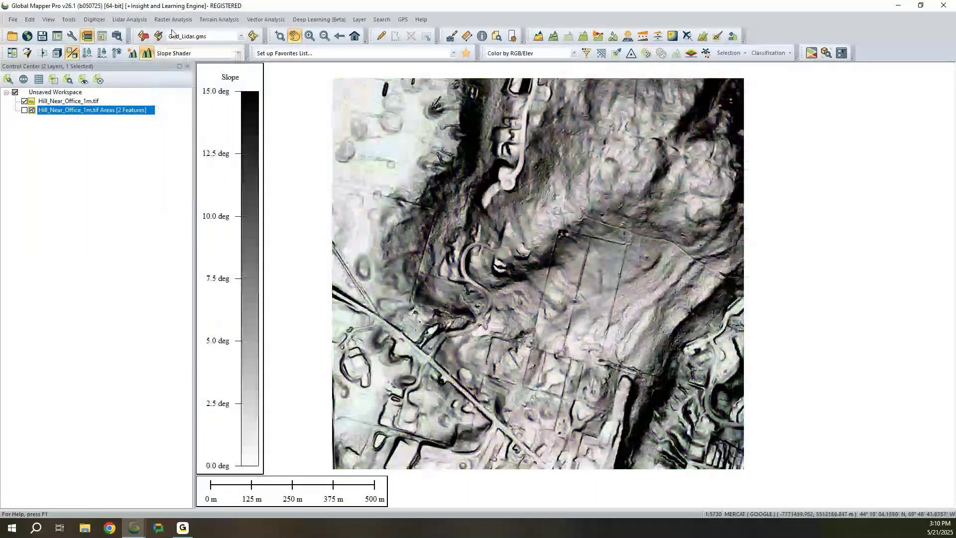
Step: Vectorize Hill_Near_Office_1m.tif into areas with slopes from 0 to 2 degrees, discarding areas smaller than 100 square meters, and hide the resulting layer
right_click(80, 101)
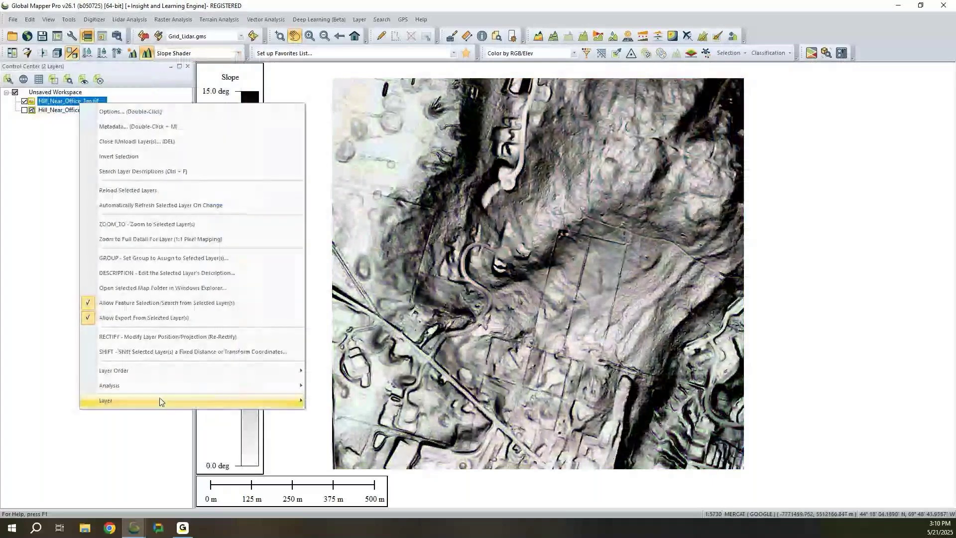
mouse_move(159, 402)
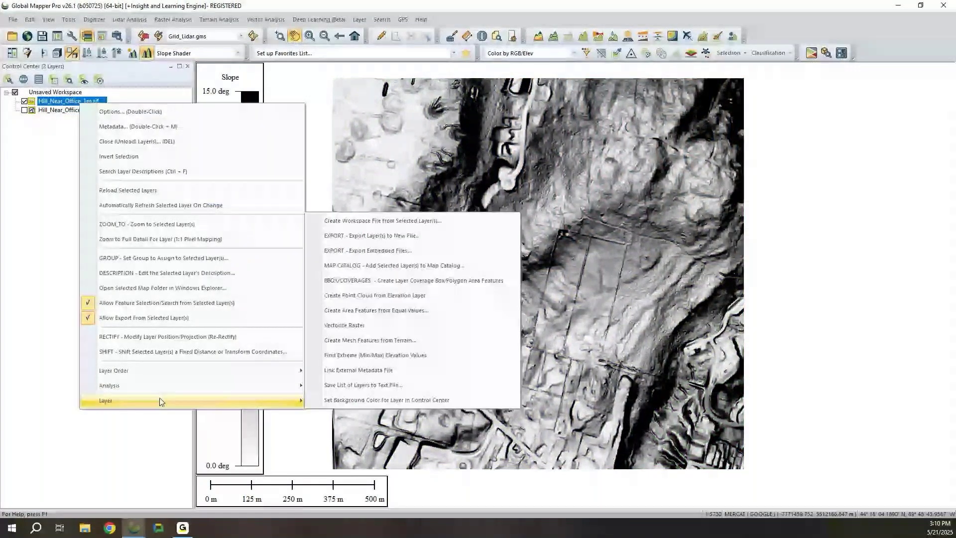
left_click(370, 327)
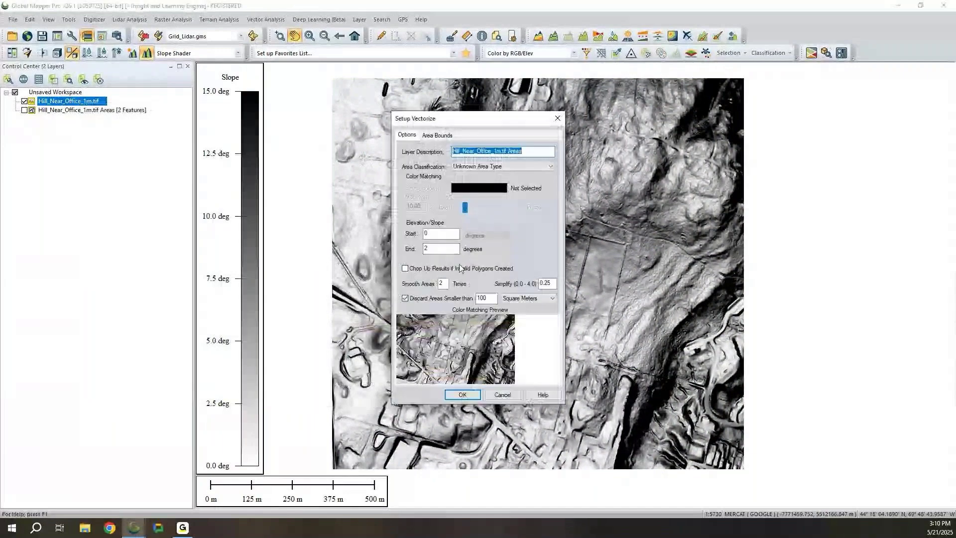
left_click(441, 235)
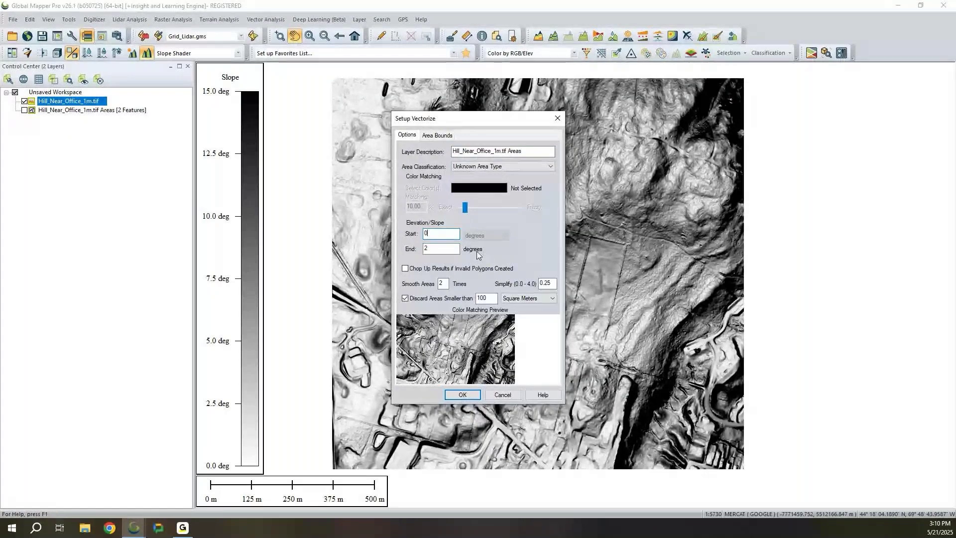
left_click_drag(451, 121, 698, 111)
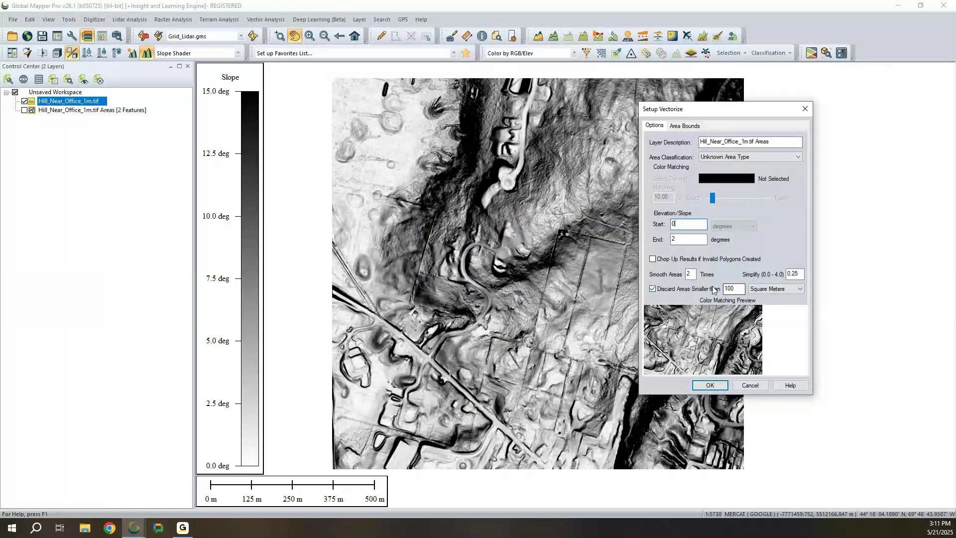
left_click(710, 384)
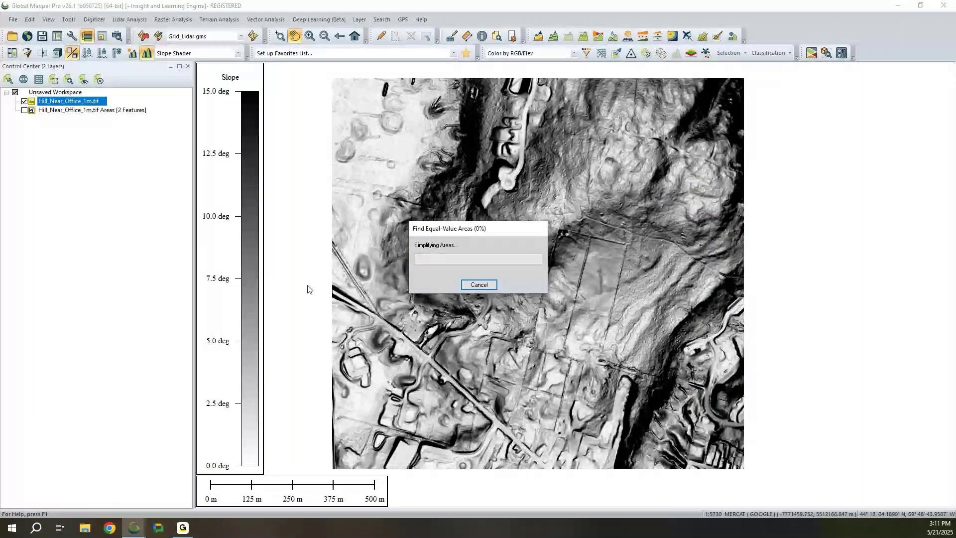
left_click(125, 230)
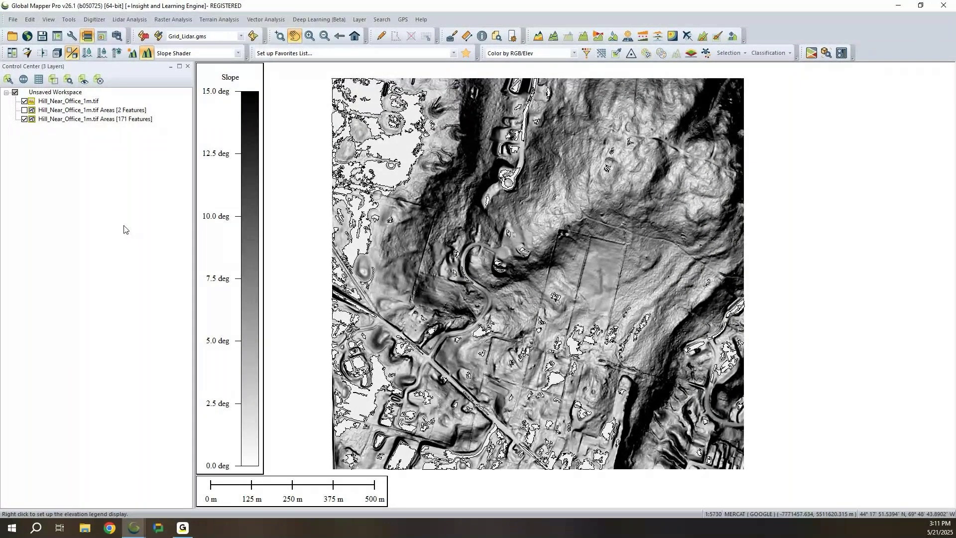
left_click(24, 120)
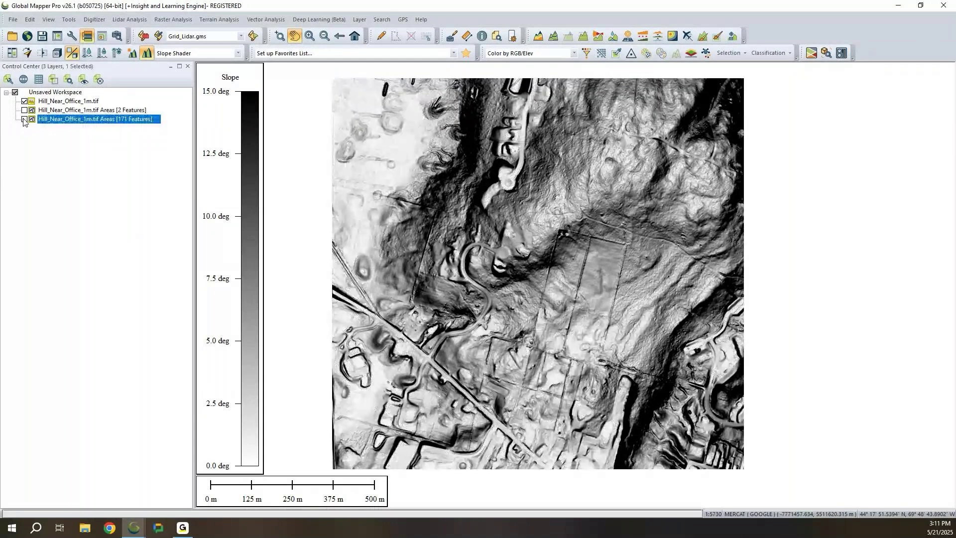
left_click(99, 278)
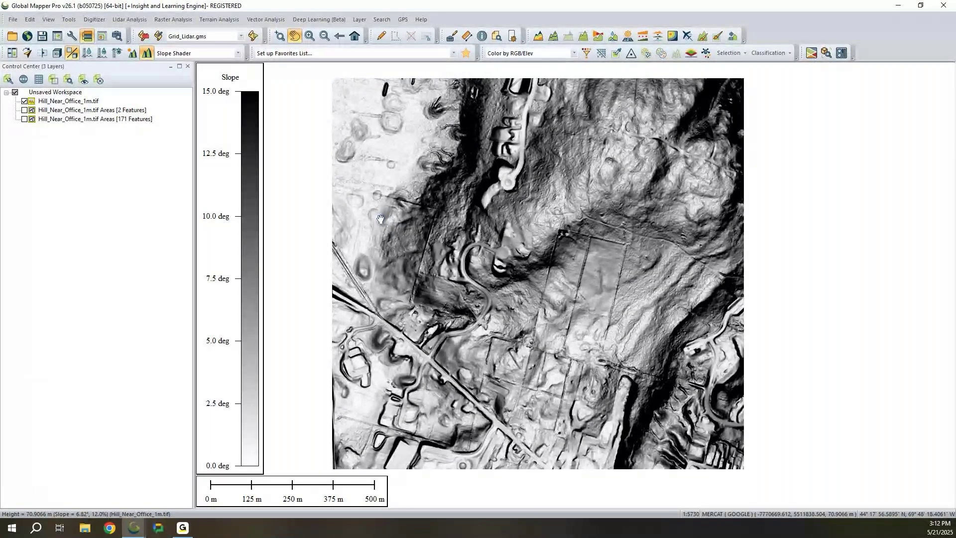
Step: Reclassify Hill_Near_Office_1m.tif by slope into a single-band 8-bit layer using the rules loaded from Slope.gmr
left_click(172, 19)
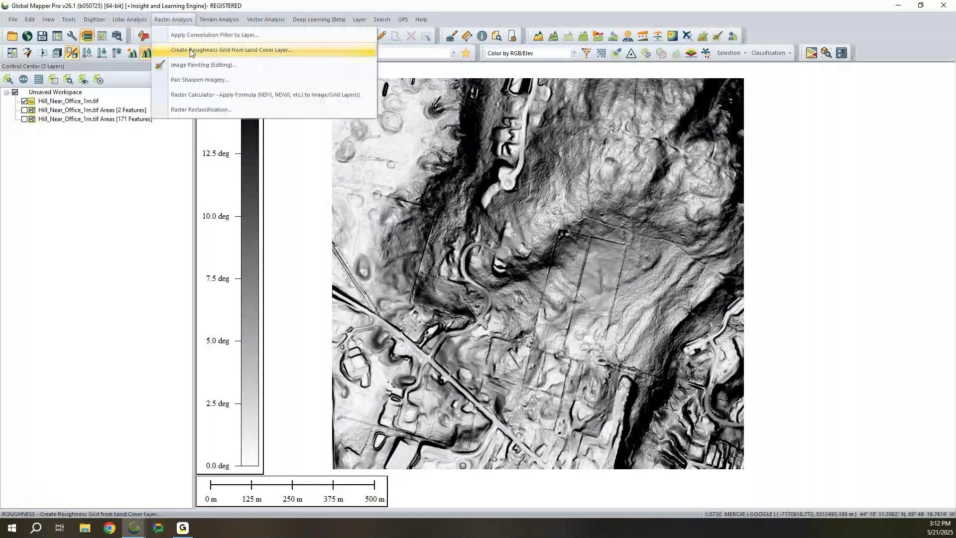
left_click(209, 111)
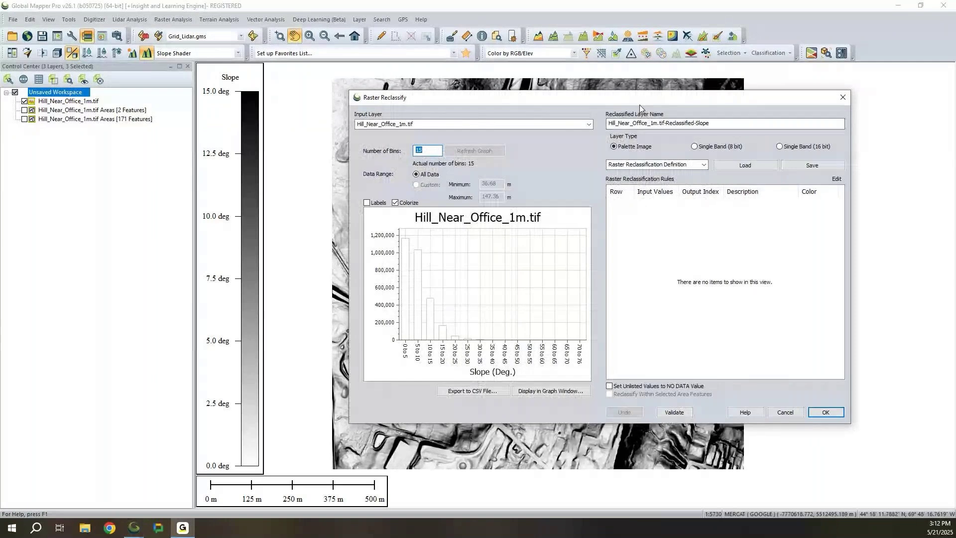
double_click(628, 216)
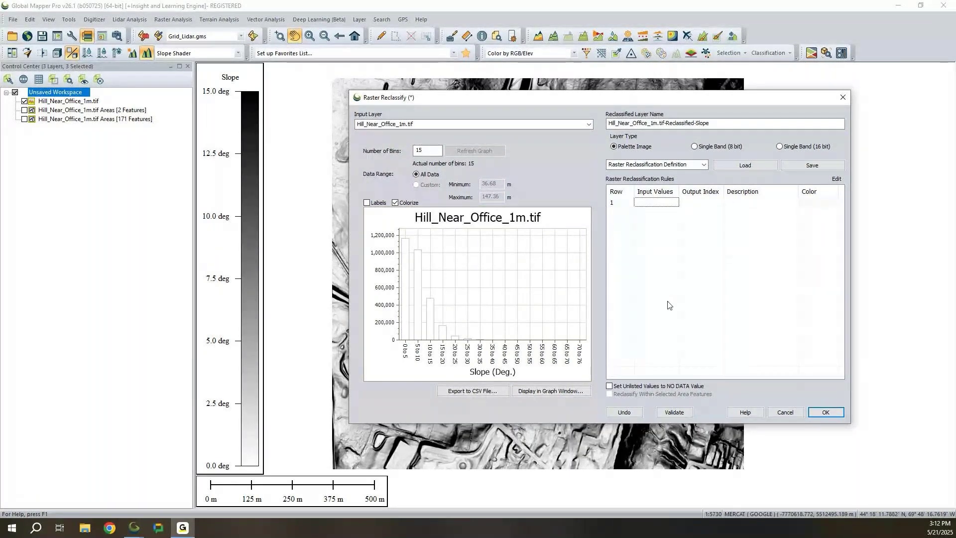
left_click(739, 166)
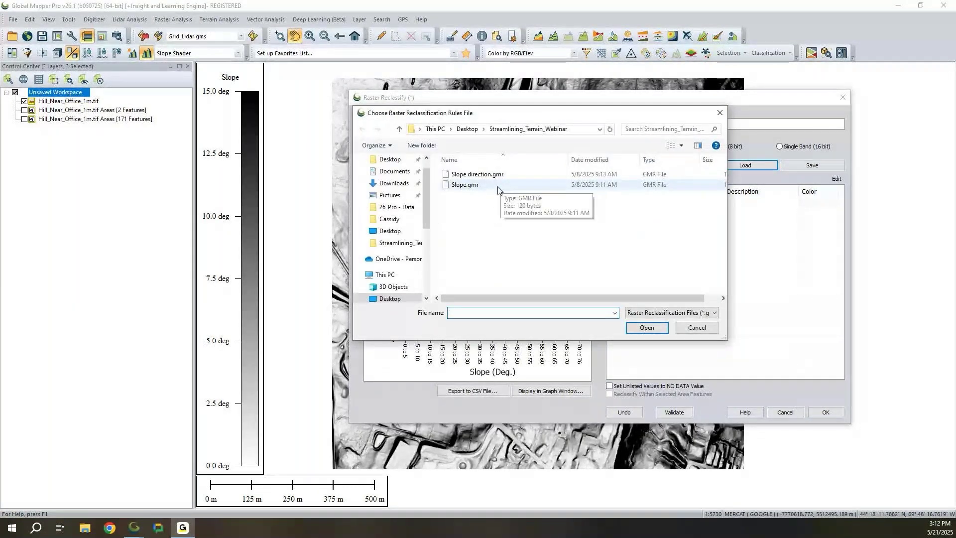
left_click(498, 187)
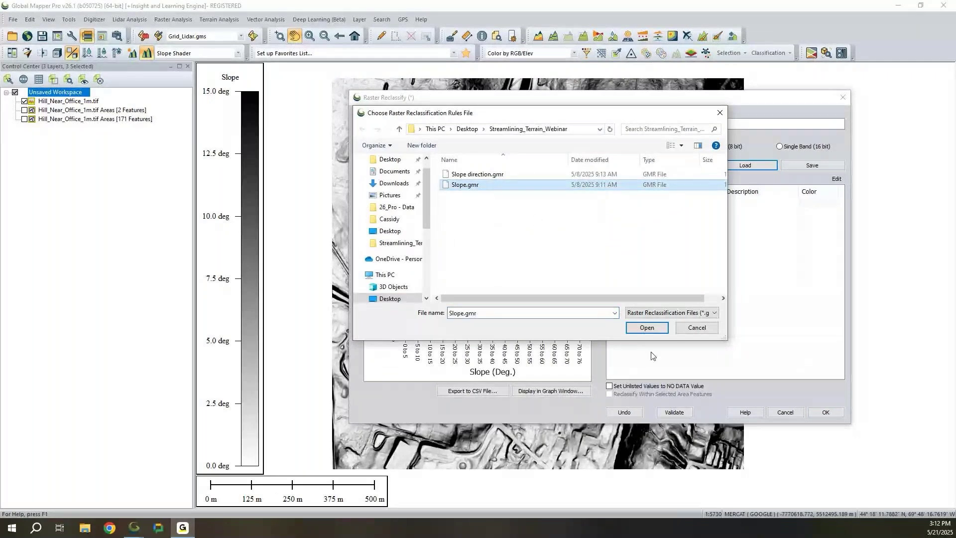
left_click(641, 325)
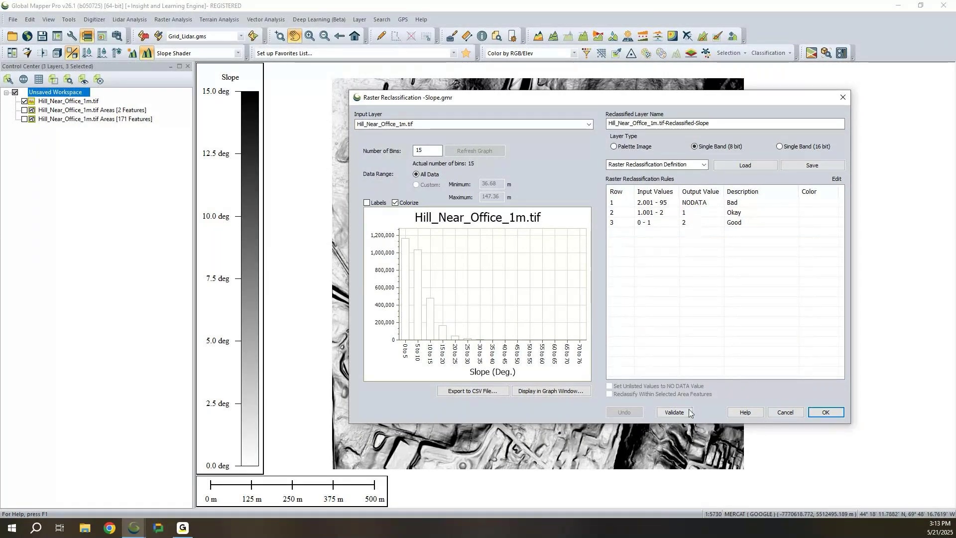
left_click(825, 413)
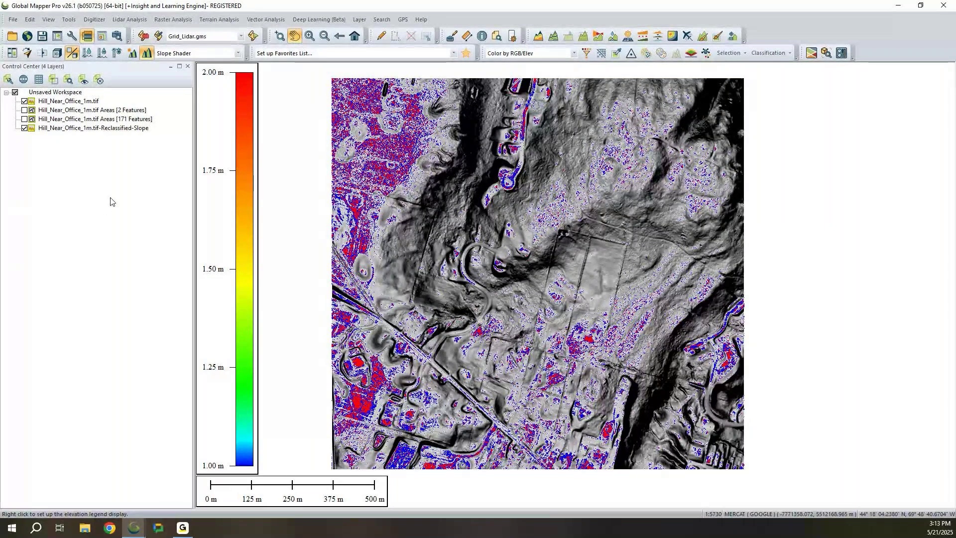
Step: Inspect and hide the reclassified slope layer, and shade the terrain with the Slope Direction Shader
scroll(343, 222, "up", 2)
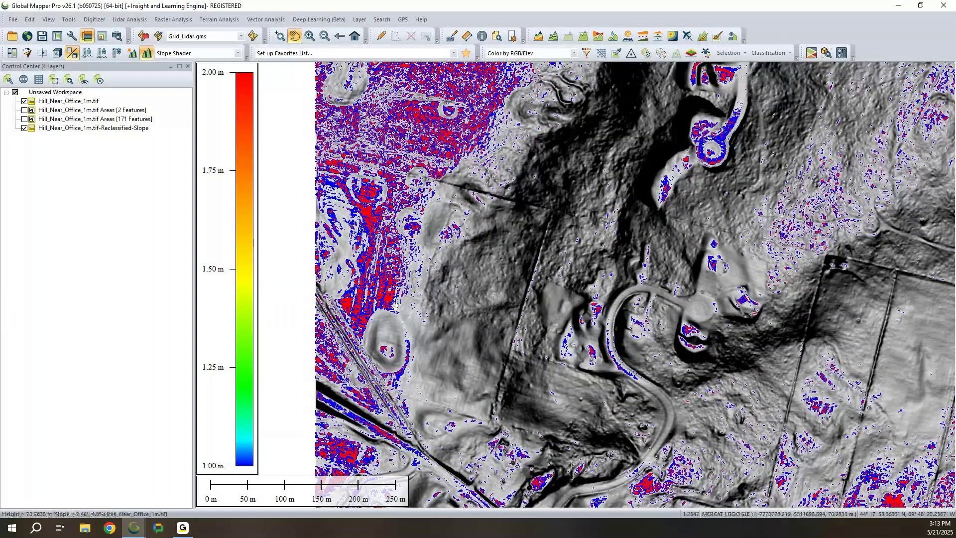
scroll(533, 325, "down", 1)
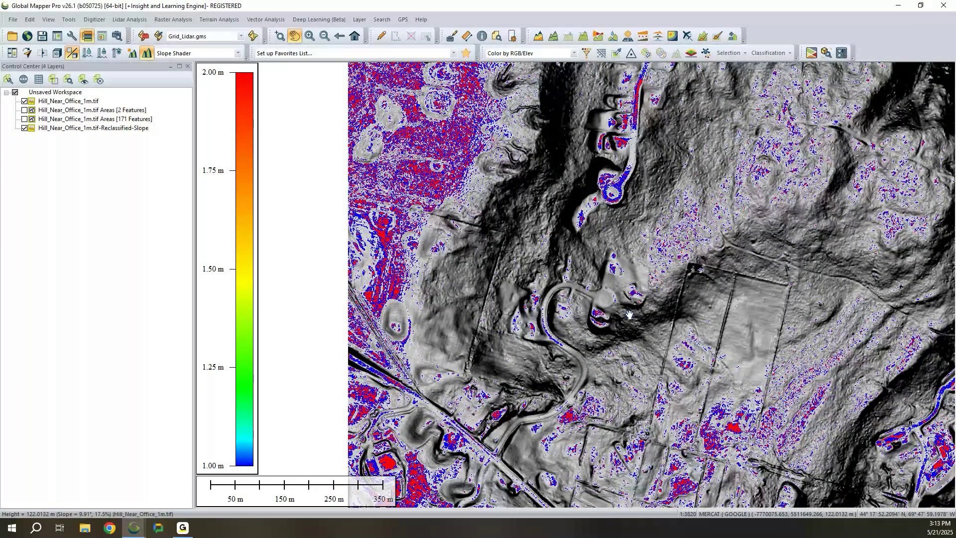
left_click_drag(629, 315, 566, 307)
left_click(24, 128)
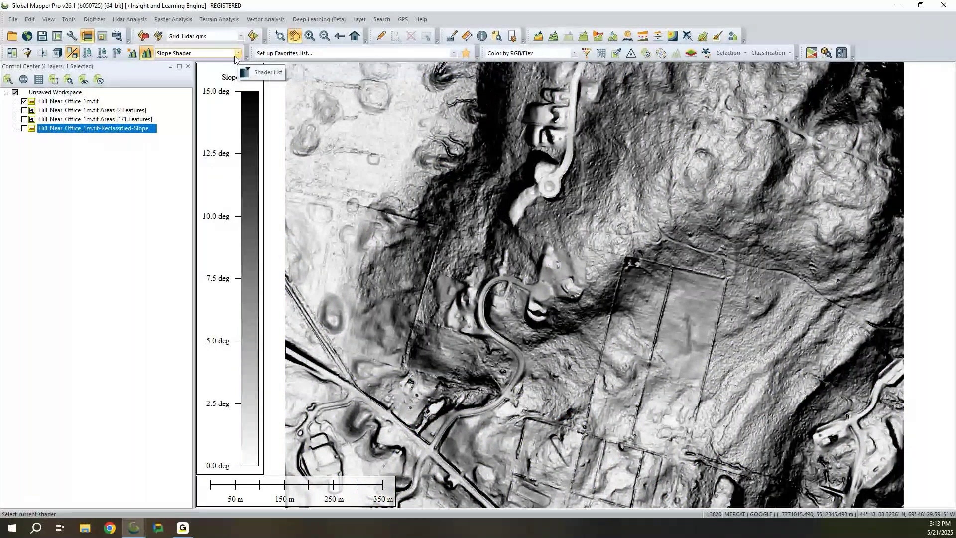
left_click(238, 53)
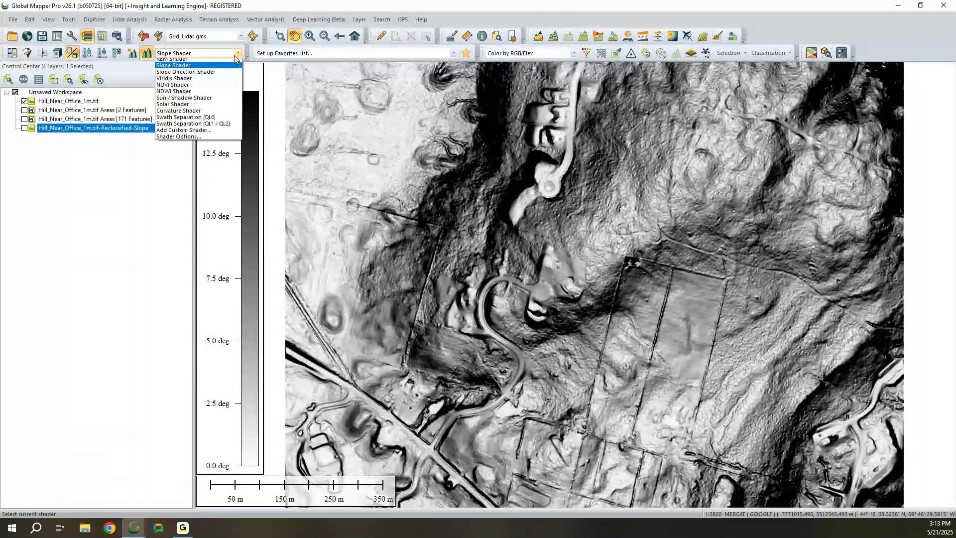
left_click(199, 110)
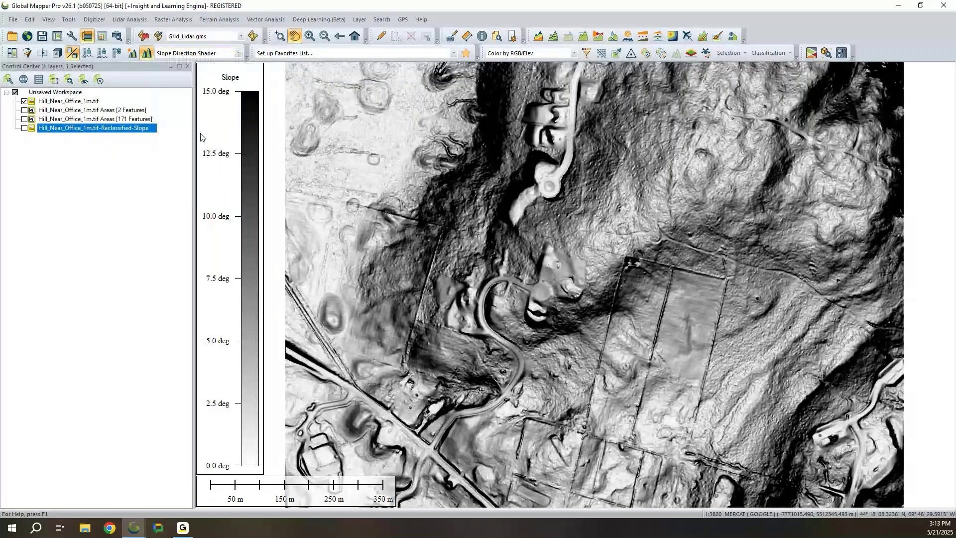
Step: Reclassify Hill_Near_Office_1m.tif by slope direction into a single-band 8-bit layer using the rules loaded from Slope direction.gmr
left_click(180, 39)
left_click(184, 108)
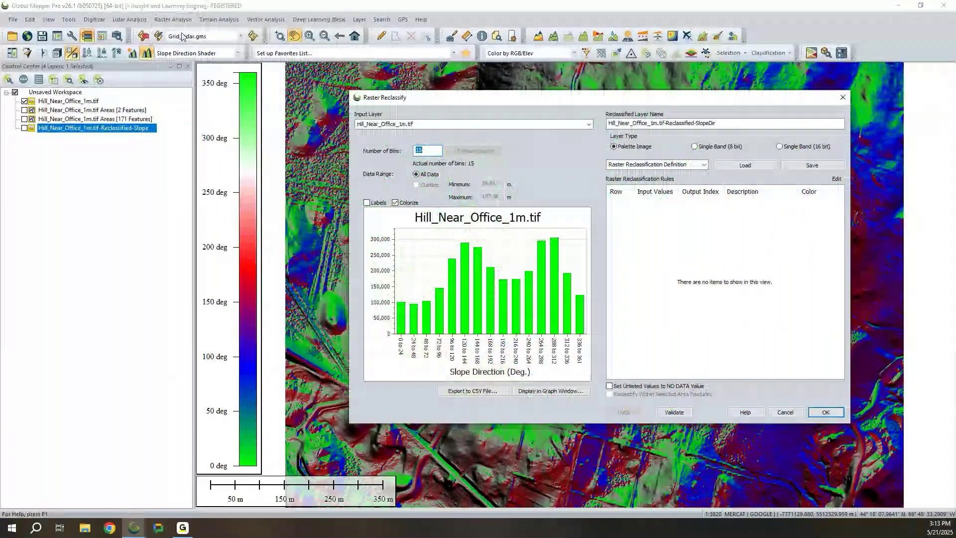
left_click(719, 167)
left_click(638, 327)
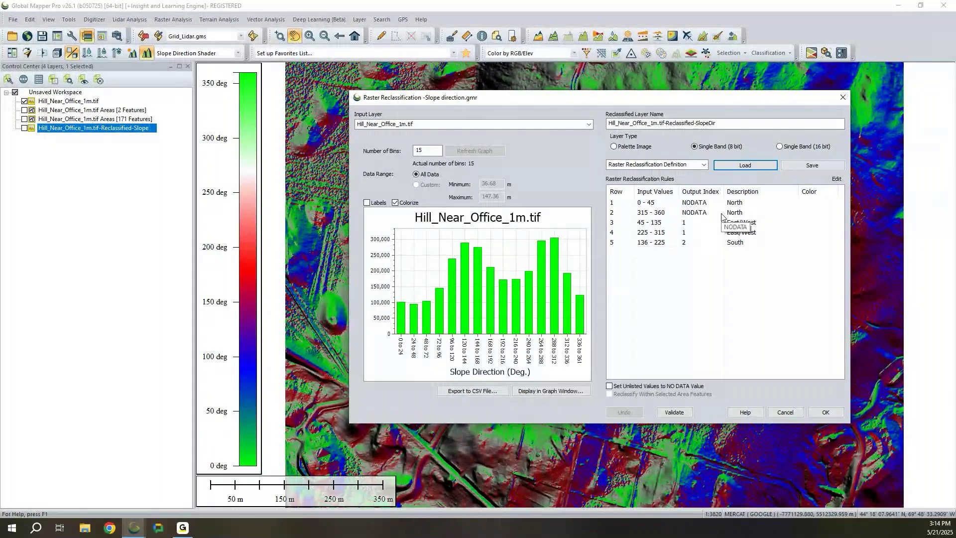
left_click(835, 417)
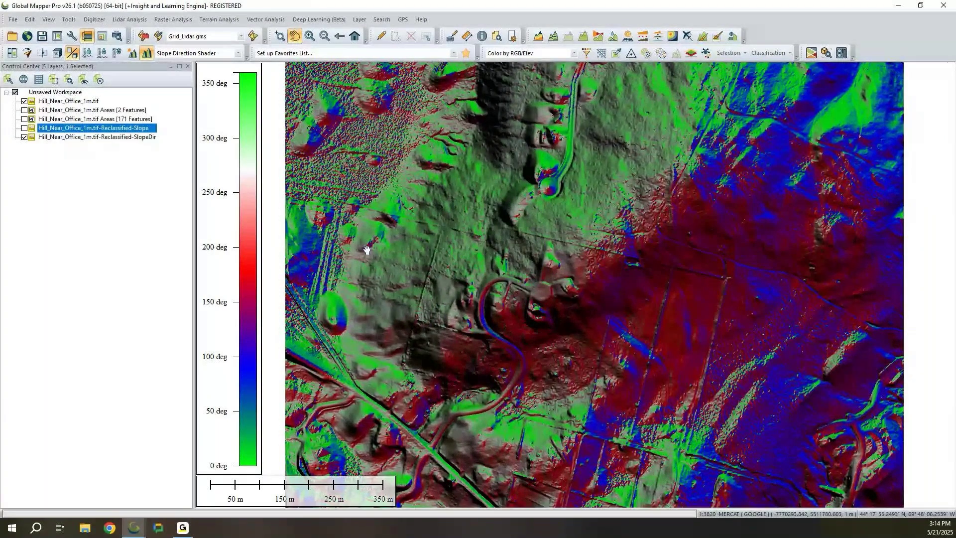
Step: Hide the original Hill_Near_Office_1m.tif terrain and show the reclassified slope layer together with the reclassified slope direction layer
left_click(33, 183)
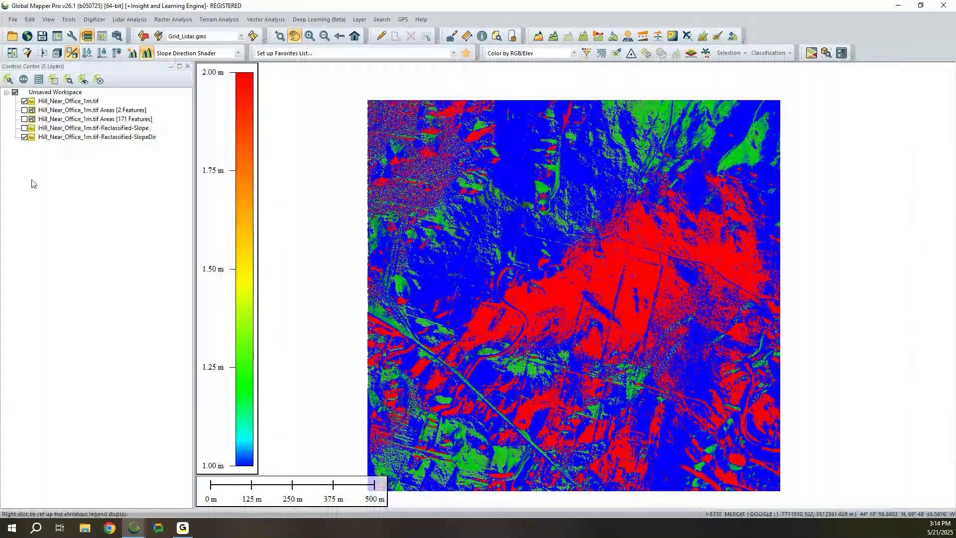
left_click(25, 101)
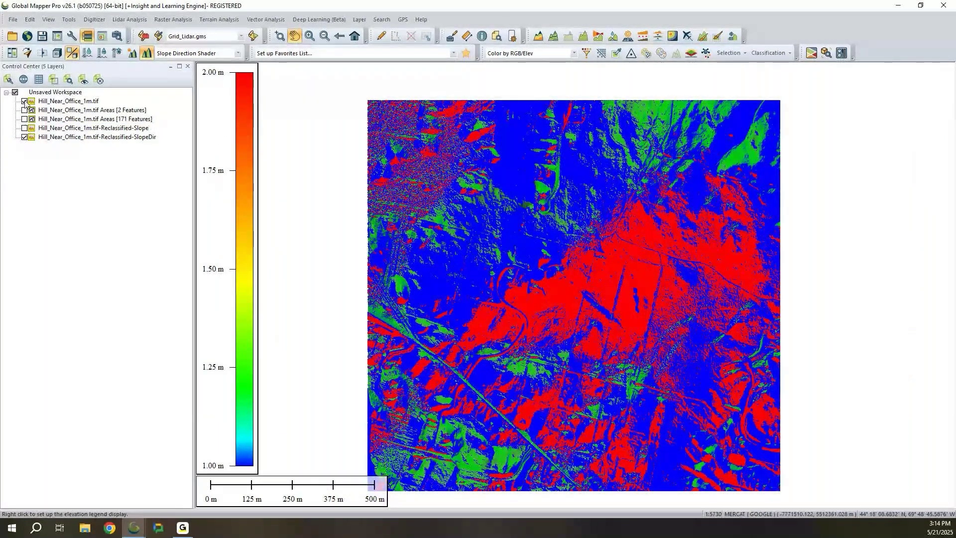
left_click(68, 101)
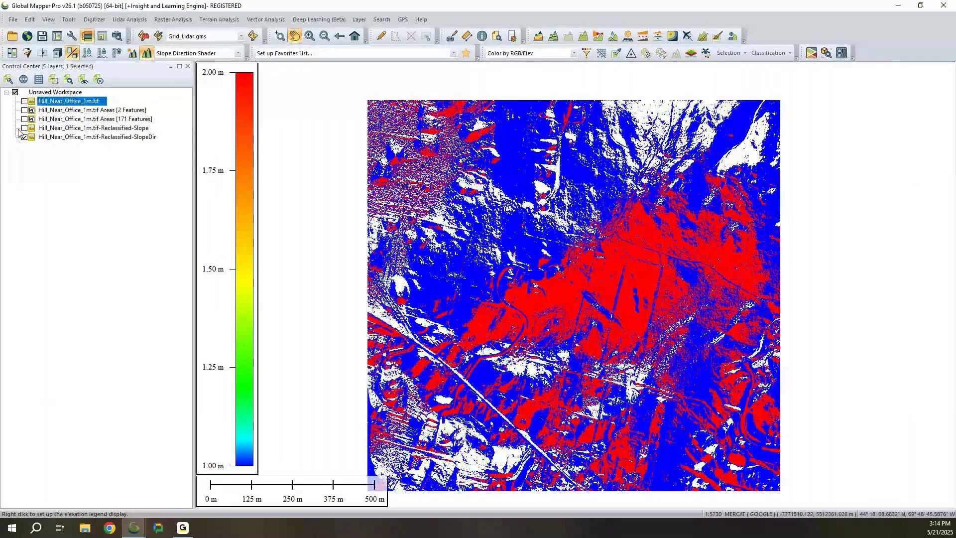
left_click(25, 128)
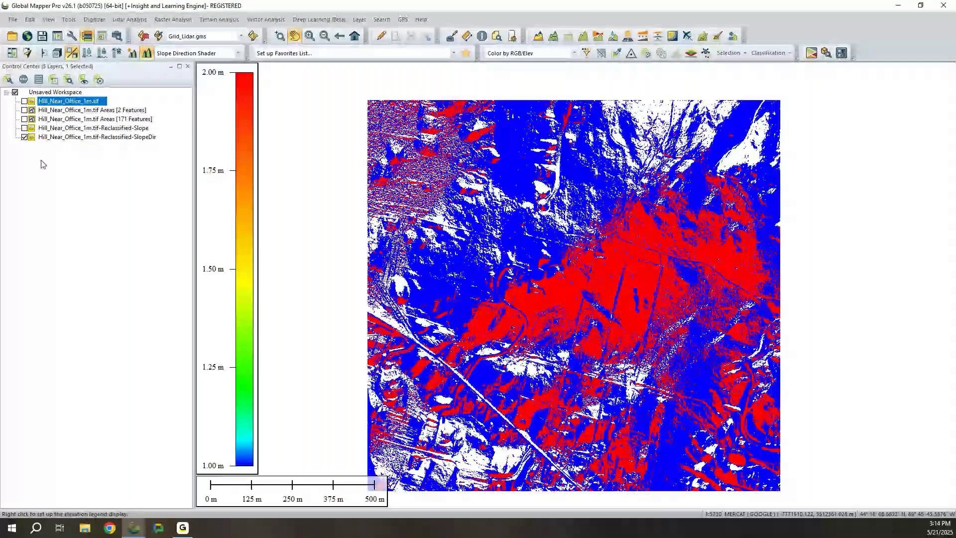
left_click(43, 164)
left_click(25, 128)
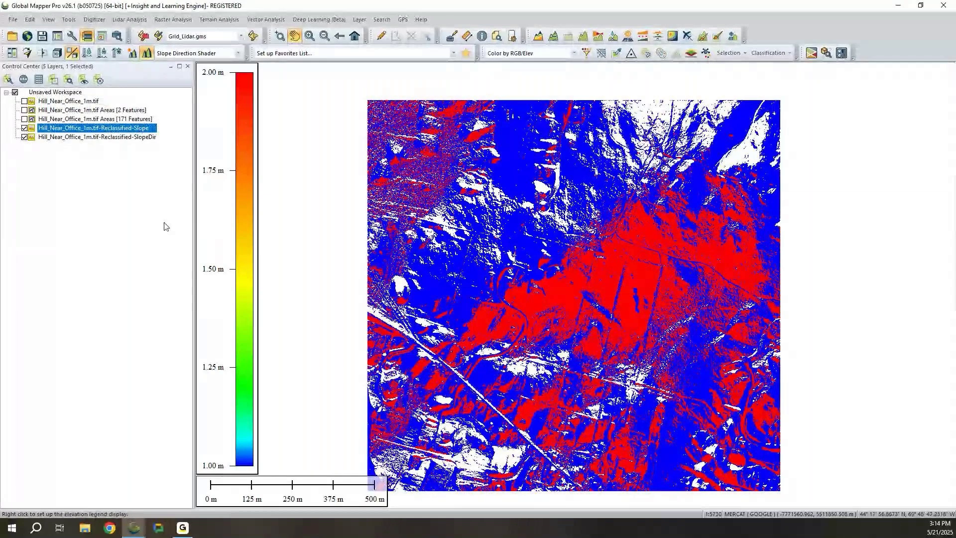
Step: Set up a Raster Calculator operation on the reclassified slope and slope direction layers with the custom formula B1*B2 as its output band
left_click(176, 19)
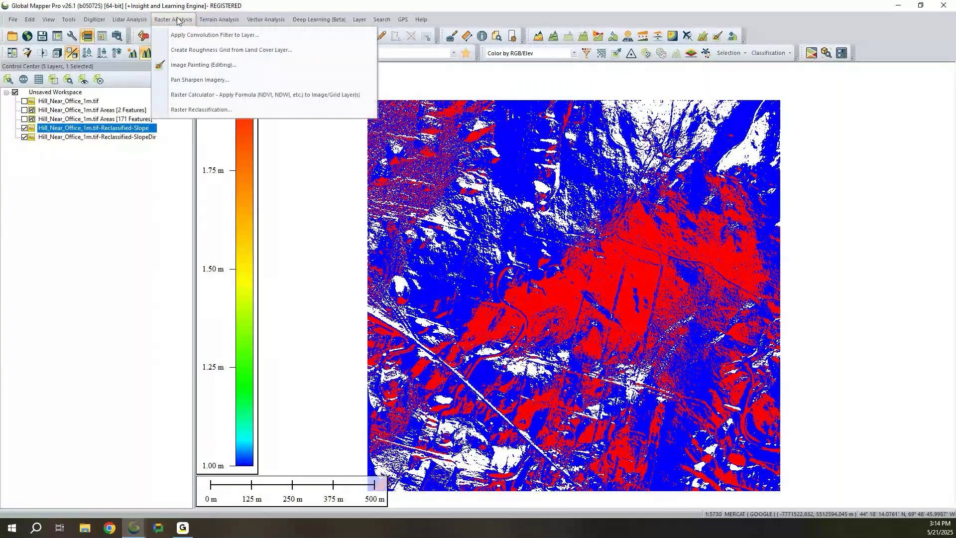
left_click(176, 96)
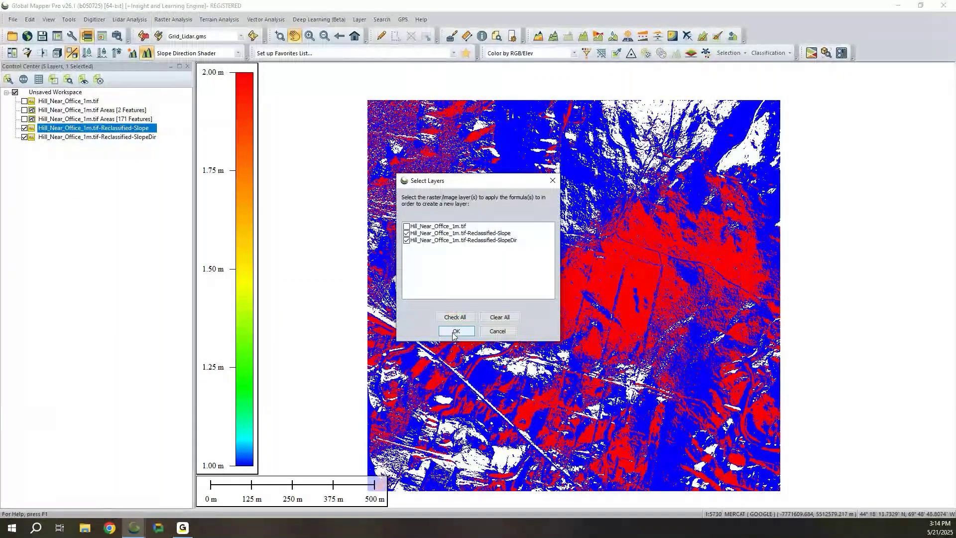
left_click(455, 331)
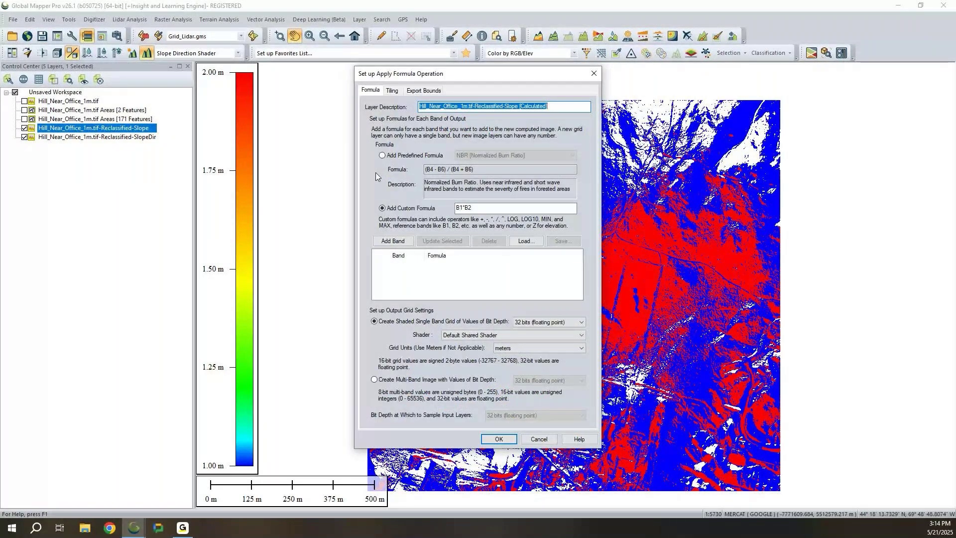
left_click(479, 209)
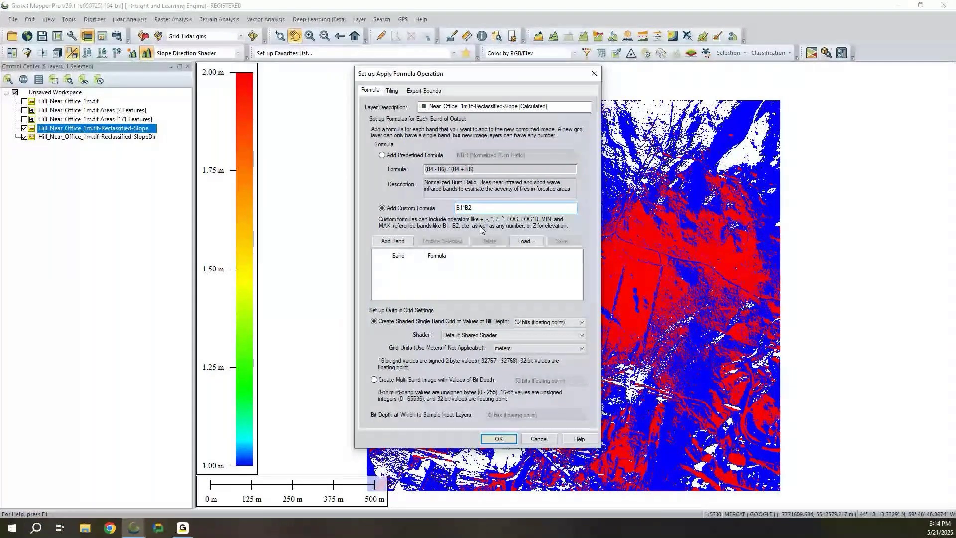
left_click(393, 241)
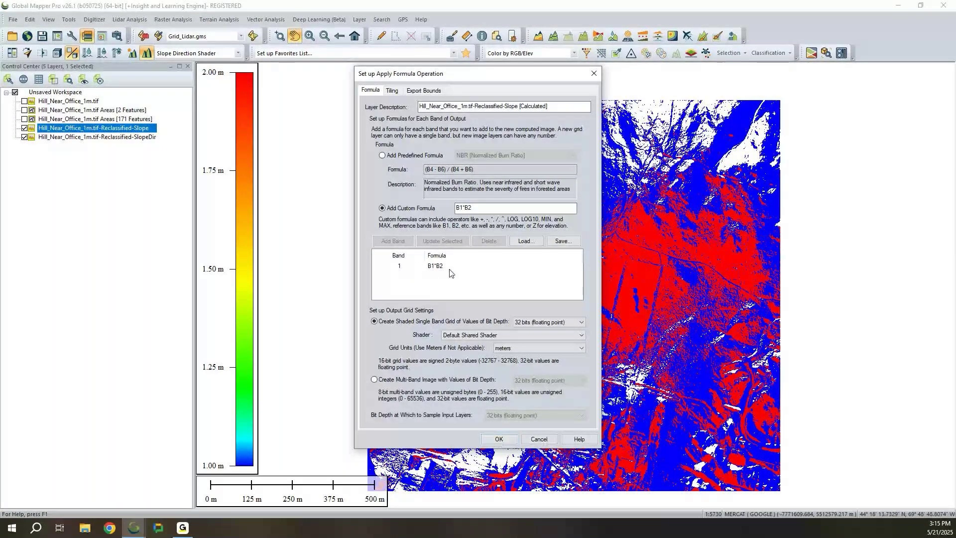
left_click(499, 439)
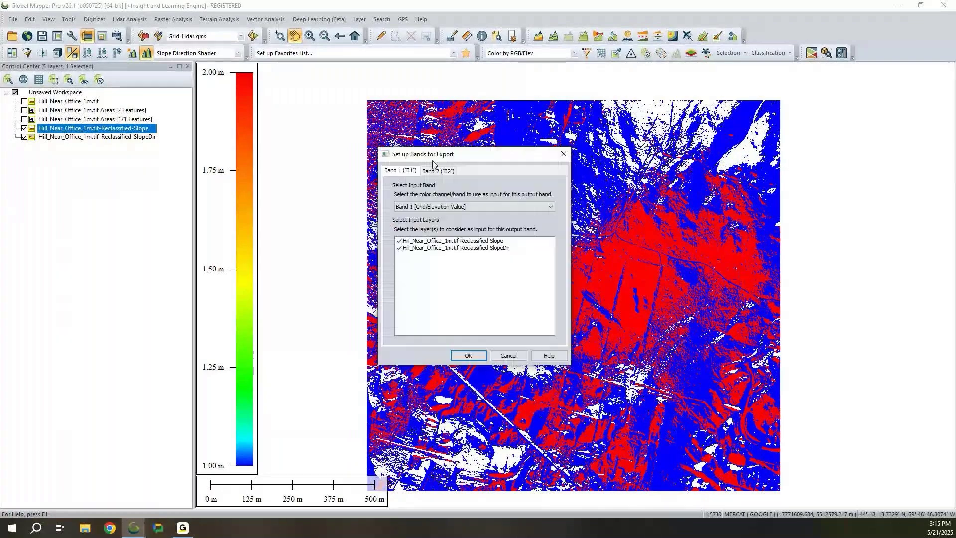
Step: Limit band B1 to the reclassified slope layer, review the band B2 setup, and run the raster calculation
left_click(421, 129)
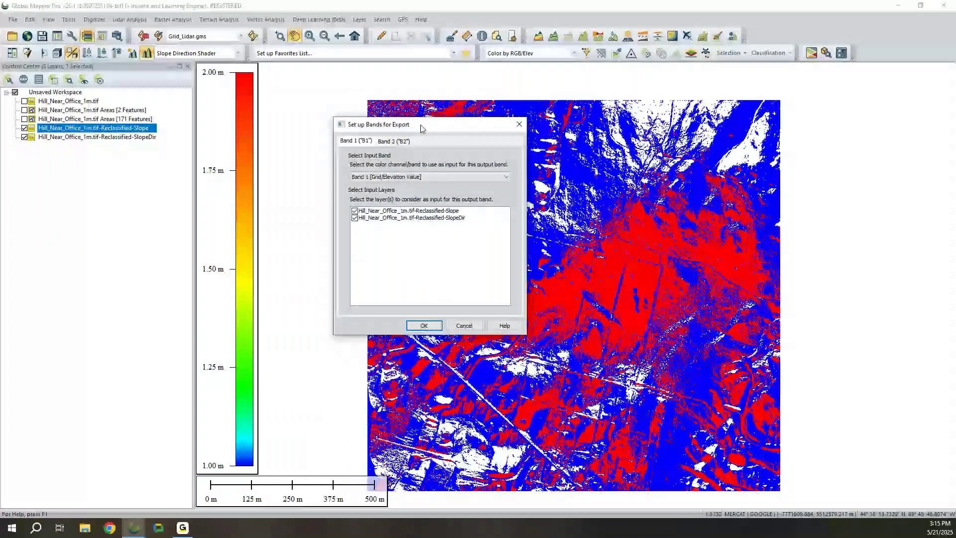
left_click(356, 223)
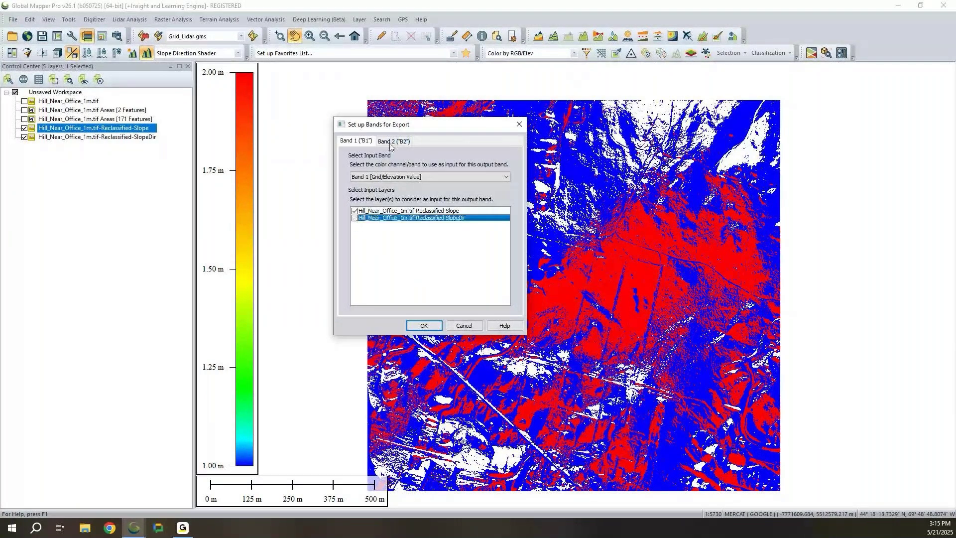
key("ctrl+Tab")
left_click(356, 141)
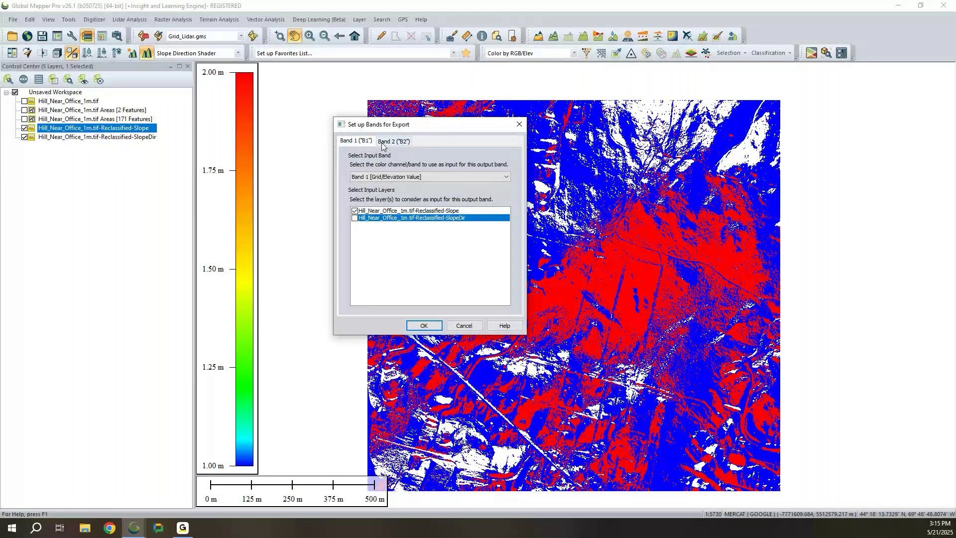
left_click(393, 141)
left_click(356, 141)
left_click(435, 327)
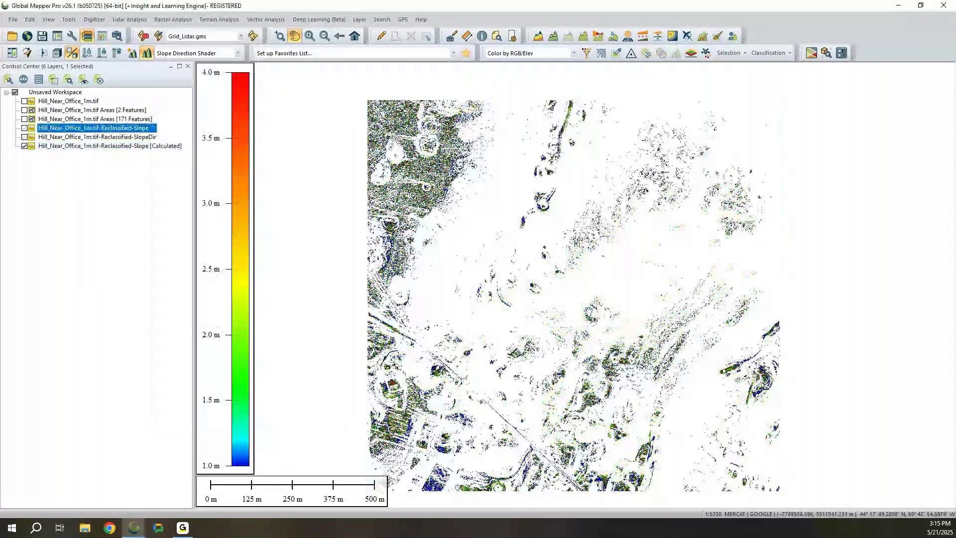
Step: Examine the cell values of the calculated layer up close in the flat, densely patterned area along the terrain's western edge
scroll(368, 132, "up", 2)
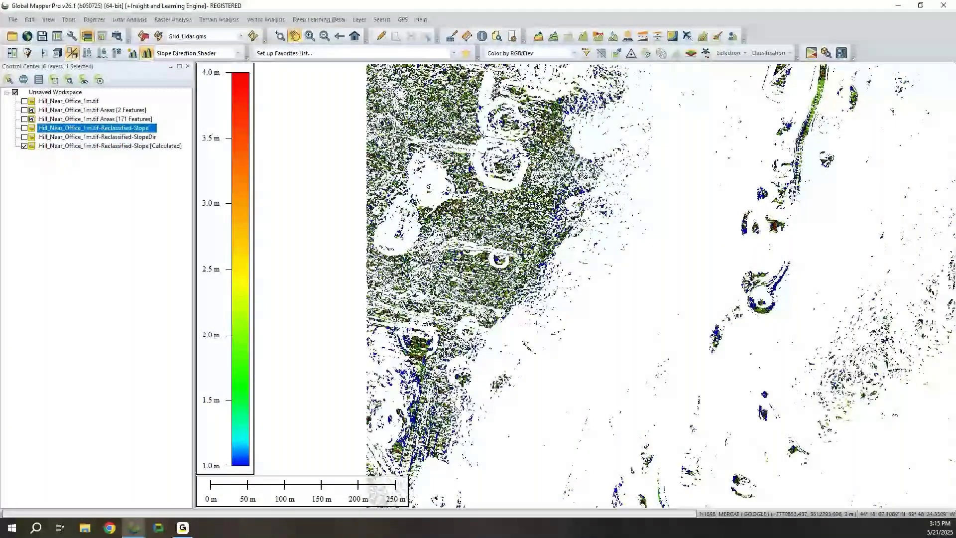
scroll(425, 176, "up", 2)
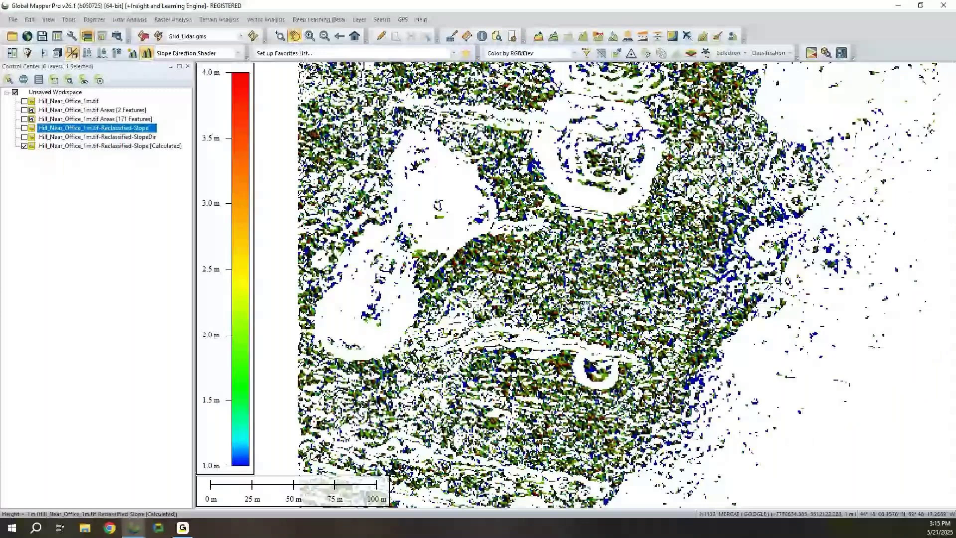
left_click_drag(552, 369, 473, 303)
scroll(472, 304, "up", 2)
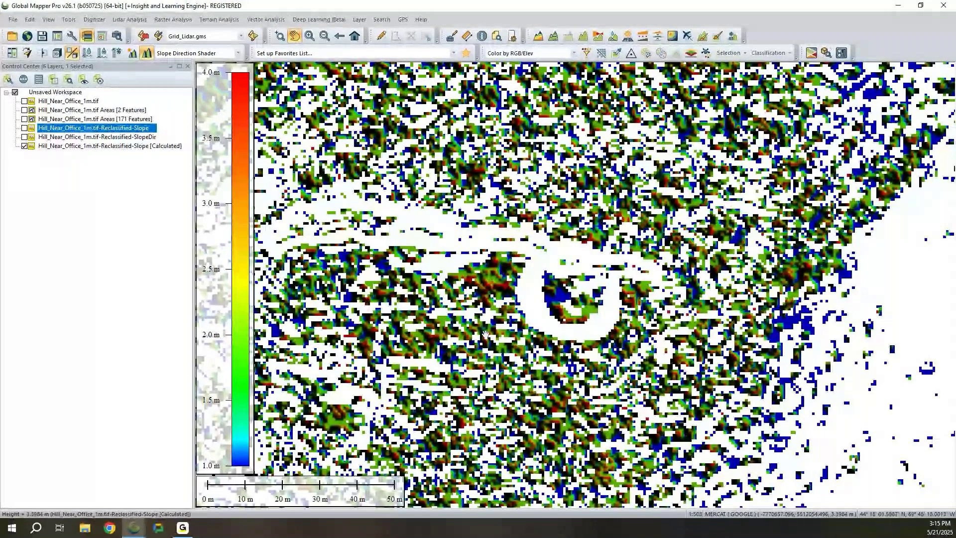
scroll(486, 333, "down", 2)
scroll(486, 331, "down", 2)
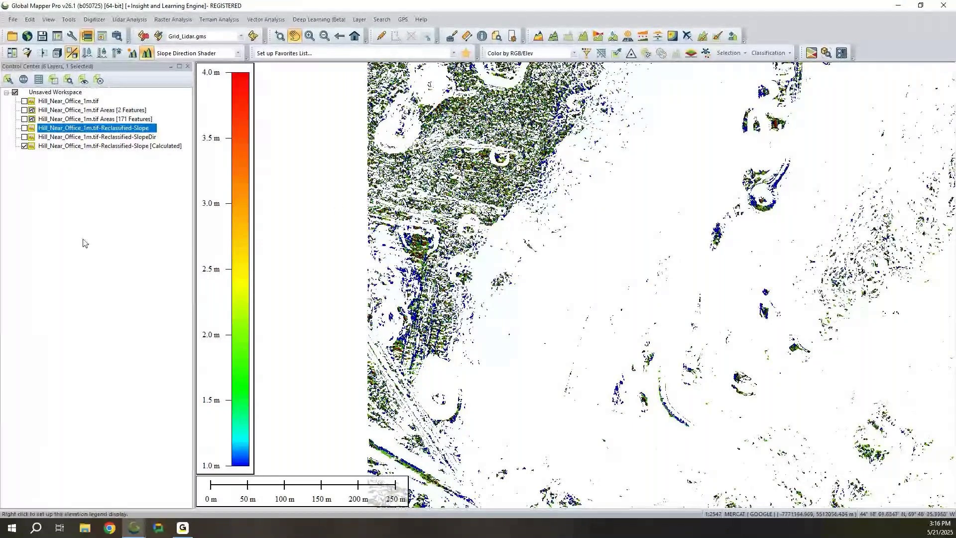
Step: Hide the calculated layer and show the full extent of Hill_Near_Office_1m.tif with the Atlas Shader
left_click(24, 102)
left_click(24, 145)
left_click(208, 53)
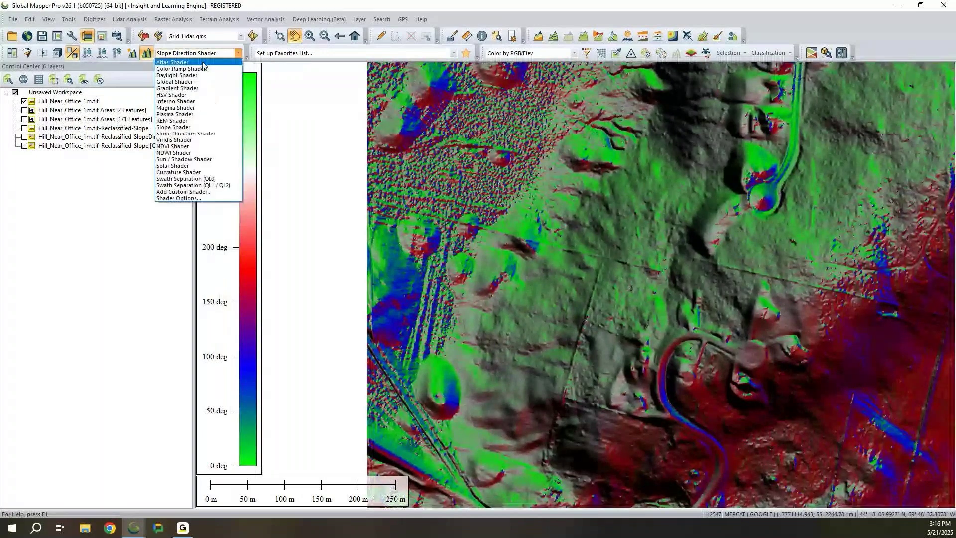
left_click(202, 64)
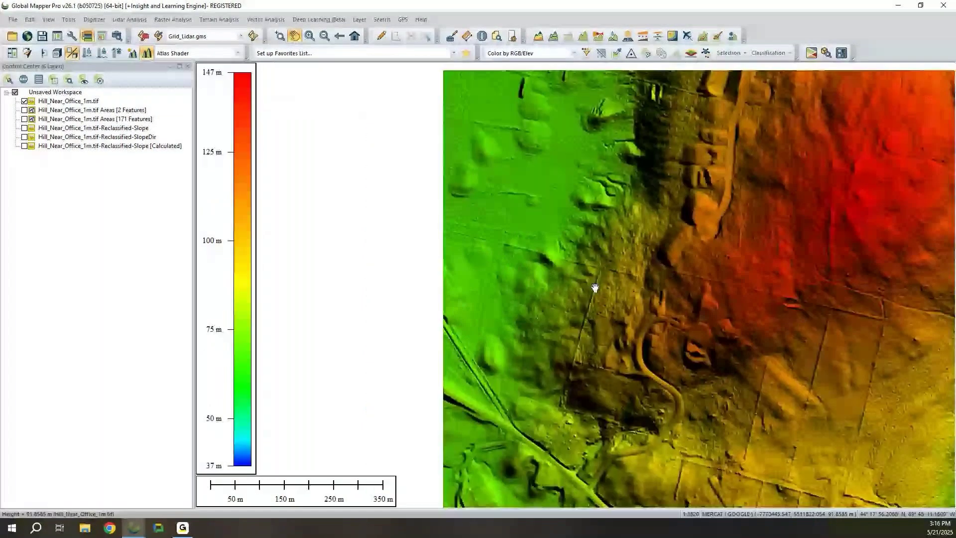
key("Home")
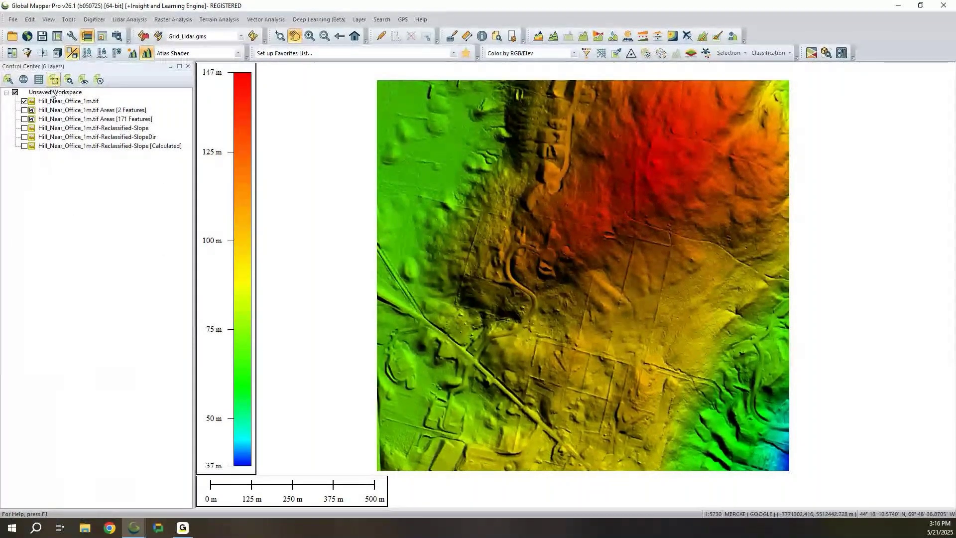
Step: Open the Vertical Options configuration and focus the map on the building pads in the terrain's southwestern part
left_click(72, 38)
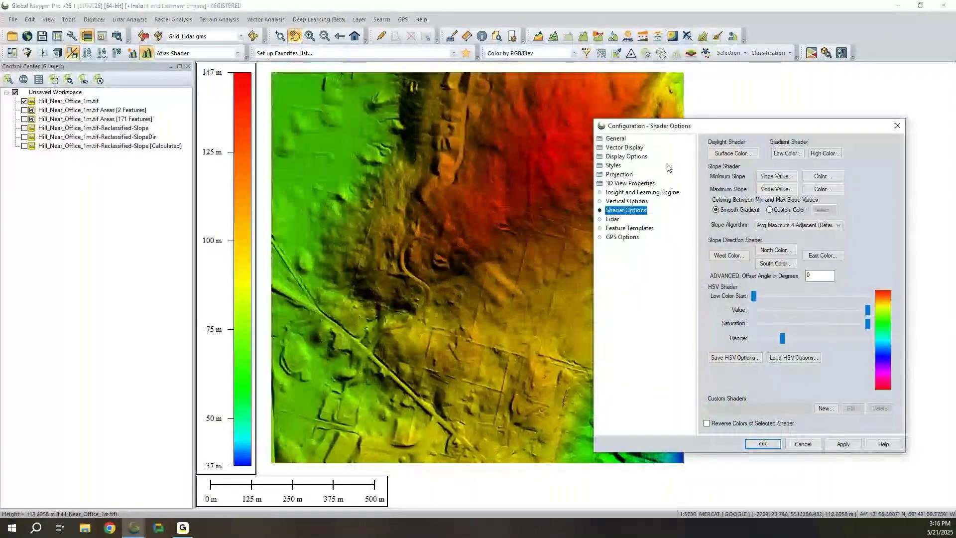
left_click(814, 215)
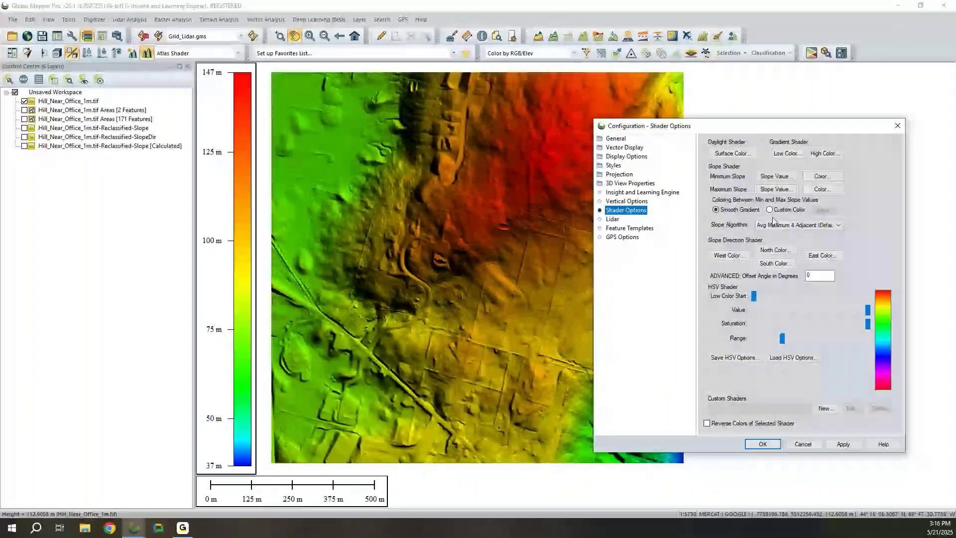
left_click(629, 201)
scroll(388, 370, "up", 4)
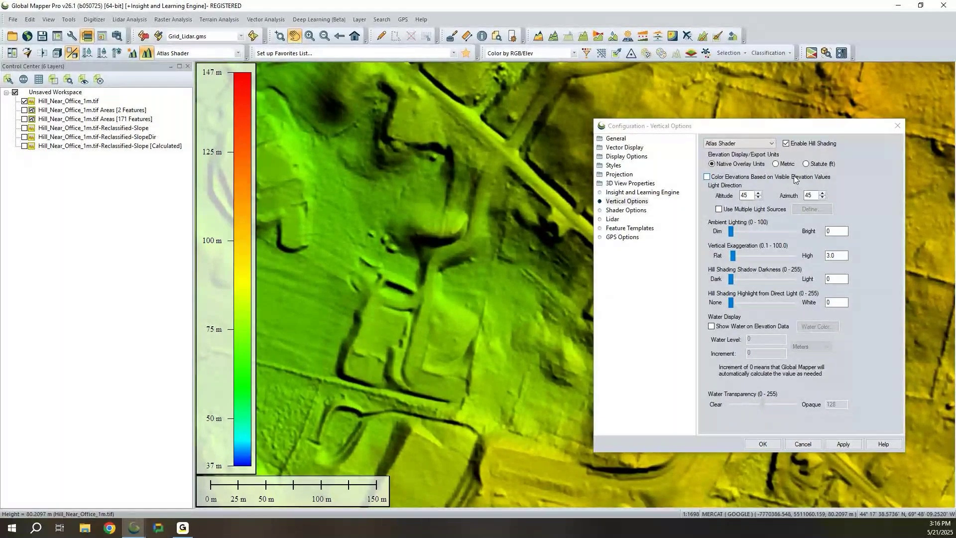
scroll(427, 320, "up", 2)
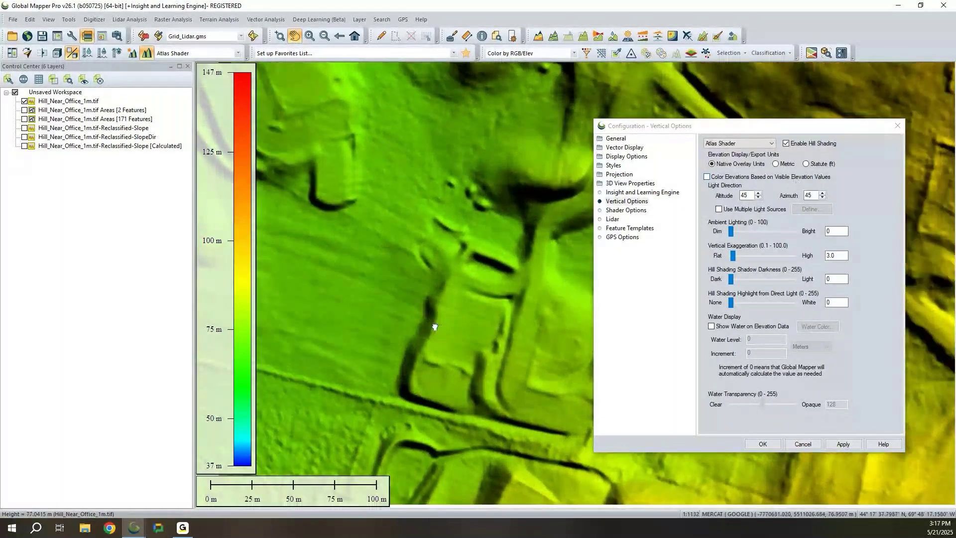
left_click_drag(434, 327, 437, 324)
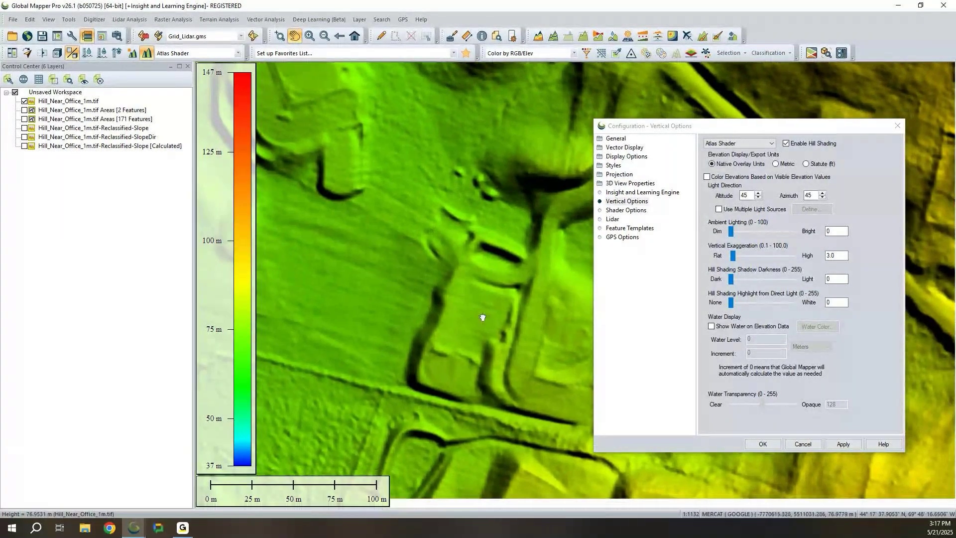
left_click_drag(482, 318, 491, 321)
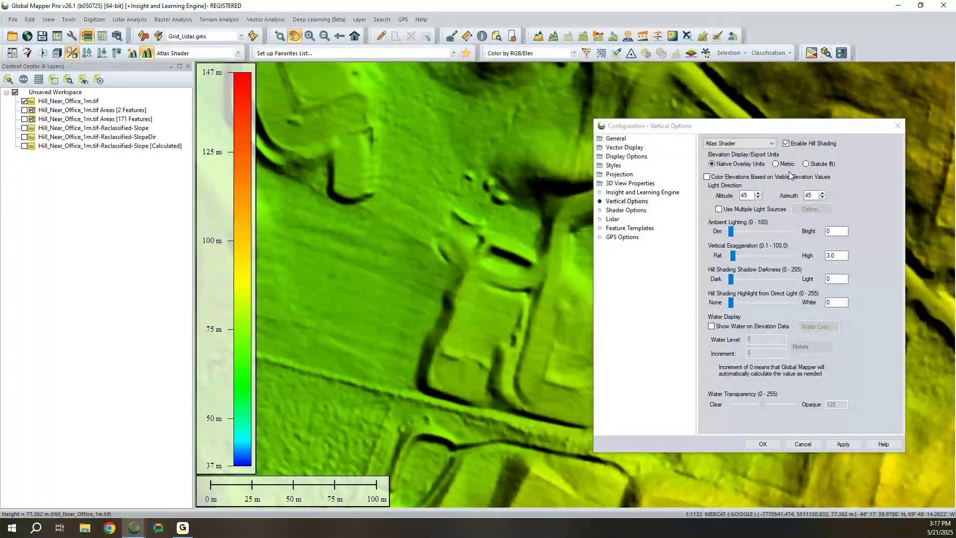
Step: Apply elevation coloring based on visible elevation values and check it on a neighbouring part of the terrain
left_click(707, 177)
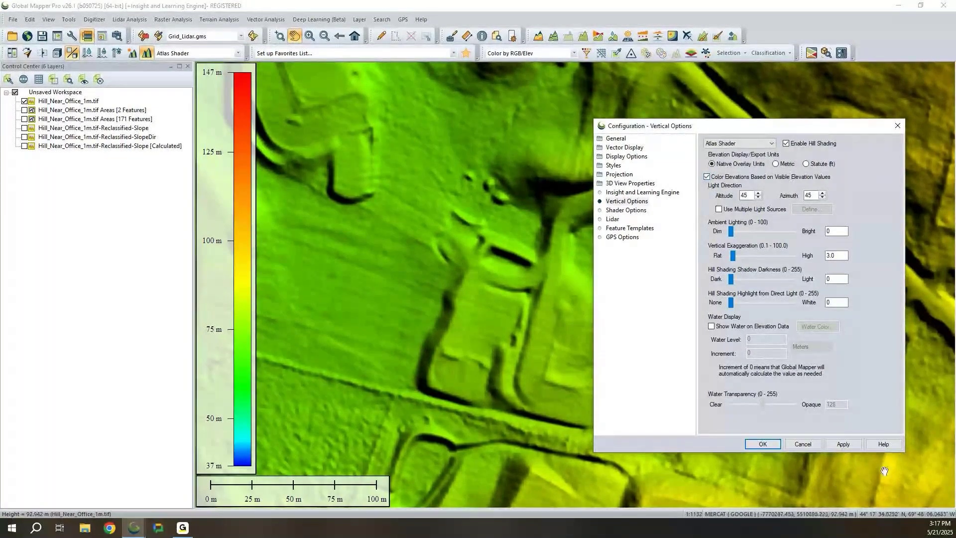
left_click(856, 449)
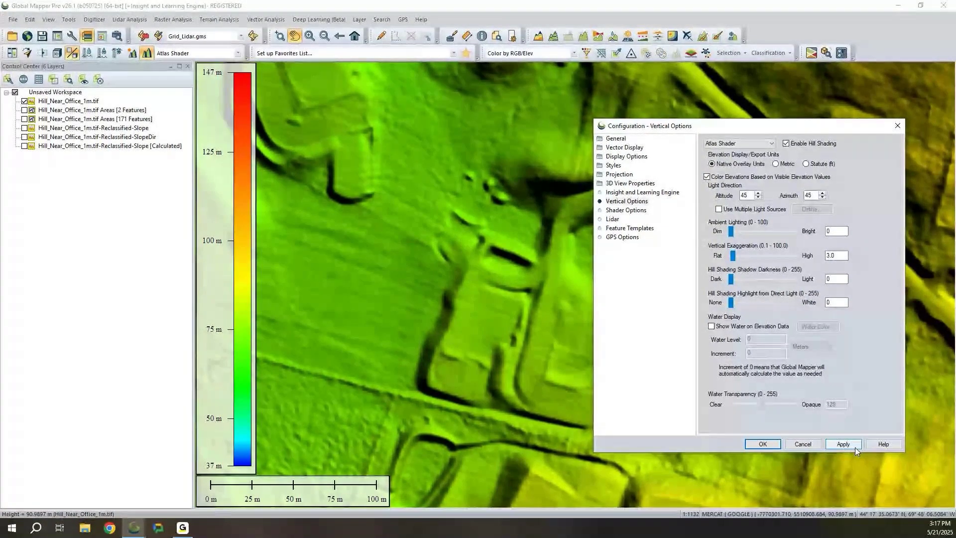
left_click(855, 447)
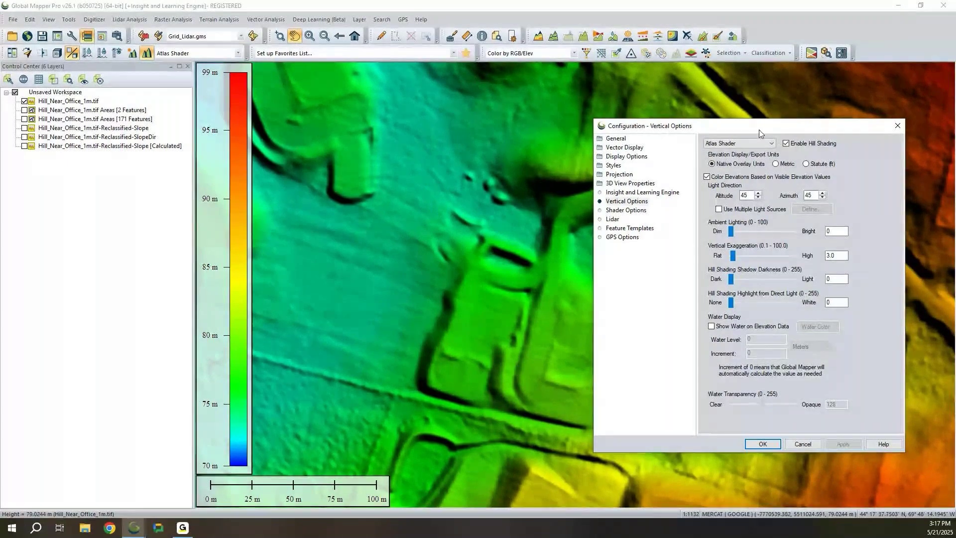
left_click_drag(759, 129, 679, 117)
left_click_drag(532, 130, 358, 368)
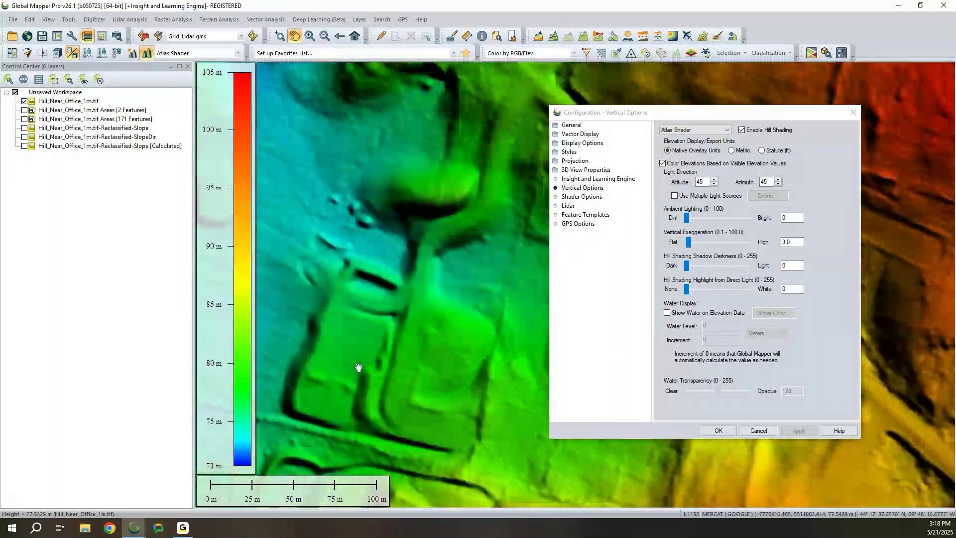
Step: Turn off elevation coloring based on visible elevation values and apply the change
left_click(662, 163)
left_click(799, 430)
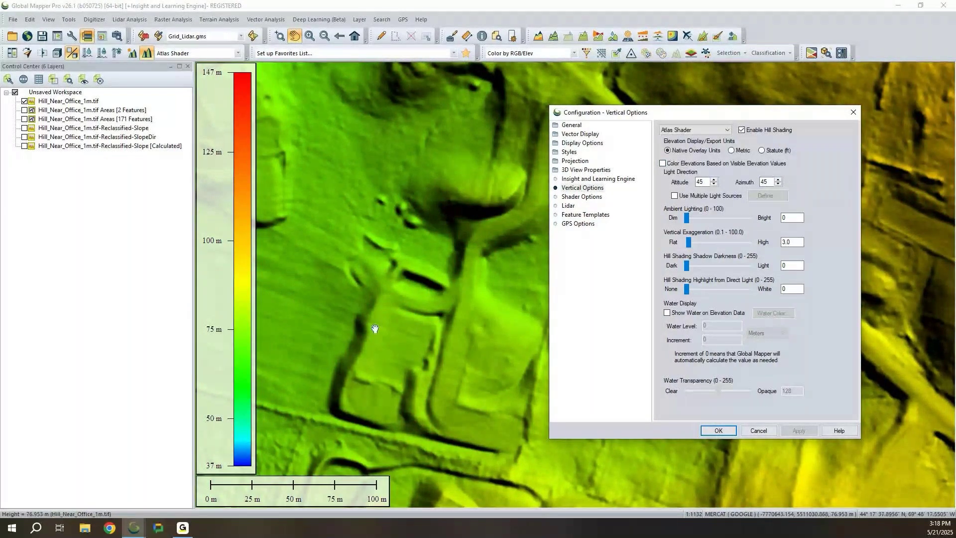
left_click_drag(375, 329, 376, 259)
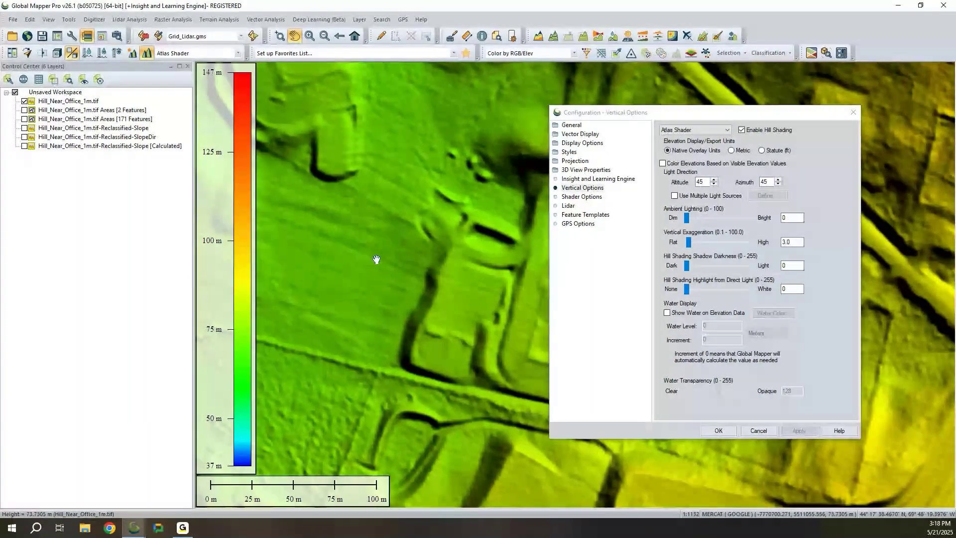
Step: Open the Data Display settings of the 3D View Properties and inspect the terrain in the 3D view
left_click(603, 172)
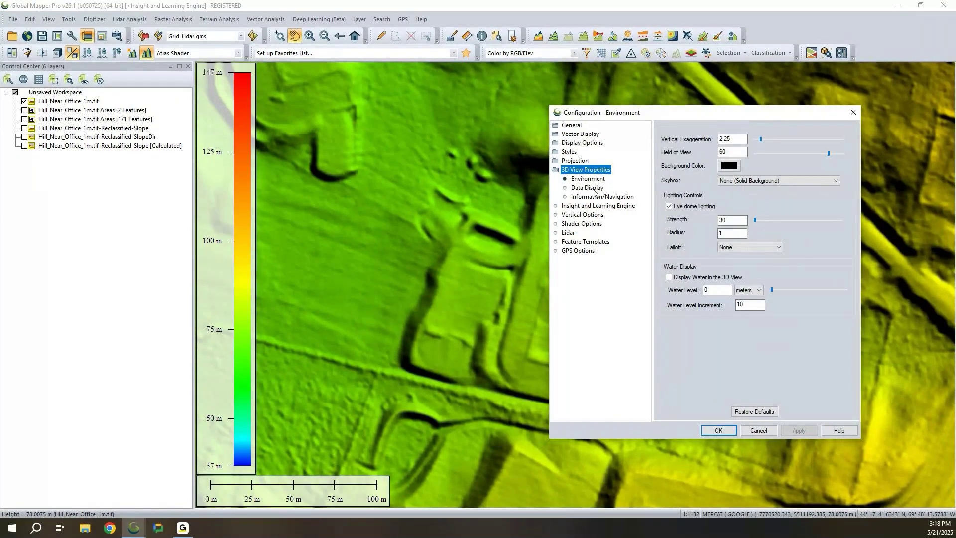
left_click(590, 188)
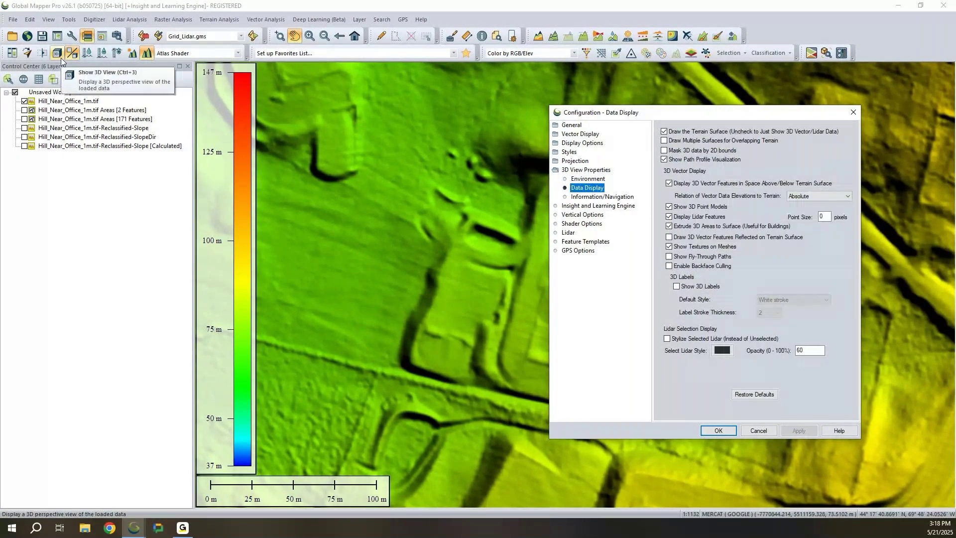
left_click(61, 58)
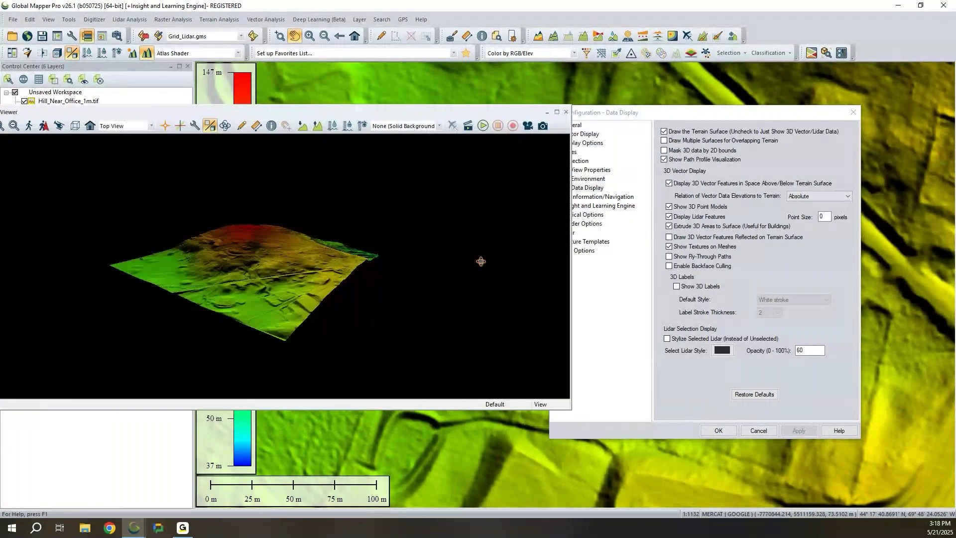
left_click_drag(429, 328, 245, 287)
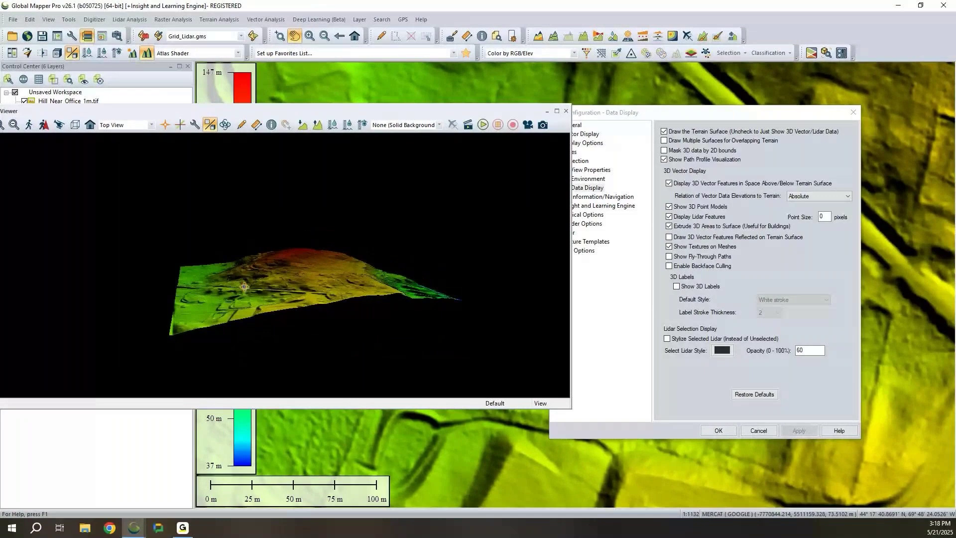
left_click_drag(328, 286, 243, 269)
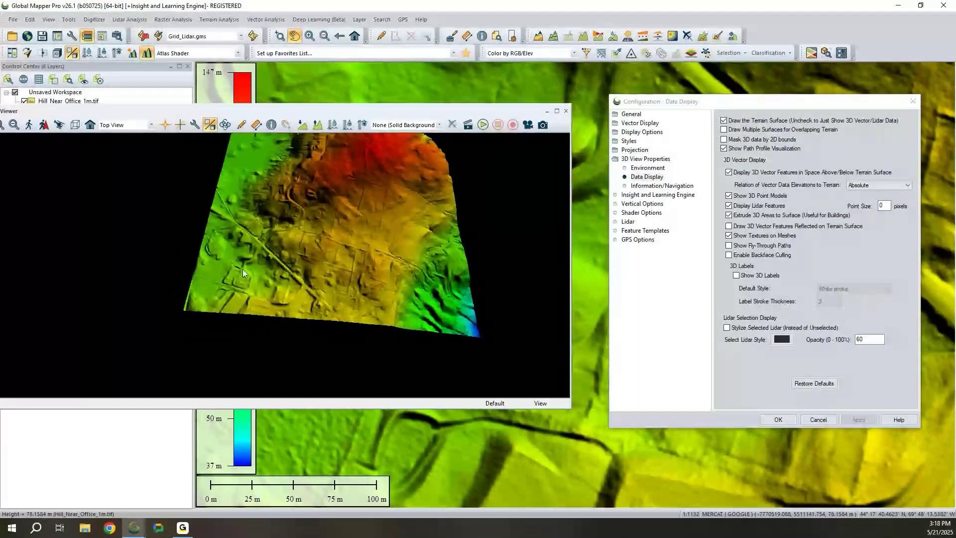
scroll(243, 269, "up", 3)
scroll(296, 300, "up", 3)
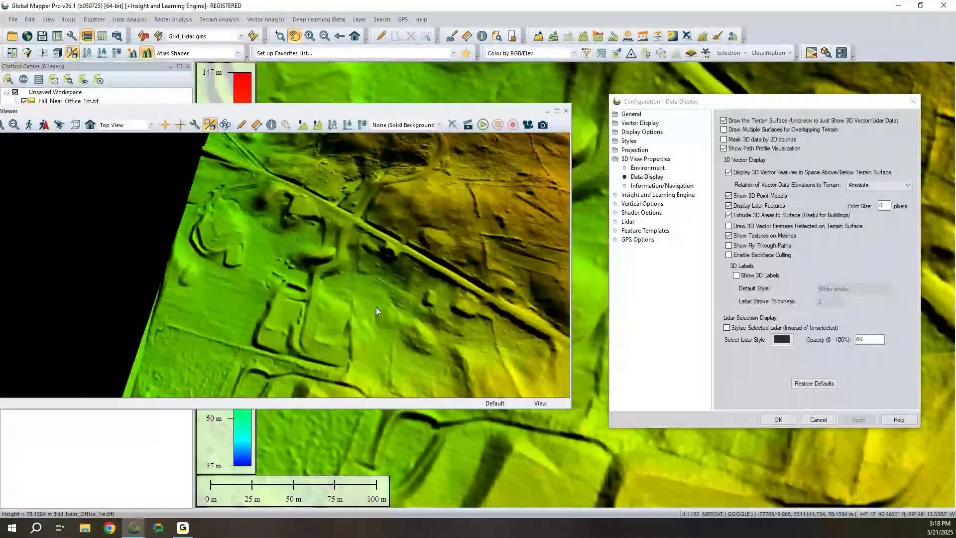
scroll(314, 317, "up", 3)
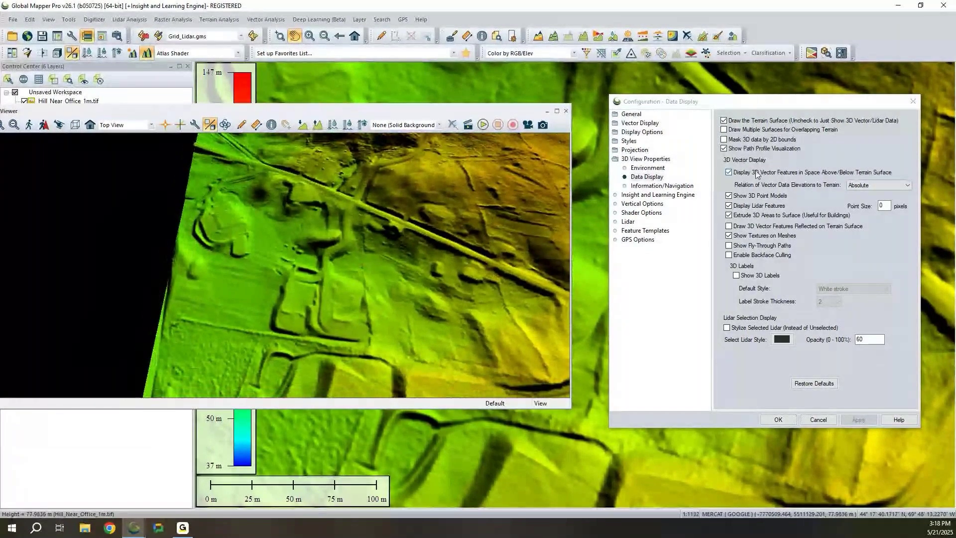
scroll(372, 189, "down", 4)
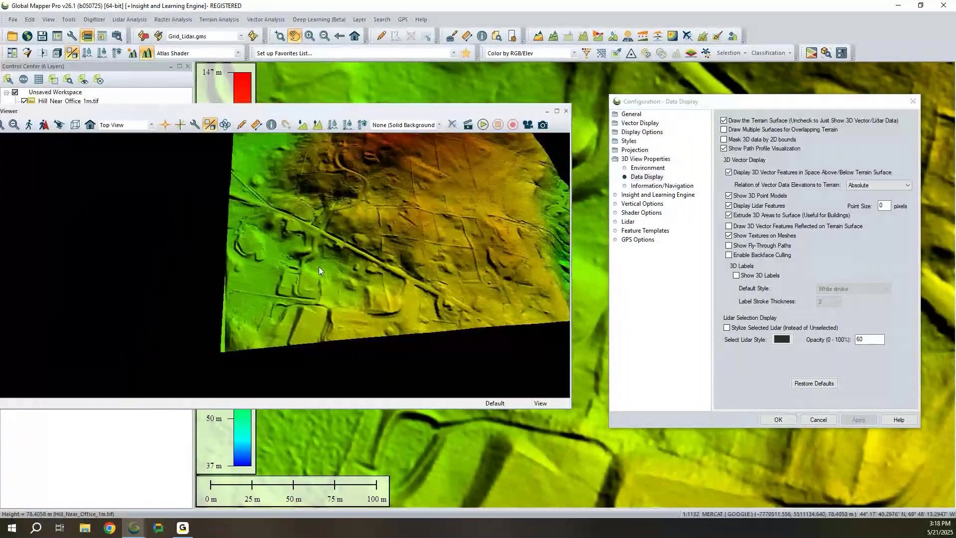
left_click_drag(318, 267, 318, 304)
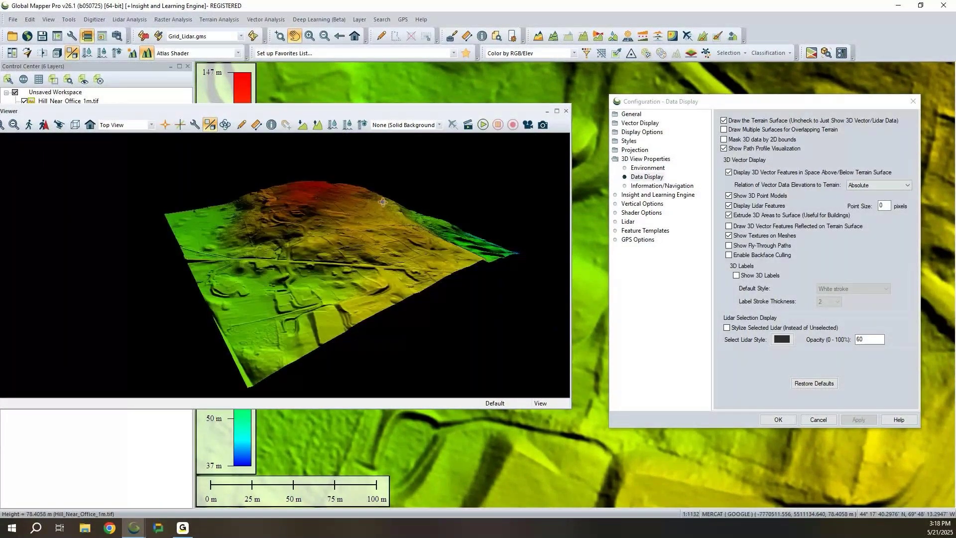
Step: Mask the 3D data by the 2D bounds, apply it, and inspect the clipped terrain in the 3D view
left_click(724, 139)
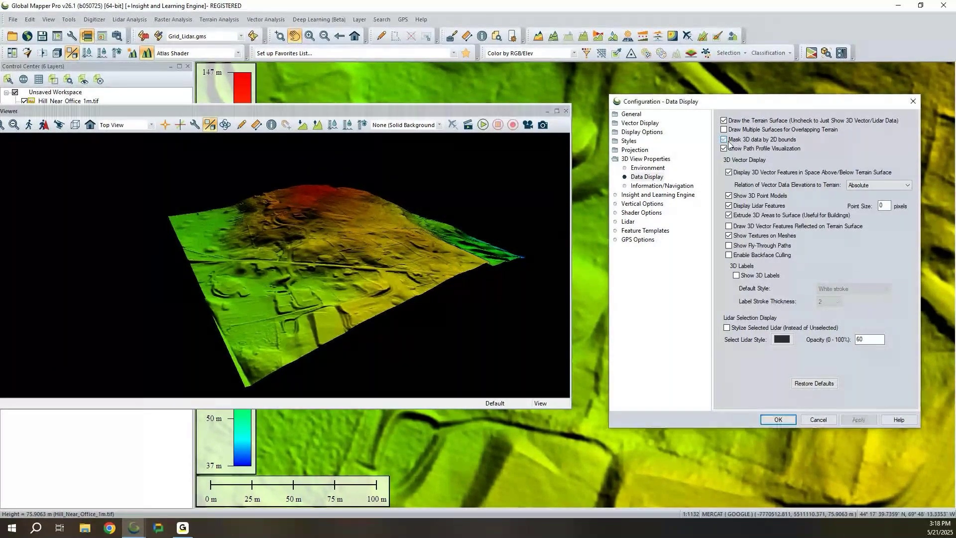
left_click(859, 420)
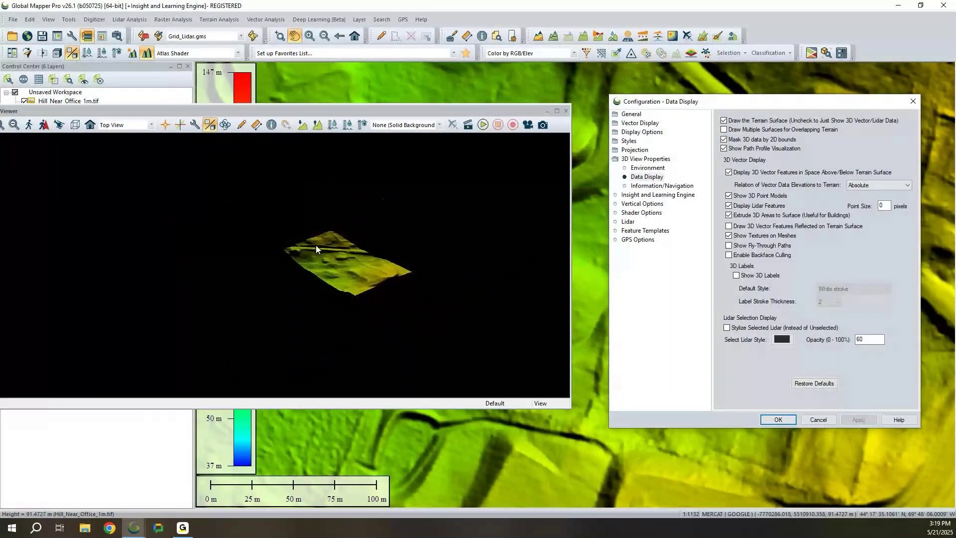
left_click_drag(321, 256, 331, 321)
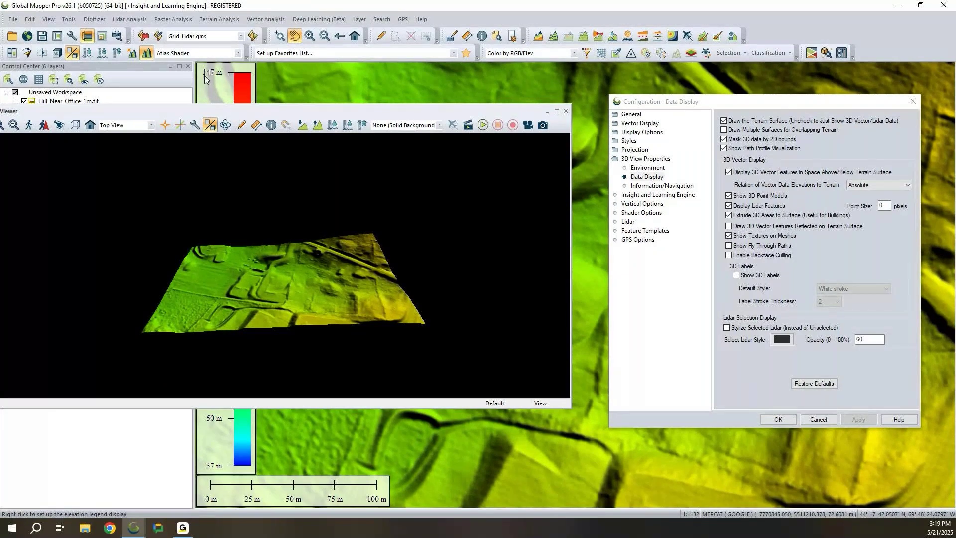
Step: Inspect the clipped terrain in 3D, turn off masking of 3D data by 2D bounds, and apply it to the 3D view
mouse_move(296, 323)
left_mouse_down()
mouse_move(318, 273)
mouse_move(455, 309)
mouse_move(298, 306)
left_mouse_up()
scroll(298, 307, "up", 5)
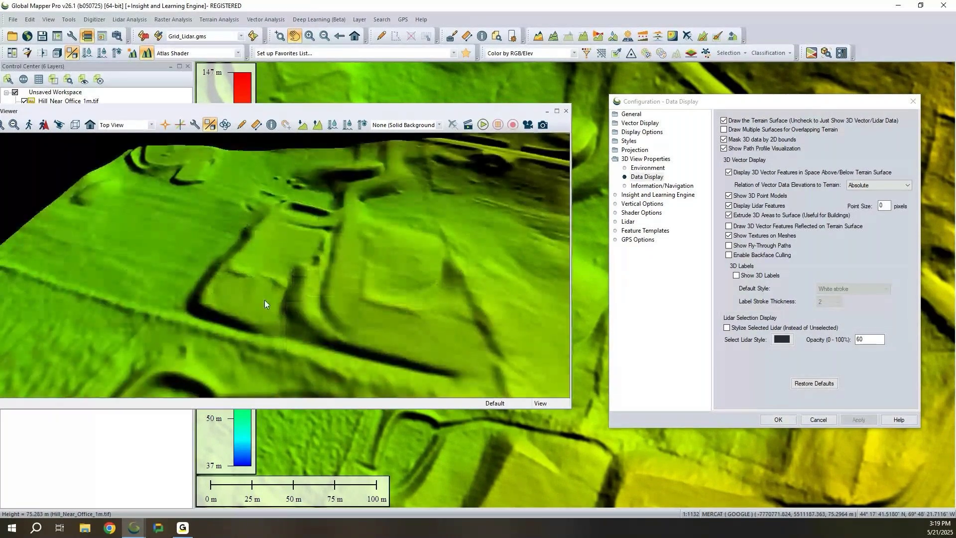
left_click_drag(265, 300, 287, 260)
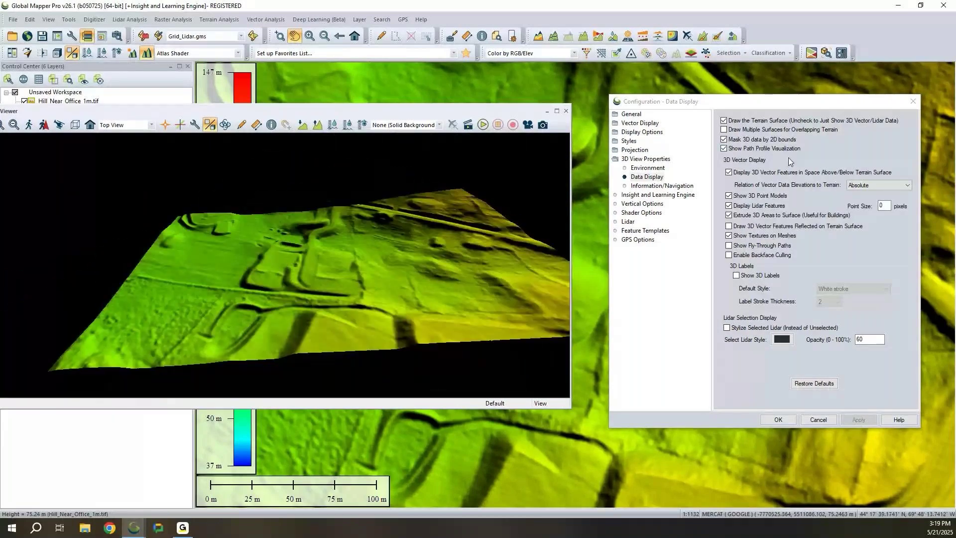
left_click(723, 139)
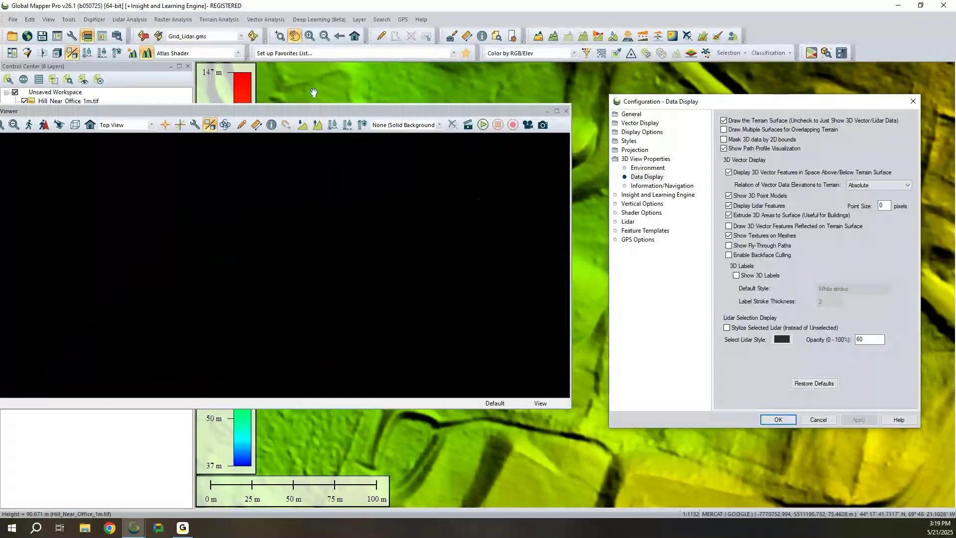
left_click_drag(307, 115, 324, 169)
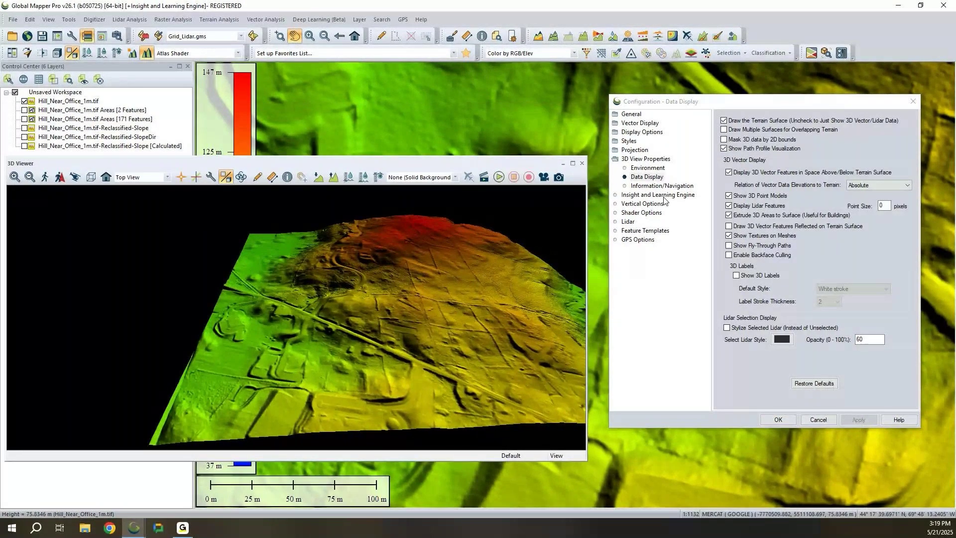
Step: Show the Hill_Near_Office_1m.tif Areas layer with 2 features and look for its areas on the terrain in the 3D view
left_click(24, 111)
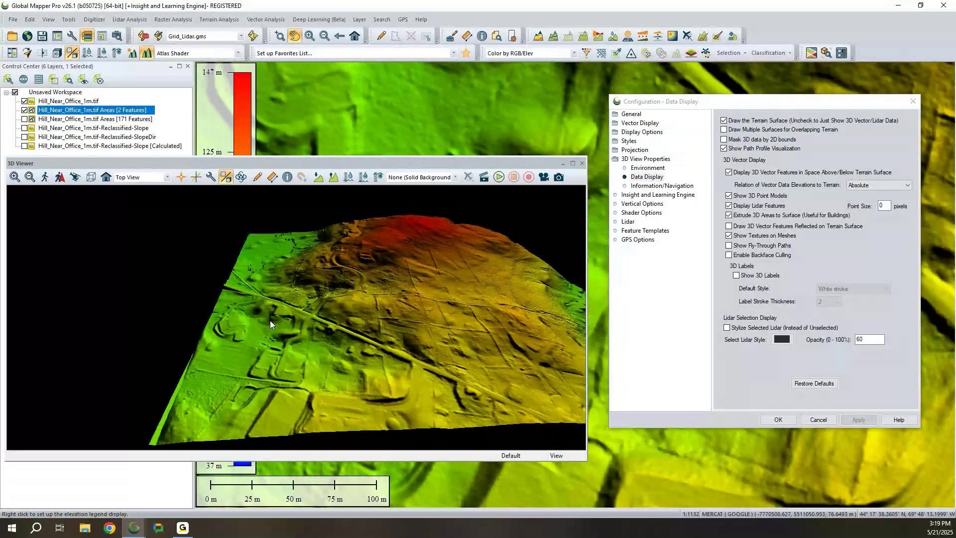
left_click_drag(270, 321, 387, 396)
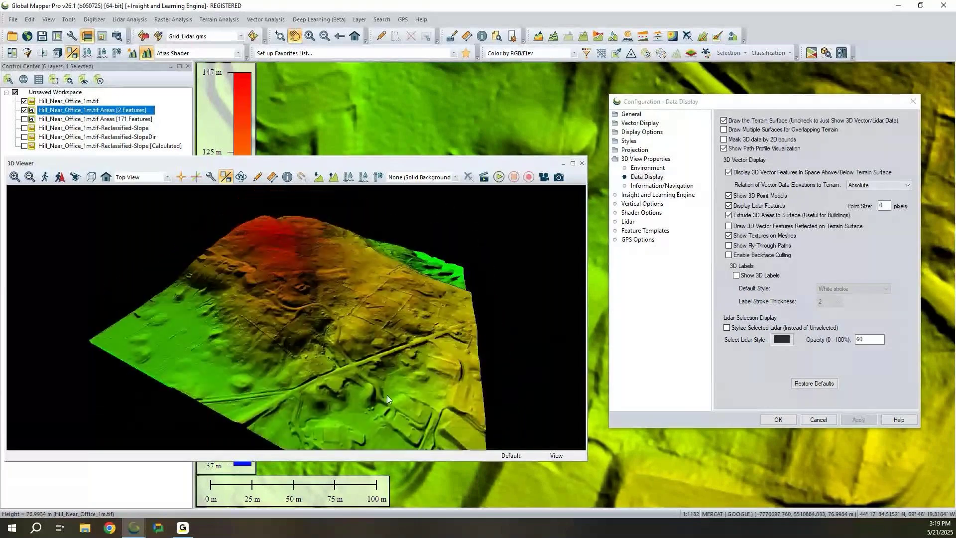
left_click_drag(398, 392, 402, 351)
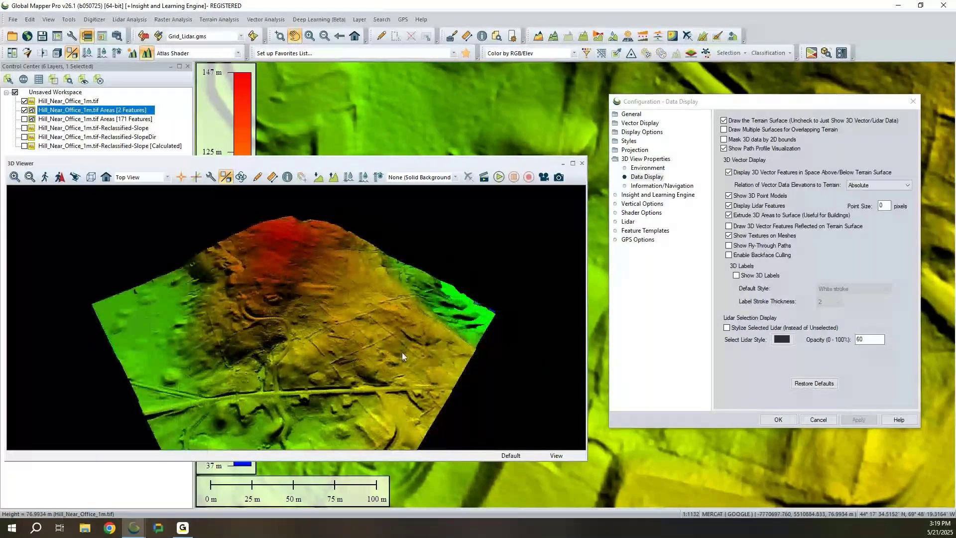
left_click_drag(379, 337, 192, 339)
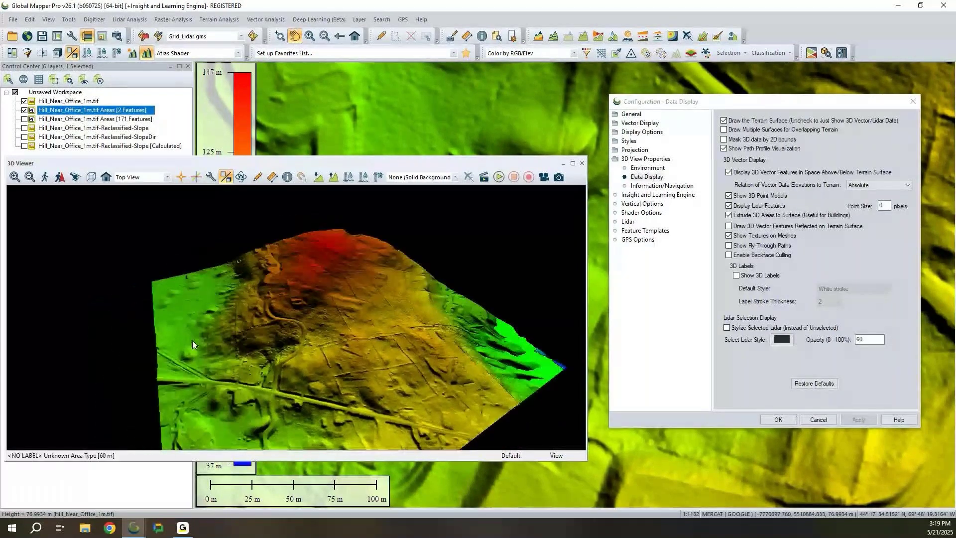
Step: Enable drawing 3D vector features reflected on the terrain surface, apply it, and inspect the draped areas in the 3D view
left_click(739, 228)
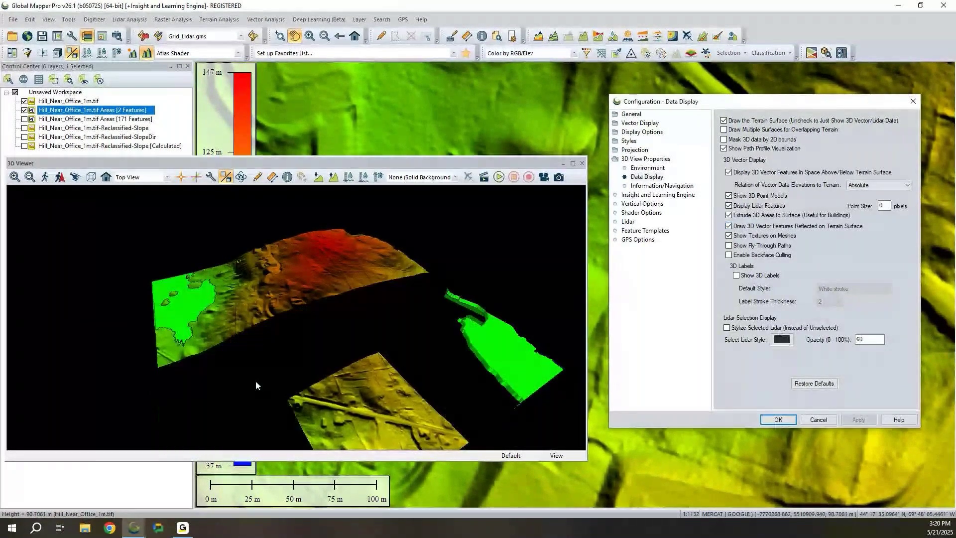
left_click_drag(125, 343, 275, 247)
left_click_drag(168, 309, 378, 279)
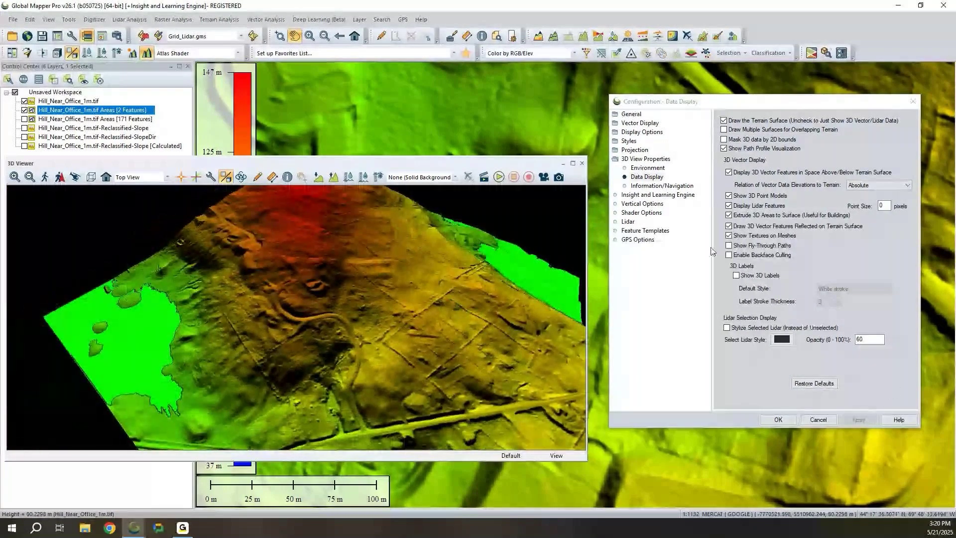
Step: Turn off drawing 3D vector features reflected on the terrain surface, apply it, and inspect the terrain from several angles
left_click(735, 229)
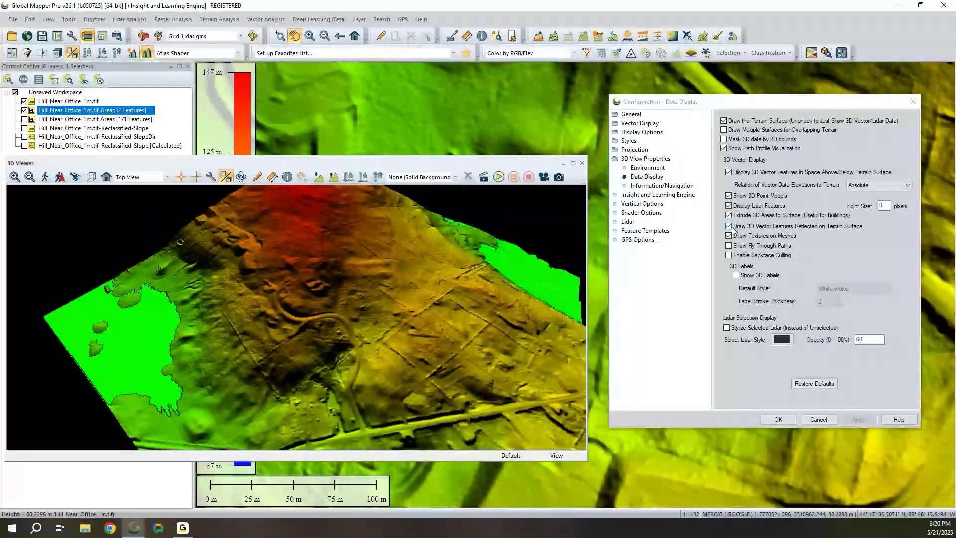
left_click(732, 228)
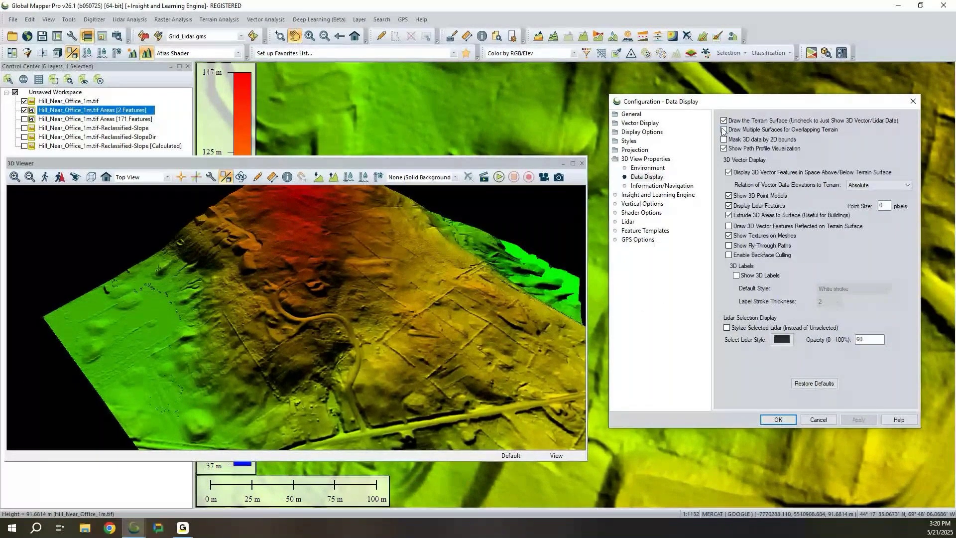
left_click_drag(359, 276, 328, 298)
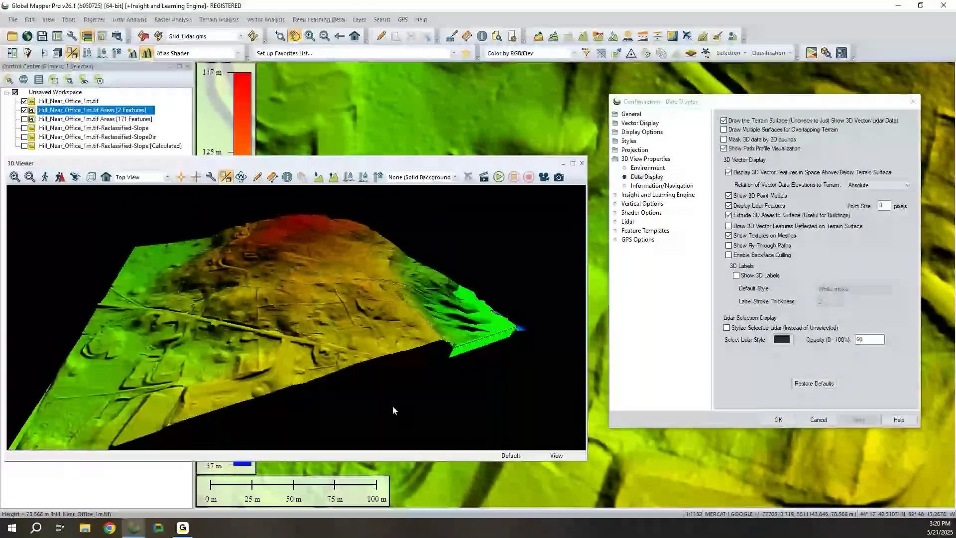
left_click_drag(392, 405, 425, 452)
left_click_drag(283, 324, 421, 366)
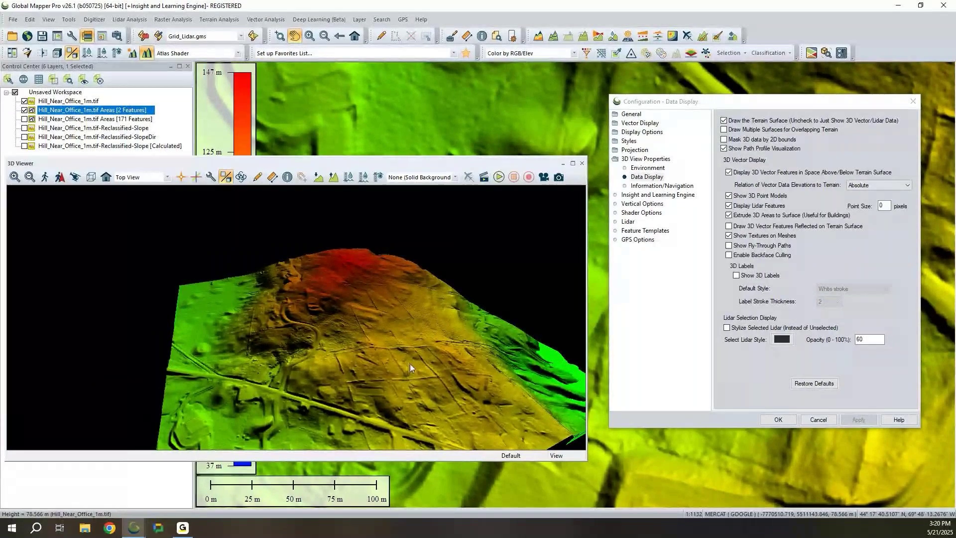
left_click_drag(337, 410, 349, 379)
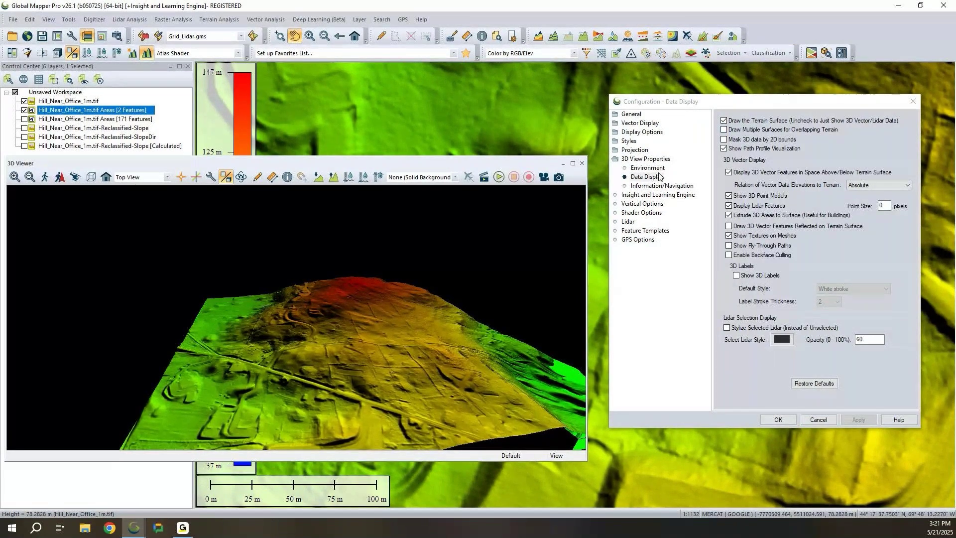
Step: Open the Environment settings of the 3D View Properties and review the background color and skybox options
left_click(648, 168)
left_click(427, 178)
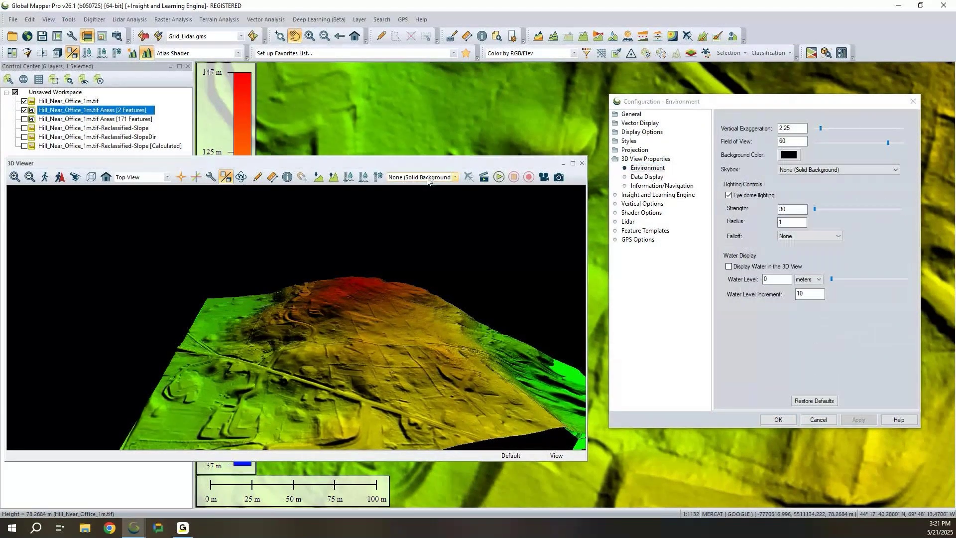
left_click(428, 179)
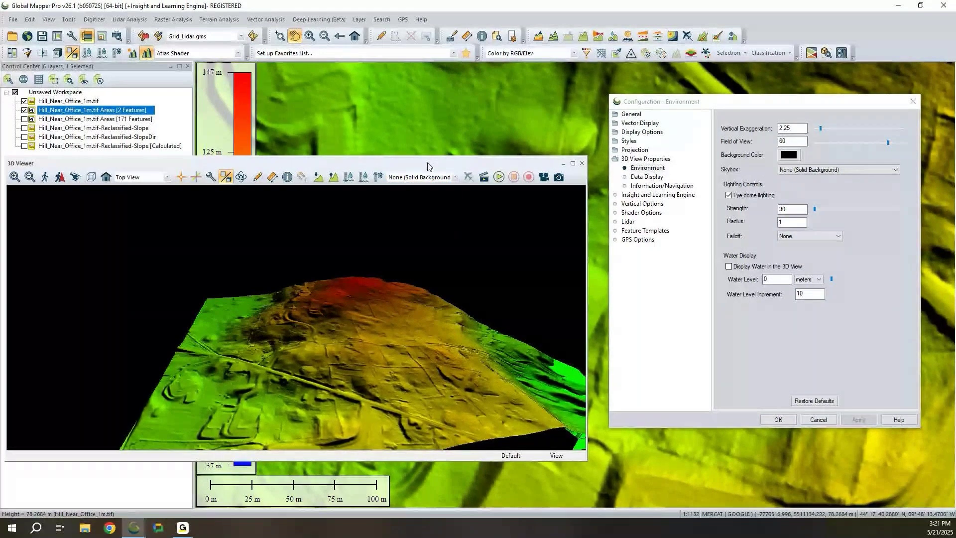
left_click_drag(267, 403, 396, 424)
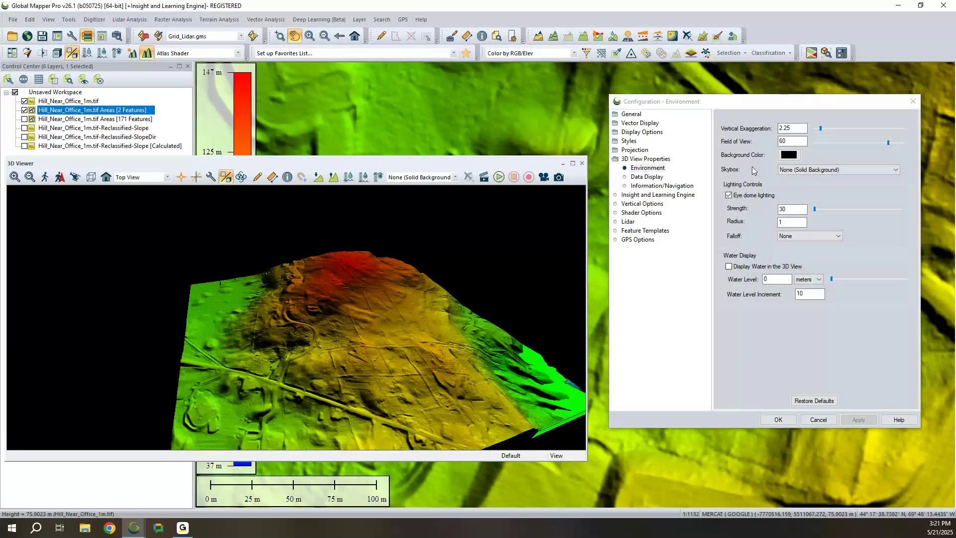
left_click(814, 169)
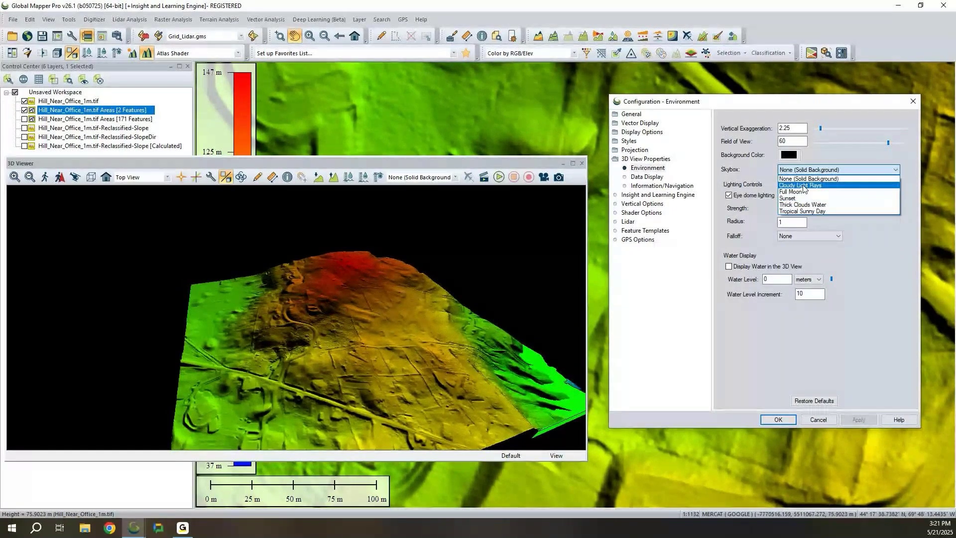
left_click(786, 155)
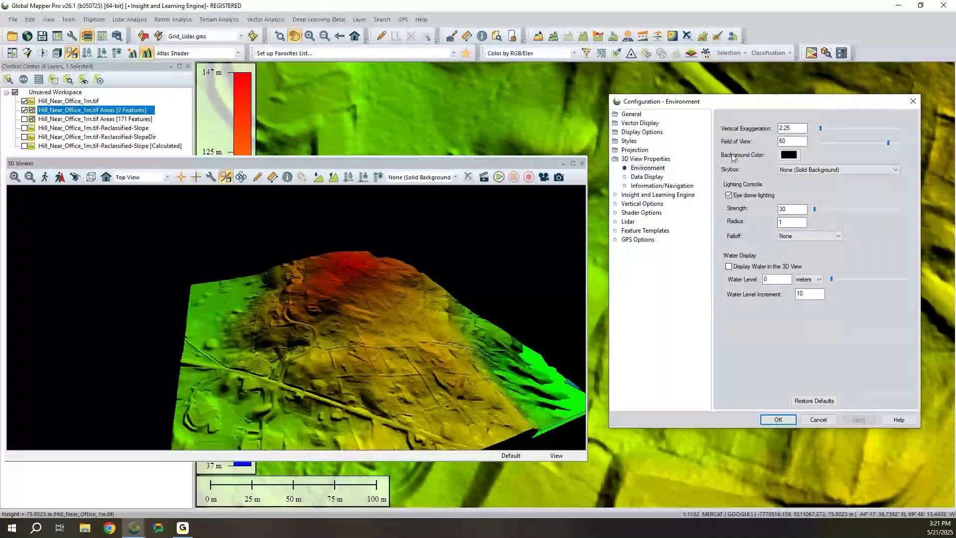
left_click_drag(389, 385, 338, 359)
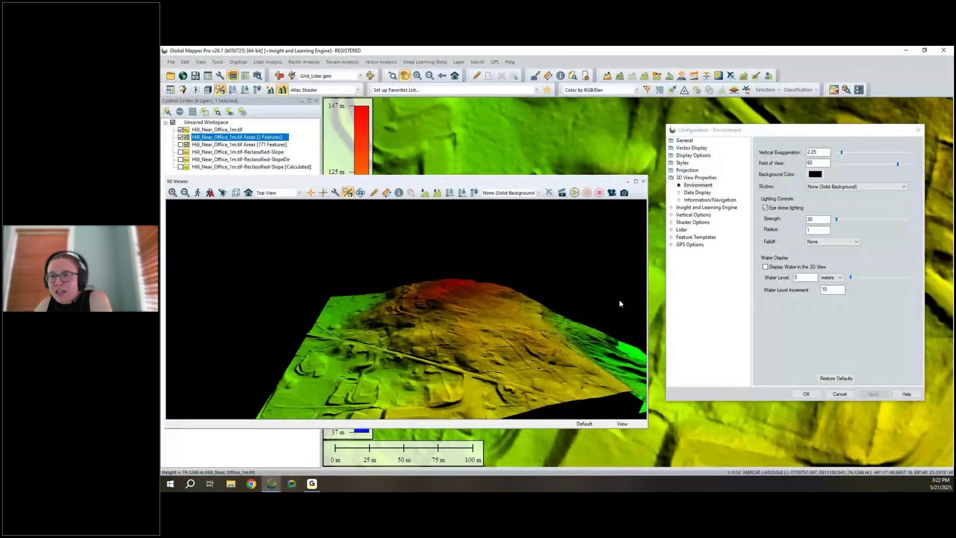
Step: Close the 3D Viewer and display the terrain in the 2D map with the Slope Shader
left_click(644, 181)
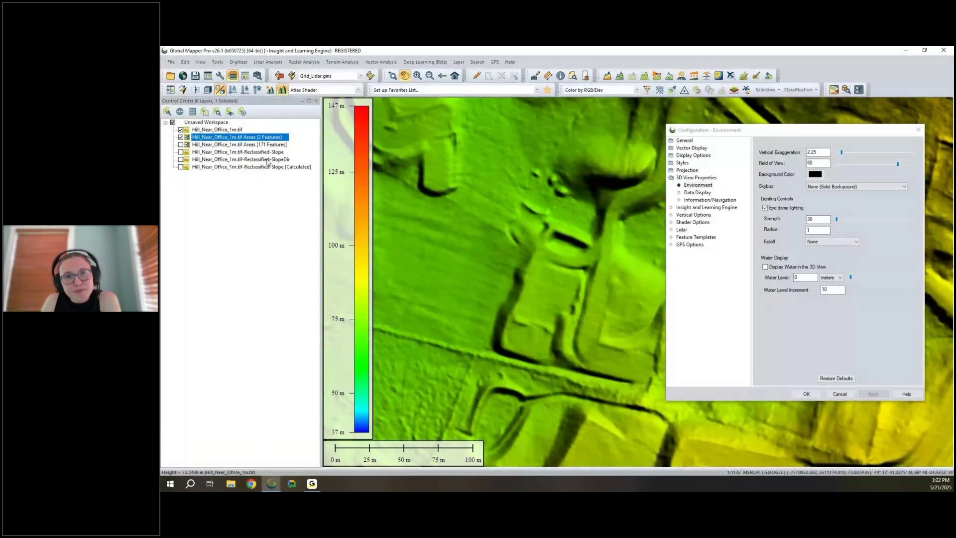
left_click(338, 91)
left_click(314, 122)
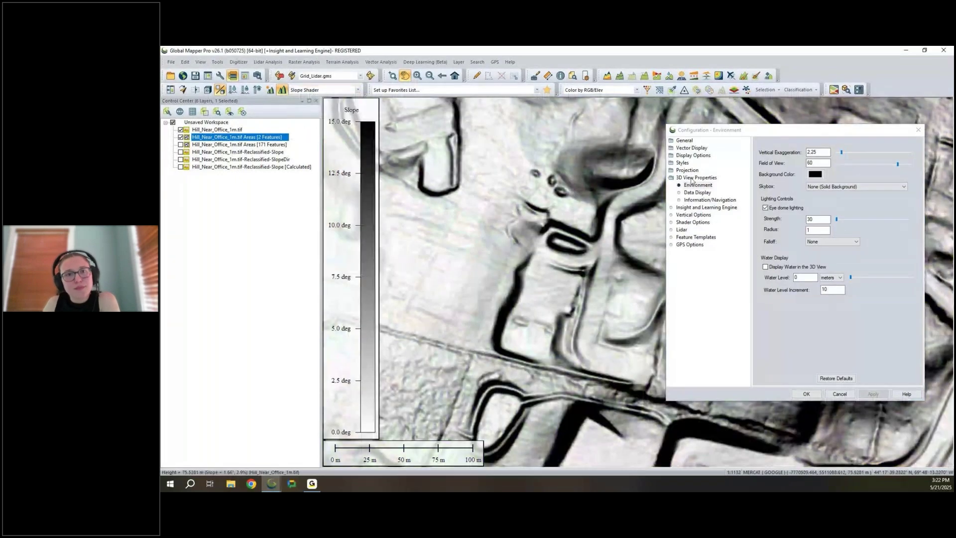
scroll(501, 214, "down", 2)
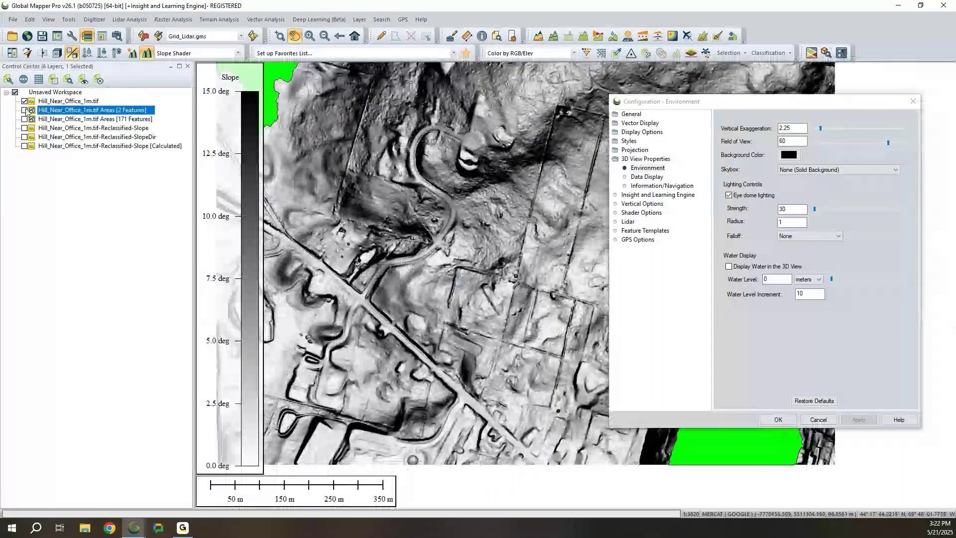
Step: Open the Elevation Legend settings of the Display Options and examine the slope-shaded terrain and its legend
left_click(641, 132)
left_click(652, 159)
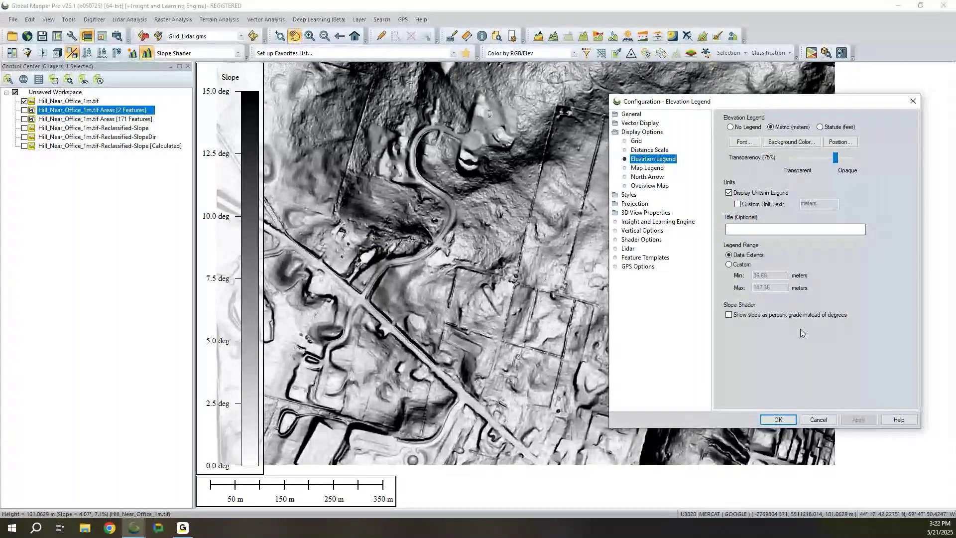
left_click_drag(396, 201, 446, 209)
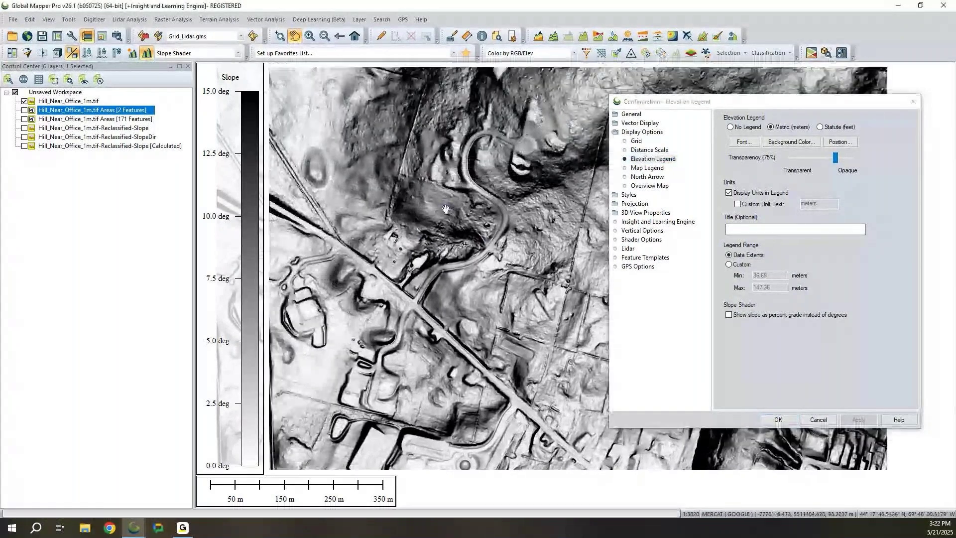
left_click_drag(434, 305, 468, 388)
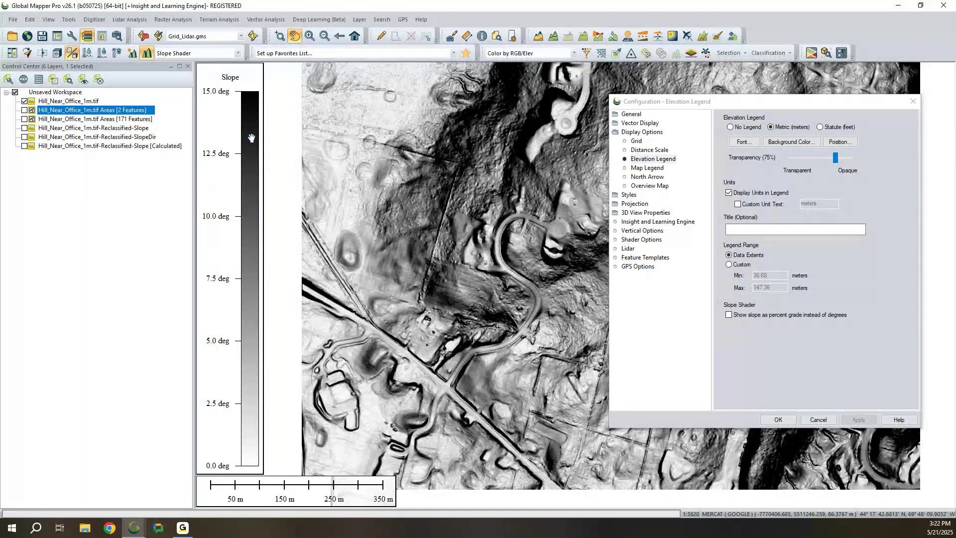
left_click(634, 105)
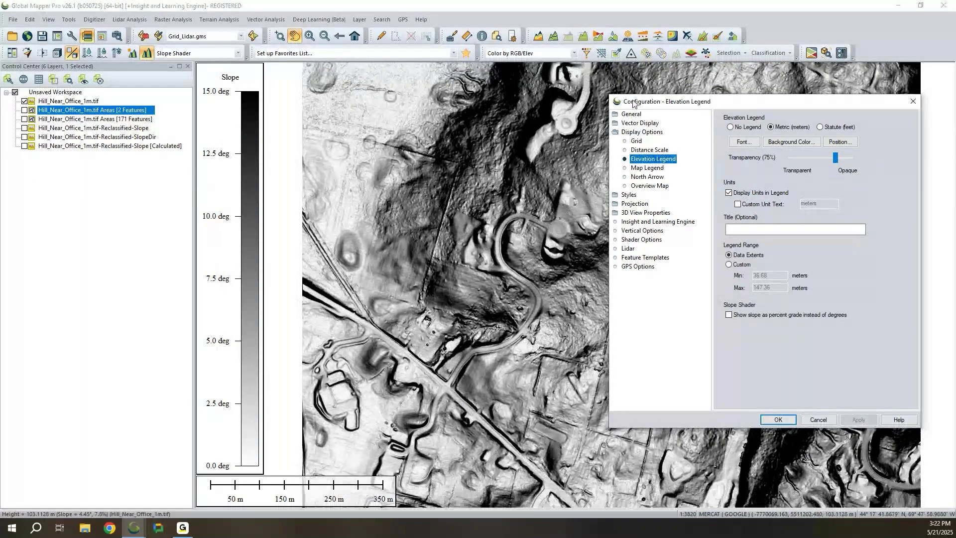
Step: Show slope as percent grade instead of degrees, apply it, check the map legend, and close the configuration
left_click(728, 315)
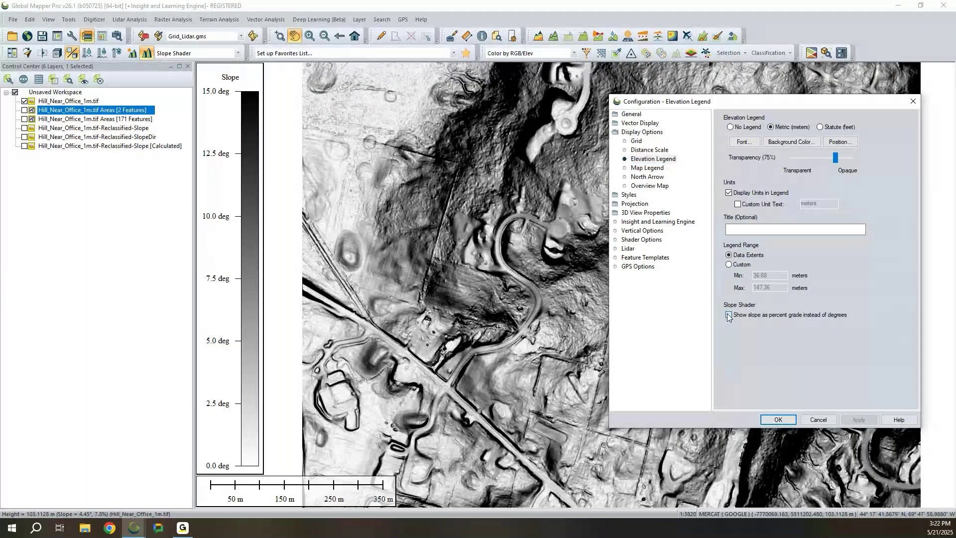
left_click(848, 419)
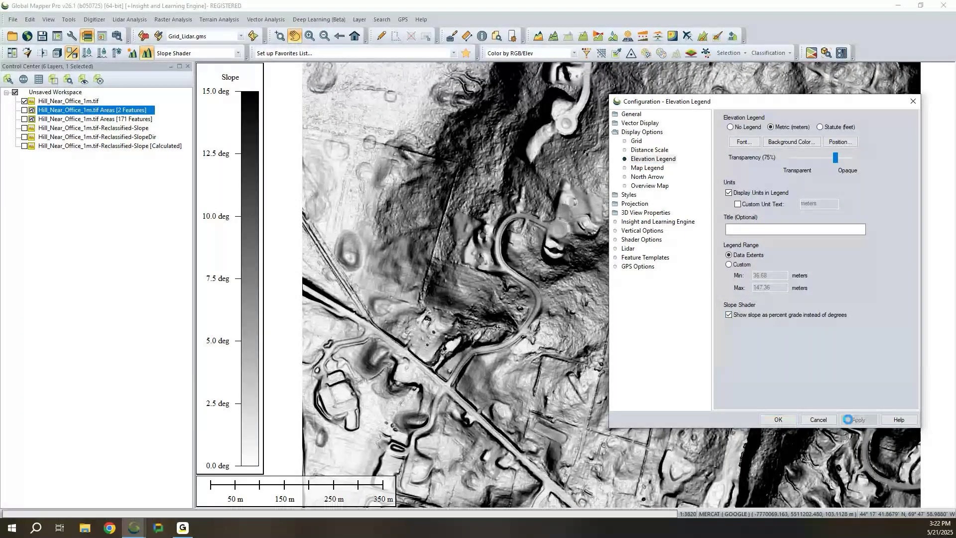
left_click_drag(554, 301, 504, 372)
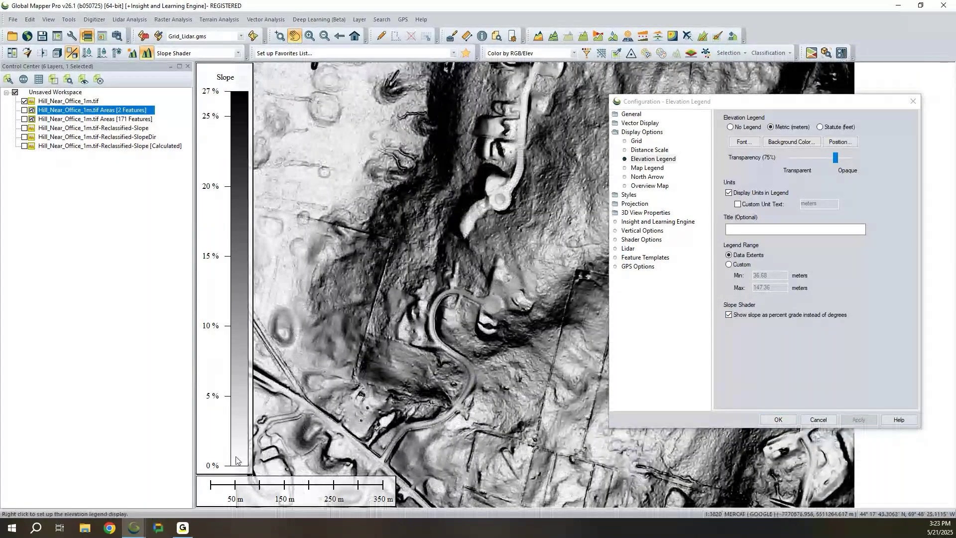
left_click(719, 377)
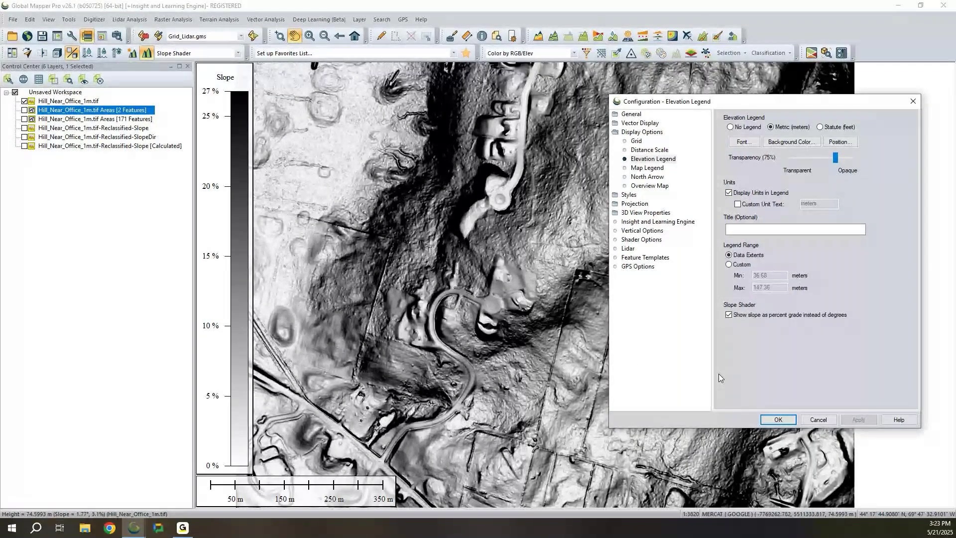
left_click(819, 419)
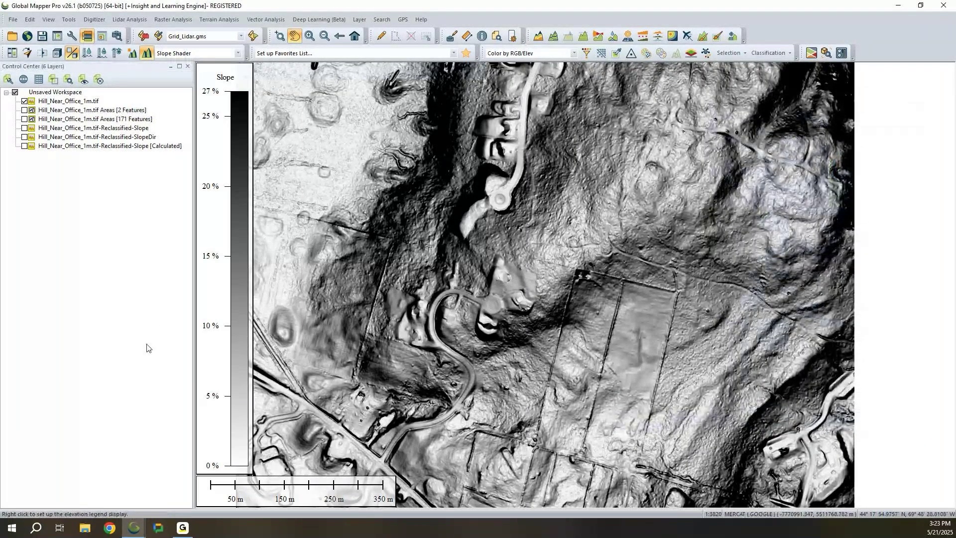
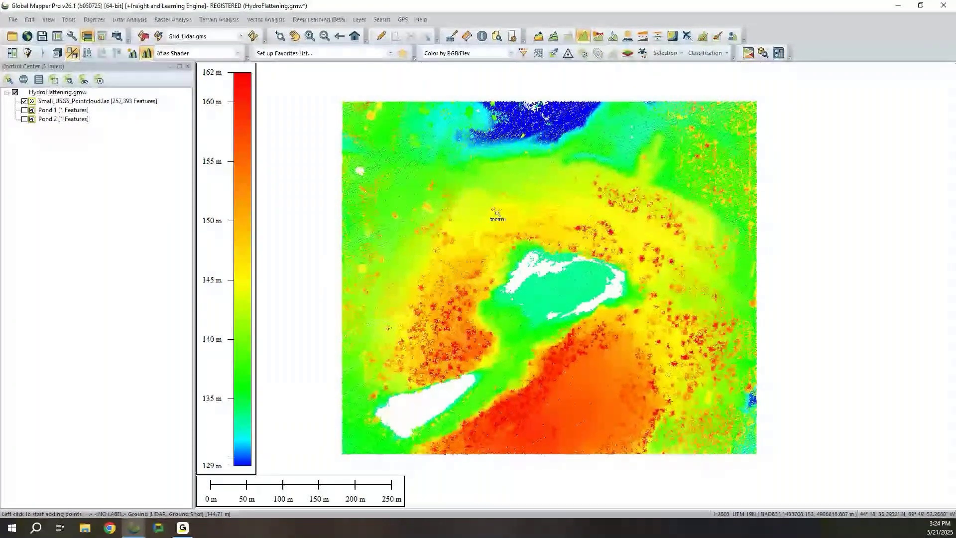
Step: Open the point cloud in the 3D Viewer and examine its terrain, trees and pond gaps from different sides
key("Escape")
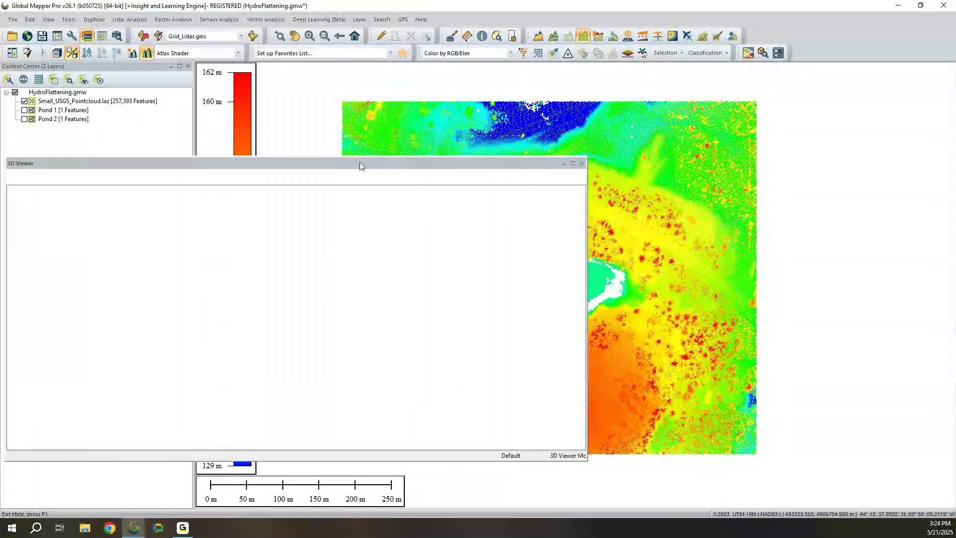
scroll(322, 341, "up", 5)
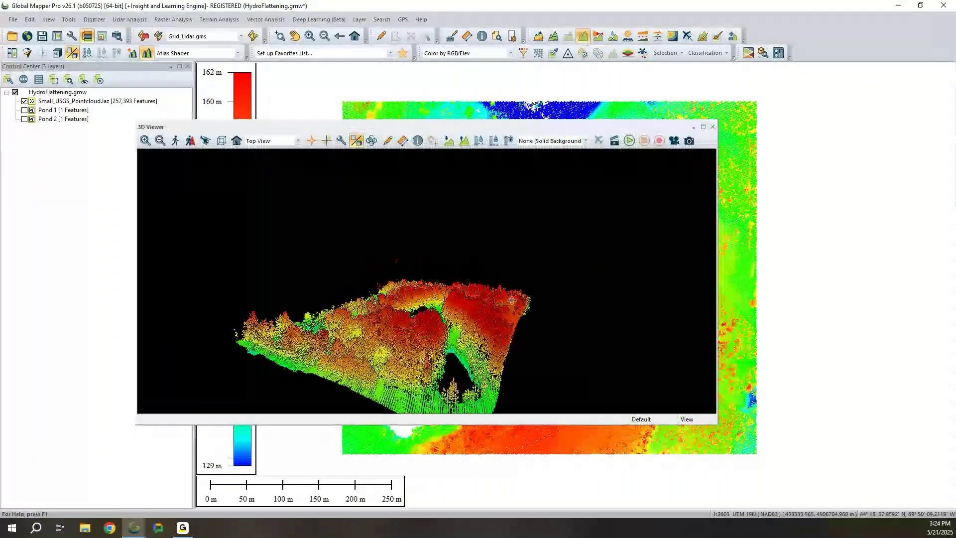
left_click_drag(501, 375, 563, 354)
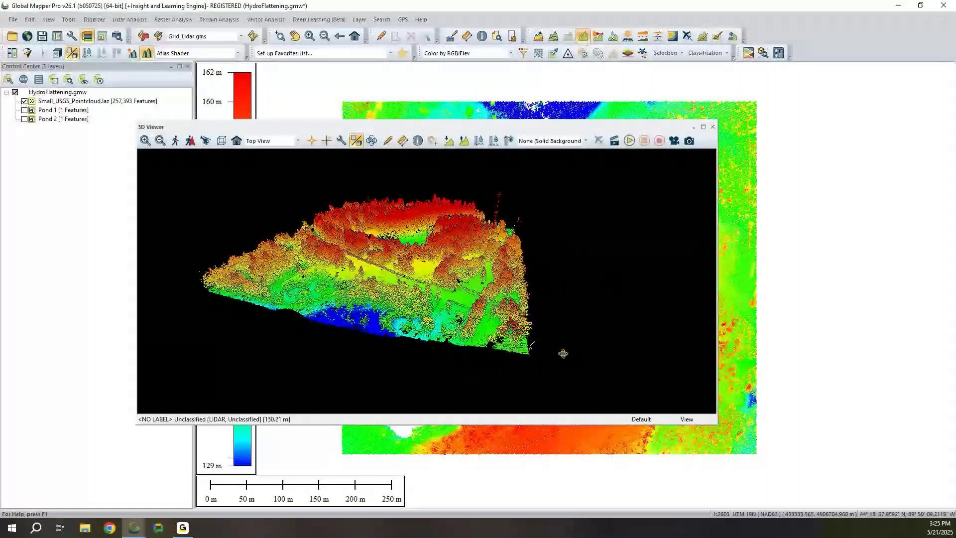
left_click_drag(563, 354, 505, 58)
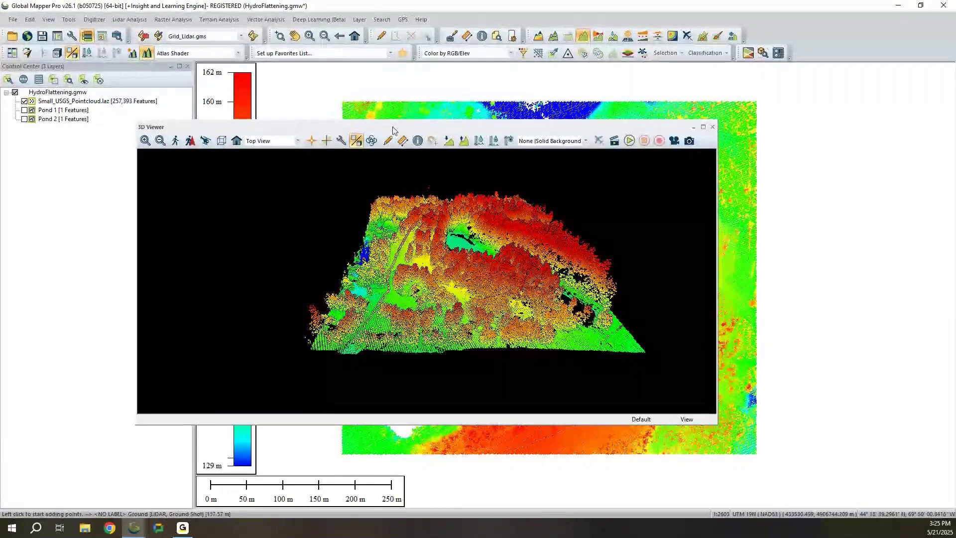
Step: Color the point cloud by Classification and examine the classes around the ponds in the 3D view
left_click(448, 54)
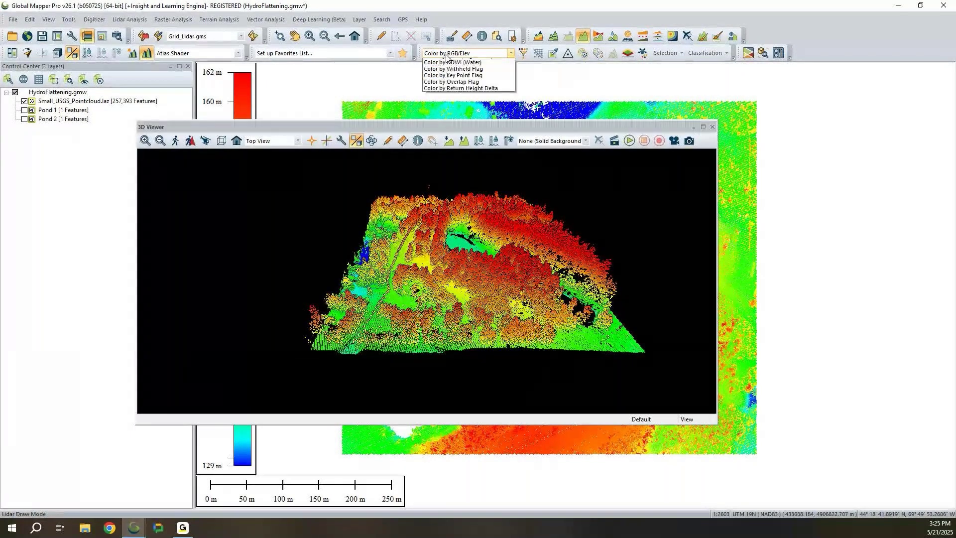
left_click(453, 75)
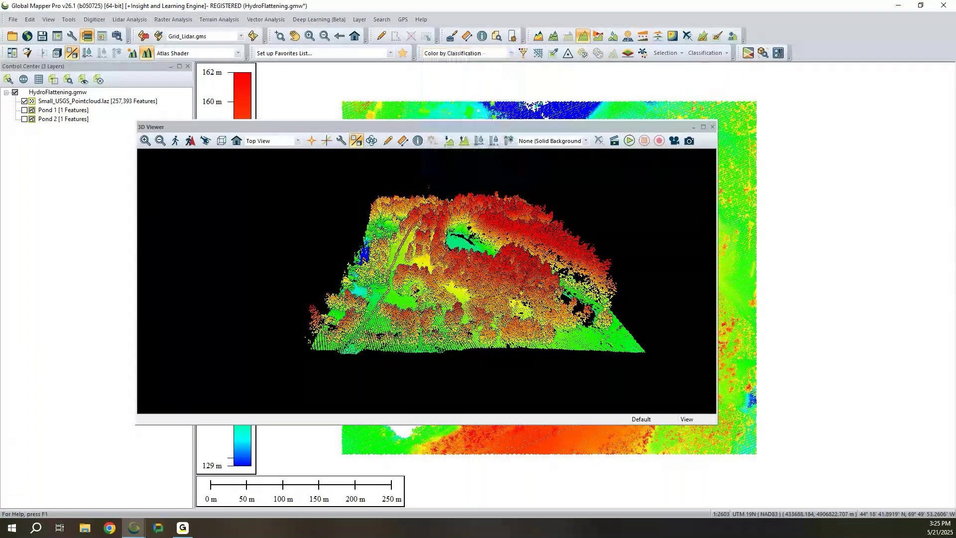
scroll(615, 298, "up", 5)
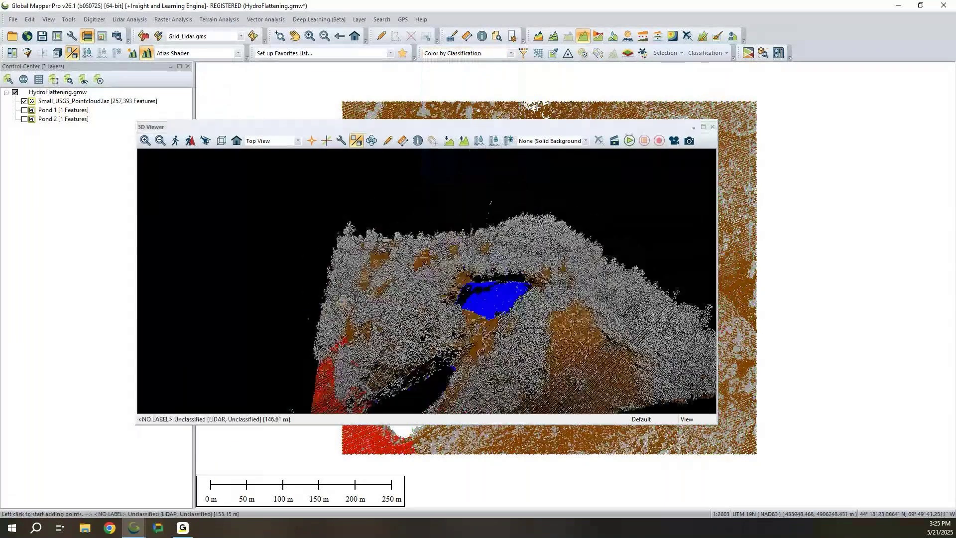
scroll(427, 366, "down", 3)
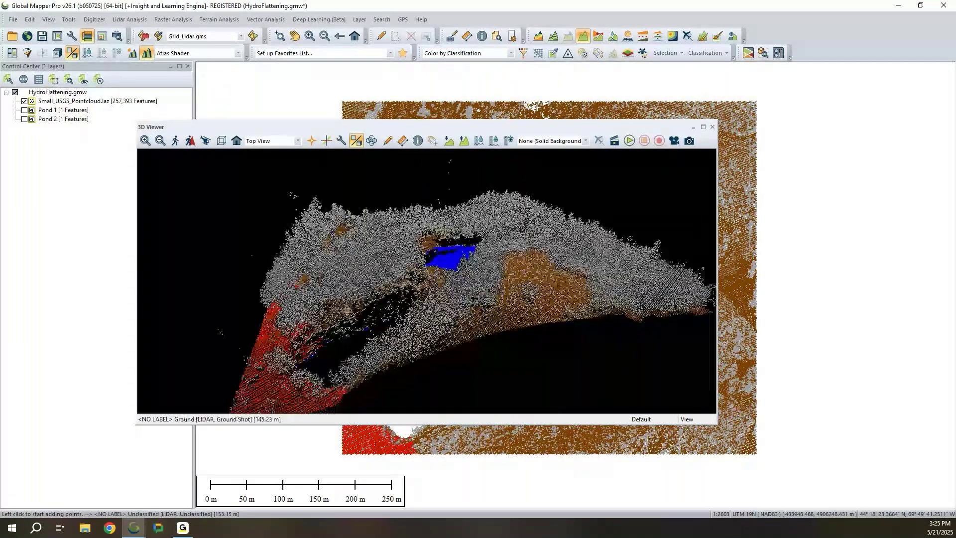
scroll(618, 173, "up", 3)
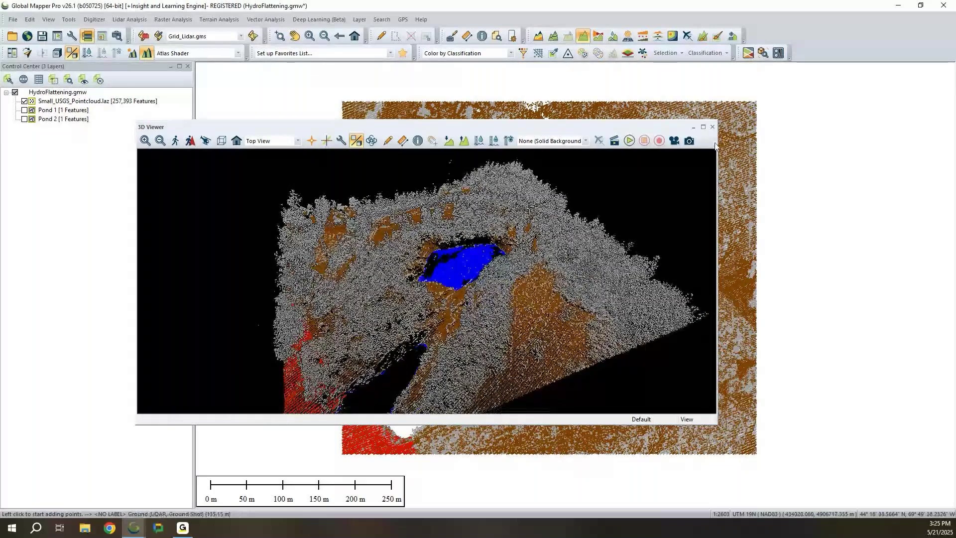
Step: Close the 3D Viewer and set the lidar coloring to Color by RGB/Elev
left_click(712, 126)
left_click(510, 54)
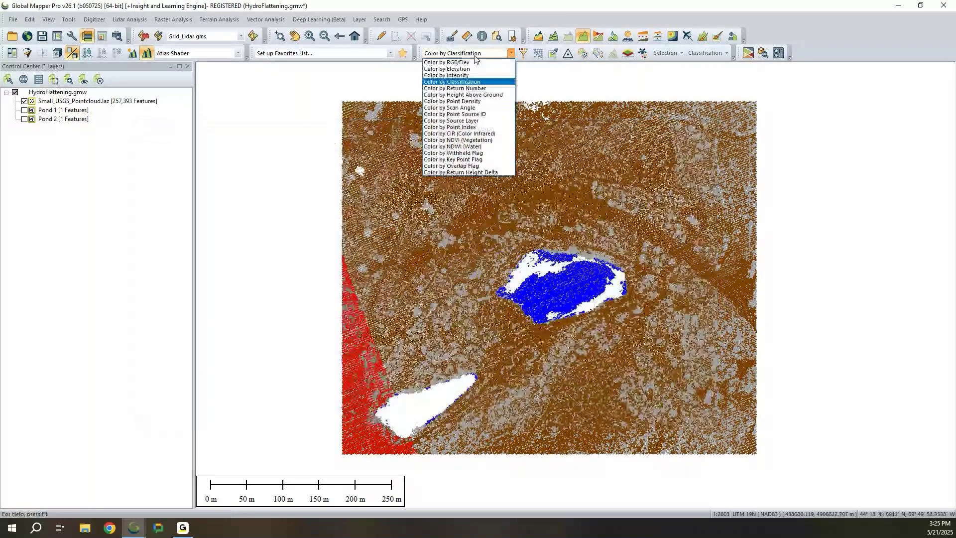
left_click(448, 81)
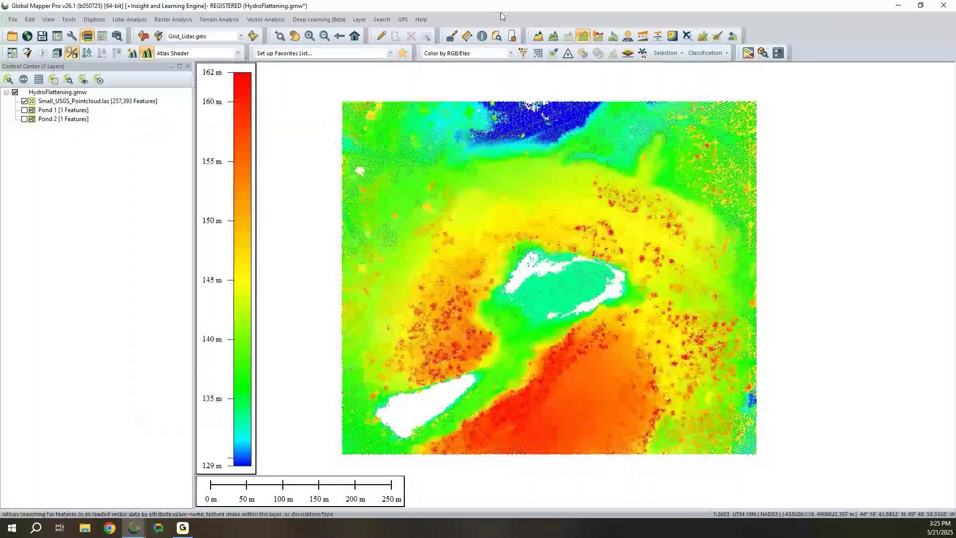
Step: Filter the displayed lidar to the Ground class only by disabling all other classifications, and confirm the filter
left_click(523, 54)
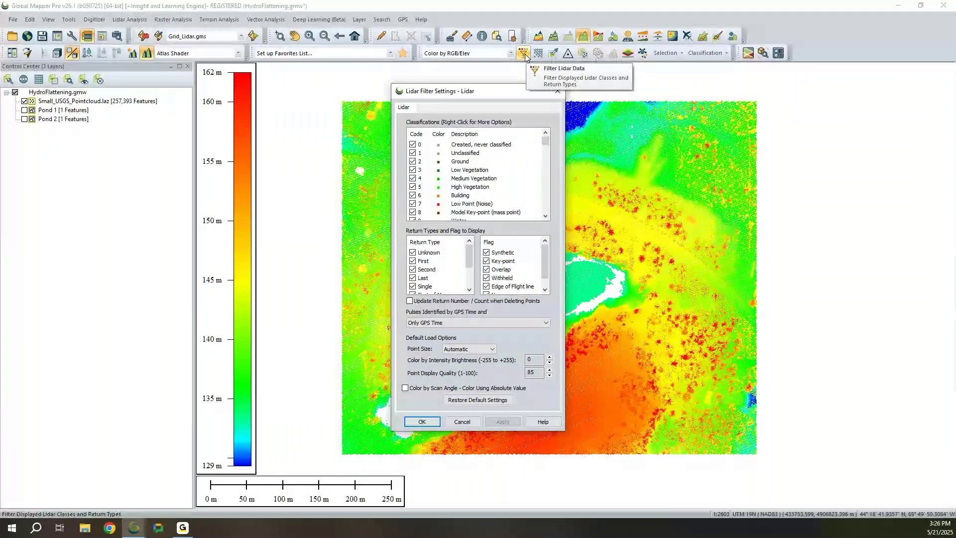
left_click_drag(438, 91, 450, 83)
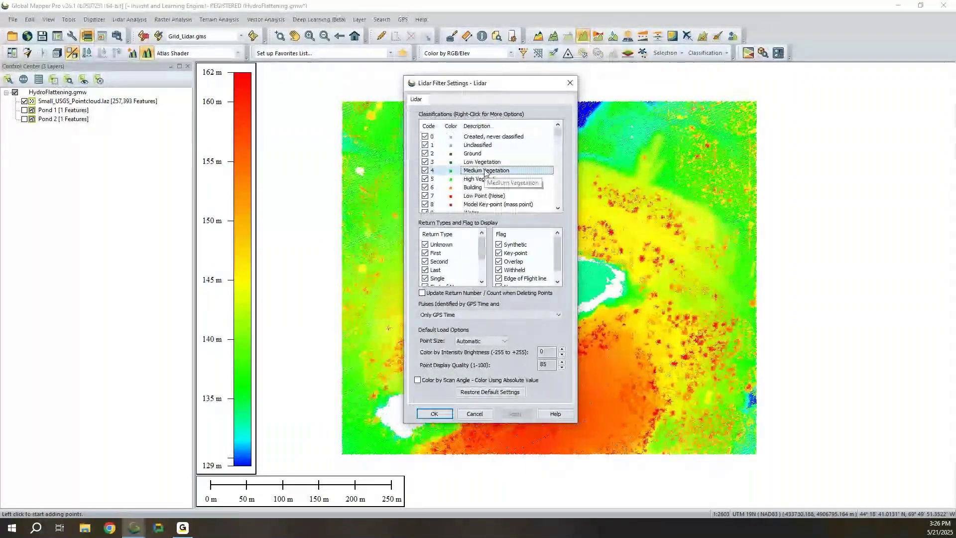
right_click(485, 172)
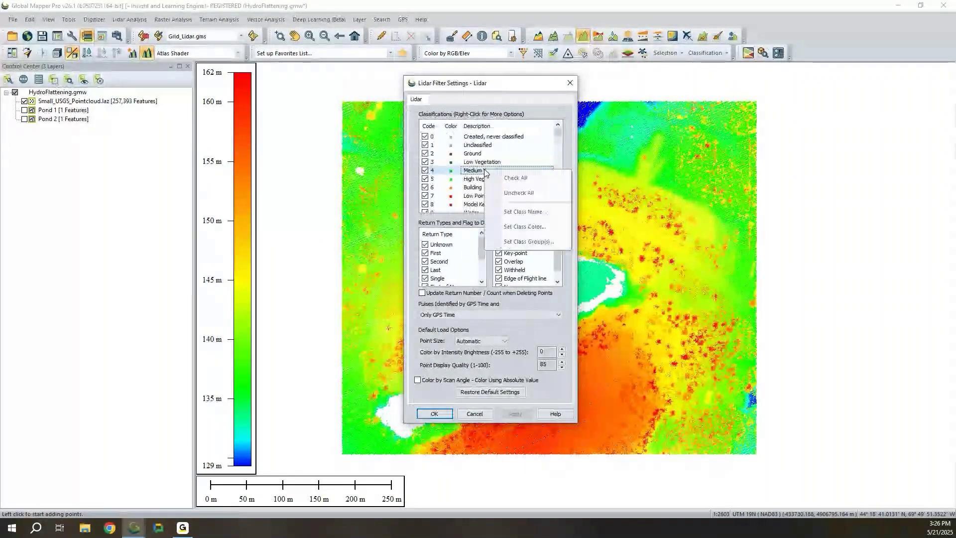
left_click(491, 193)
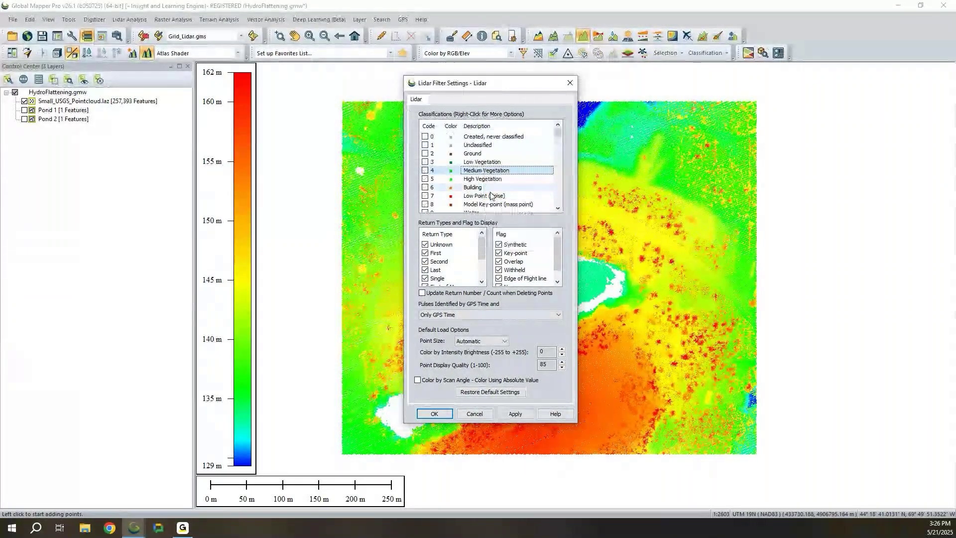
left_click(424, 154)
left_click(513, 414)
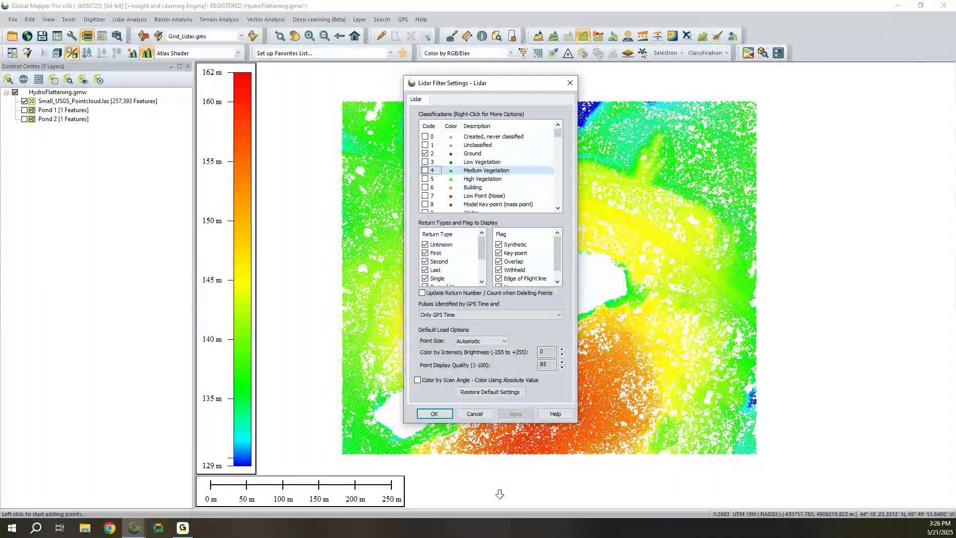
left_click(450, 417)
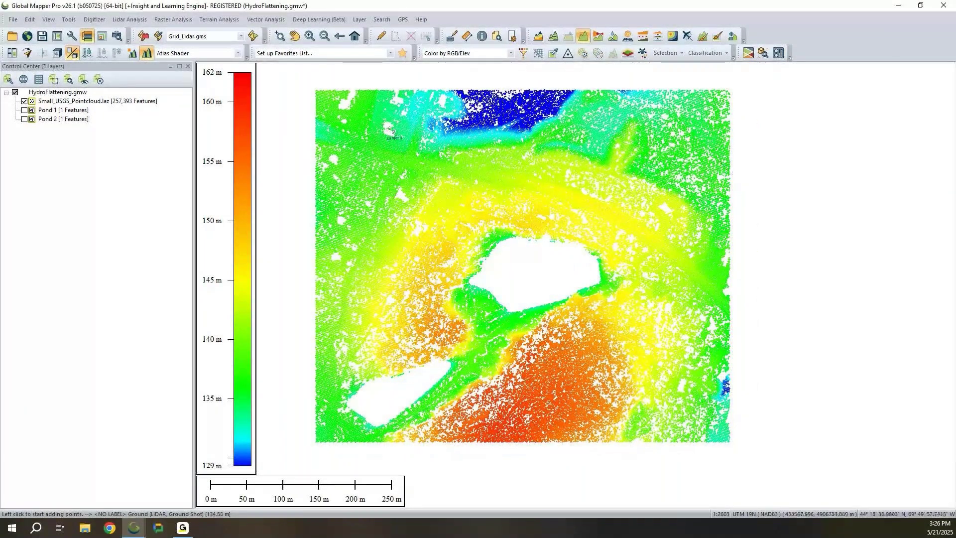
Step: Examine the ground-only point cloud and its empty pond areas from several angles in the 3D Viewer, and close it
left_click(56, 53)
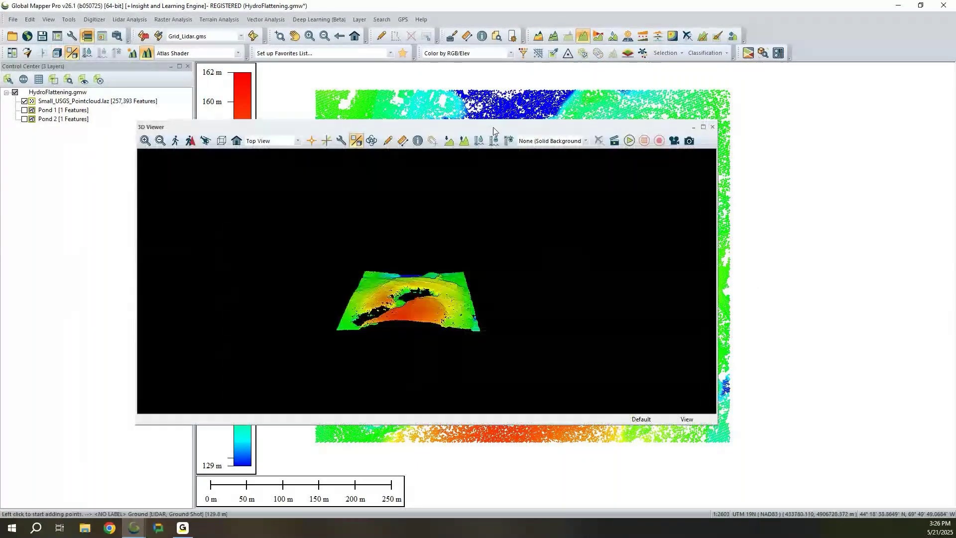
left_click_drag(495, 129, 514, 114)
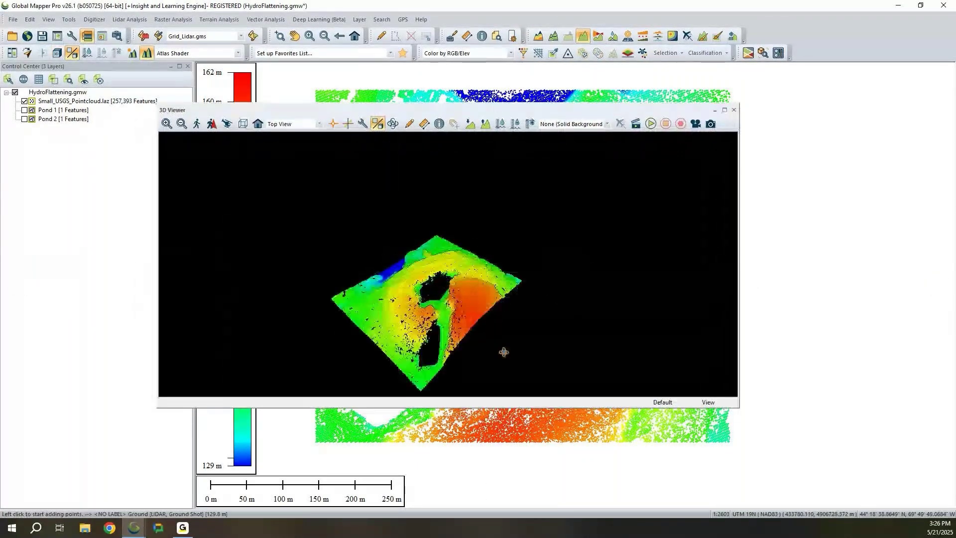
scroll(503, 350, "up", 5)
left_click_drag(500, 320, 606, 268)
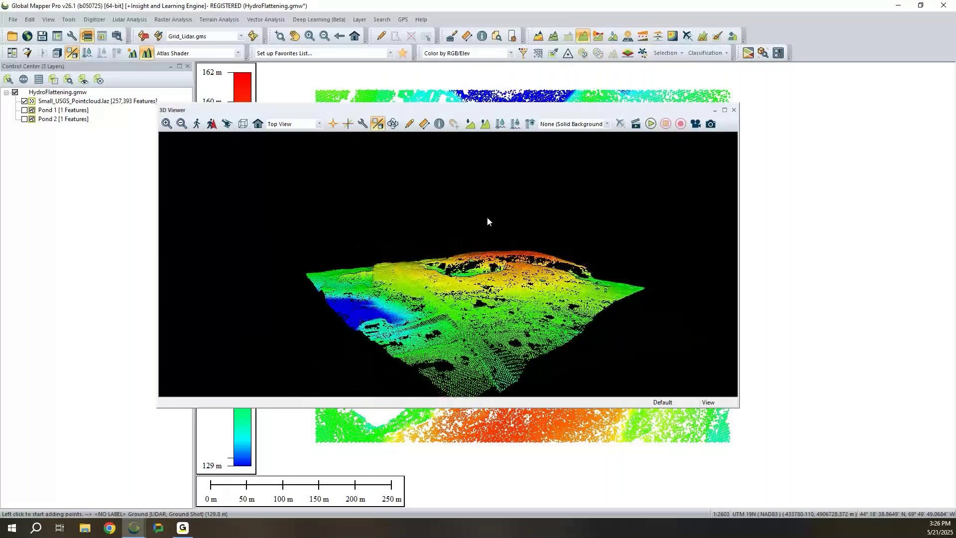
left_click_drag(491, 217, 496, 259)
left_click_drag(537, 319, 476, 281)
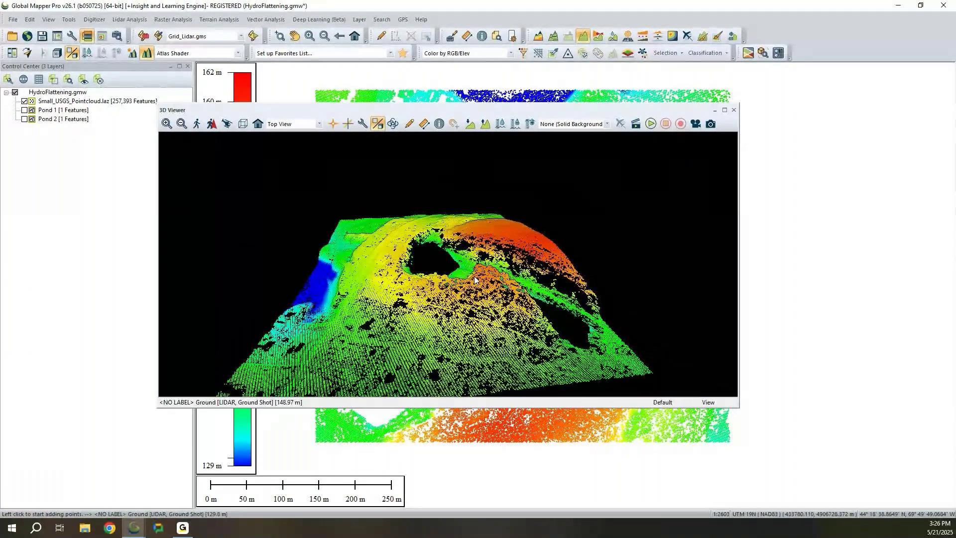
left_click(733, 110)
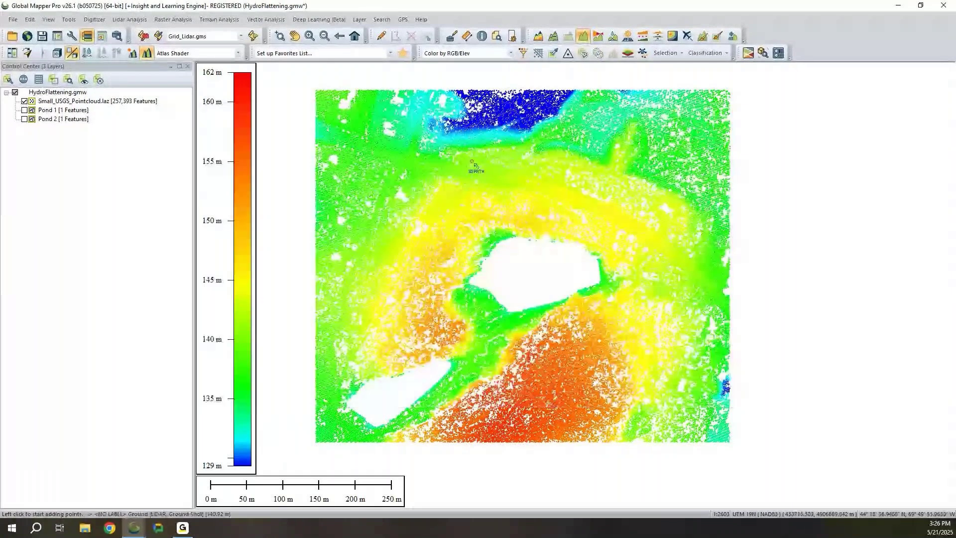
Step: Create an elevation grid from Small_USGS_Pointcloud.laz only, using the Binning (Minimum Value - DTM) method with automatic spacing of 5
left_click(538, 37)
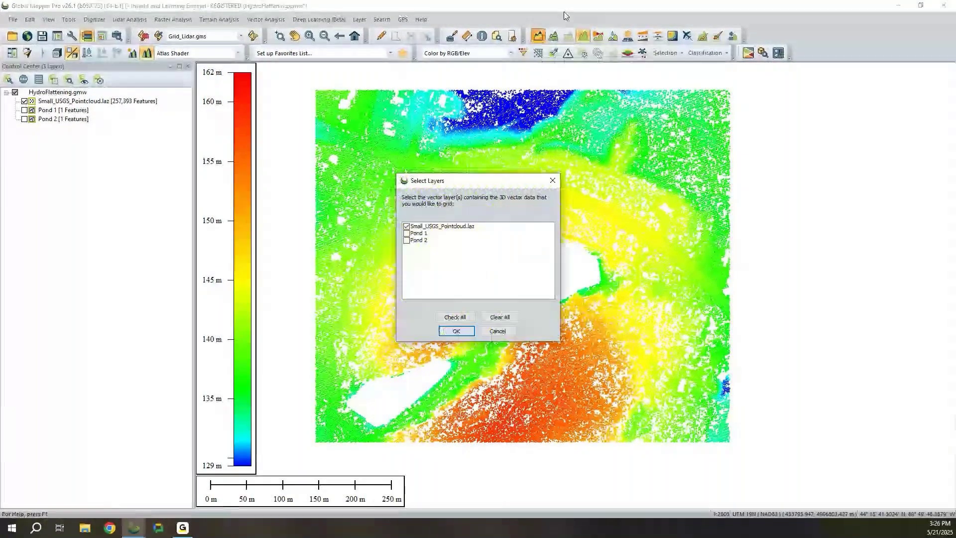
left_click(457, 332)
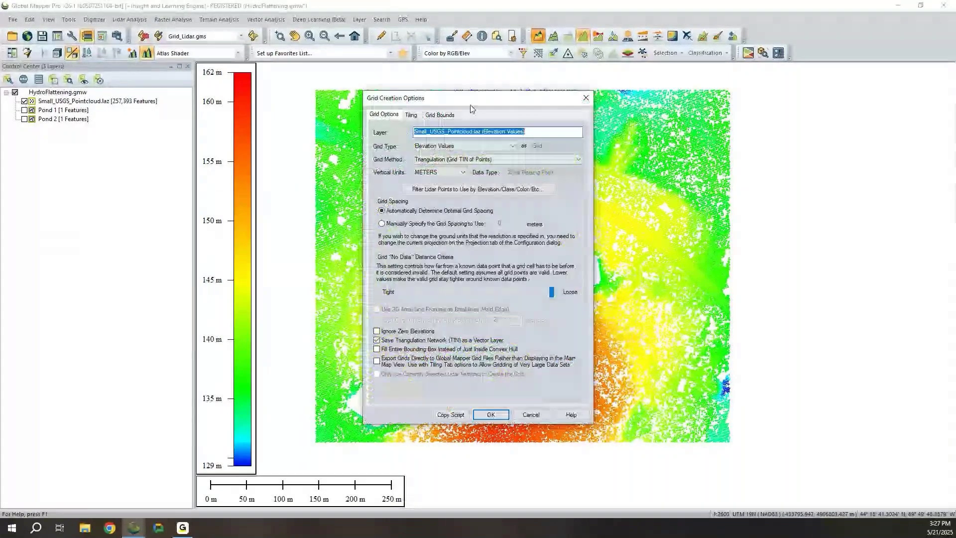
left_click_drag(467, 103, 747, 101)
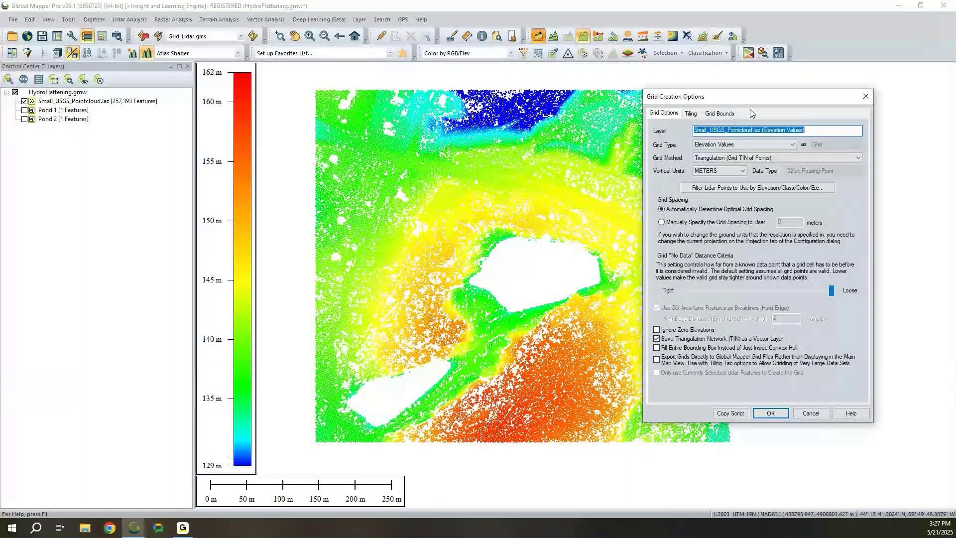
left_click_drag(755, 98, 761, 92)
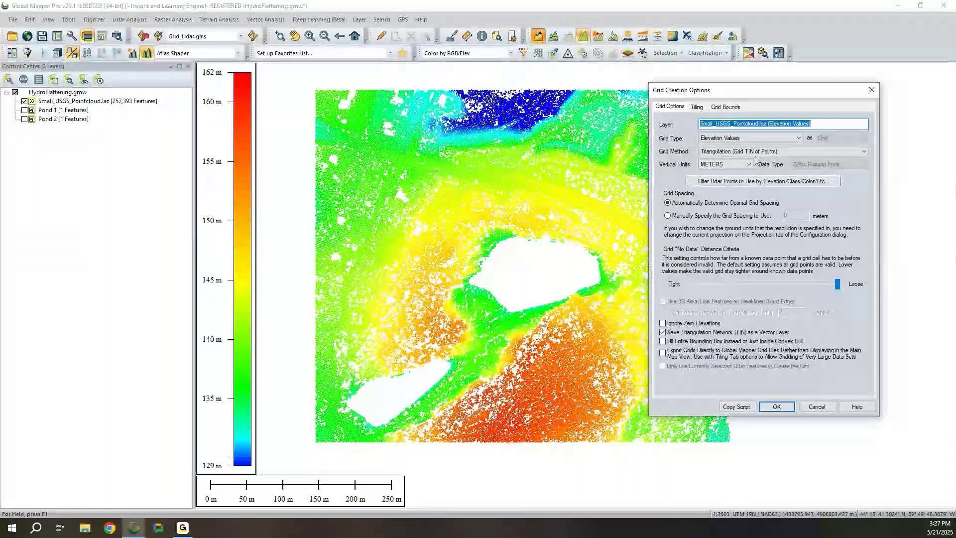
scroll(755, 156, "down", 3)
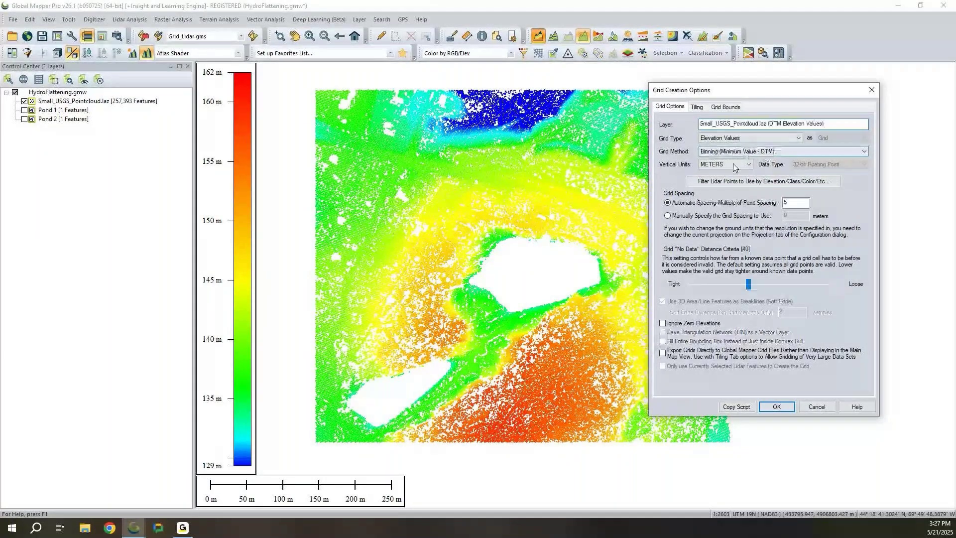
left_click(790, 407)
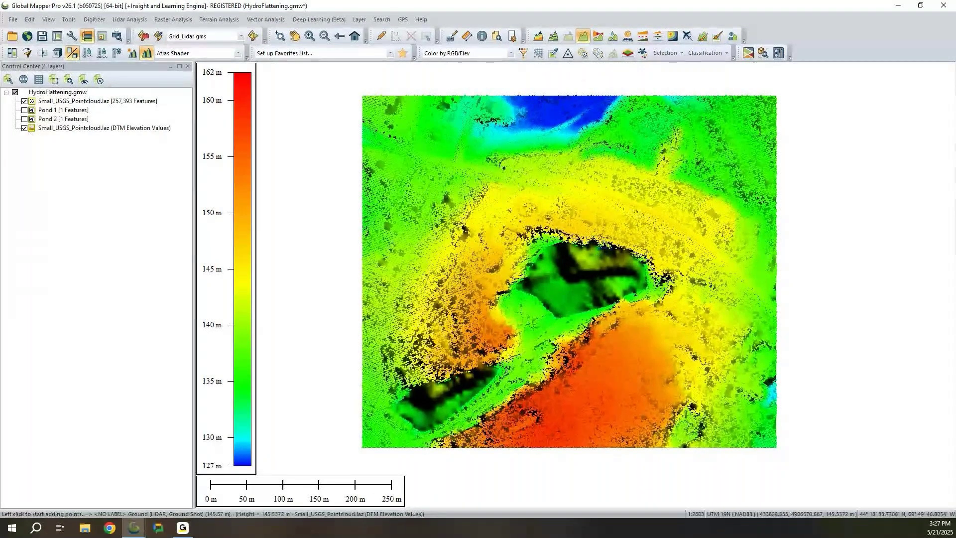
Step: Draw a path profile about 140 m long across the larger pond, examine the gridded surface, and close the profile
left_click(594, 227)
right_click(587, 328)
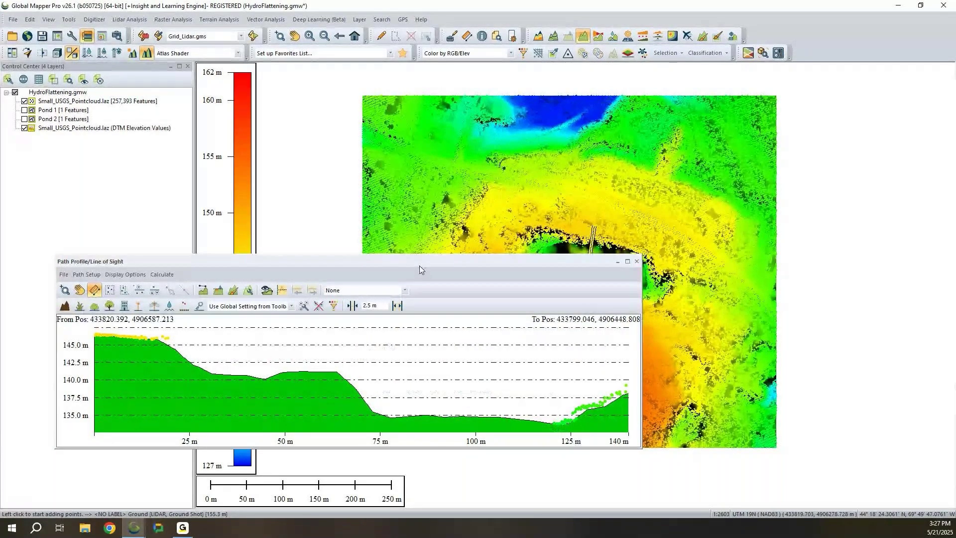
left_click(638, 262)
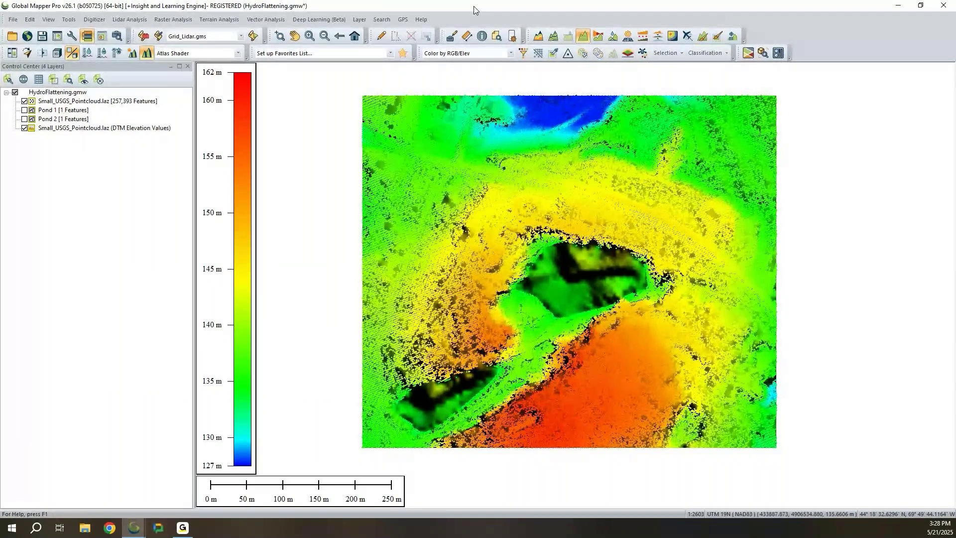
Step: Hide the DTM elevation grid layer and show the Pond 1 and Pond 2 area layers
left_click(24, 129)
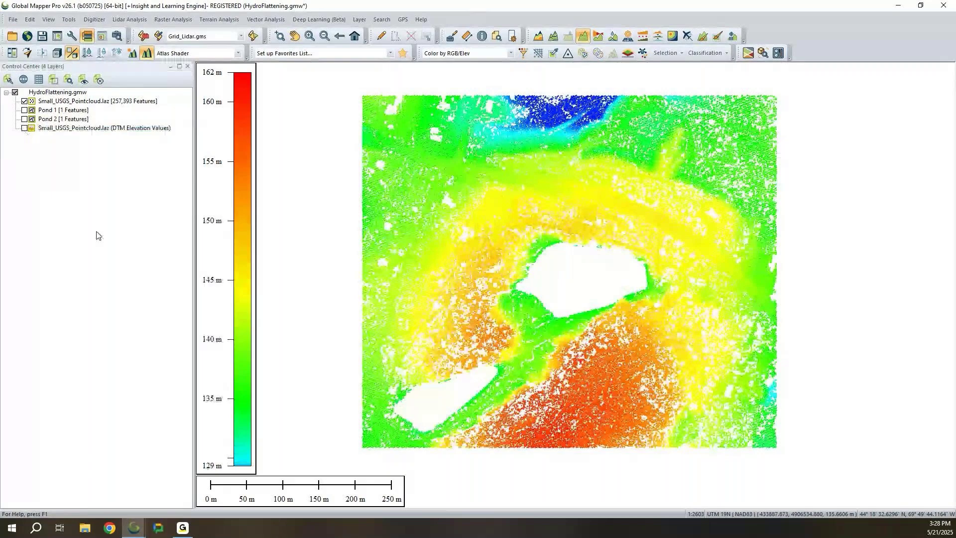
key("alt+l")
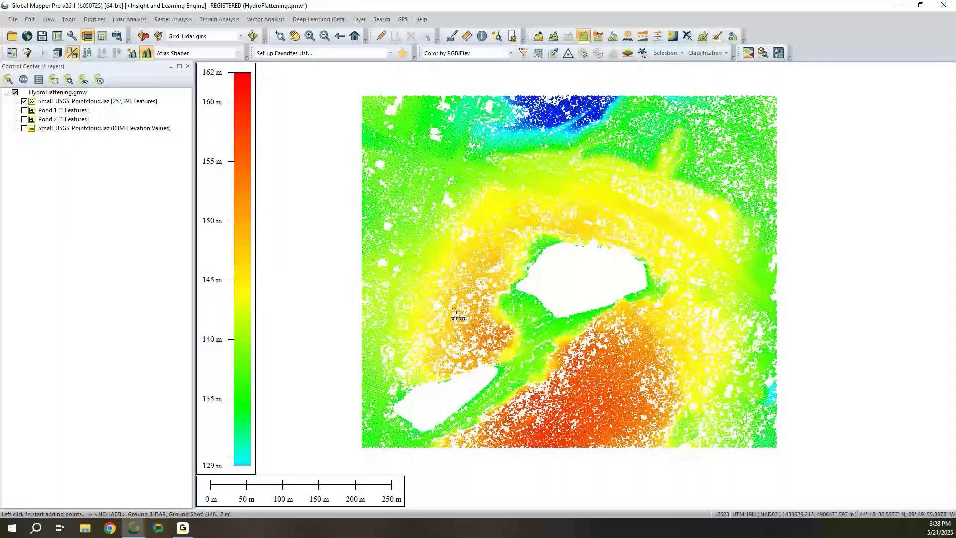
left_click(24, 110)
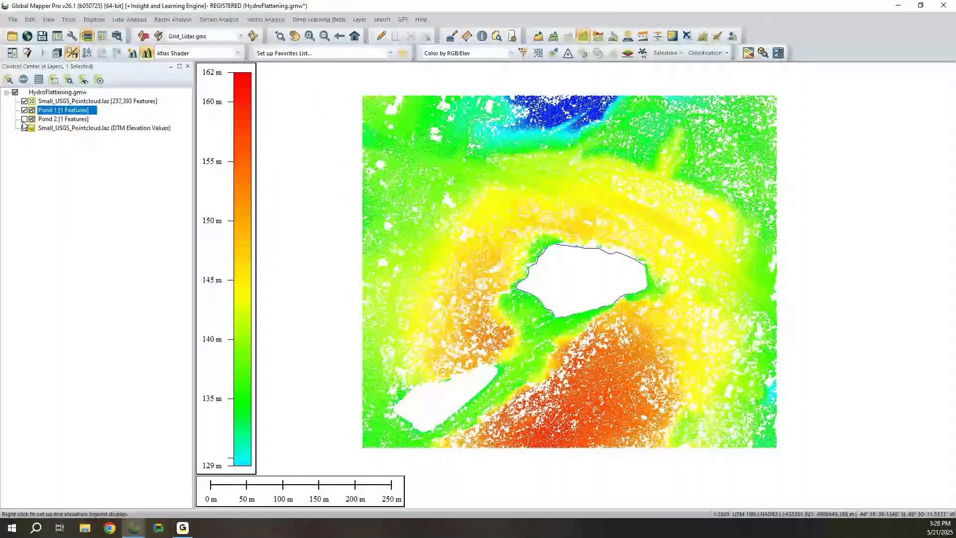
left_click(24, 119)
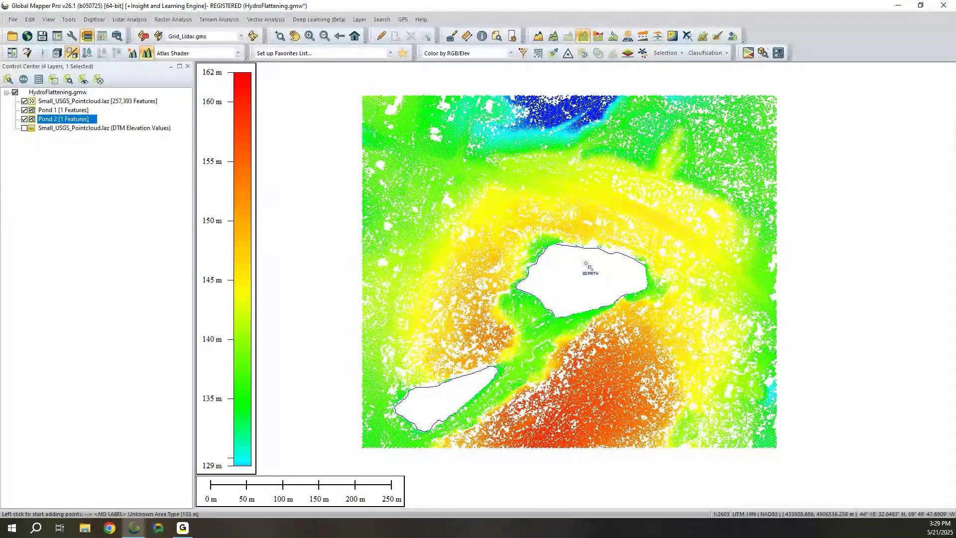
Step: Create a Binning (Minimum Value - DTM) grid from the point cloud and both ponds with 3D areas as breaklines, and inspect it without the points
key("ctrl+g")
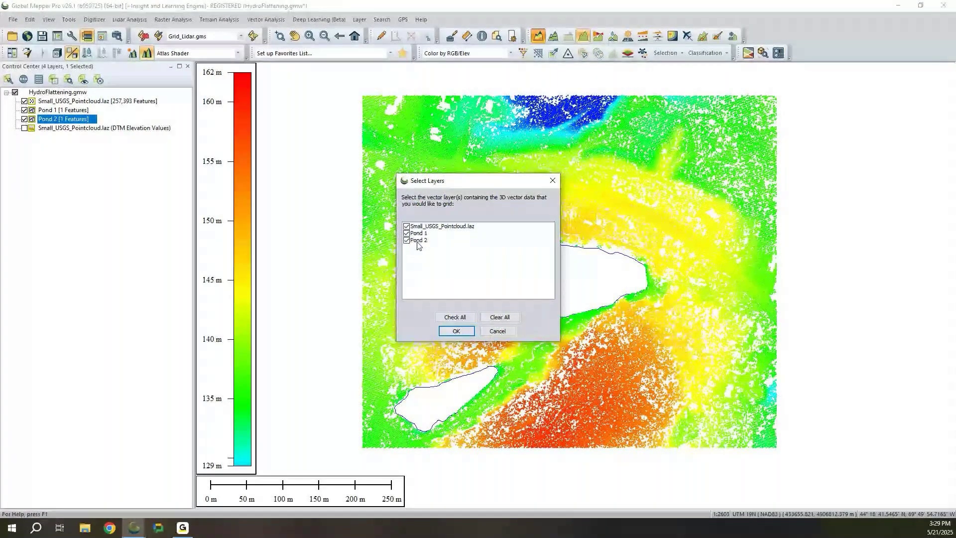
key("Return")
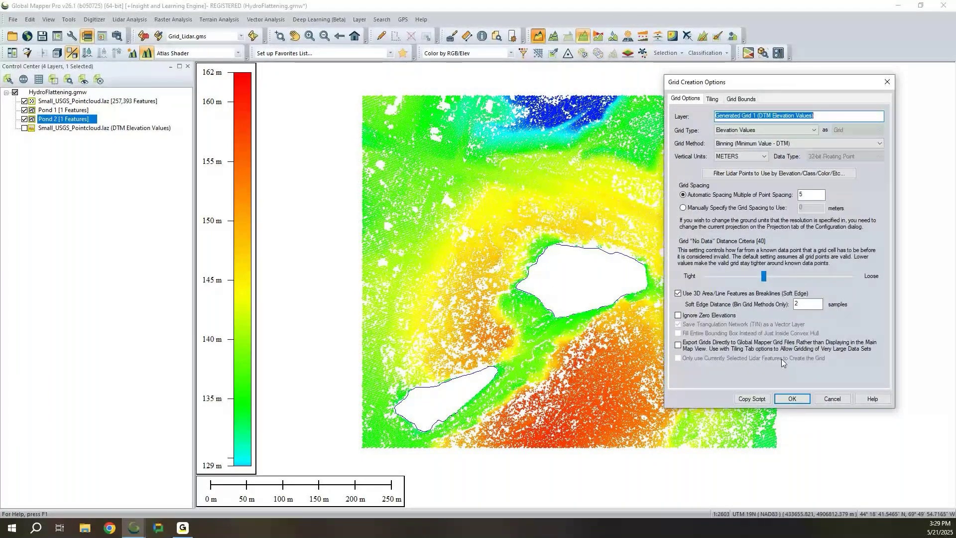
left_click(792, 398)
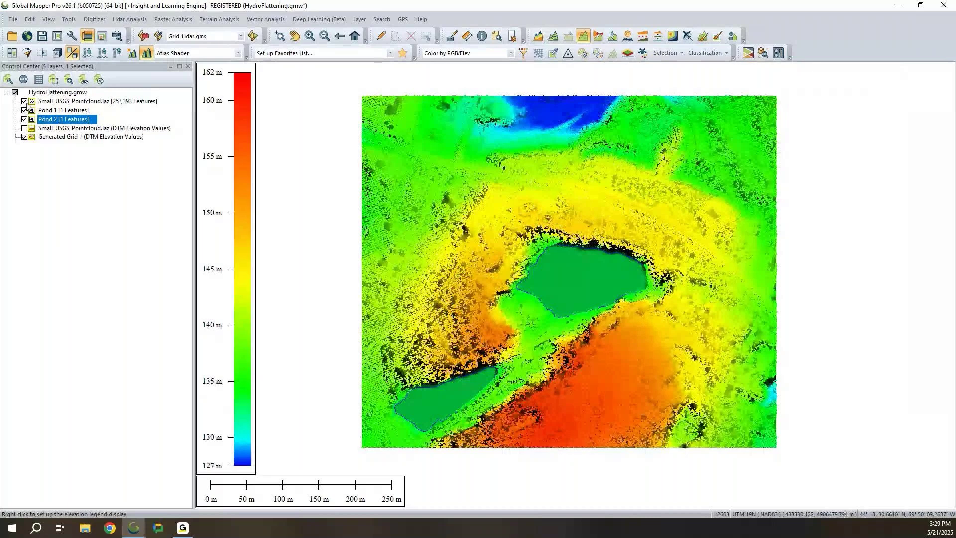
left_click(24, 102)
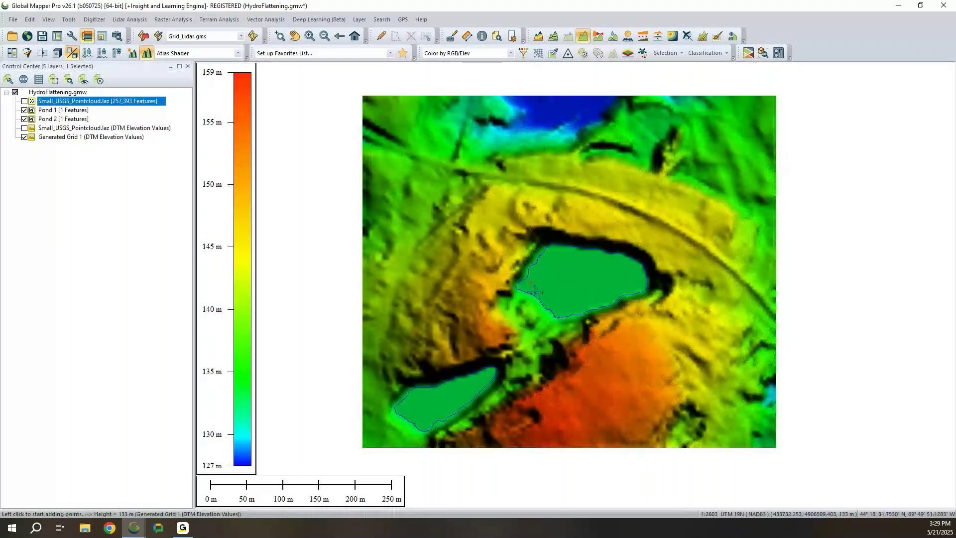
left_click(24, 102)
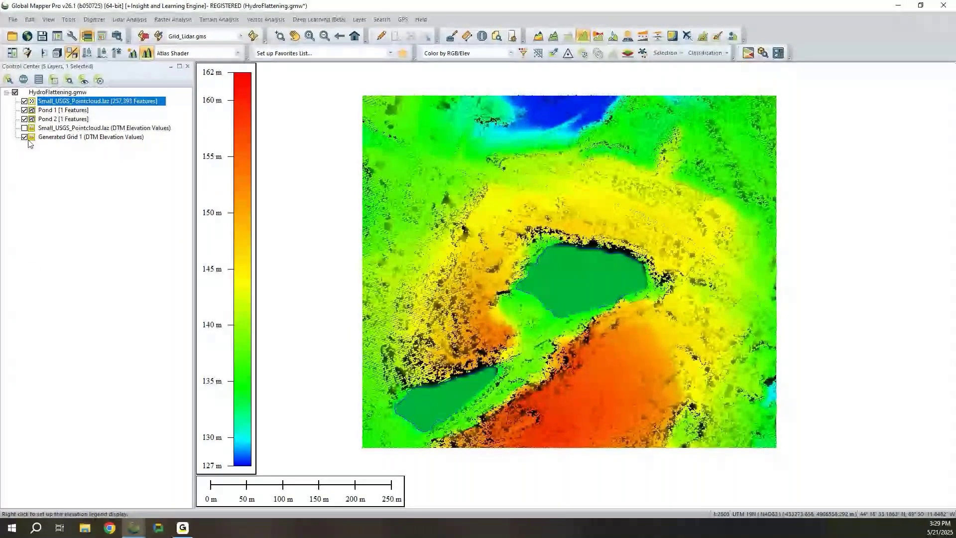
Step: Hide Generated Grid 1, both pond layers and the point cloud, and show only the Small_USGS_Pointcloud.laz DTM grid
left_click(24, 137)
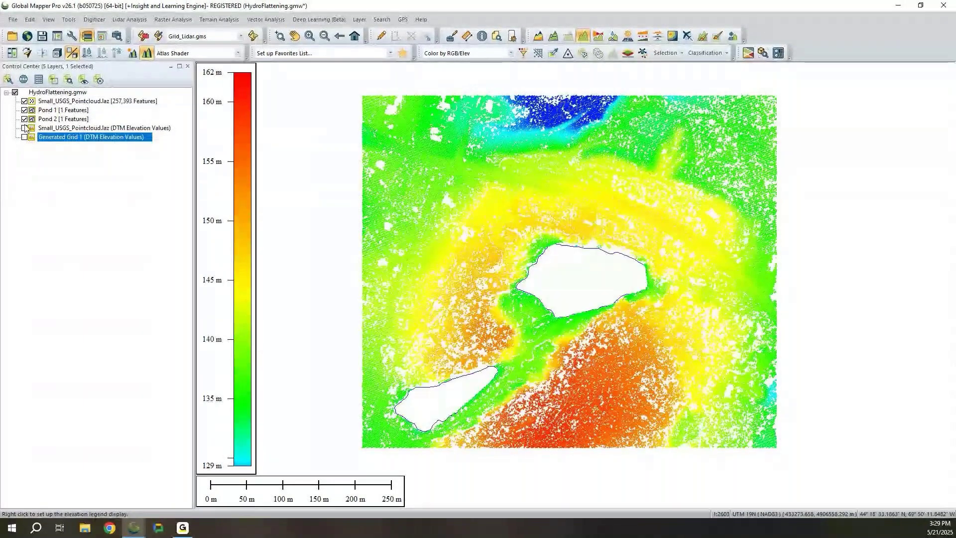
left_click(24, 111)
left_click(25, 119)
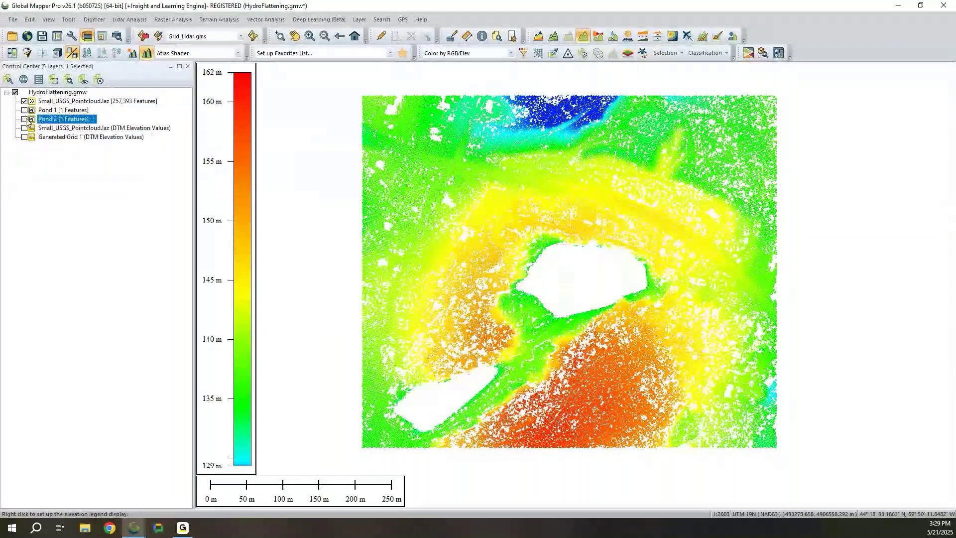
left_click(24, 128)
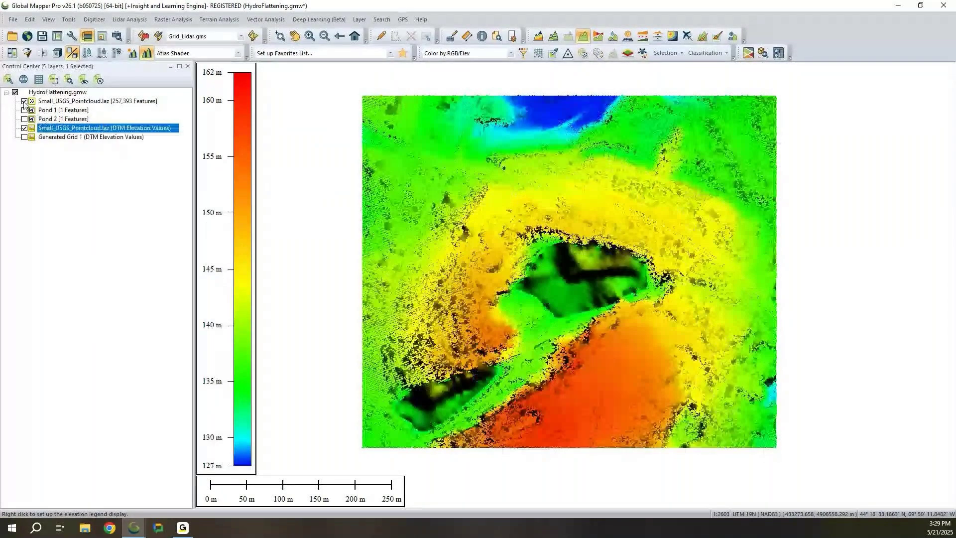
left_click(24, 101)
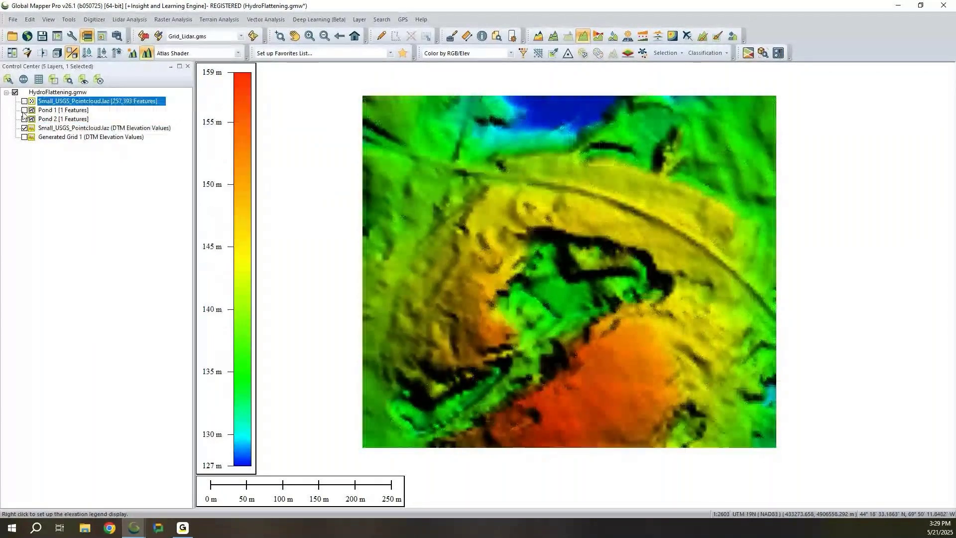
left_click(22, 115)
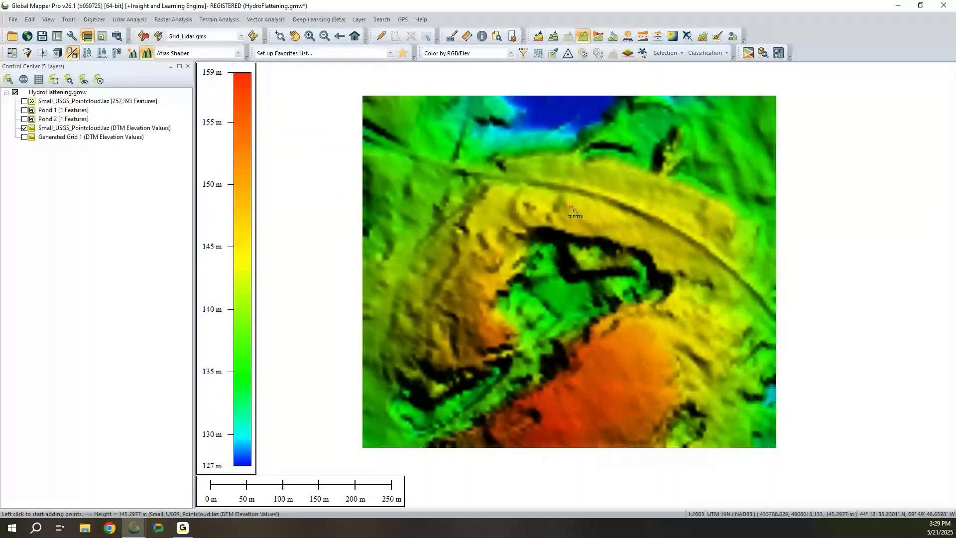
Step: Show the Pond 1 layer and open the terrain painting options with the Set Terrain Height operation
left_click(703, 37)
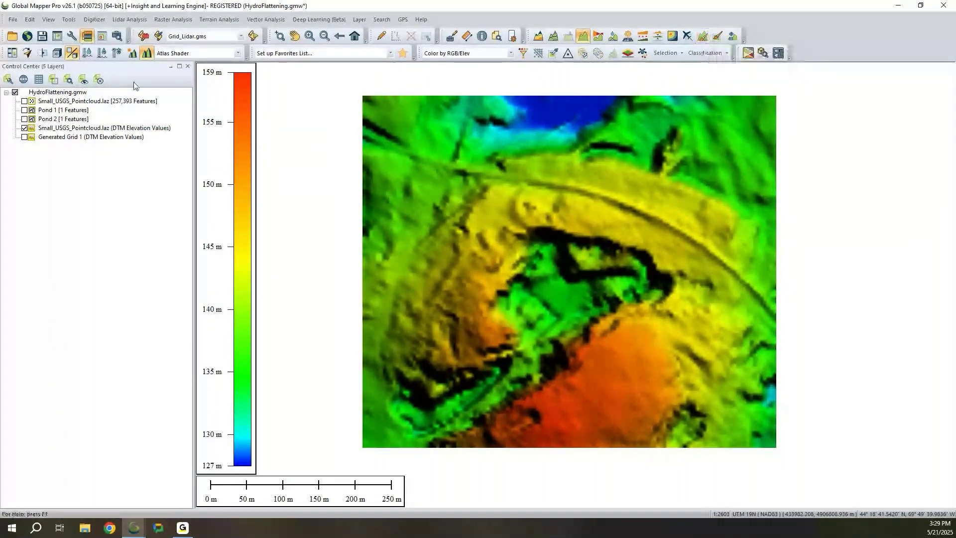
left_click(24, 110)
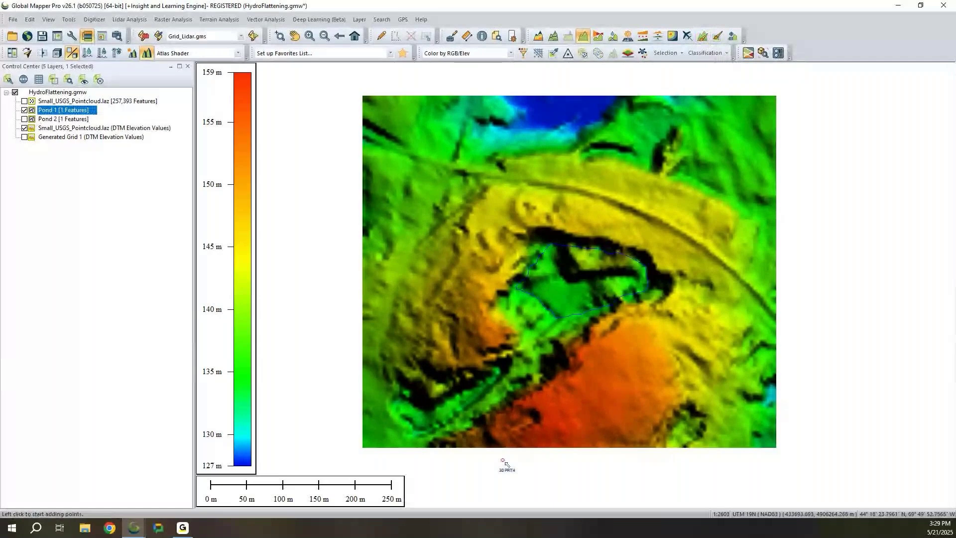
left_click(703, 38)
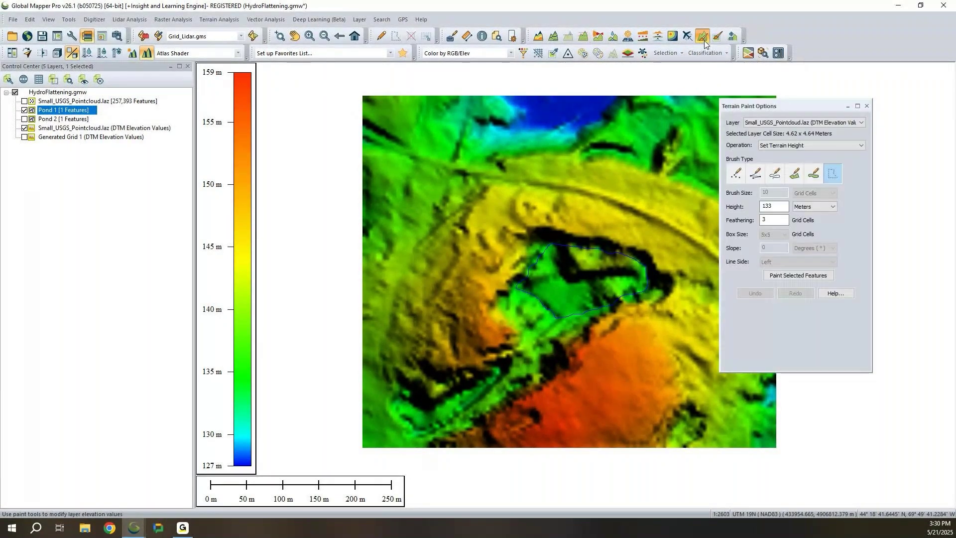
mouse_move(766, 109)
left_mouse_down()
mouse_move(793, 125)
mouse_move(780, 124)
left_mouse_up()
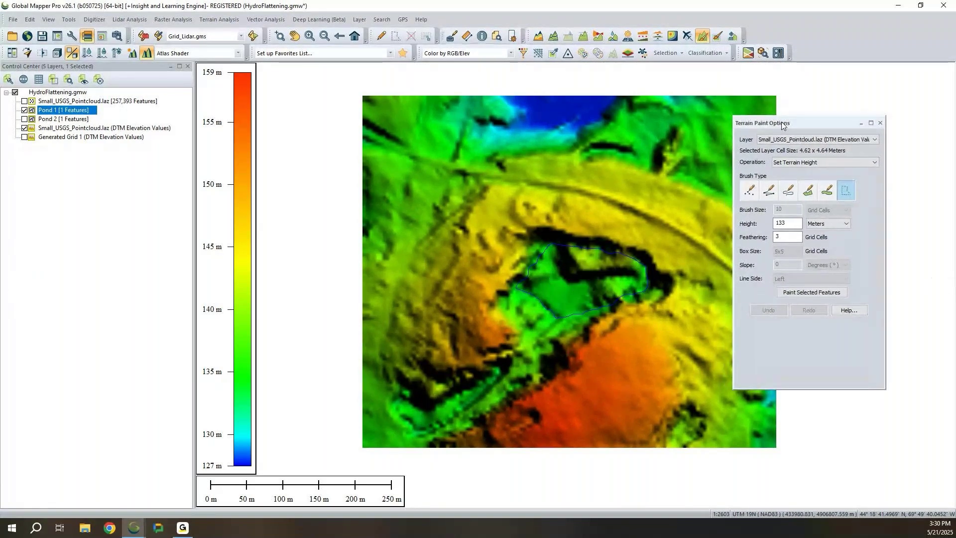
left_click(877, 163)
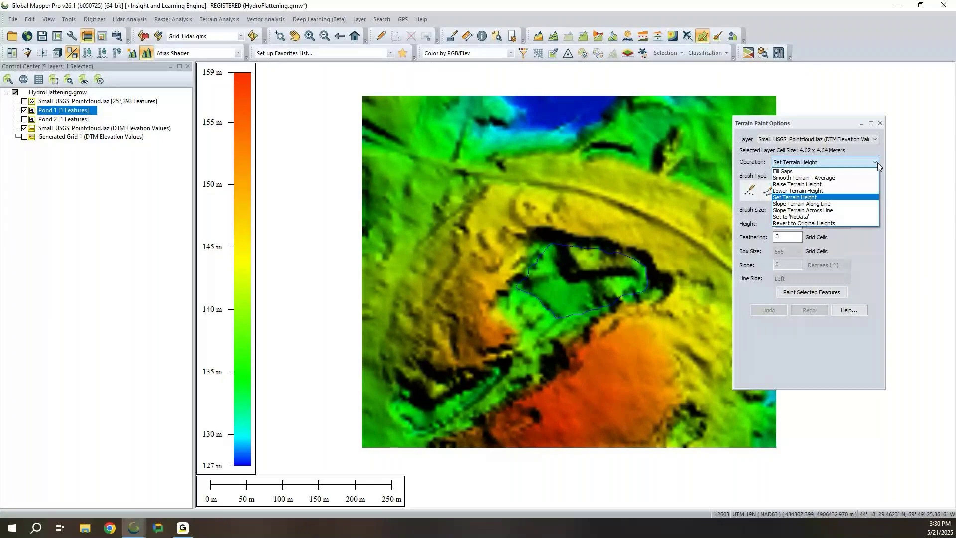
left_click(806, 198)
Step: Paint the selected Pond 1 area to a height of 133 meters with 3 grid cells of feathering, and show the point cloud again
scroll(784, 110, "up", 1)
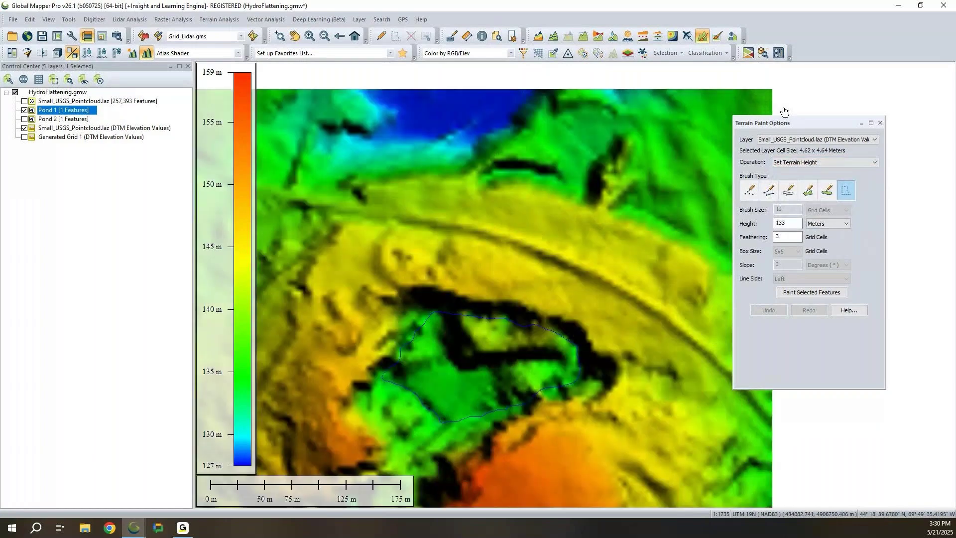
scroll(459, 305, "down", 1)
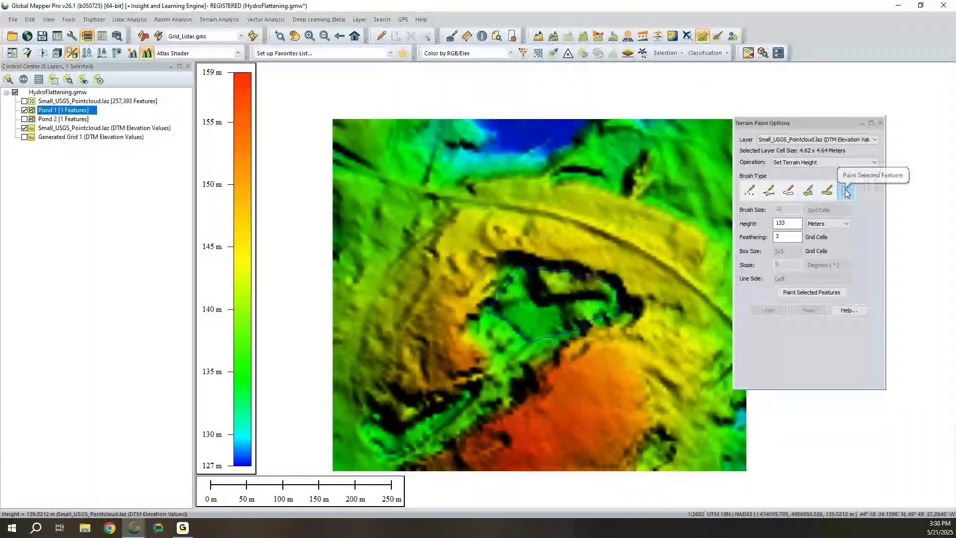
left_click(845, 191)
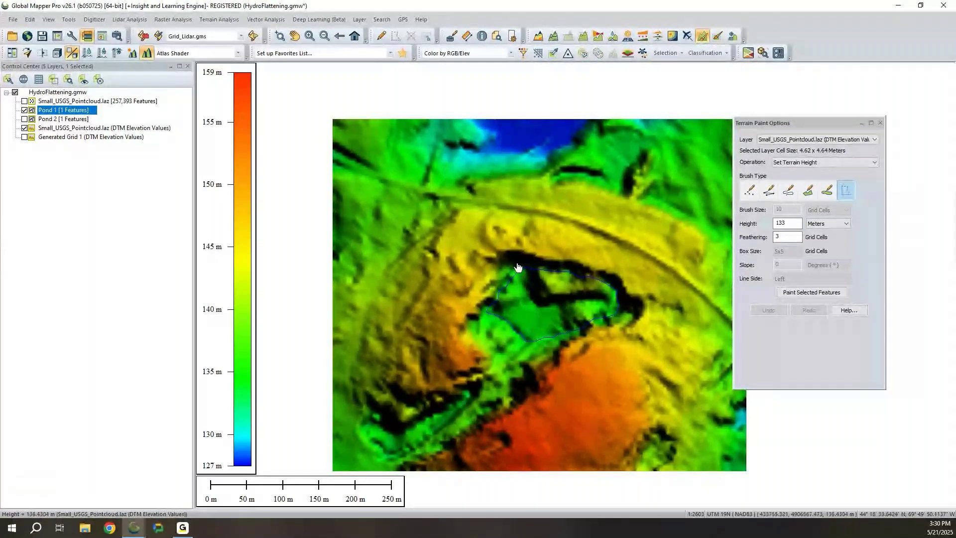
left_click(467, 277)
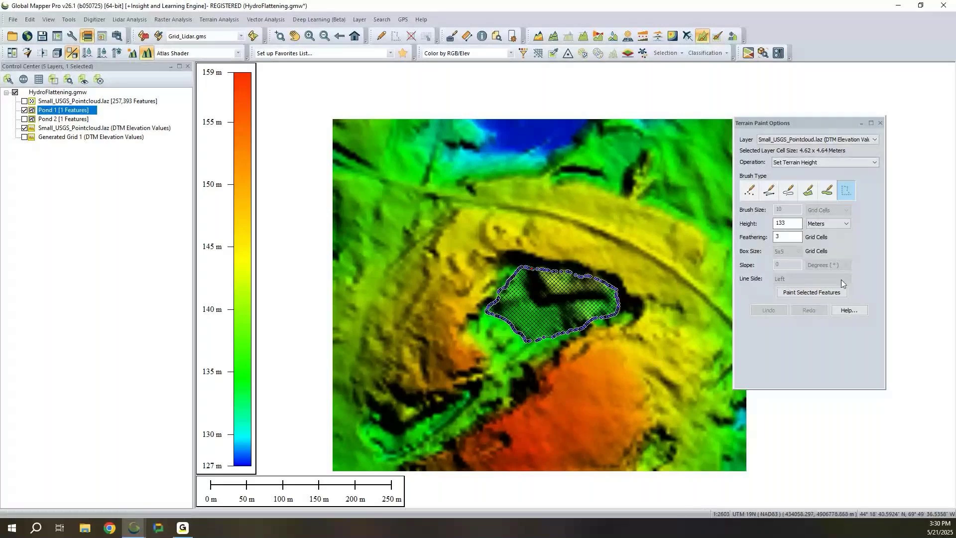
double_click(796, 224)
left_click(795, 225)
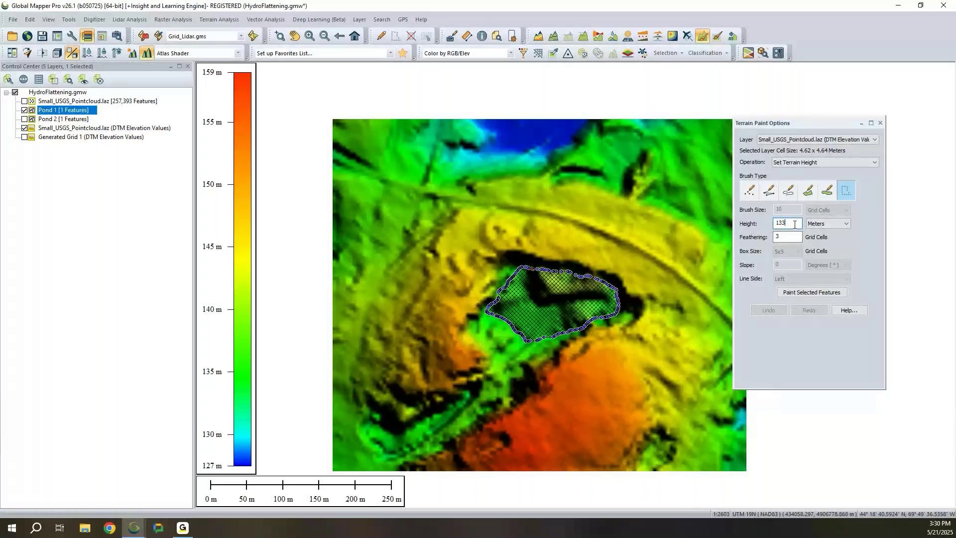
left_click(811, 292)
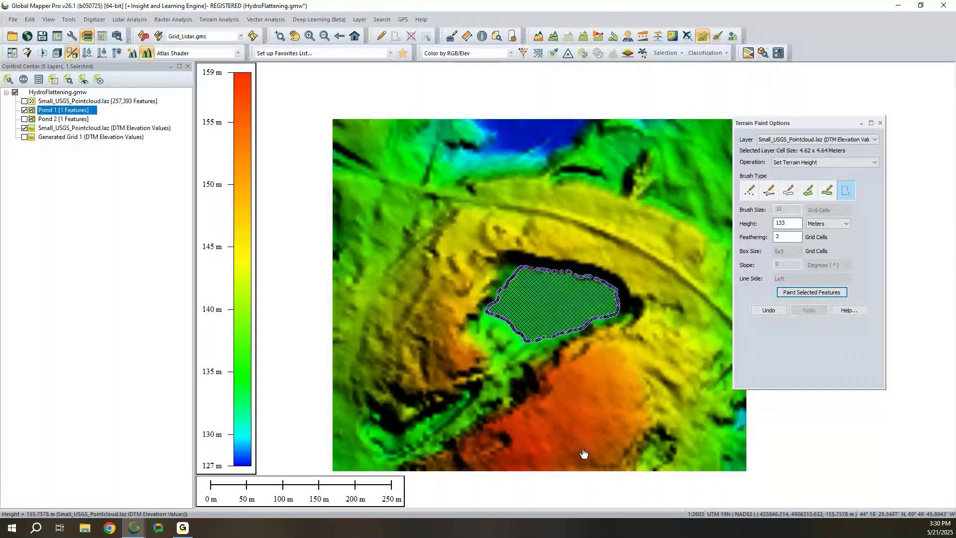
left_click(363, 351)
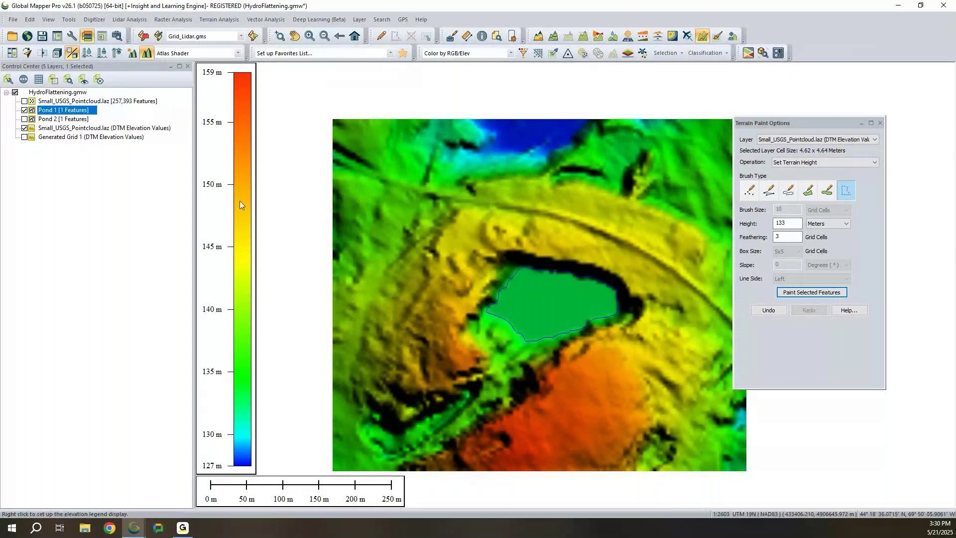
left_click(24, 102)
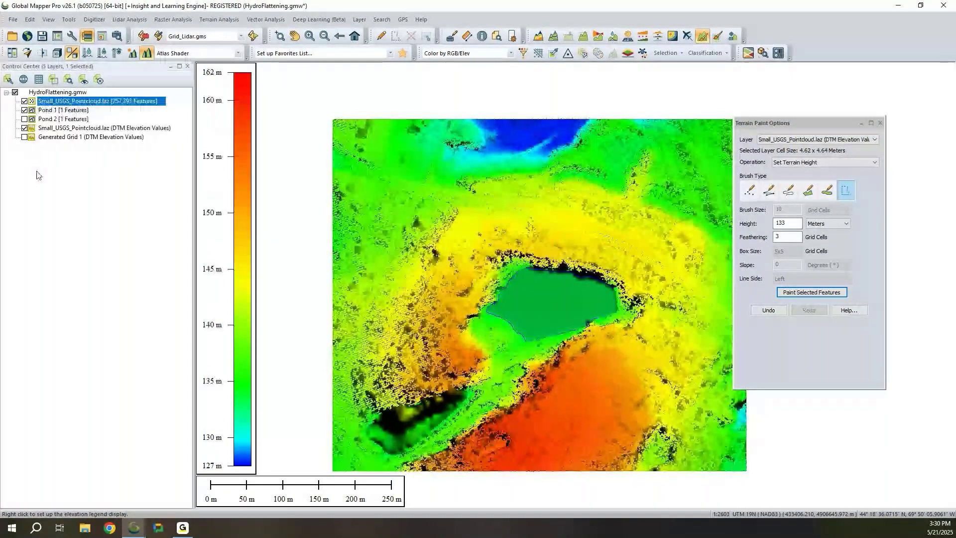
left_click(86, 288)
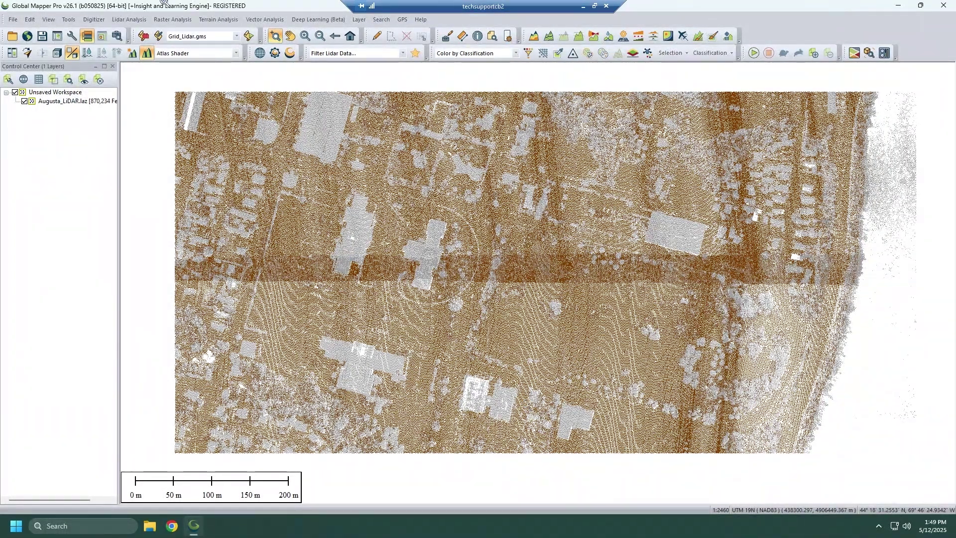
left_click(533, 35)
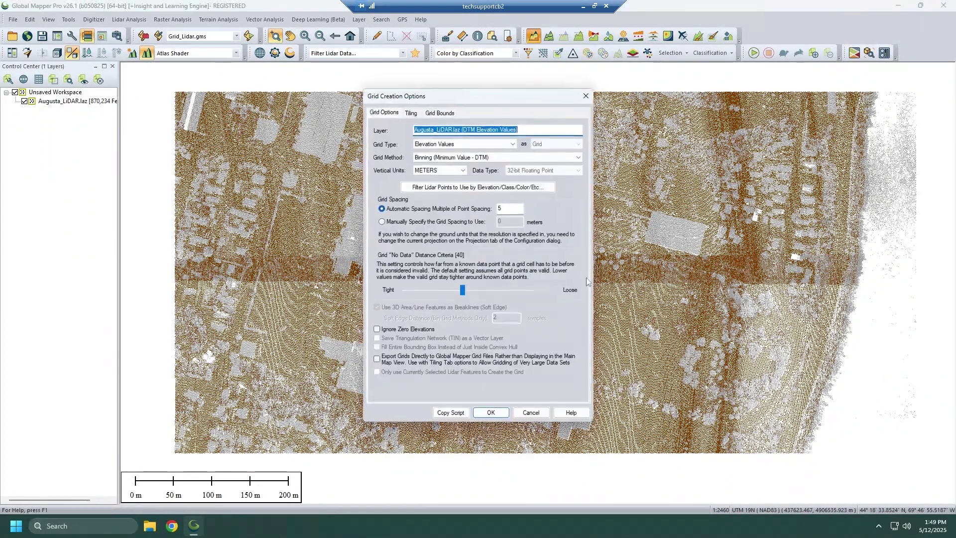
left_click(528, 415)
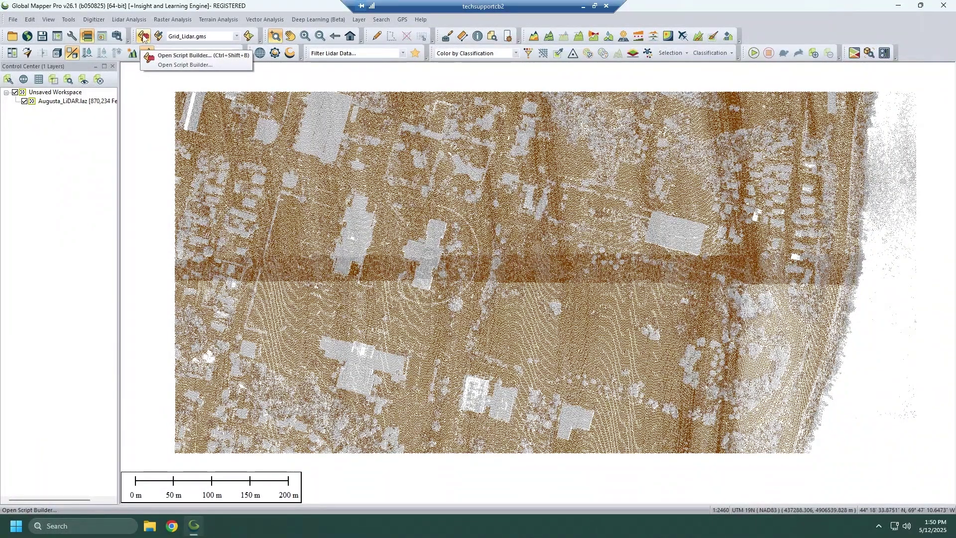
left_click(14, 21)
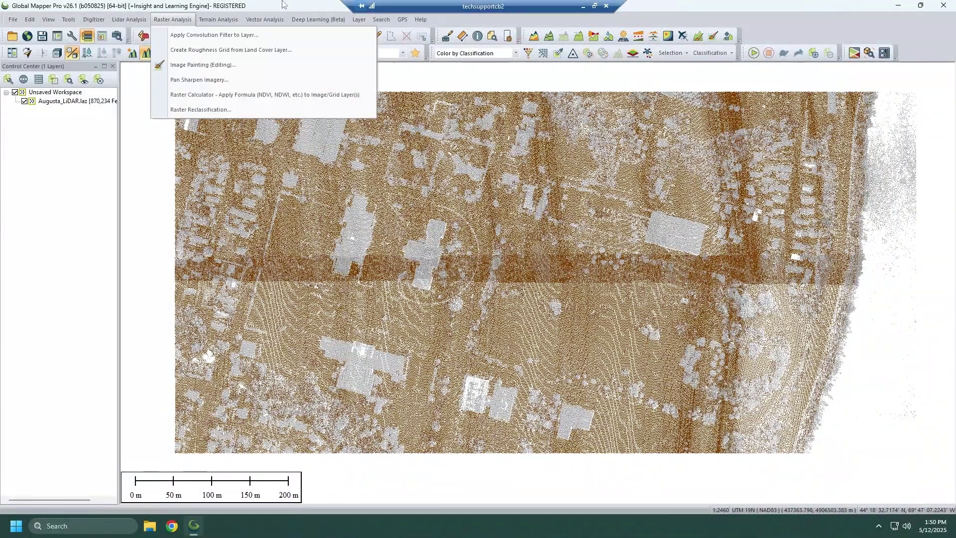
left_click(159, 112)
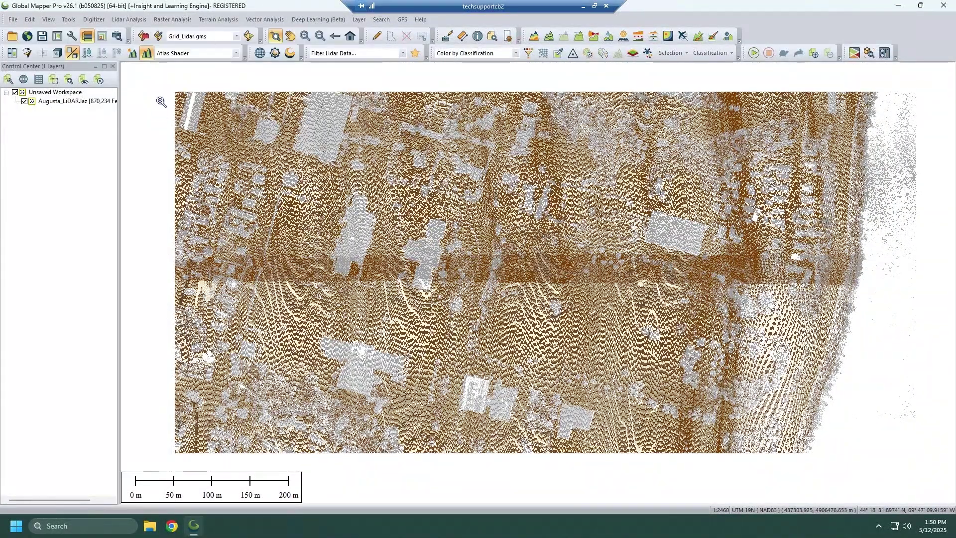
Step: Open the Script Builder, start recording commands, and place its window clear of the map's centre
left_click(145, 39)
left_click_drag(321, 219, 271, 195)
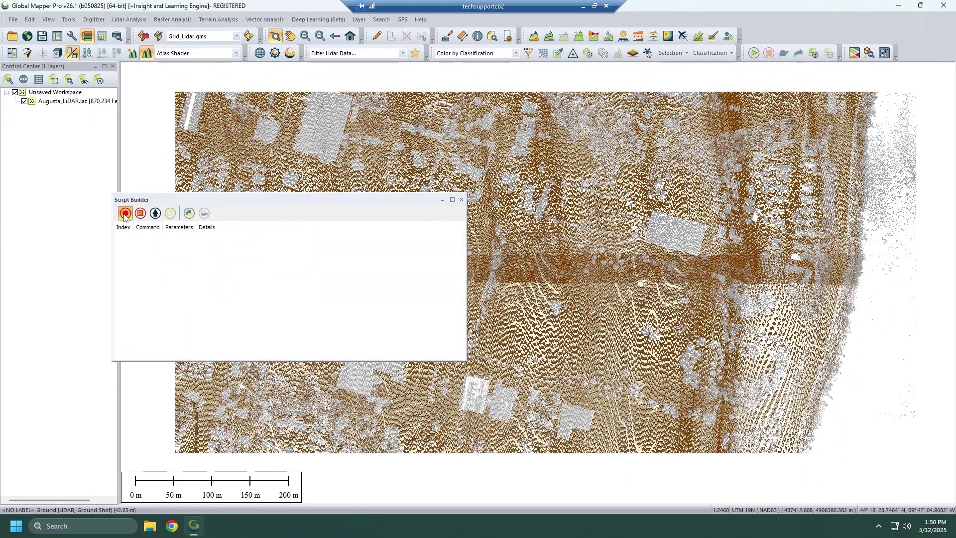
left_click_drag(348, 200, 268, 184)
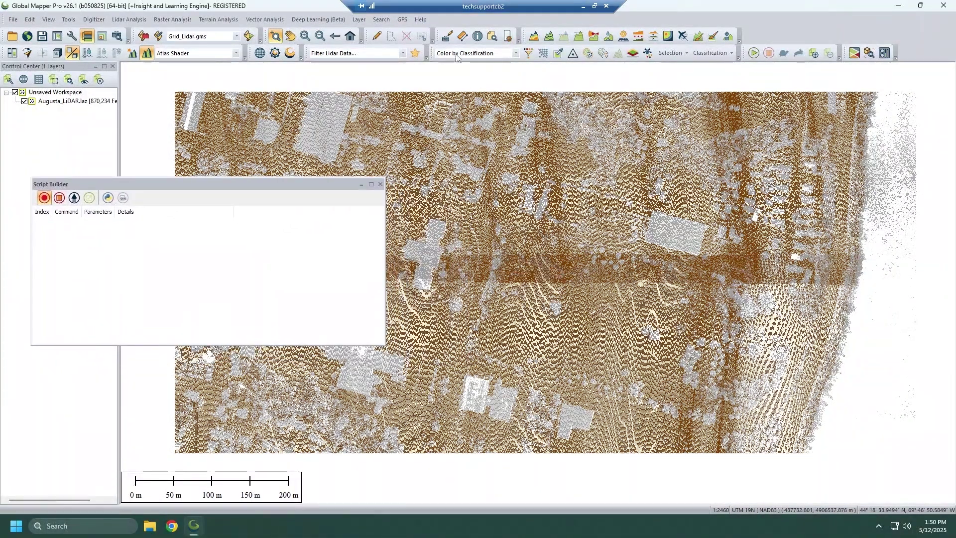
Step: Start an elevation grid from Augusta_LiDAR.laz and filter the lidar points to the 2 - Ground class only
left_click(534, 36)
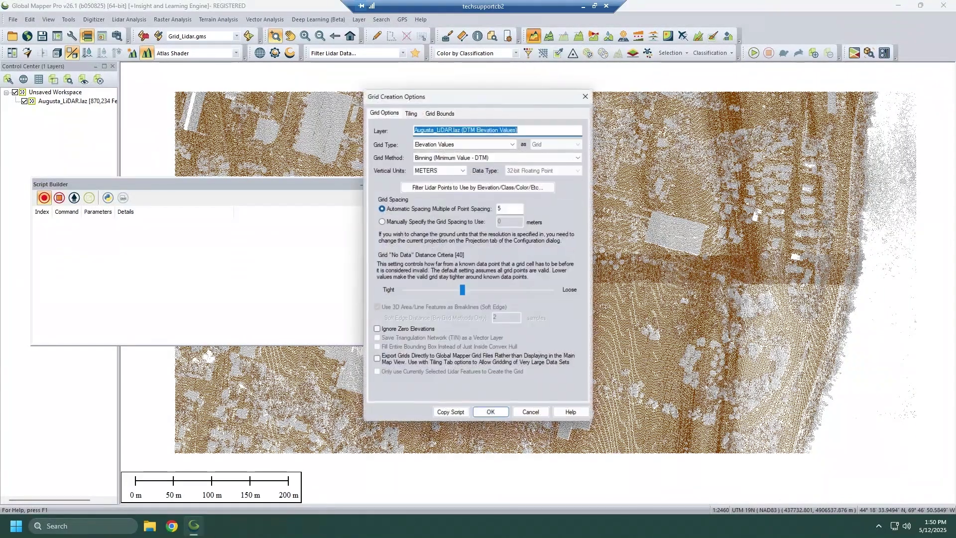
left_click_drag(510, 103, 661, 99)
left_click(629, 185)
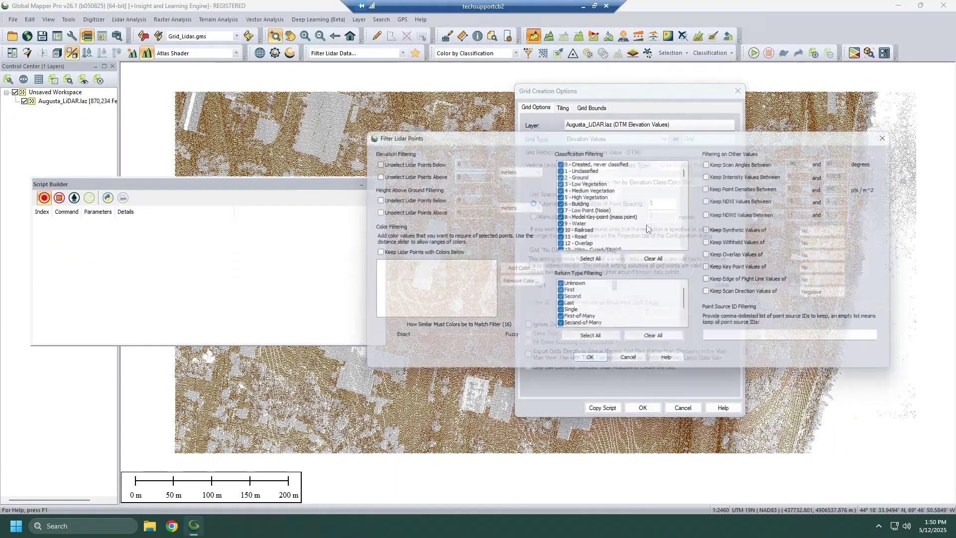
left_click(653, 261)
left_click(559, 173)
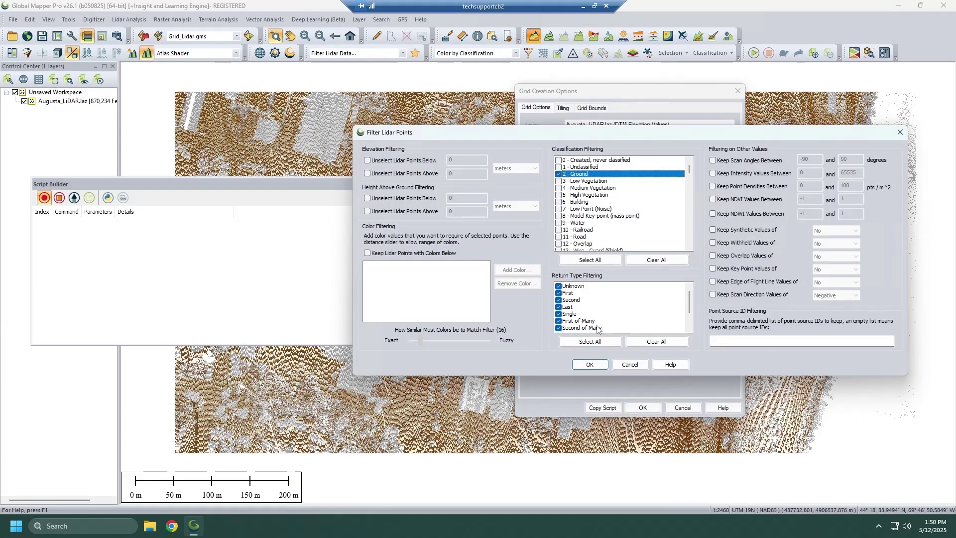
Step: Apply the Ground-only point filter and generate the Augusta_LiDAR.laz DTM elevation grid using minimum-value binning
left_click(586, 365)
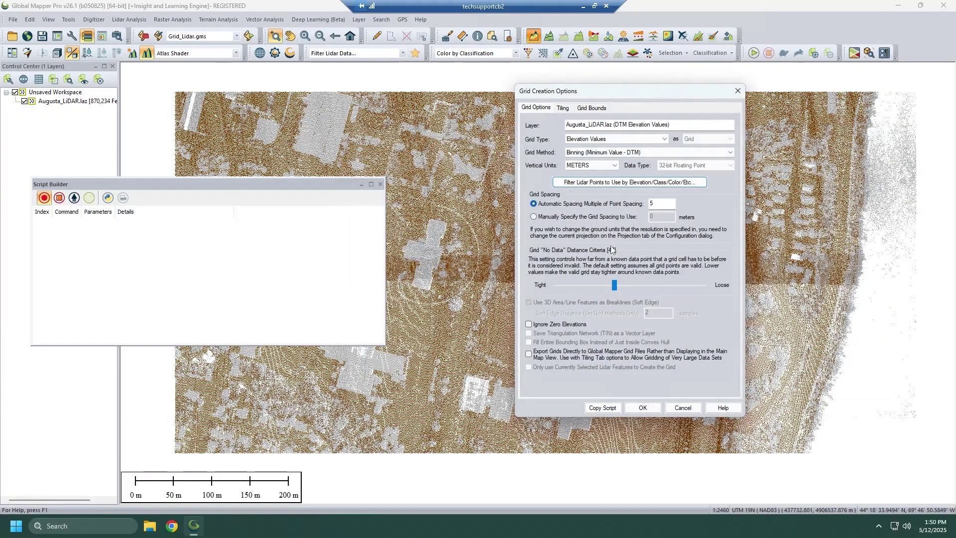
left_click(642, 408)
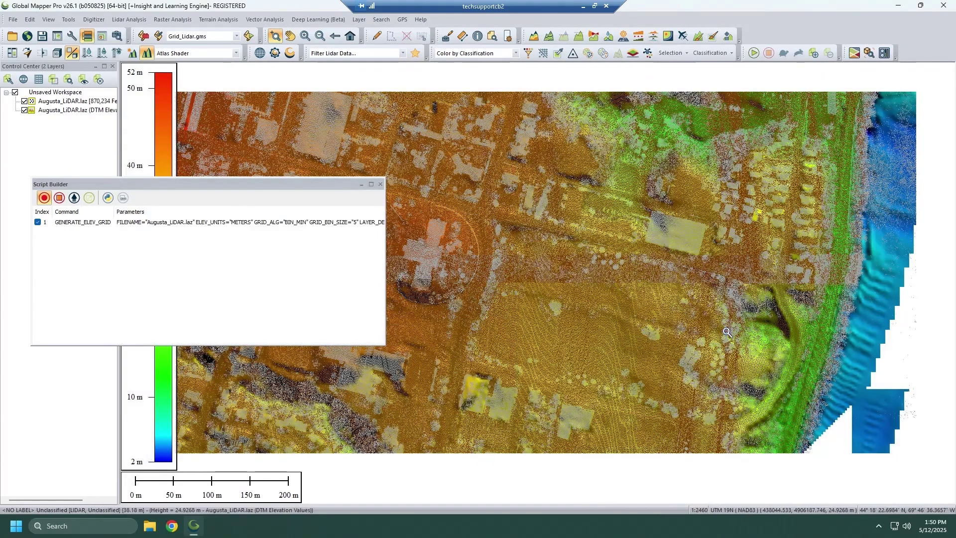
Step: Copy the recorded GENERATE_ELEV_GRID command from the Script Builder and paste it into a new script in the Script Editor
left_click(154, 222)
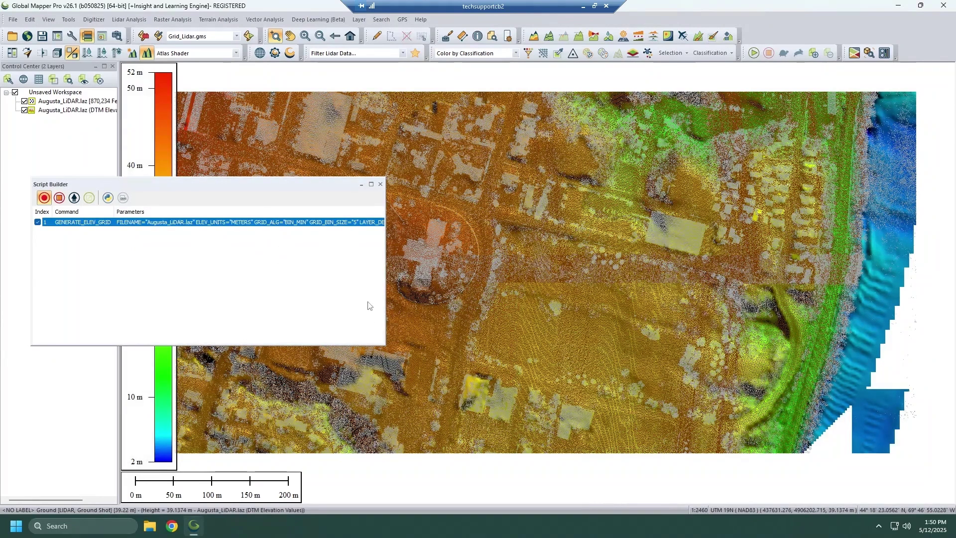
right_click(263, 227)
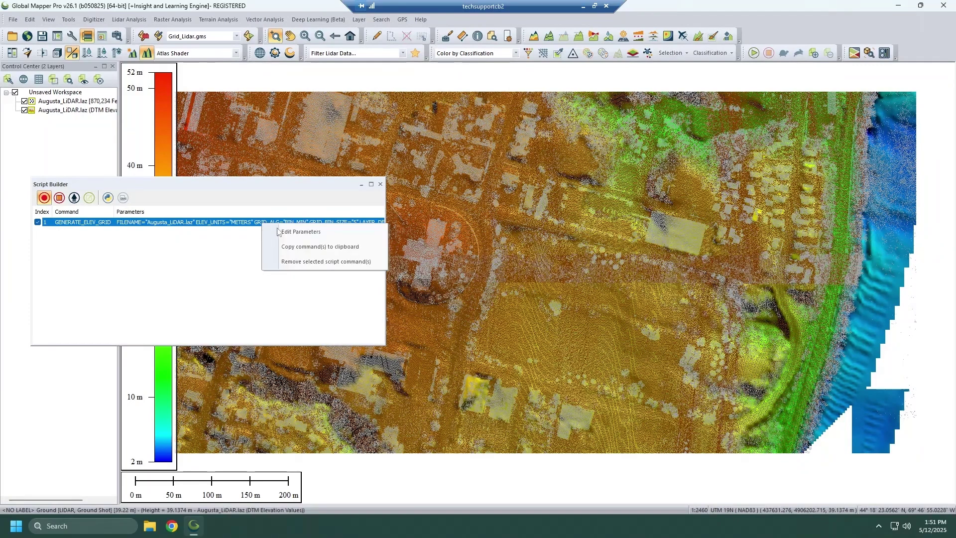
left_click(294, 248)
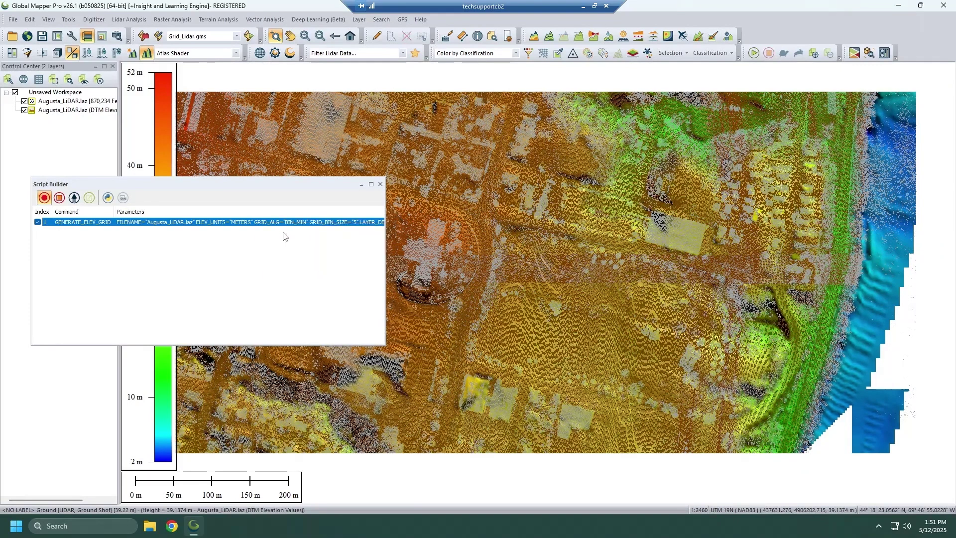
left_click(158, 36)
right_click(359, 132)
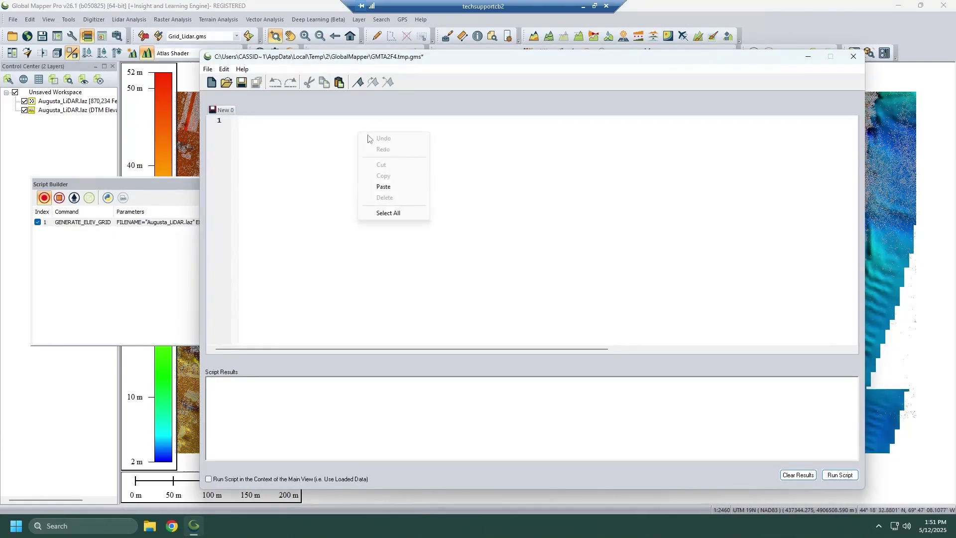
left_click(393, 187)
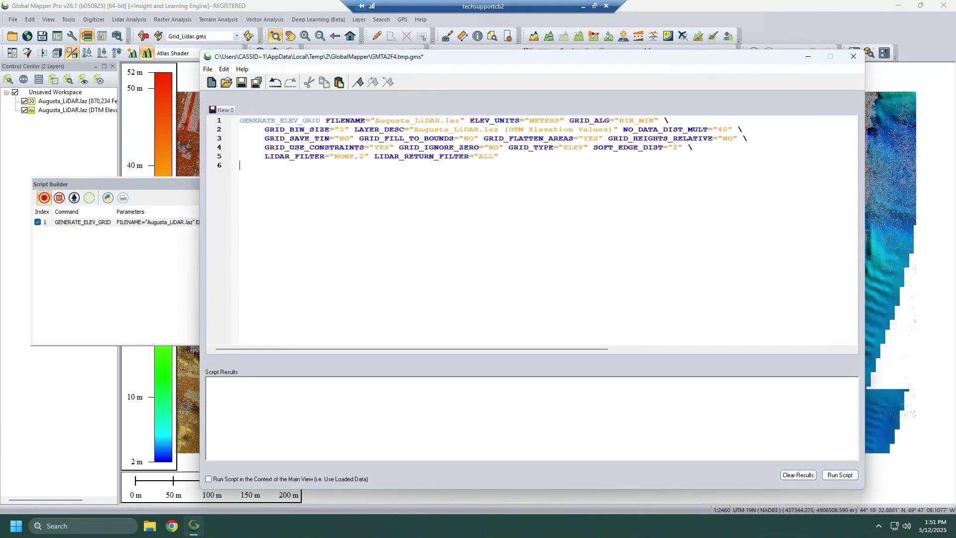
Step: Examine the pasted GENERATE_ELEV_GRID command and its parameters, and close the script editor without saving
left_click_drag(504, 59, 533, 43)
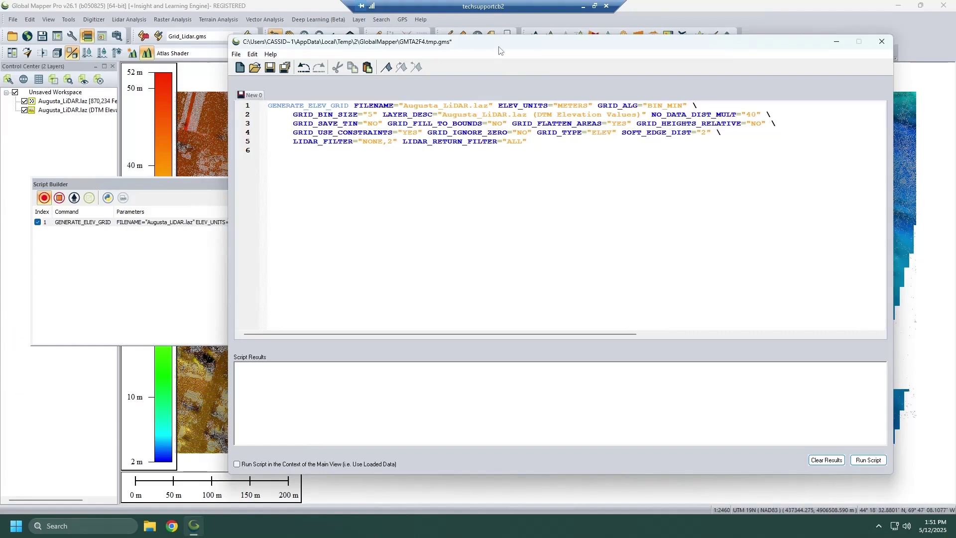
left_click_drag(480, 44, 529, 49)
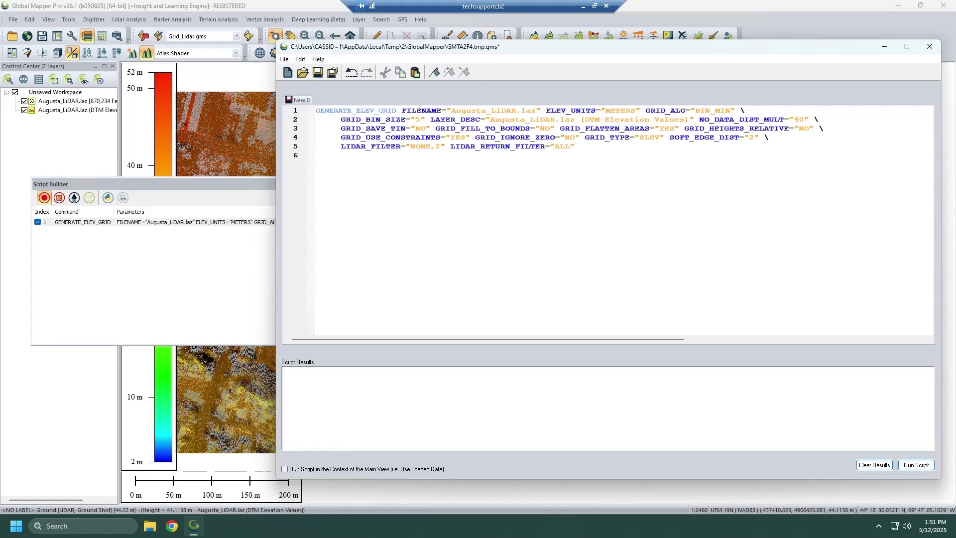
mouse_move(555, 128)
left_mouse_down()
mouse_move(438, 128)
mouse_move(554, 129)
left_mouse_up()
left_click_drag(397, 110, 315, 111)
left_click(420, 129)
left_click_drag(610, 54, 556, 92)
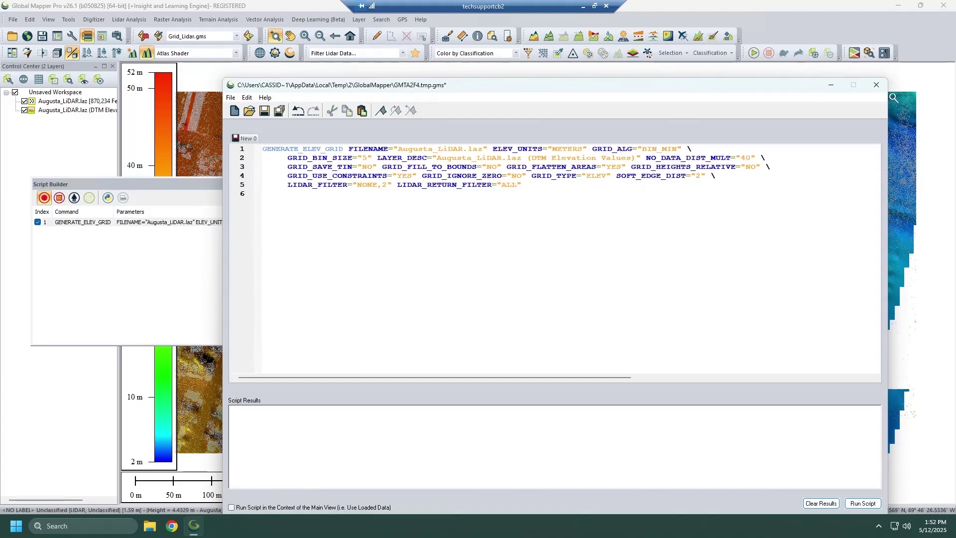
left_click(876, 87)
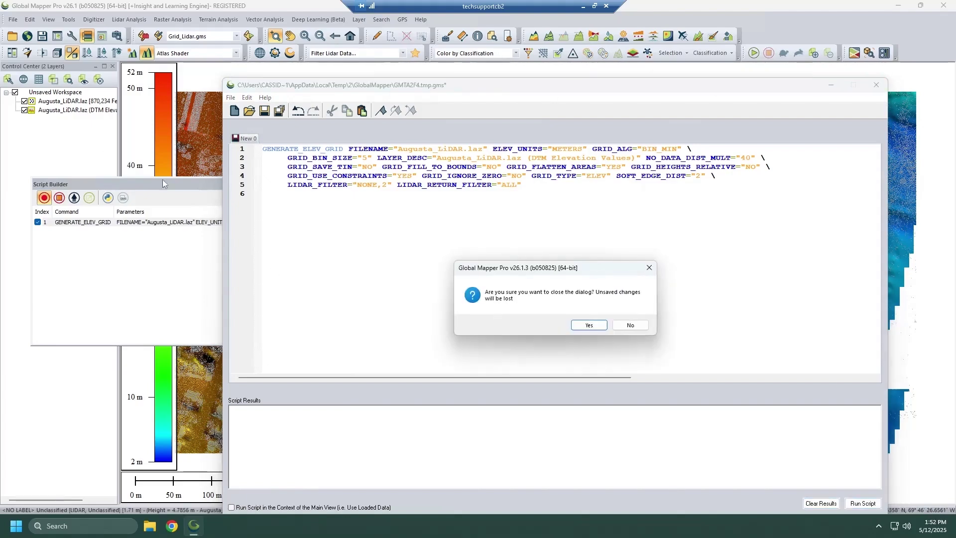
left_click(587, 324)
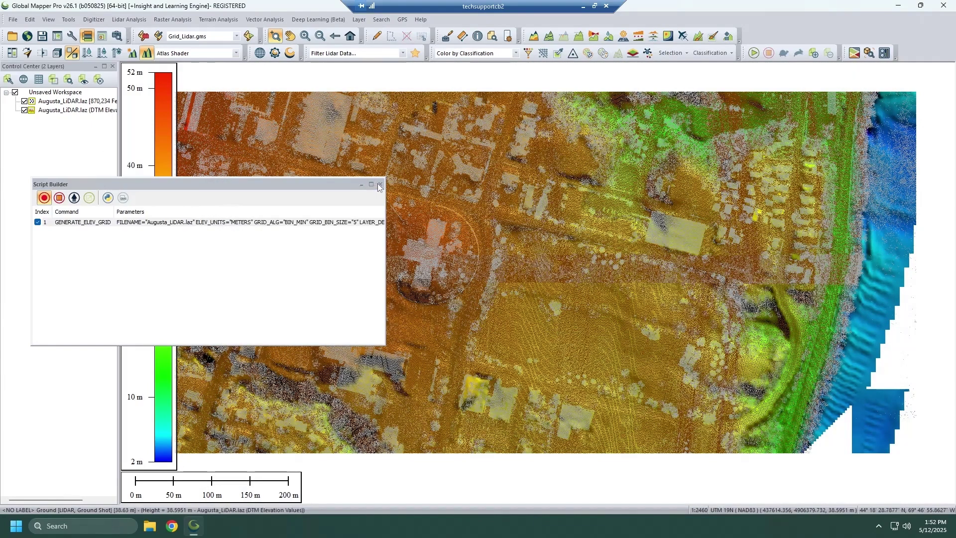
Step: Open the saved script Grid_Lidar.gms from the favorite scripts in the Script Editor
left_click(235, 37)
left_click(223, 52)
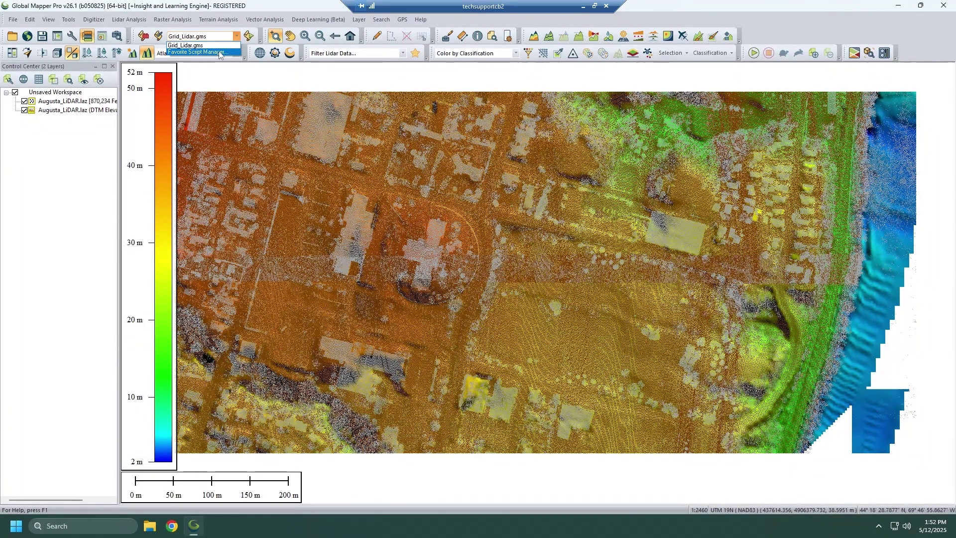
left_click(401, 220)
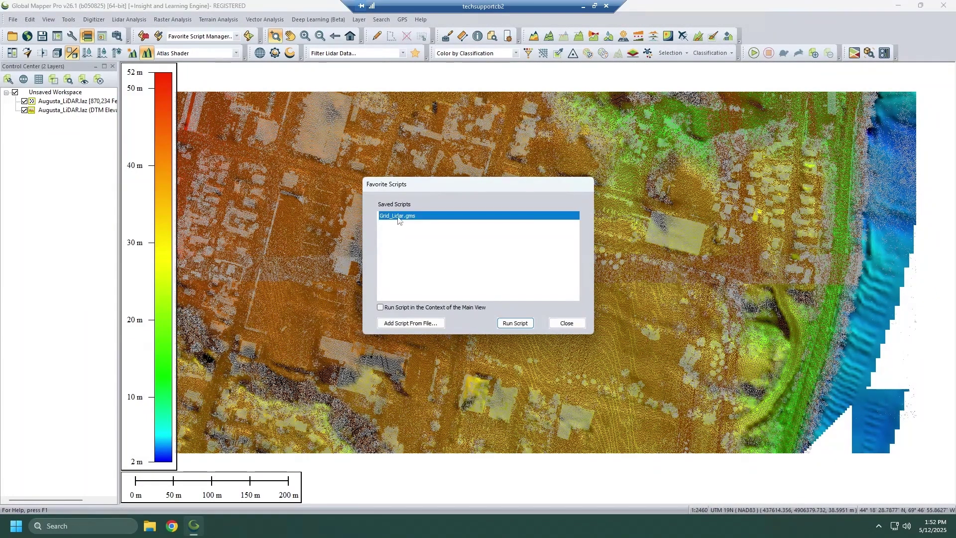
right_click(400, 218)
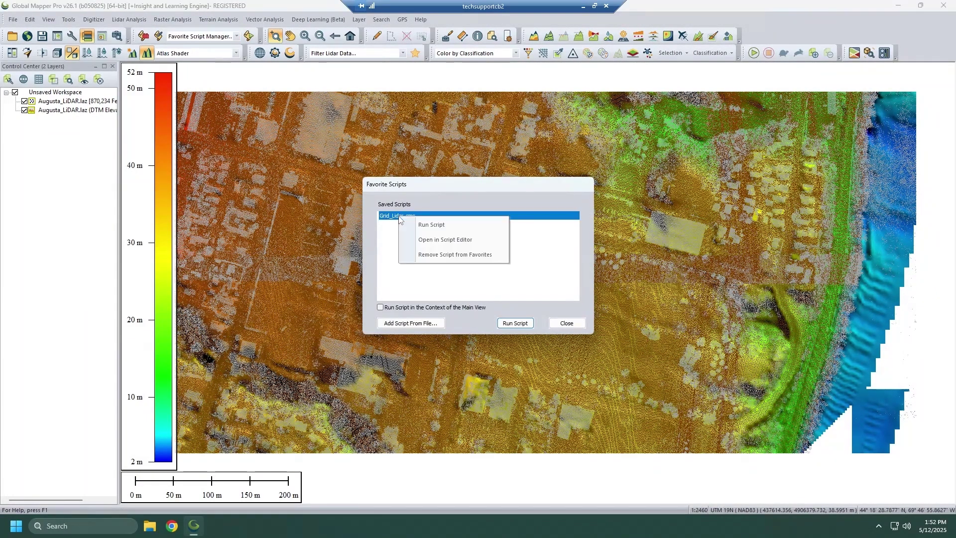
left_click(437, 244)
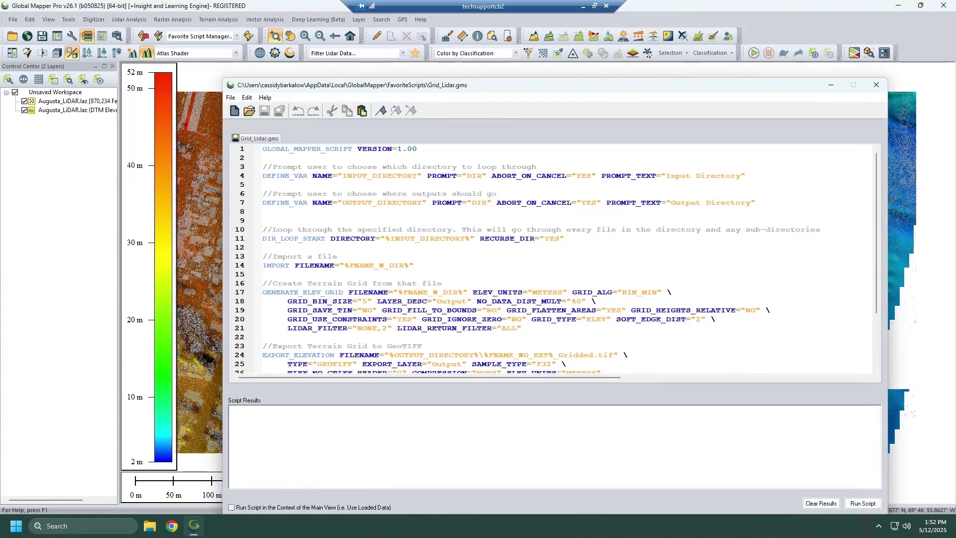
Step: Examine the terrain grid generation and GeoTIFF export commands in Grid_Lidar.gms
left_click(586, 318)
left_click_drag(522, 328, 263, 292)
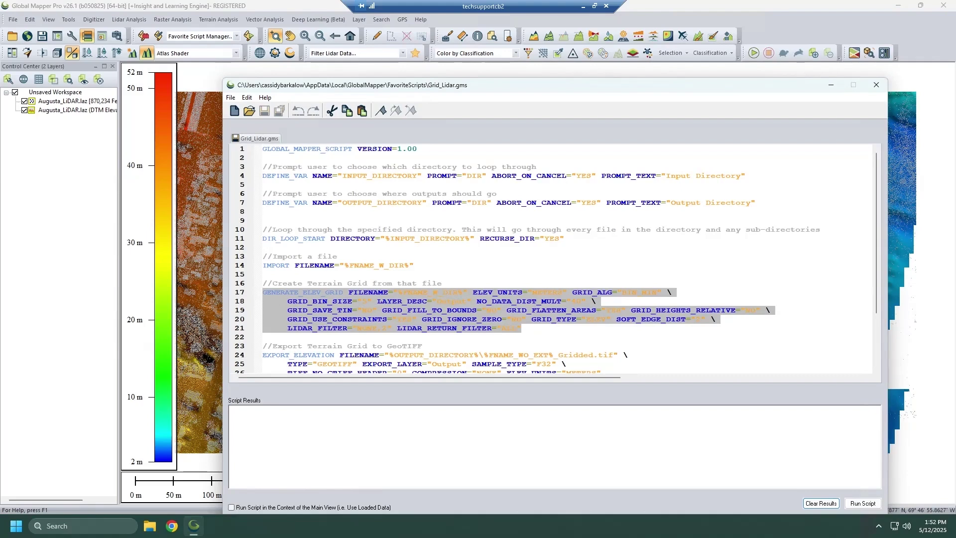
left_click(327, 297)
scroll(326, 297, "down", 3)
left_click_drag(602, 302, 263, 274)
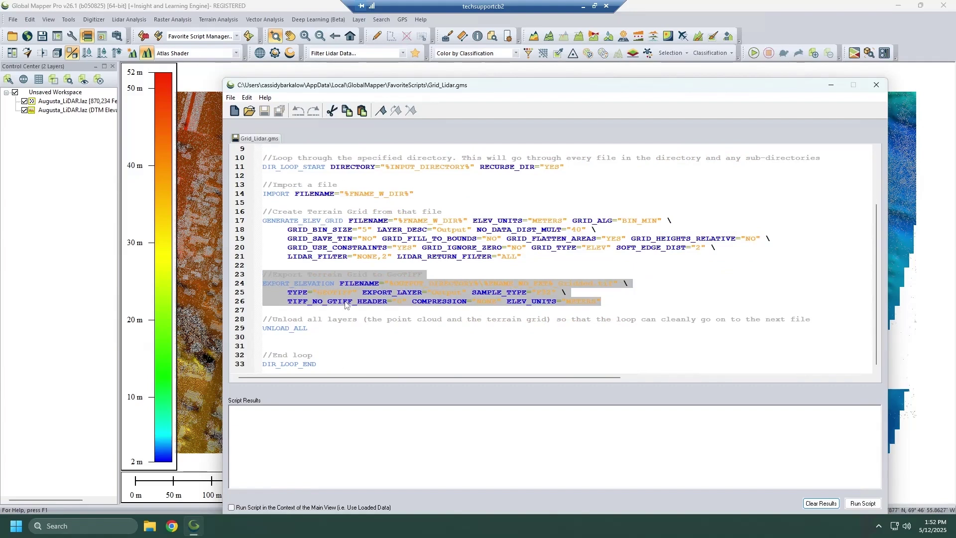
left_click(551, 297)
scroll(551, 297, "up", 3)
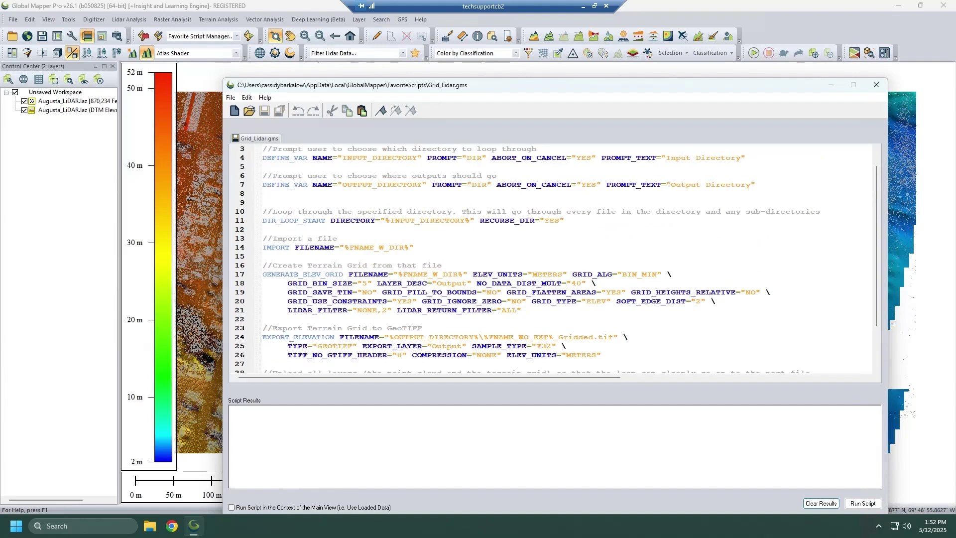
Step: Review the script's directory loop, the commands it repeats per file, and the input and output directory prompts
left_click_drag(564, 239, 263, 229)
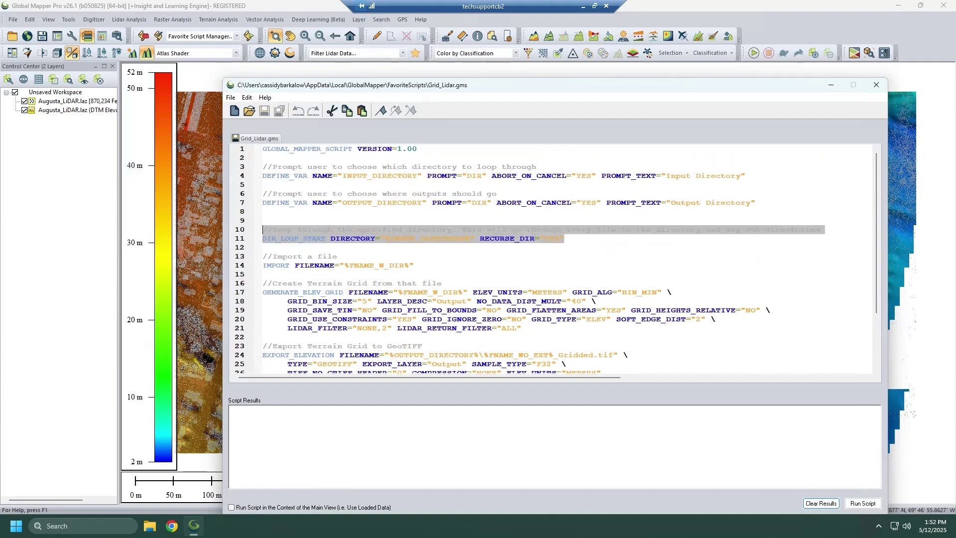
scroll(551, 259, "down", 1)
left_click_drag(601, 346, 262, 256)
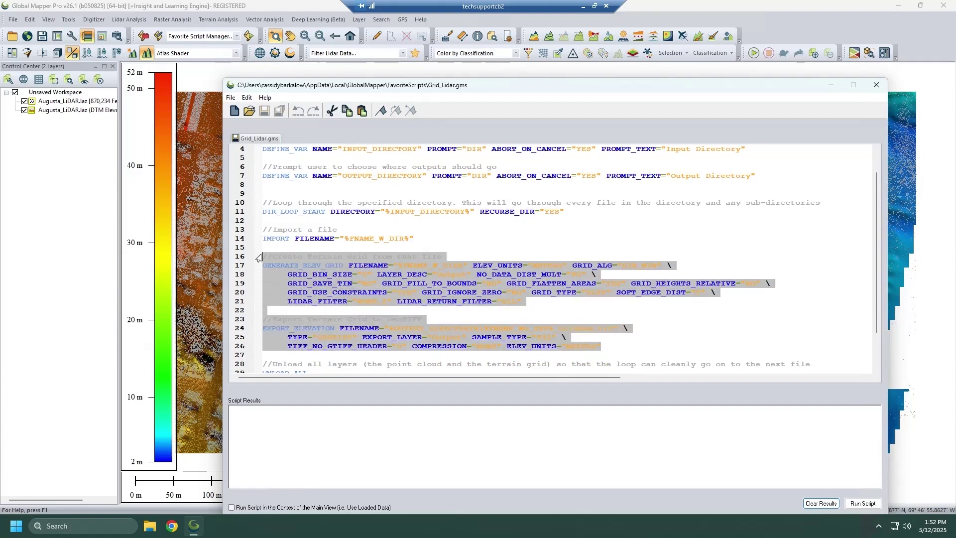
scroll(424, 314, "up", 1)
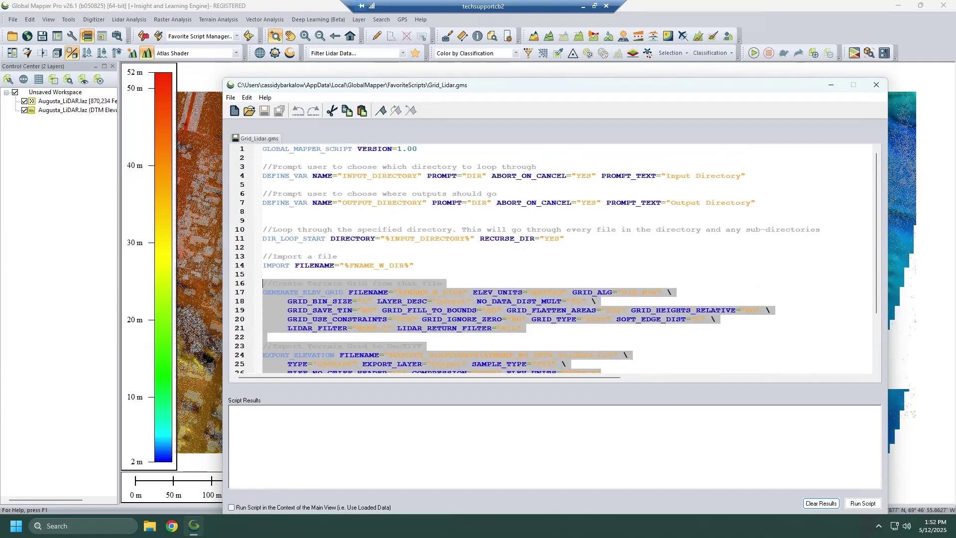
left_click(429, 239)
left_click_drag(756, 202, 267, 167)
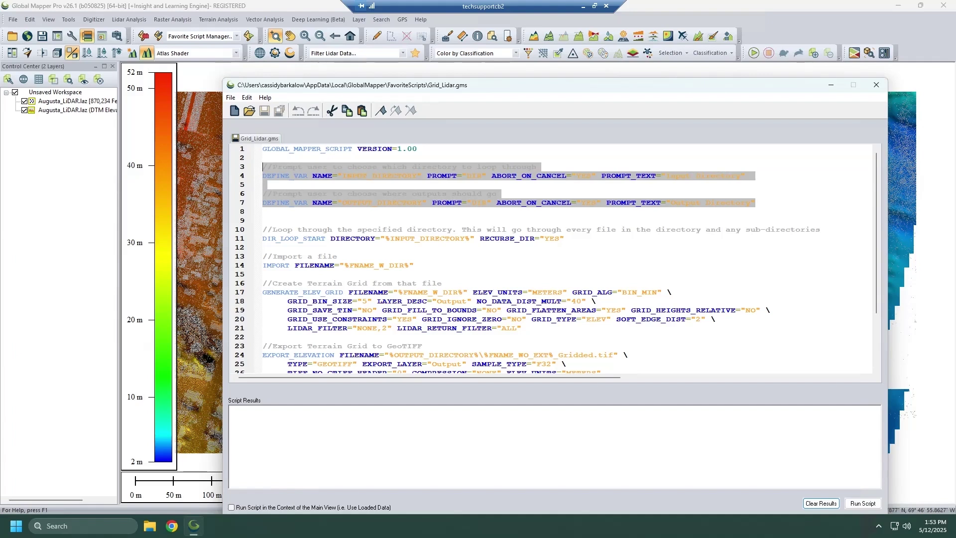
left_click(263, 212)
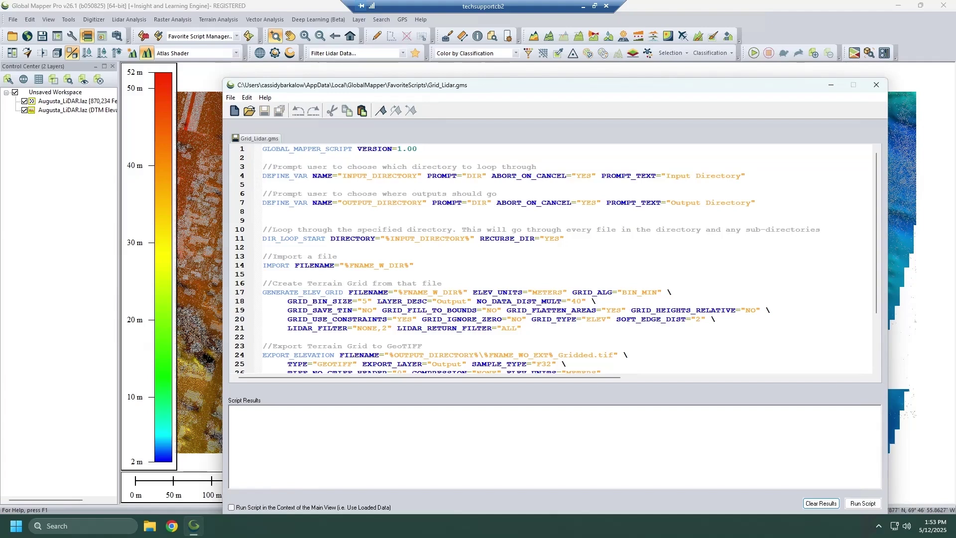
Step: Look through the whole script once more, highlight the two directory prompt definitions, and close the script editor
left_click_drag(565, 83, 525, 43)
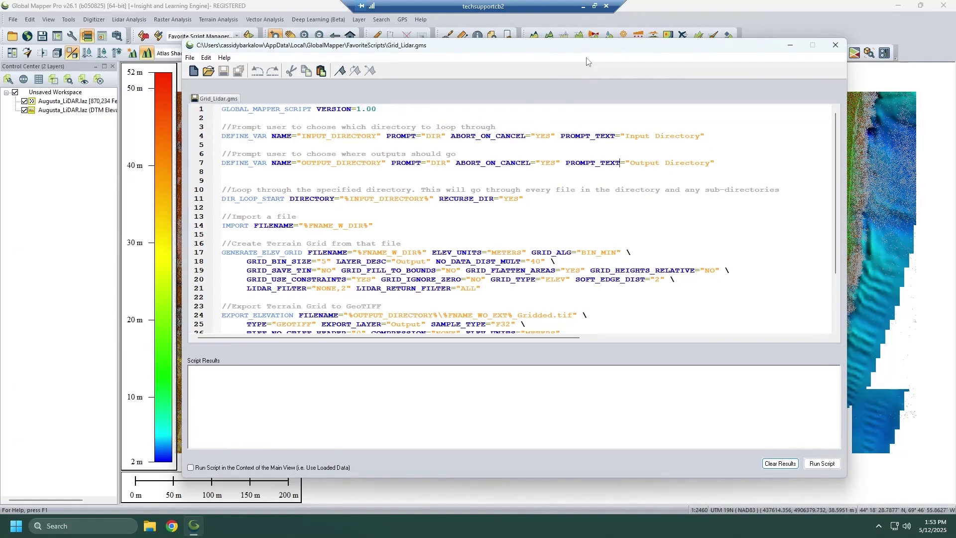
scroll(513, 219, "down", 2)
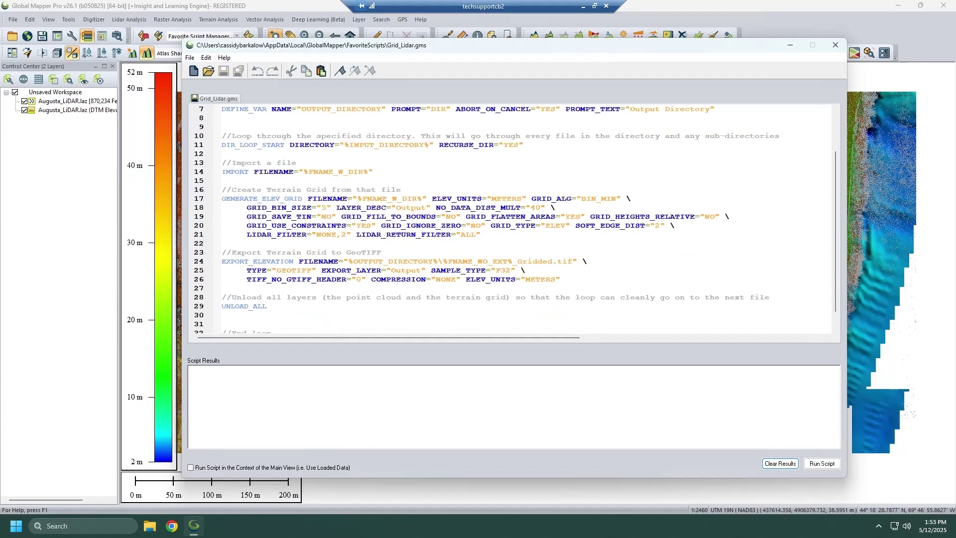
scroll(513, 219, "up", 2)
left_click_drag(716, 162, 223, 127)
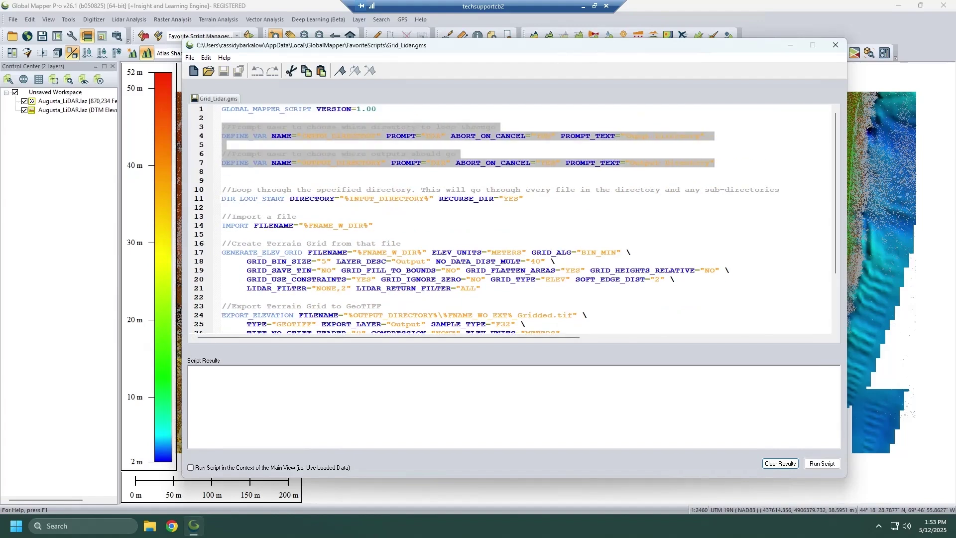
left_click_drag(488, 48, 506, 60)
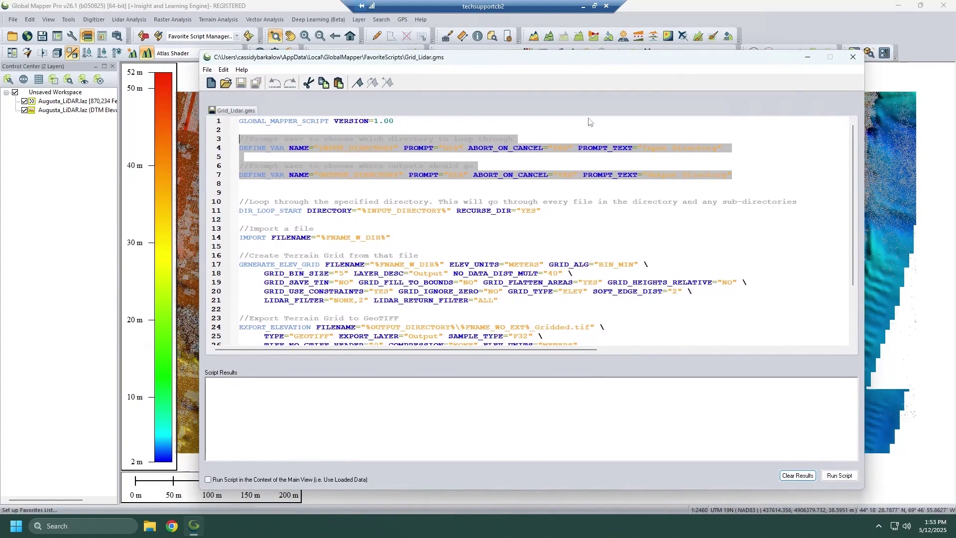
left_click(859, 61)
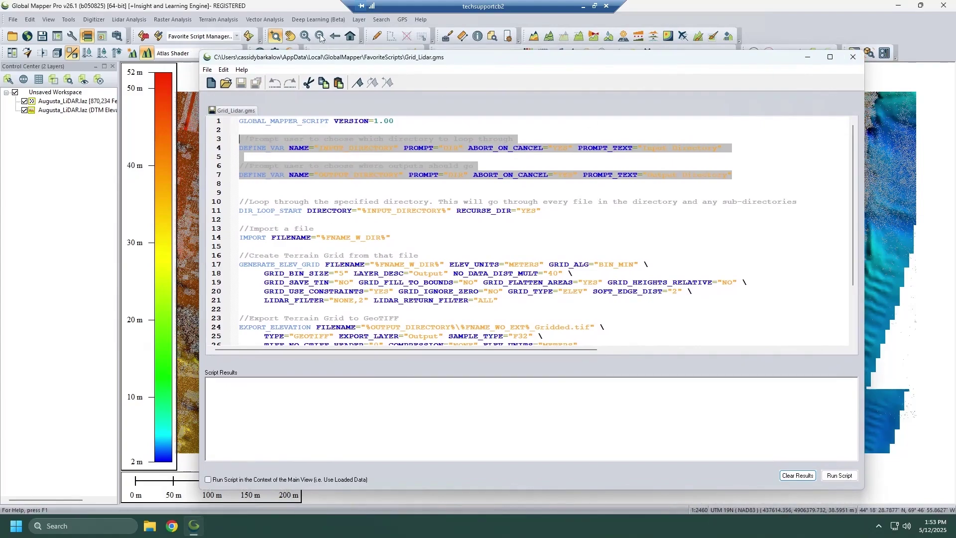
Step: Run the favorite script Grid_Lidar.gms with the LidarInputs folder in Streamline_Terrain_Webinar as its input directory
left_click(249, 38)
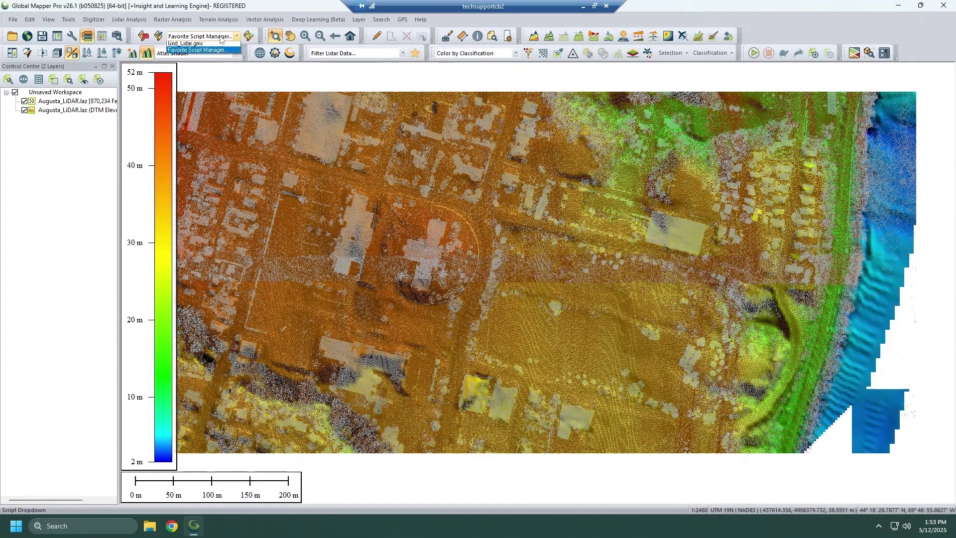
left_click(249, 39)
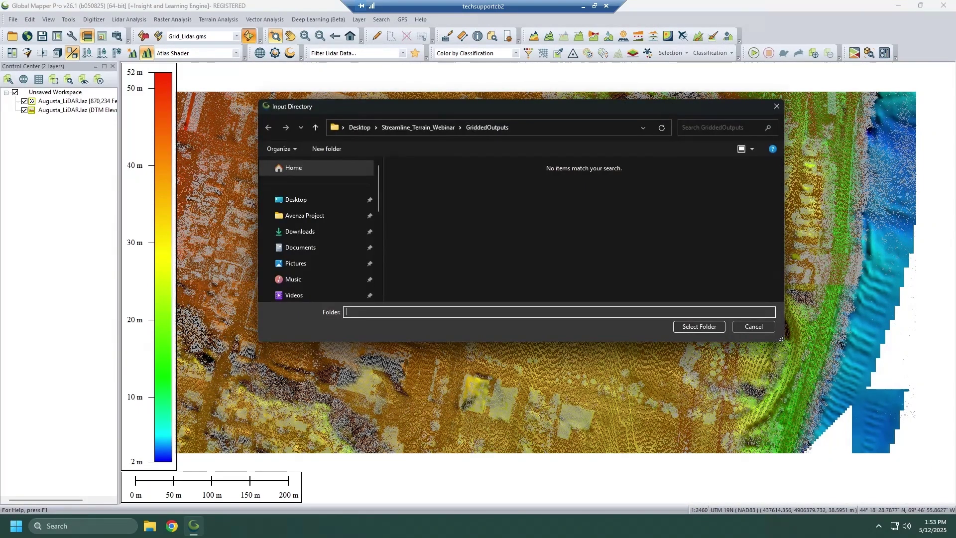
left_click(316, 127)
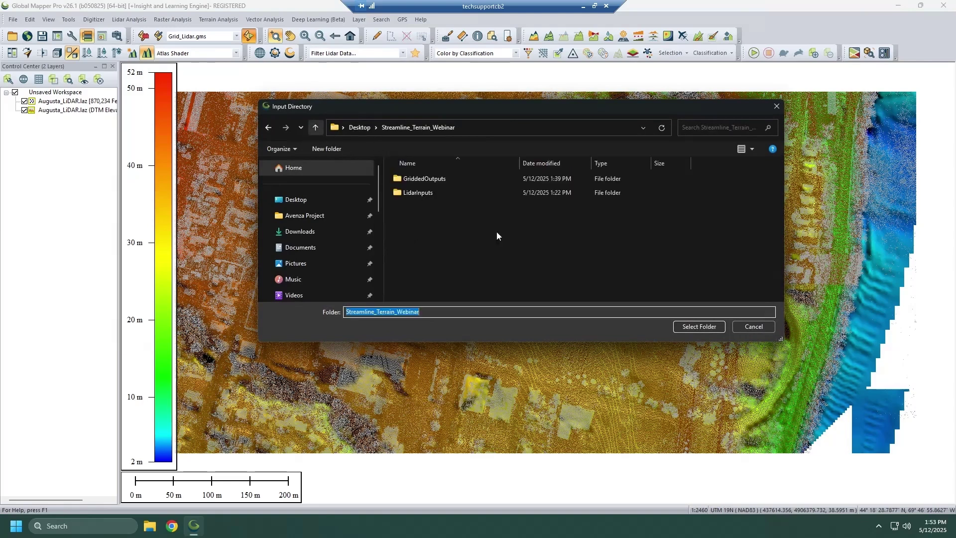
left_click(418, 192)
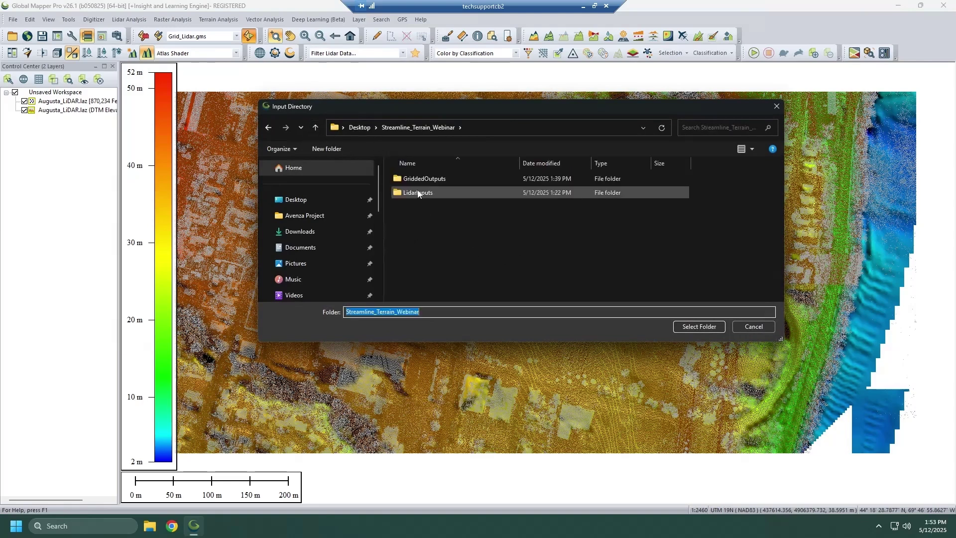
left_click(698, 327)
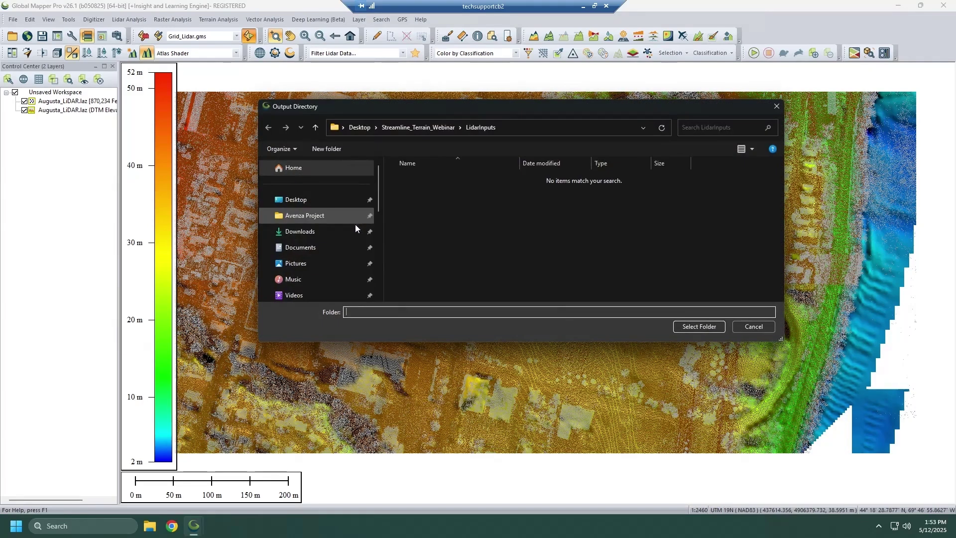
Step: Choose the GriddedOutputs folder in Streamline_Terrain_Webinar as the script's output directory and let the gridding run
left_click(315, 127)
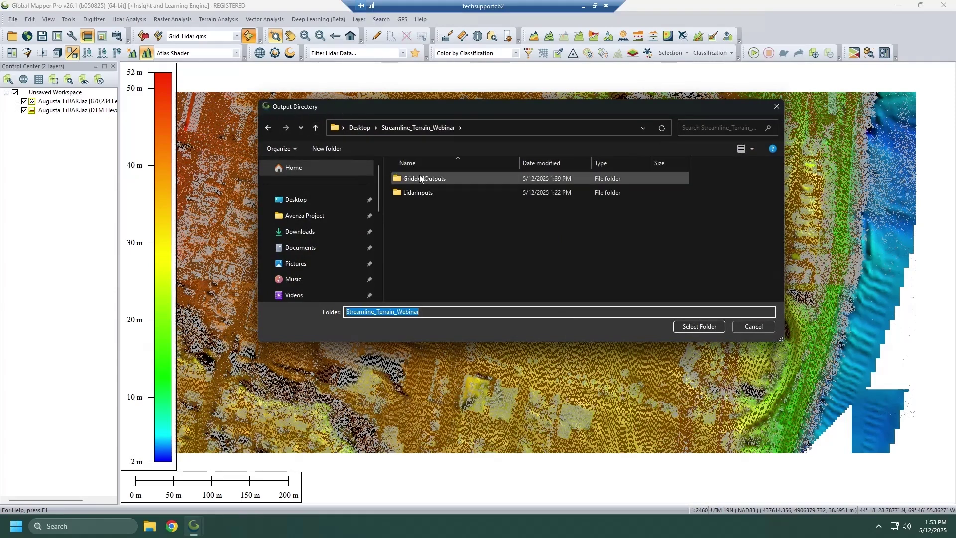
left_click(476, 178)
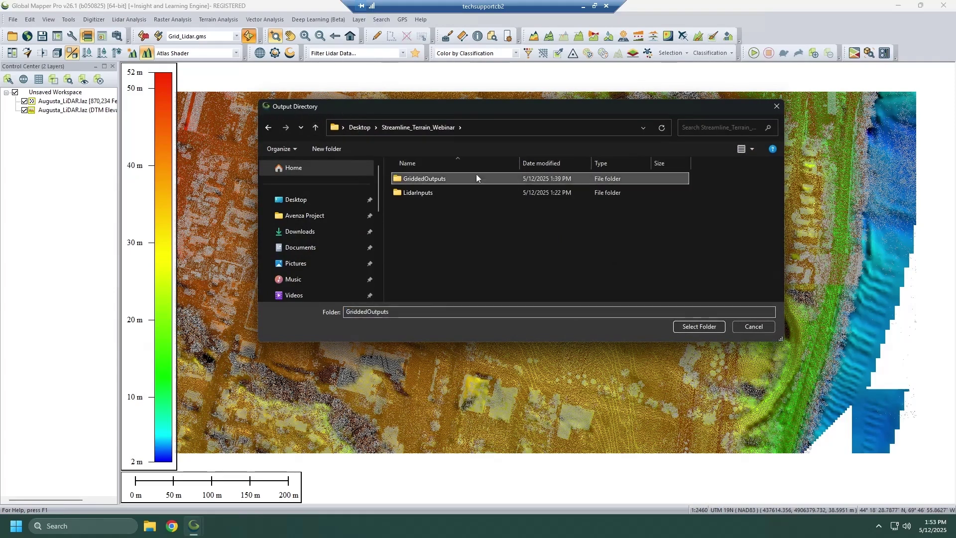
left_click(702, 327)
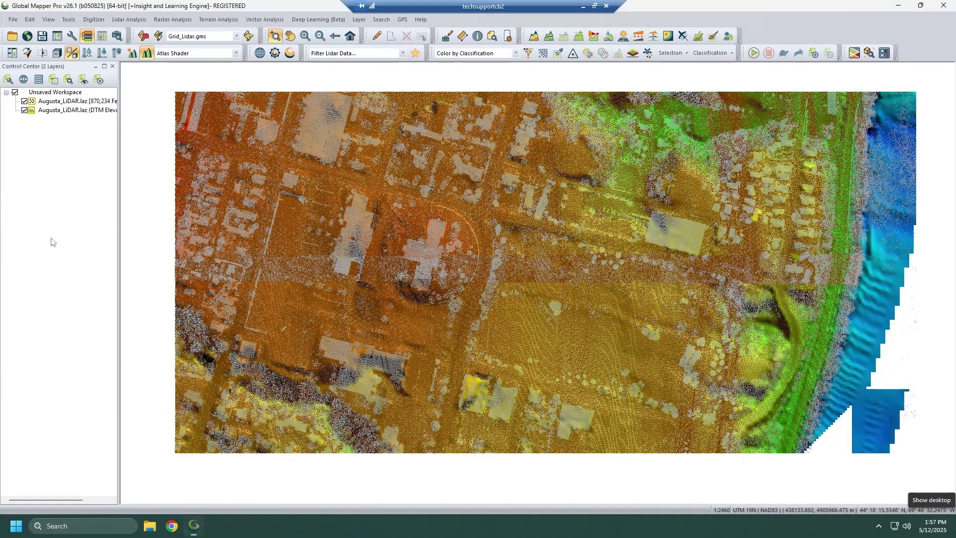
Step: Unload the current workspace without saving it and open Baxter_B2_Gridded.tif from the GriddedOutputs folder
key("alt+F4")
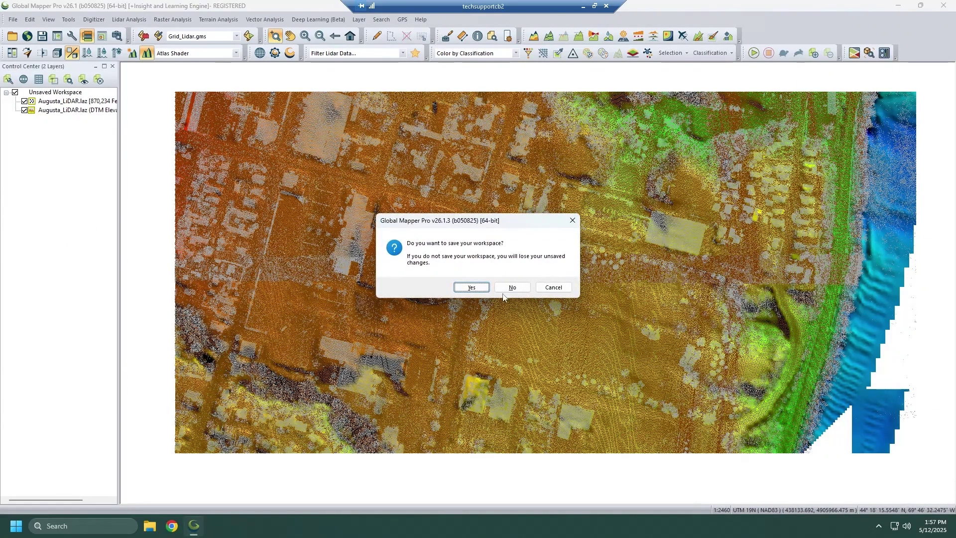
left_click(512, 287)
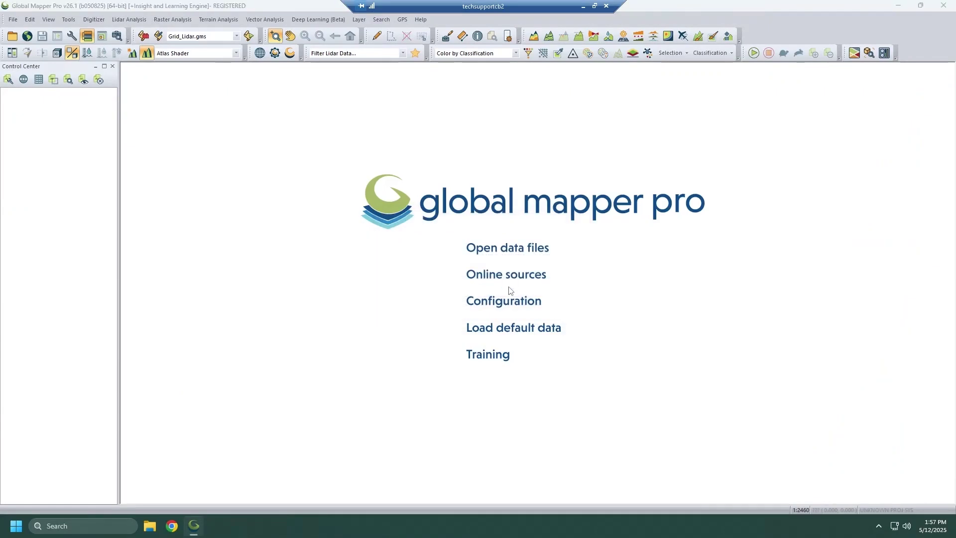
key("ctrl+o")
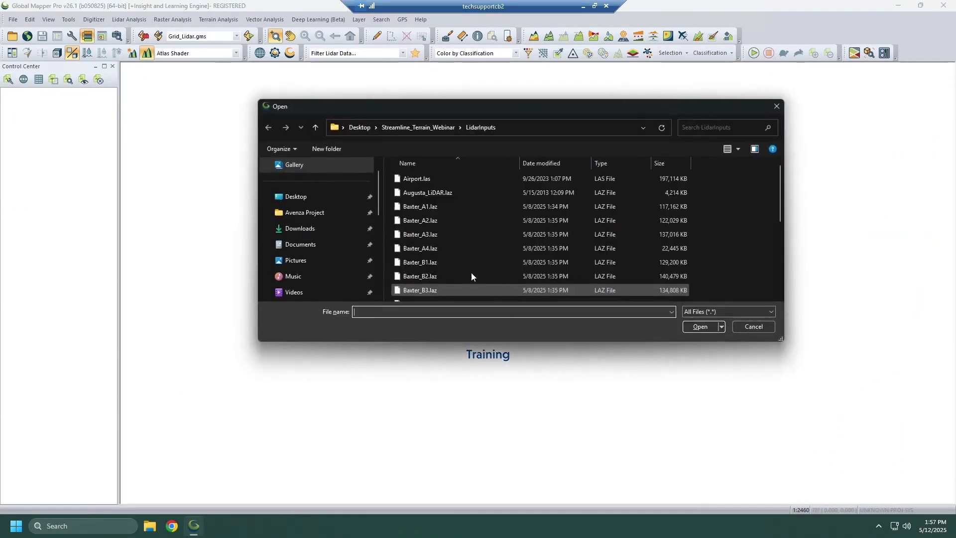
left_click(316, 128)
double_click(427, 179)
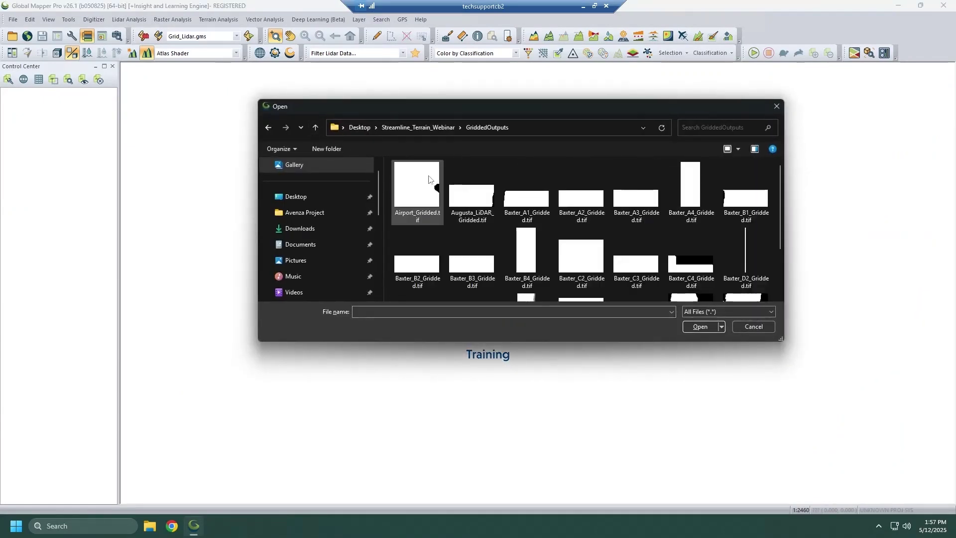
scroll(573, 244, "down", 1)
scroll(523, 241, "up", 1)
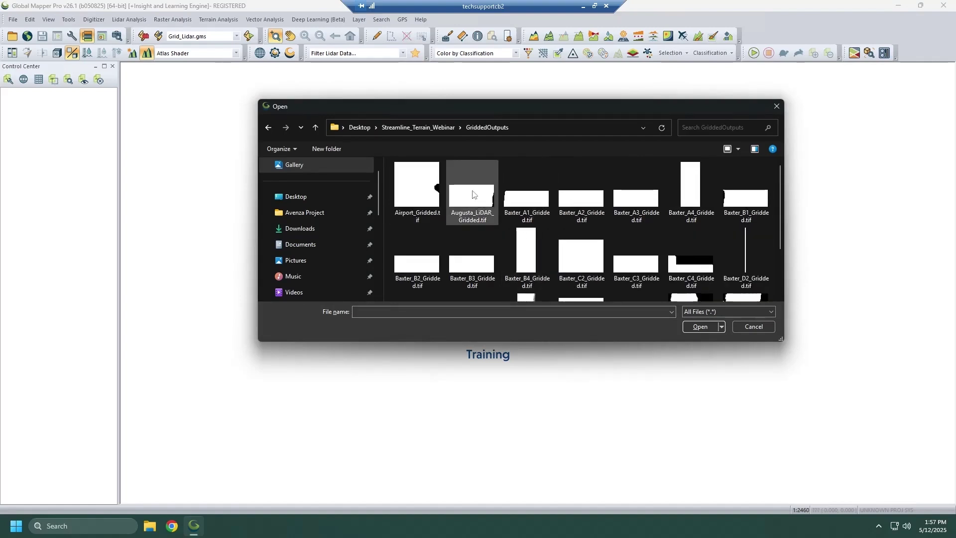
left_click(412, 269)
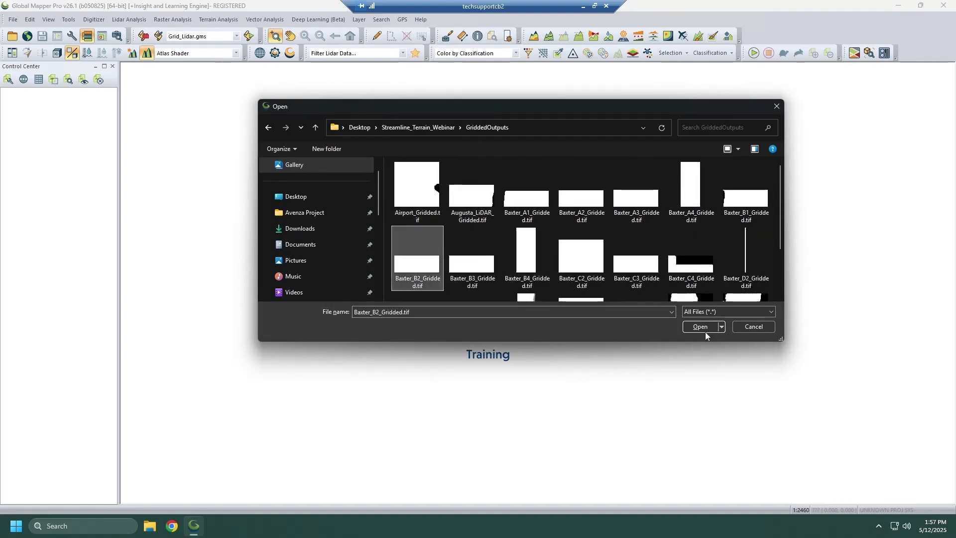
left_click(707, 329)
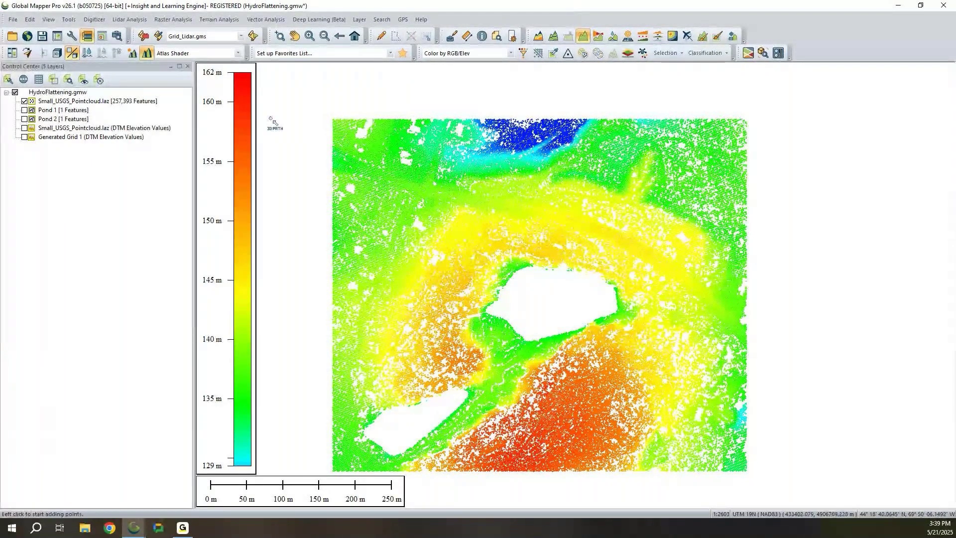
Step: Examine the Small_USGS_Pointcloud.laz points in the 3D viewer from several angles, including the pond gaps, and close the viewer
left_click(58, 53)
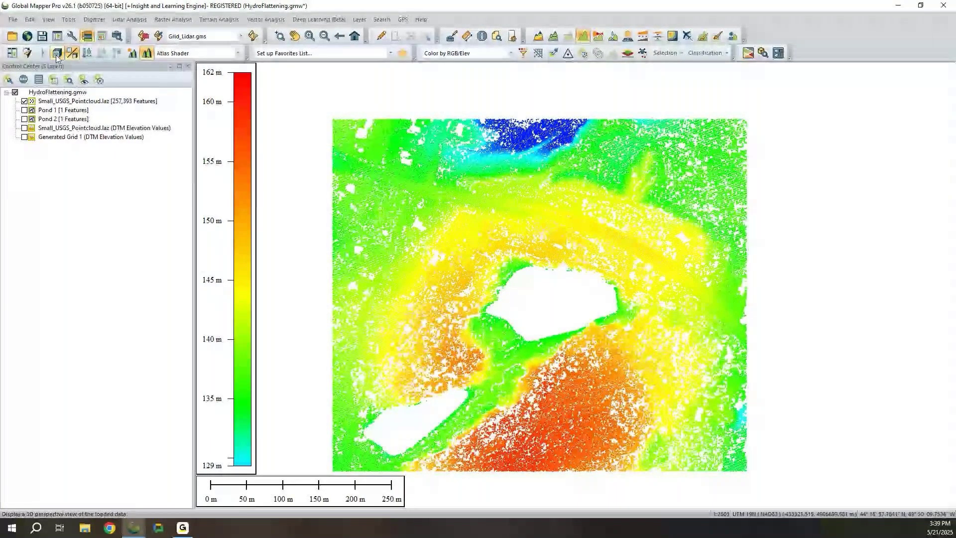
left_click(57, 53)
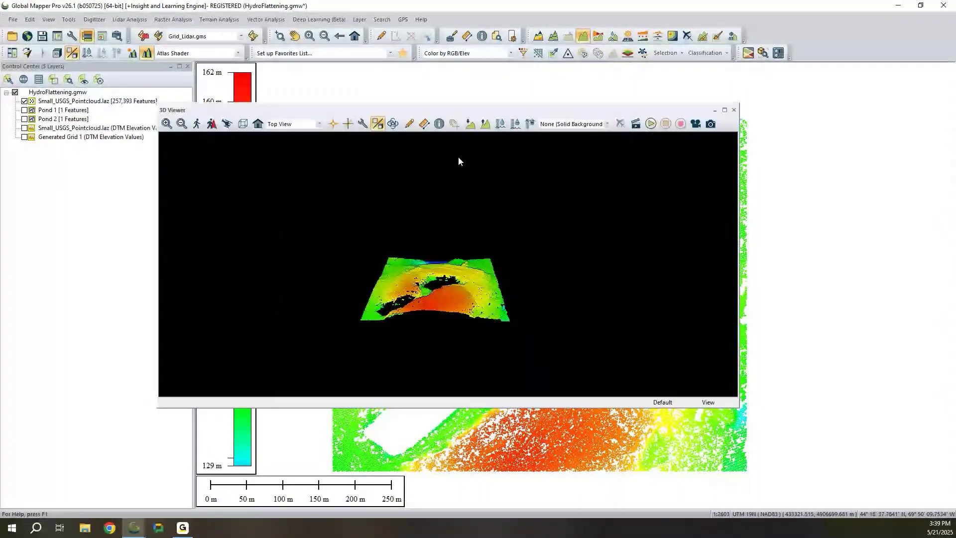
scroll(458, 161, "up", 5)
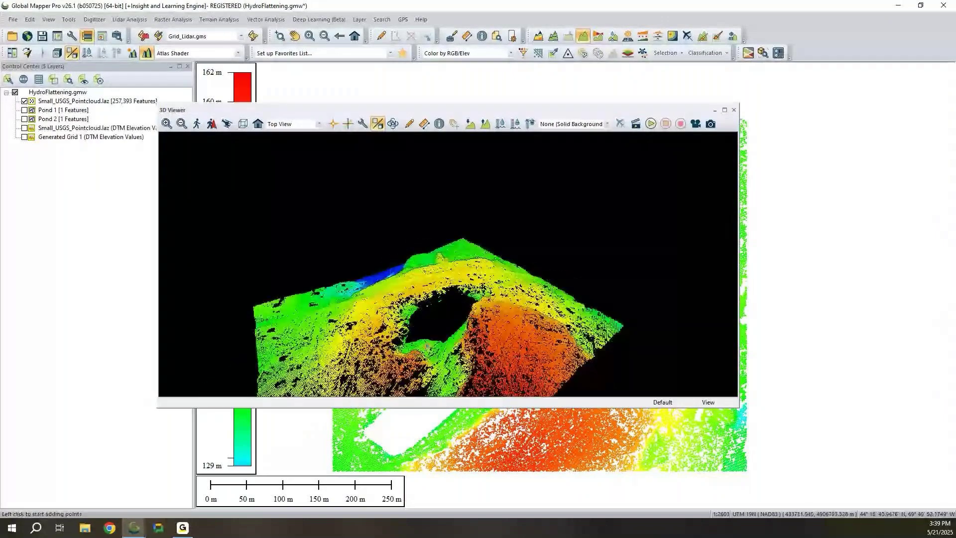
left_click_drag(427, 345, 563, 352)
scroll(563, 352, "up", 3)
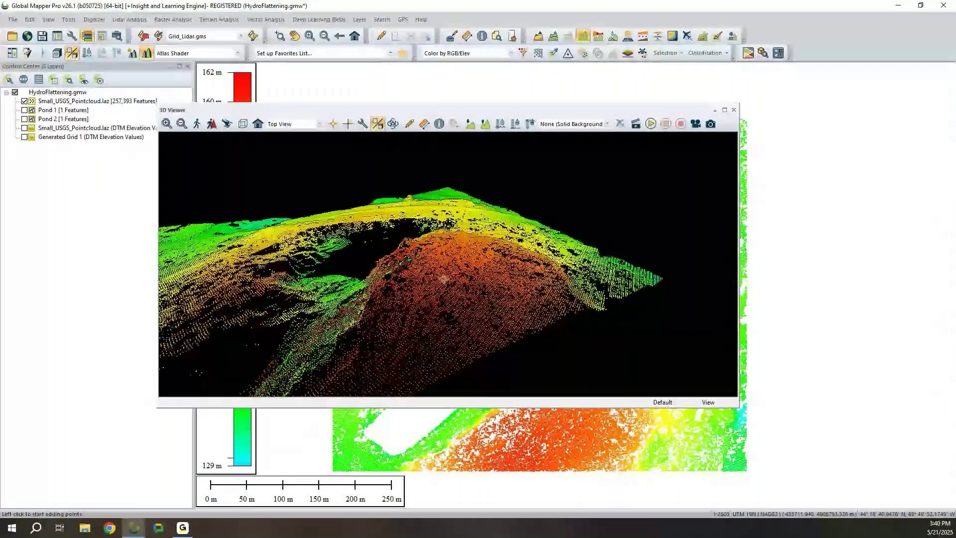
scroll(447, 290, "up", 2)
left_click_drag(447, 290, 724, 135)
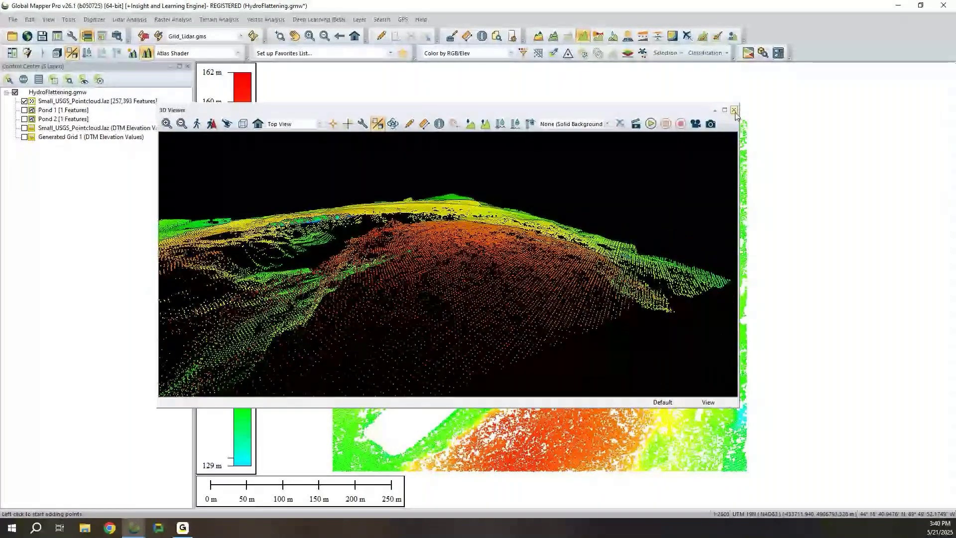
left_click(734, 110)
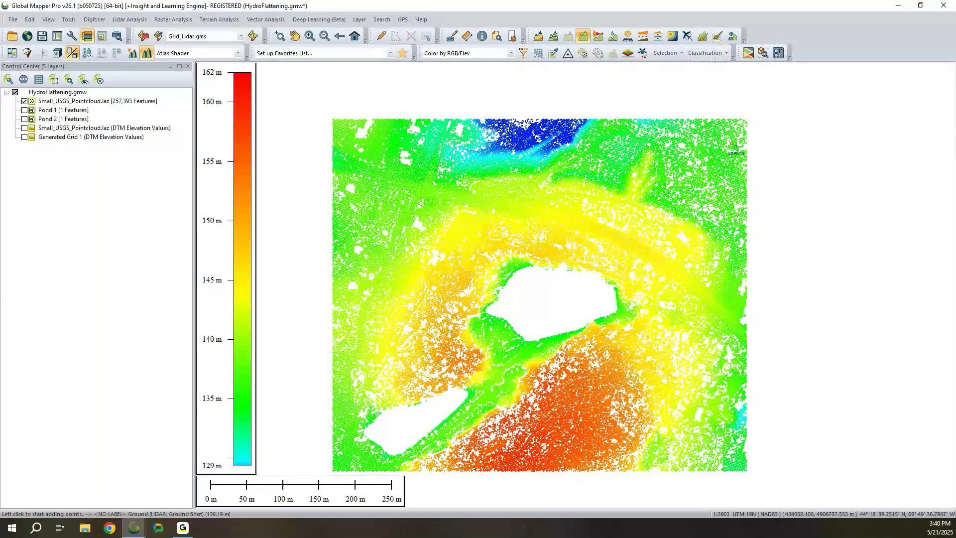
Step: Flag model key-points in Small_USGS_Pointcloud.laz with Automatic Point Cloud Analysis at 90 percent reduction and max face angle 45, saving key-points and TIN to new layers
left_click(716, 58)
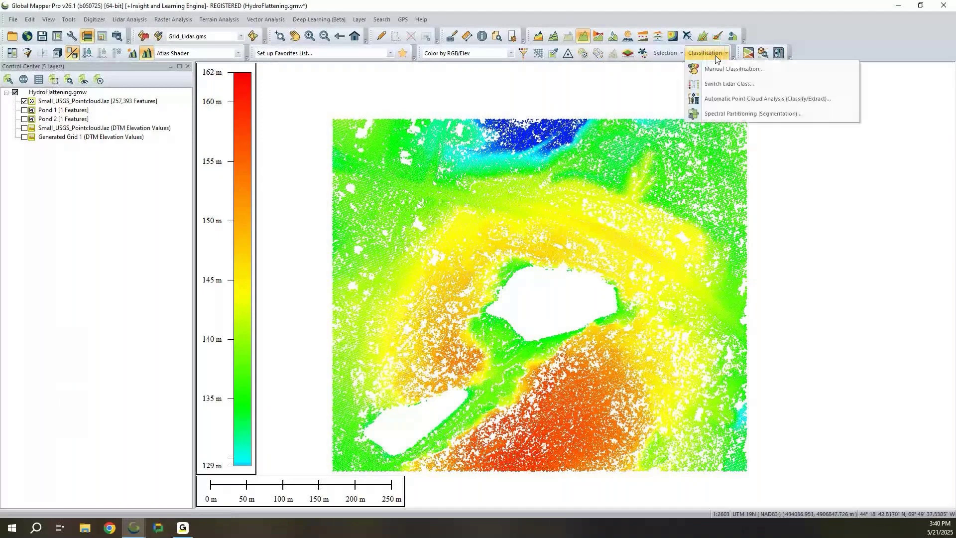
left_click(727, 99)
left_click_drag(380, 275, 417, 239)
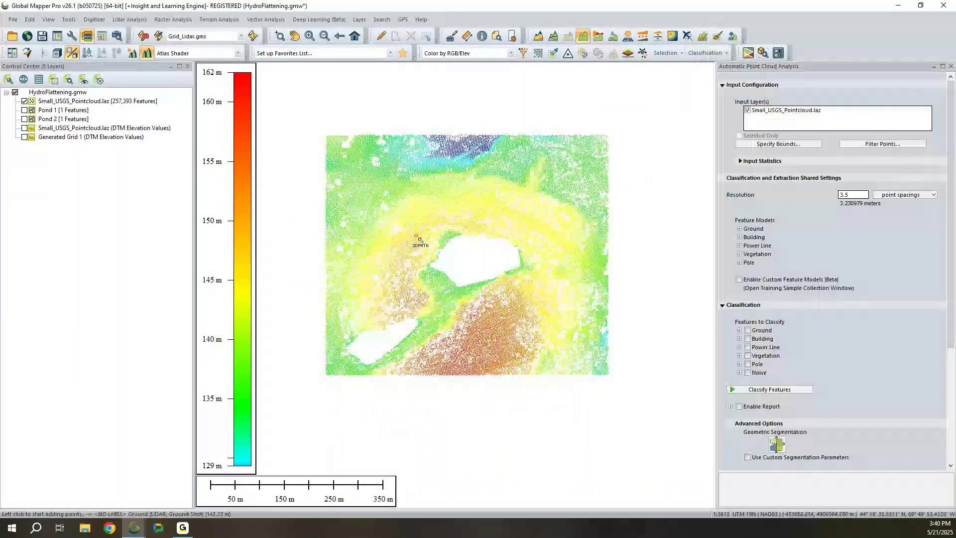
scroll(416, 238, "up", 2)
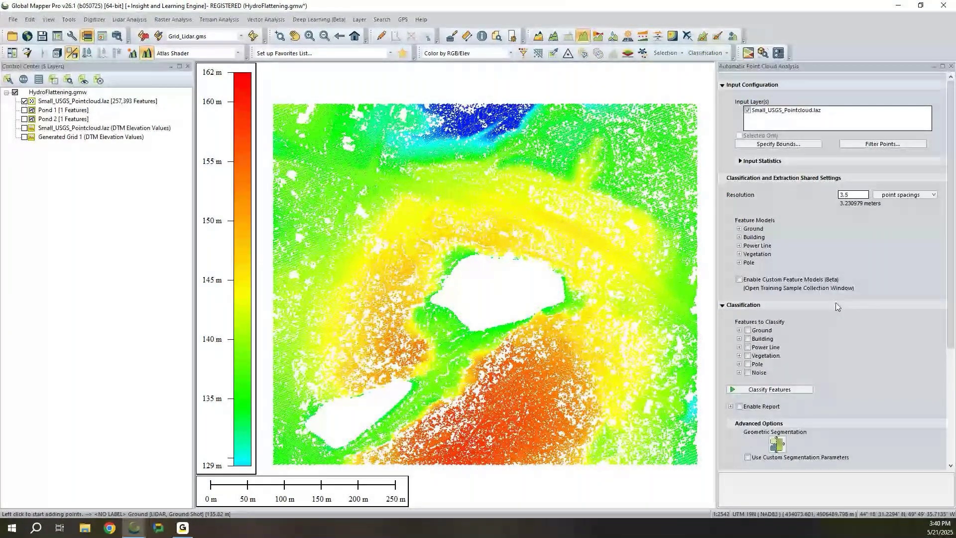
left_click(723, 305)
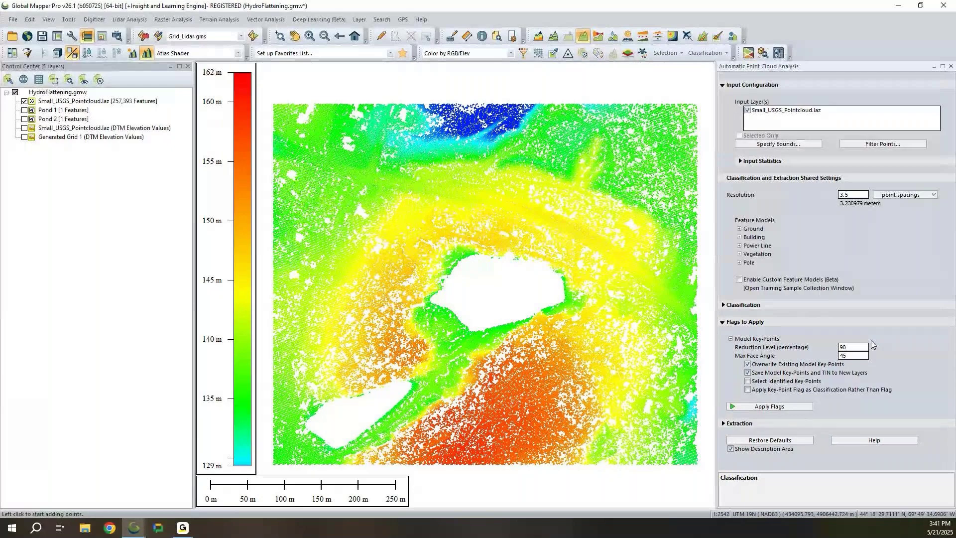
left_click(788, 409)
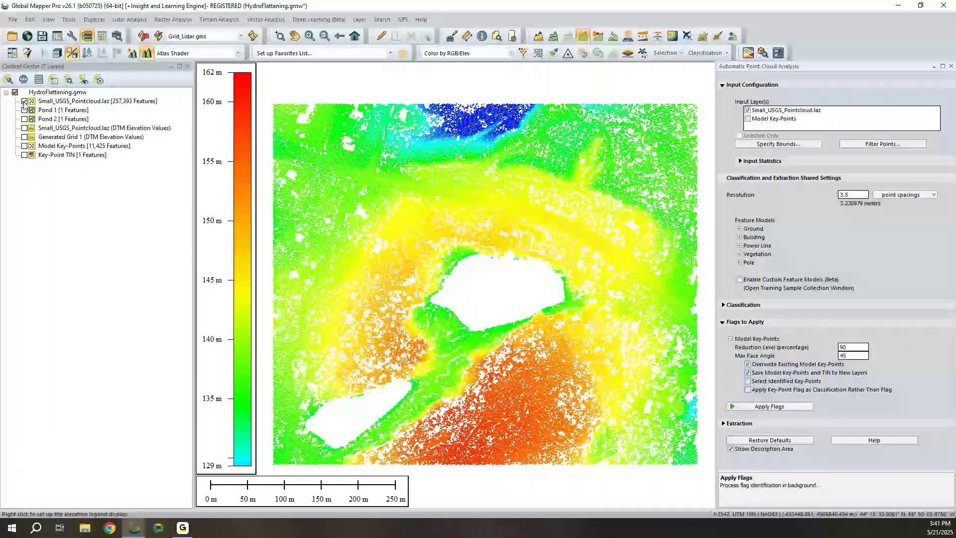
Step: Hide the Small_USGS_Pointcloud.laz layer and display the Model Key-Points layer instead
left_click(24, 101)
left_click(24, 146)
left_click(99, 146)
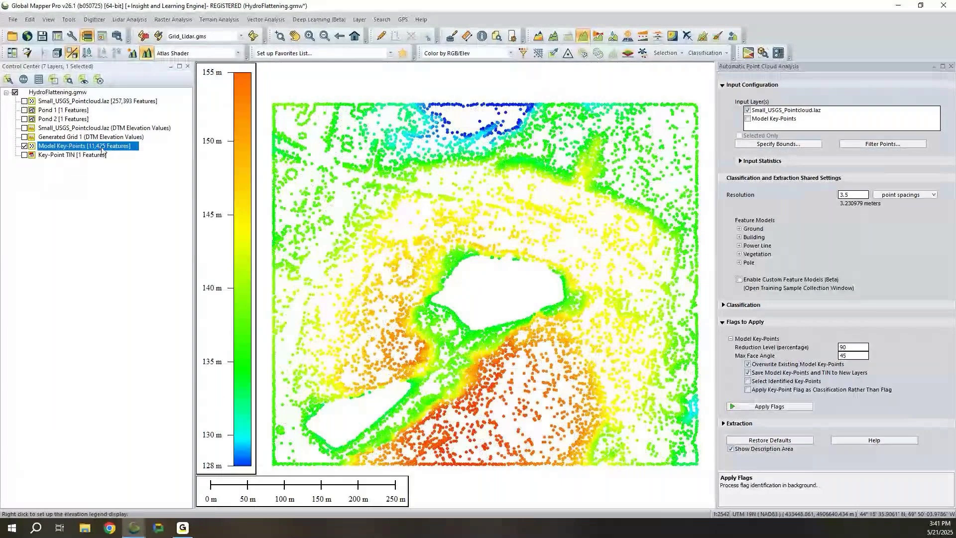
Step: Review the metadata and classification statistics of Small_USGS_Pointcloud.laz, and close the metadata window
left_click(110, 102)
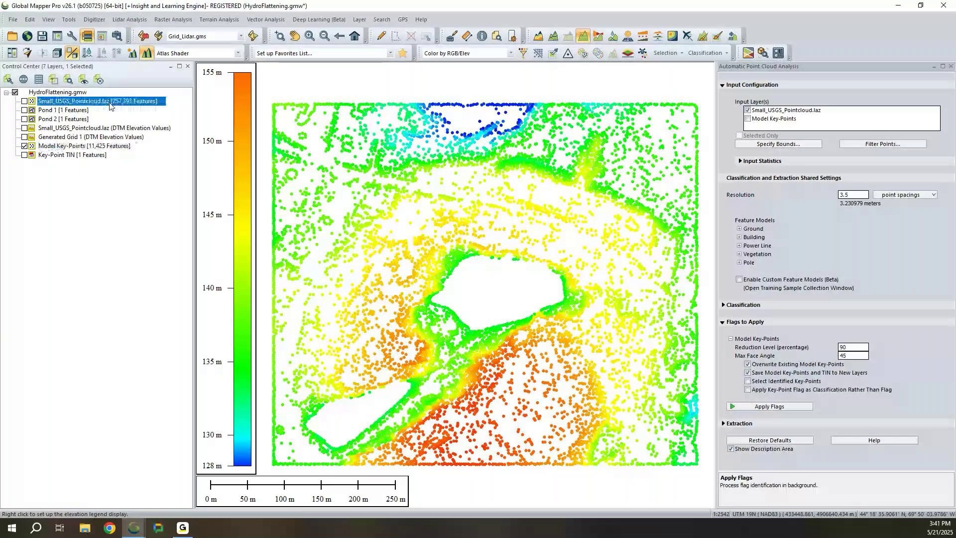
double_click(110, 103)
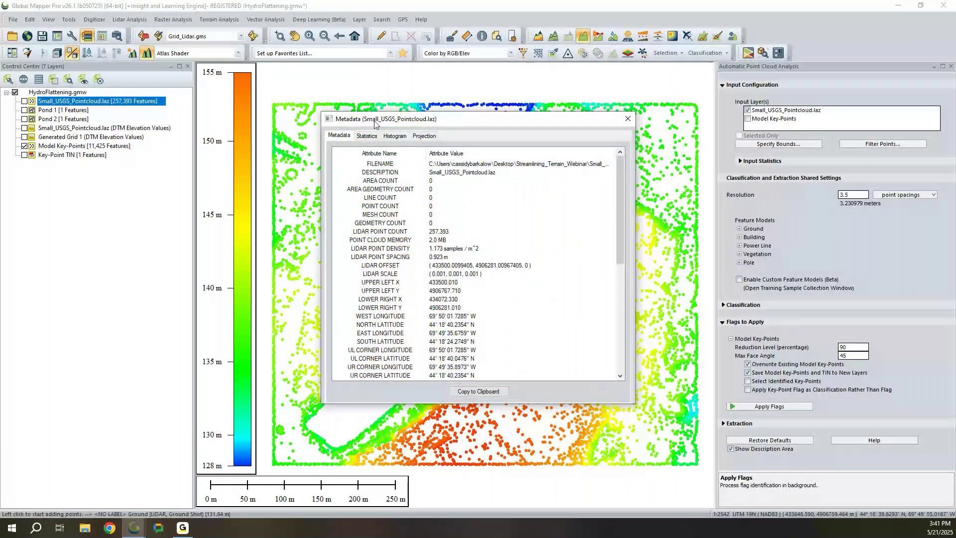
left_click(367, 136)
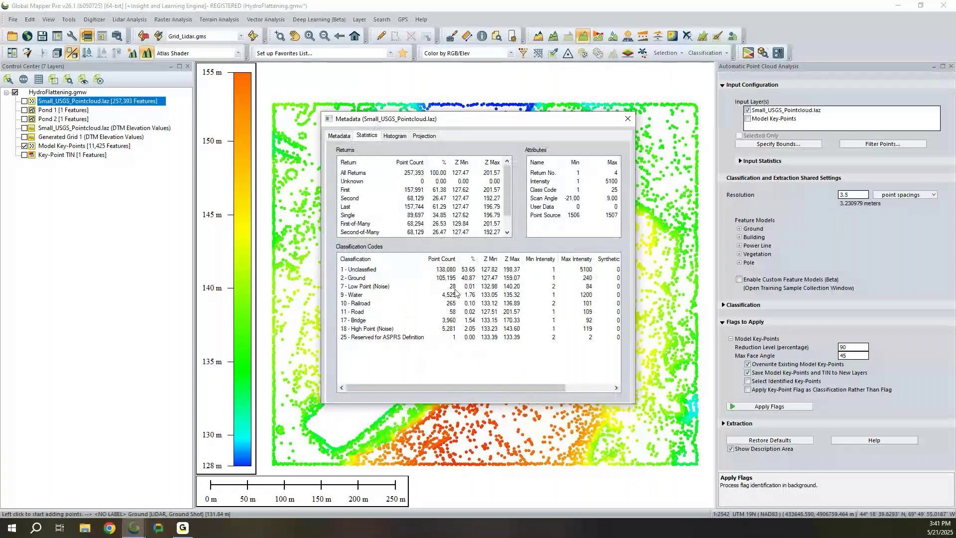
left_click(627, 119)
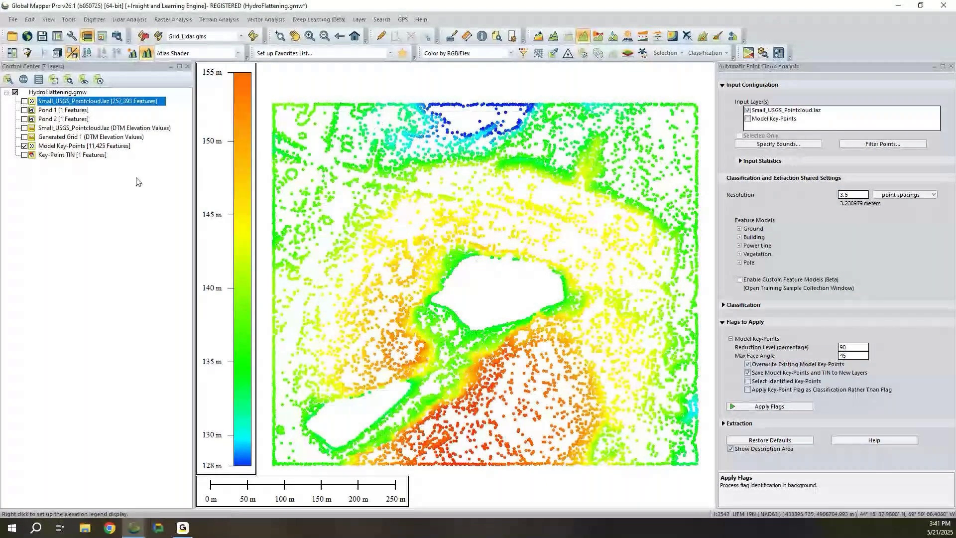
Step: Inspect the Model Key-Points layer in the 3D viewer from several angles and close the viewer
left_click(129, 149)
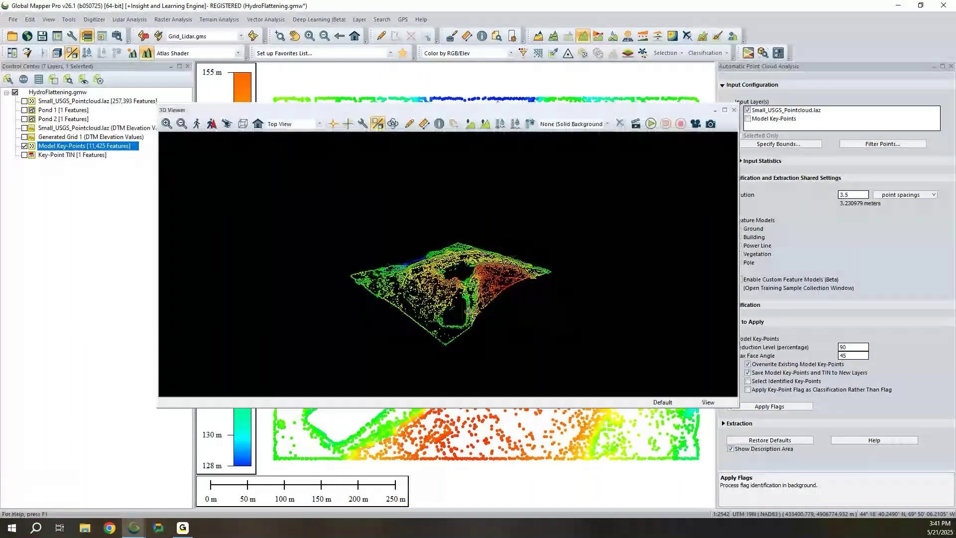
scroll(548, 324, "up", 5)
left_click_drag(557, 349, 533, 312)
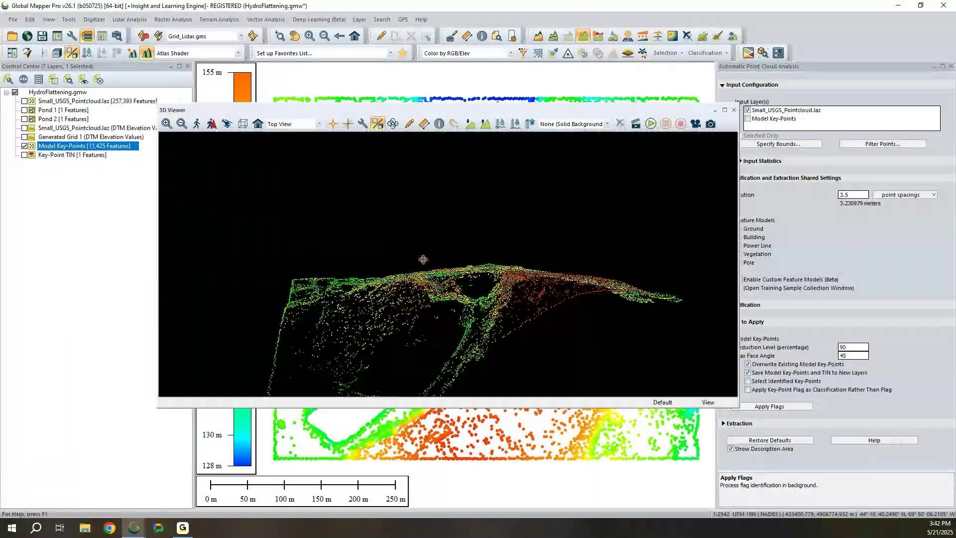
left_click_drag(525, 303, 419, 294)
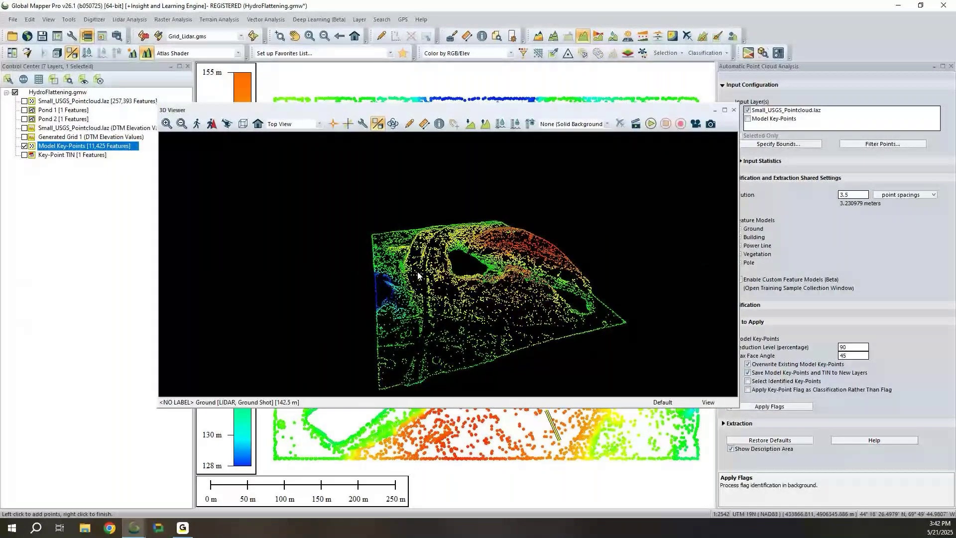
left_click(734, 110)
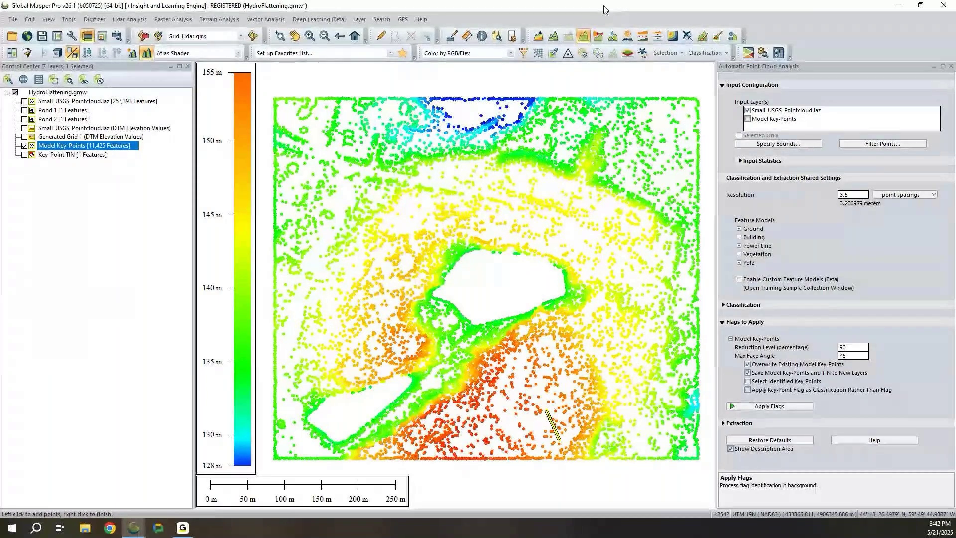
Step: Compare the Key-Point TIN with the model key-points by switching both layers' visibility, leaving only the key-points displayed
left_click(111, 207)
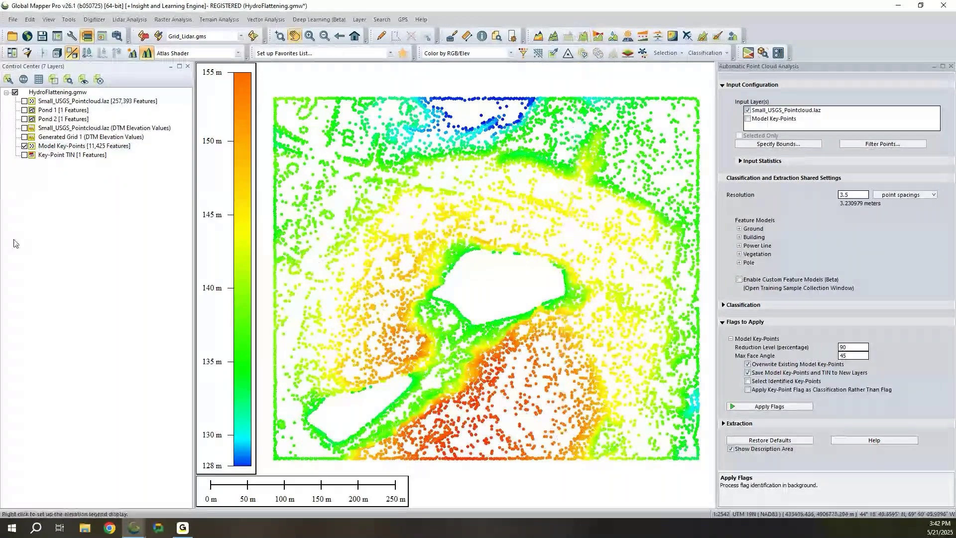
left_click(24, 155)
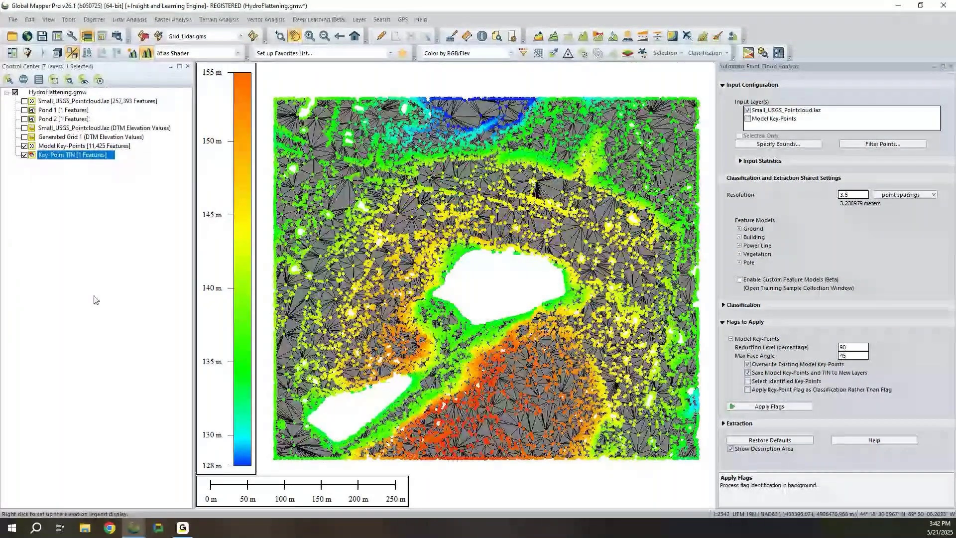
left_click(25, 146)
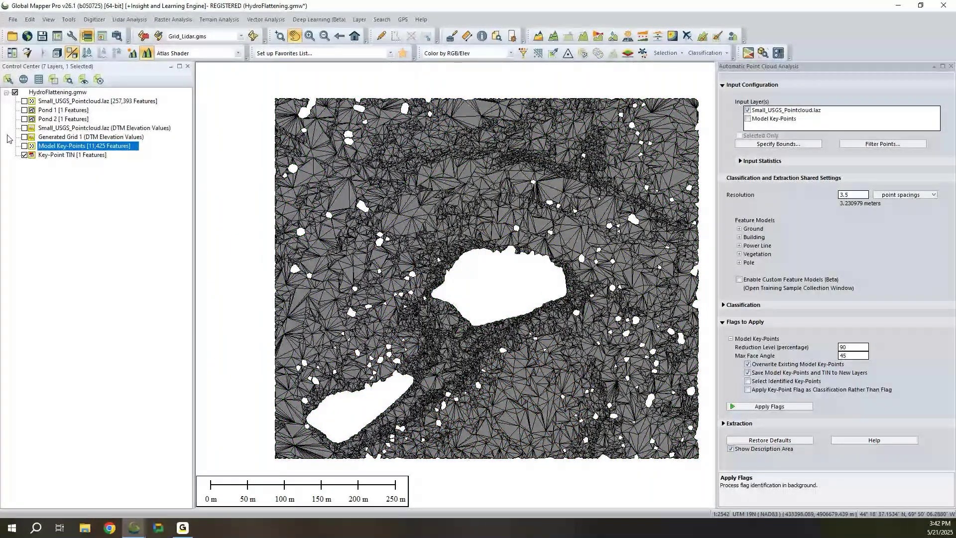
left_click(25, 146)
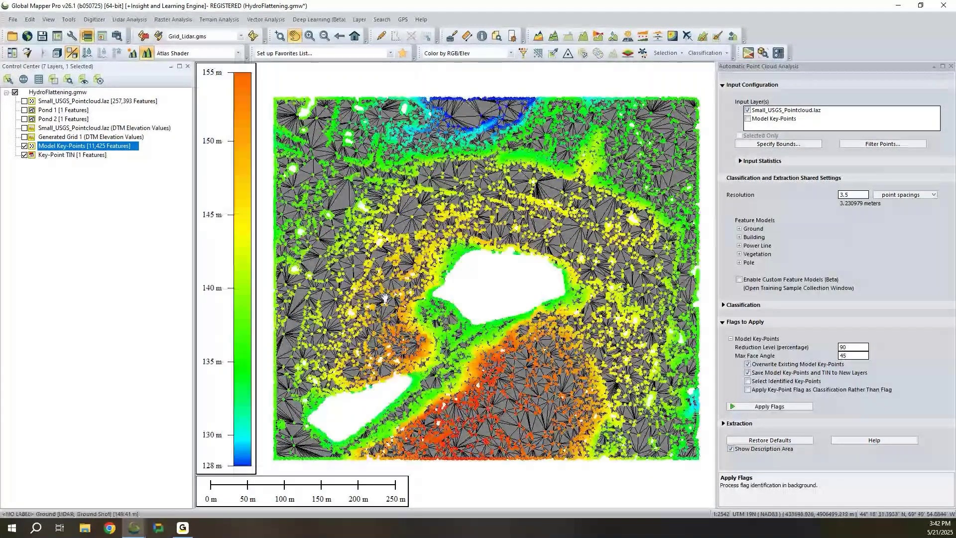
left_click(25, 155)
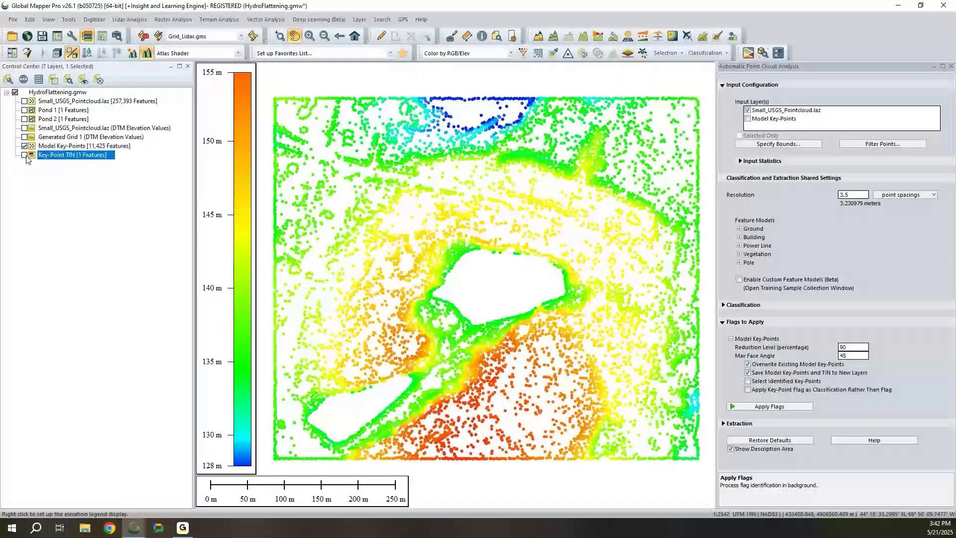
Step: Display the Small_USGS_Pointcloud.laz point cloud layer and hide the Model Key-Points layer
left_click(60, 267)
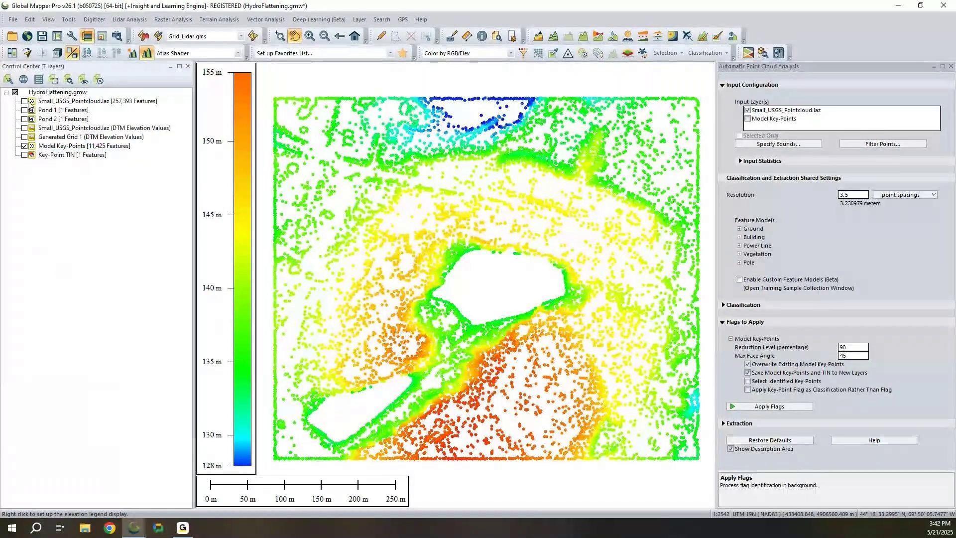
left_click(24, 101)
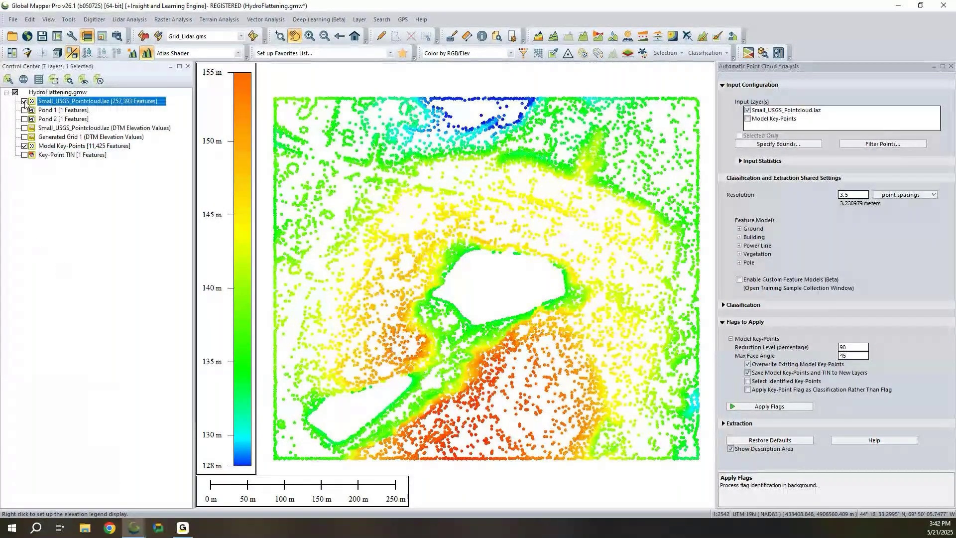
left_click(41, 242)
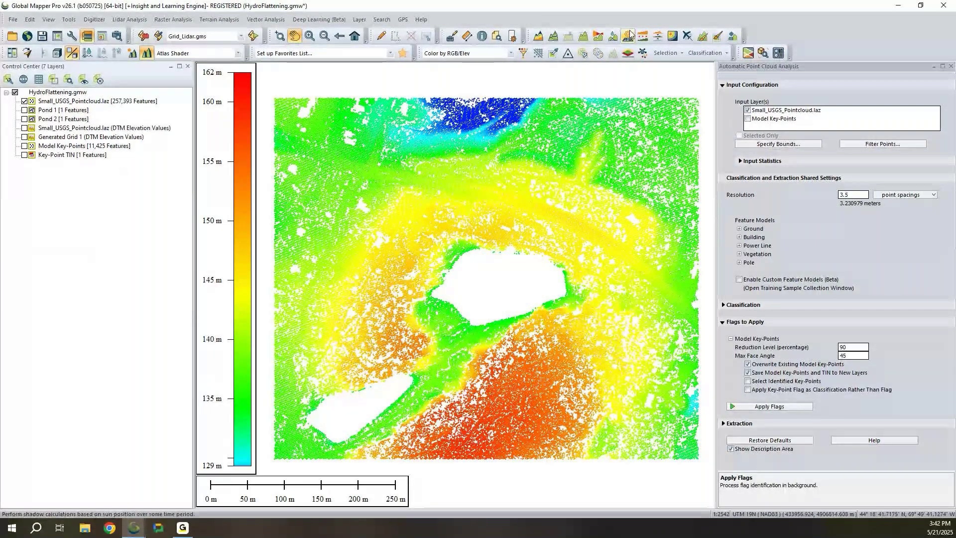
Step: Draw a path profile about 183 m long across the larger pond in the point cloud, keeping the layer list uncovered
left_click(583, 36)
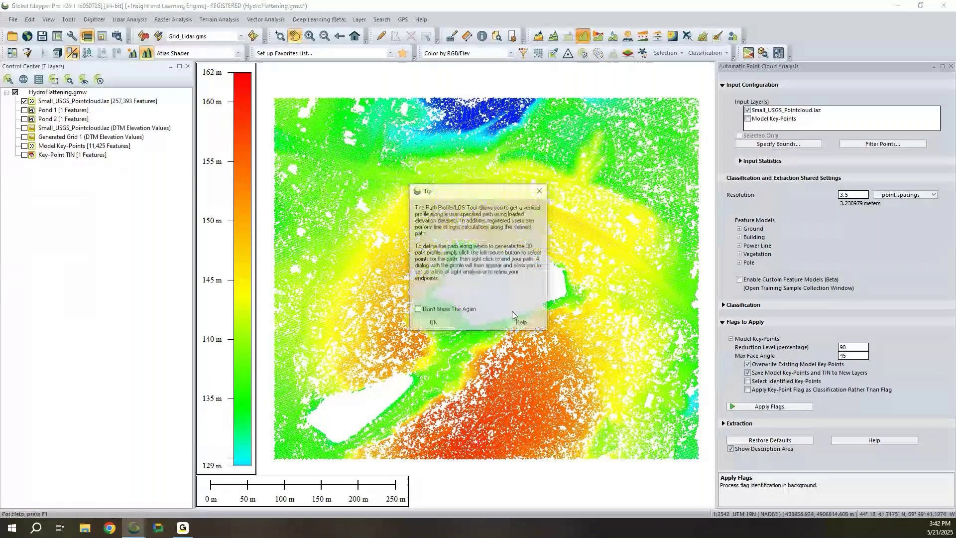
key("Return")
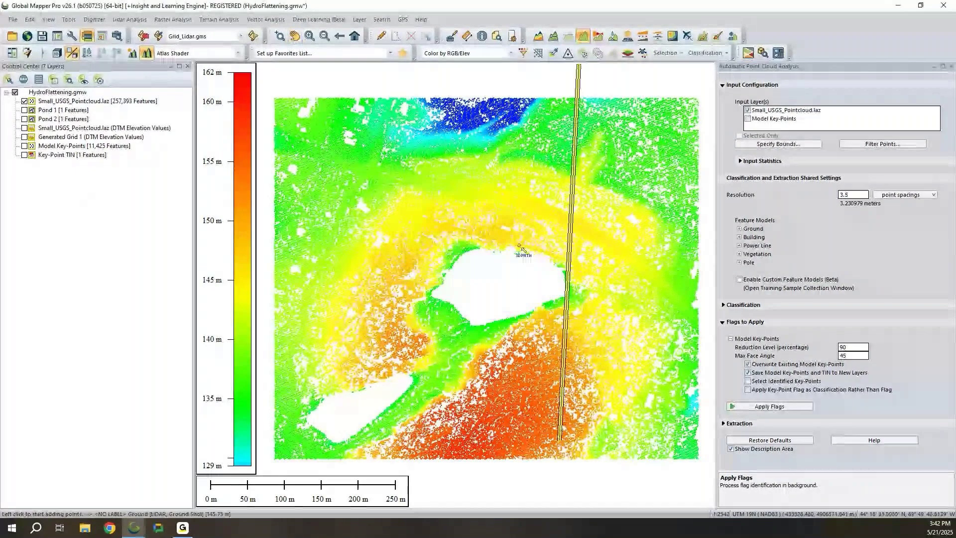
left_click(517, 238)
left_click(482, 369)
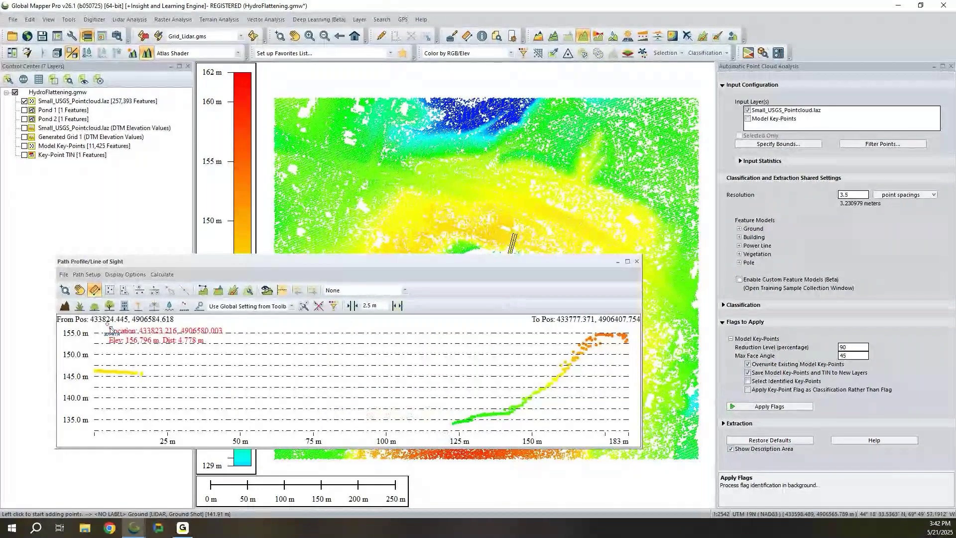
left_click_drag(204, 264, 249, 205)
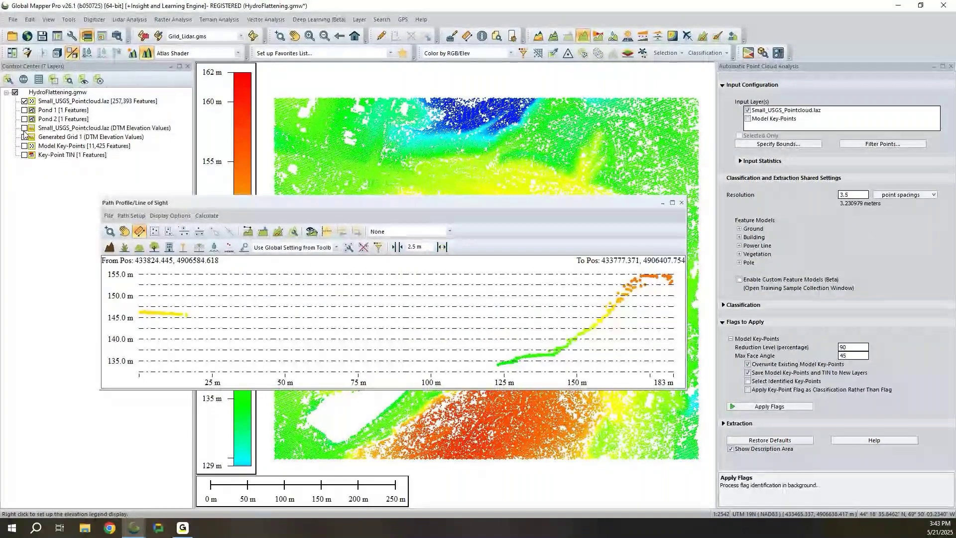
left_click_drag(288, 203, 357, 201)
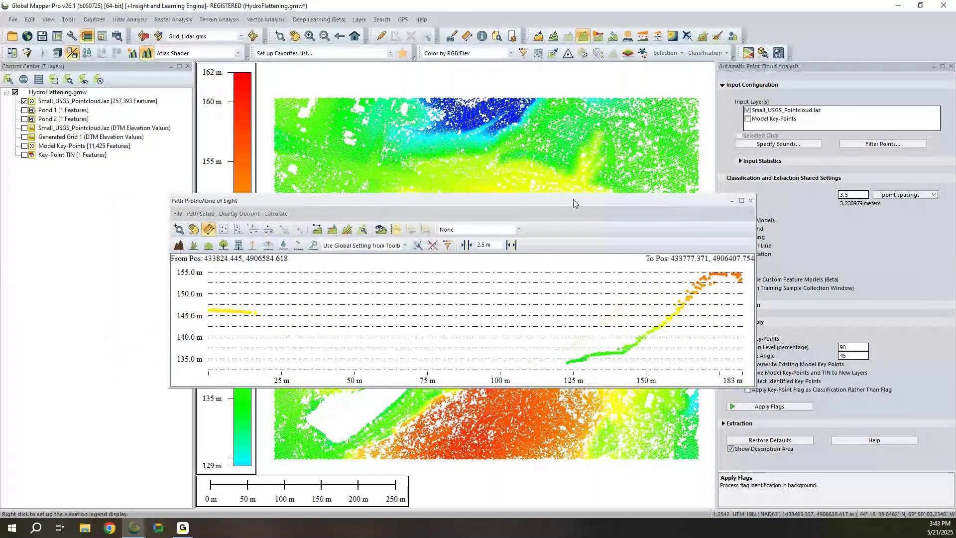
left_click_drag(574, 202, 525, 225)
Step: Open the data display options in the path profile settings and place the dialog clear of the profile
left_click(304, 253)
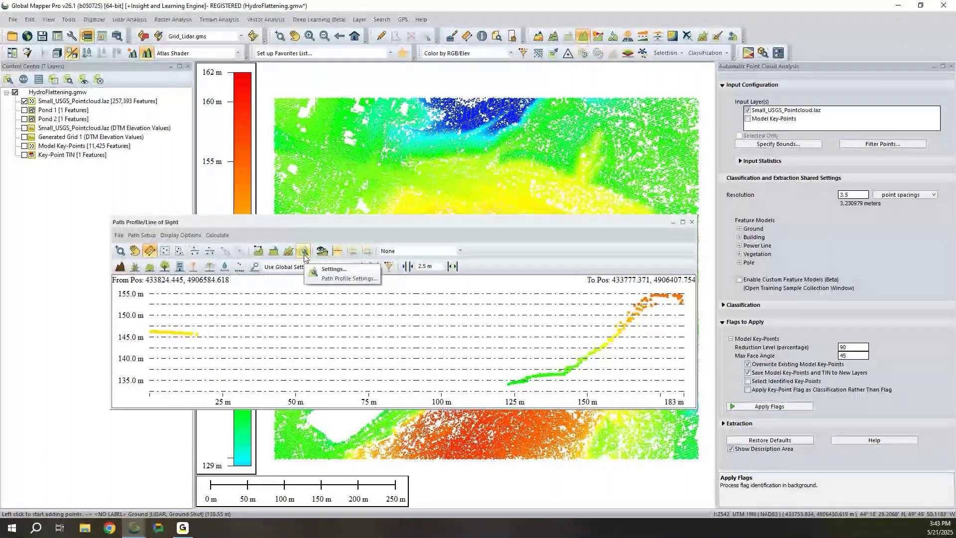
left_click(346, 278)
left_click_drag(211, 26, 614, 87)
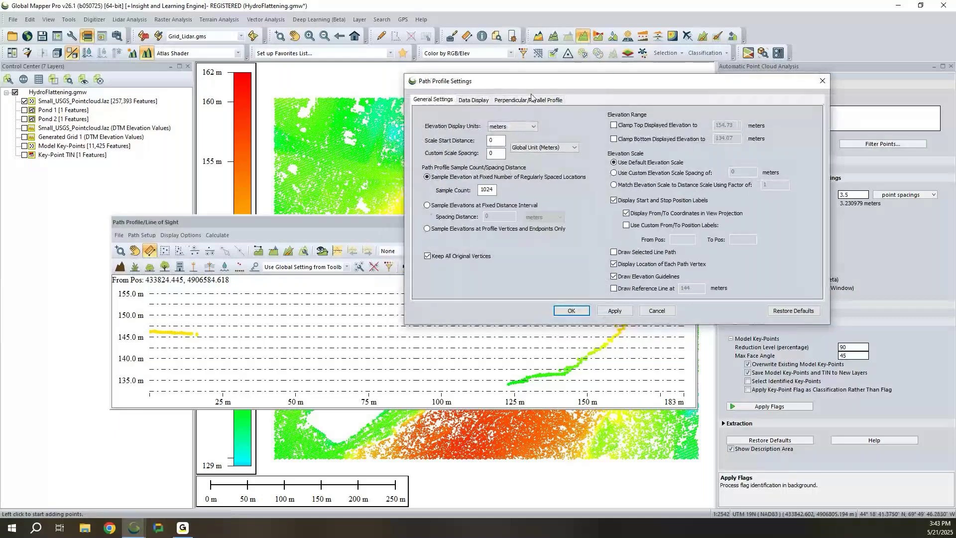
left_click_drag(544, 89, 550, 84)
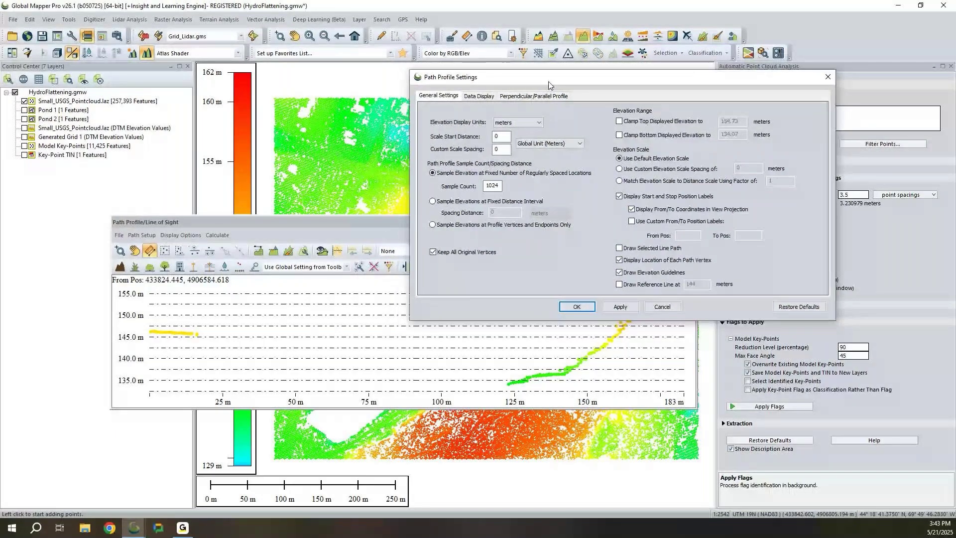
left_click(479, 96)
left_click(503, 95)
key("ctrl+Tab")
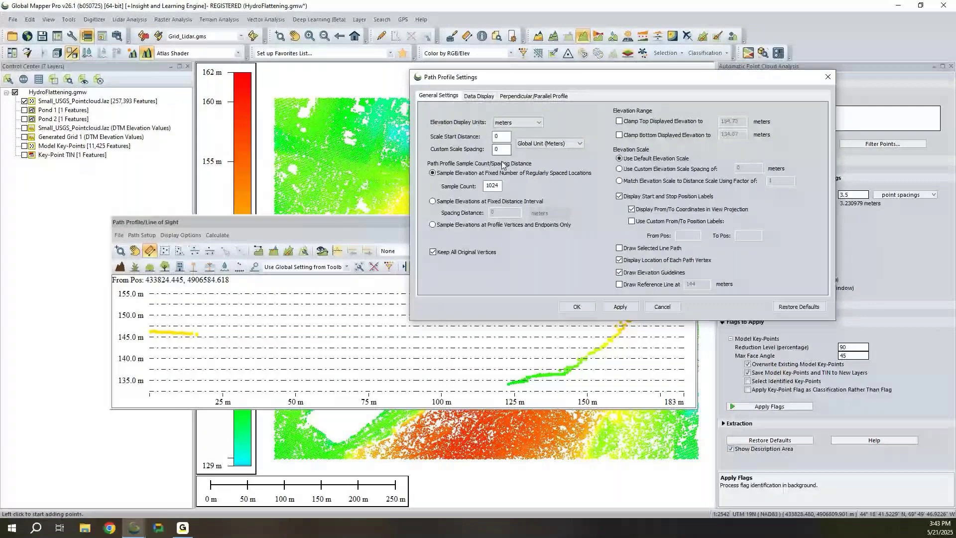
left_click(478, 97)
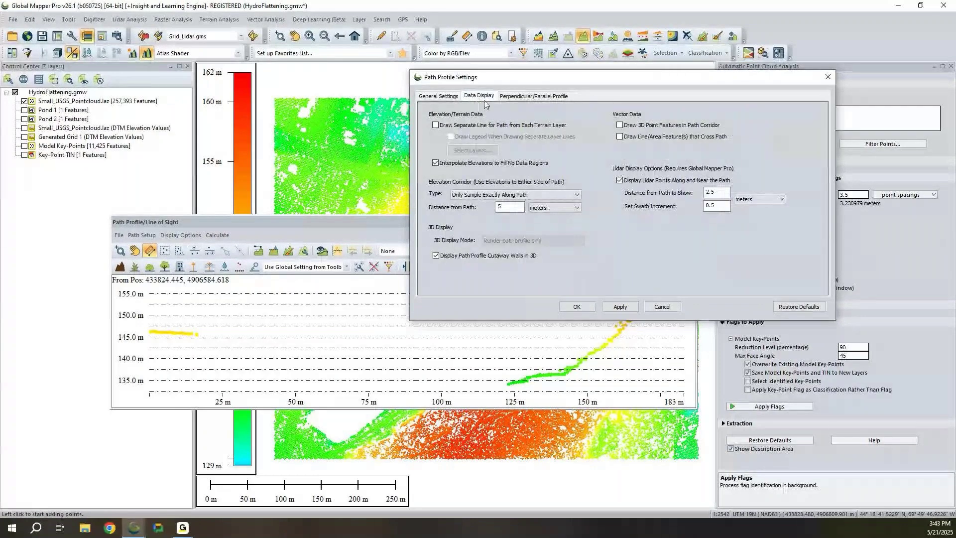
left_click_drag(561, 81, 634, 69)
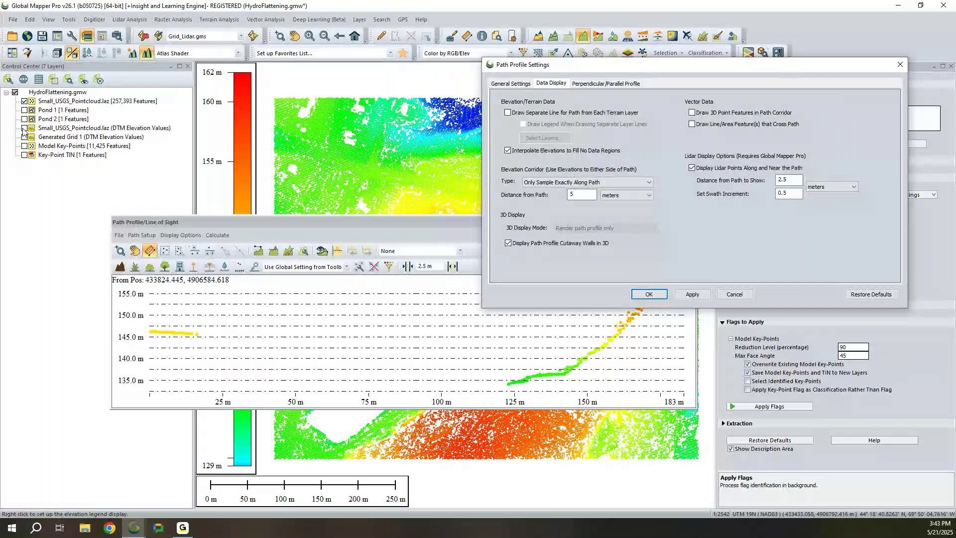
Step: Display the Small_USGS_Pointcloud.laz DTM grid with the Pond 1 and Pond 2 layers, and move the profile window below the pond
left_click(24, 129)
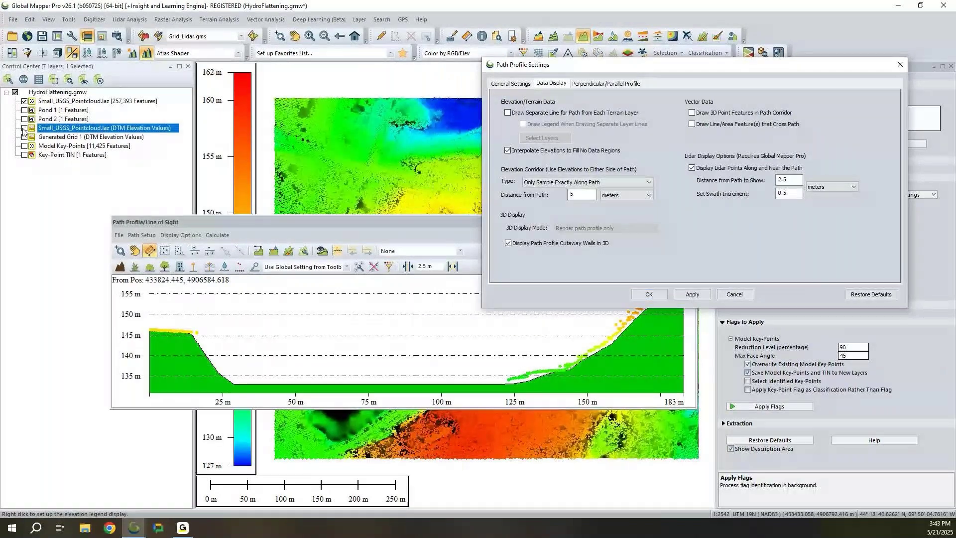
left_click(24, 110)
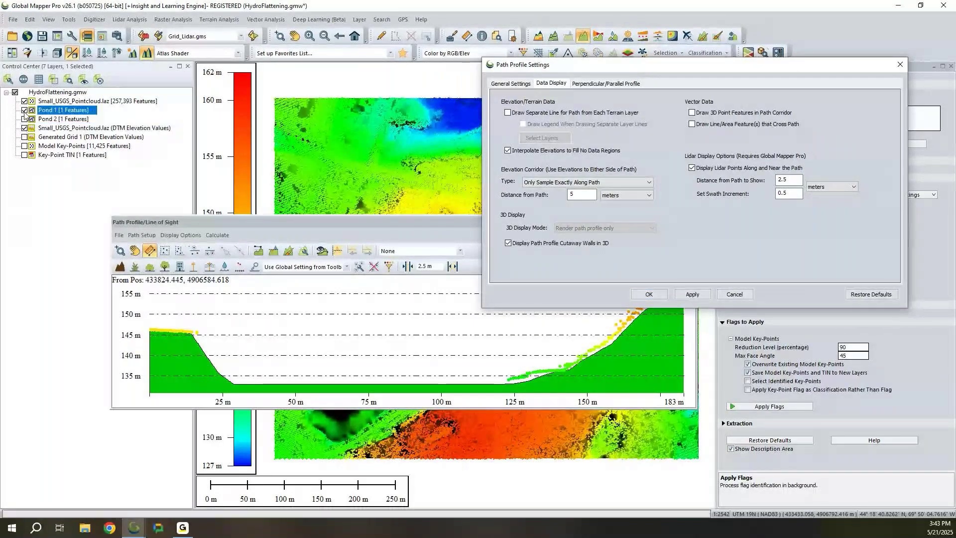
left_click(24, 119)
left_click_drag(333, 225, 393, 342)
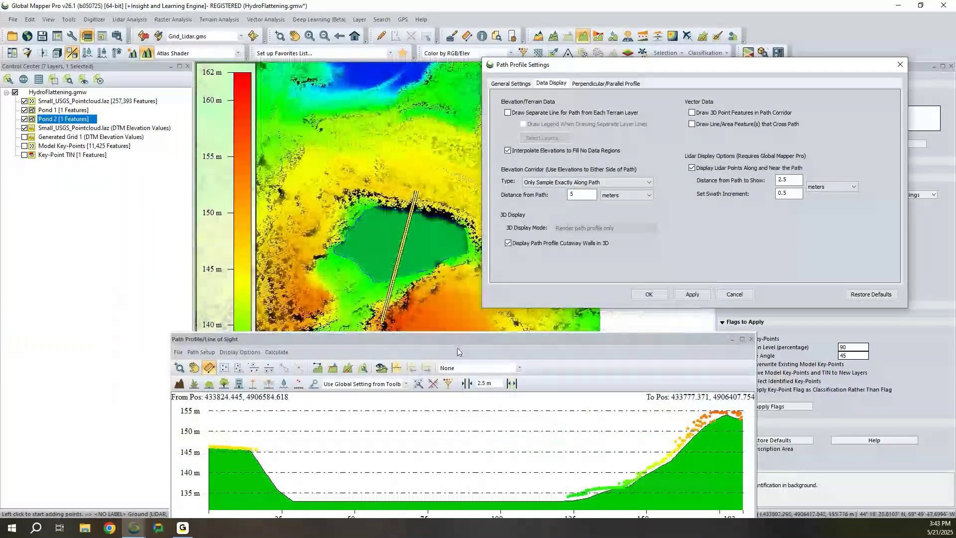
left_click_drag(473, 329, 599, 320)
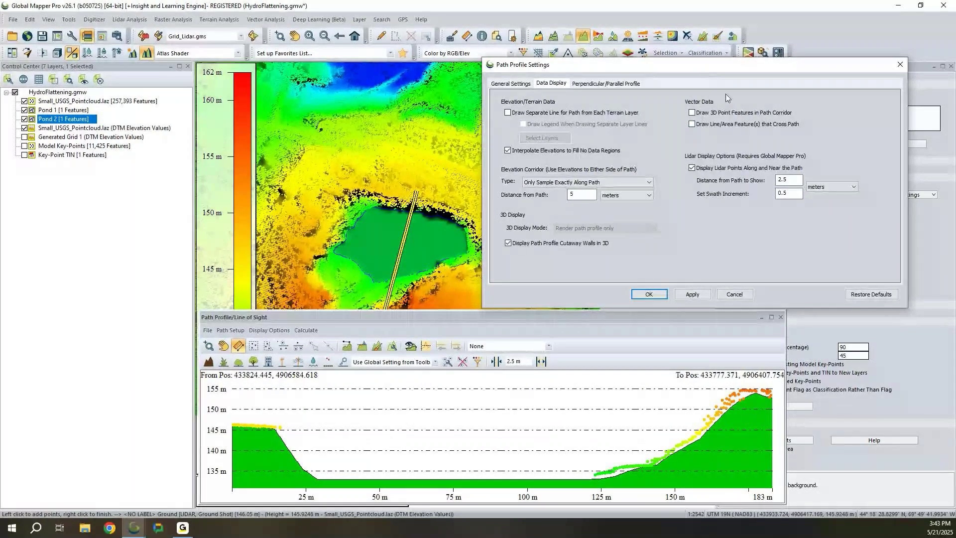
Step: Apply the profile option that draws line and area features crossing the path
left_click(696, 126)
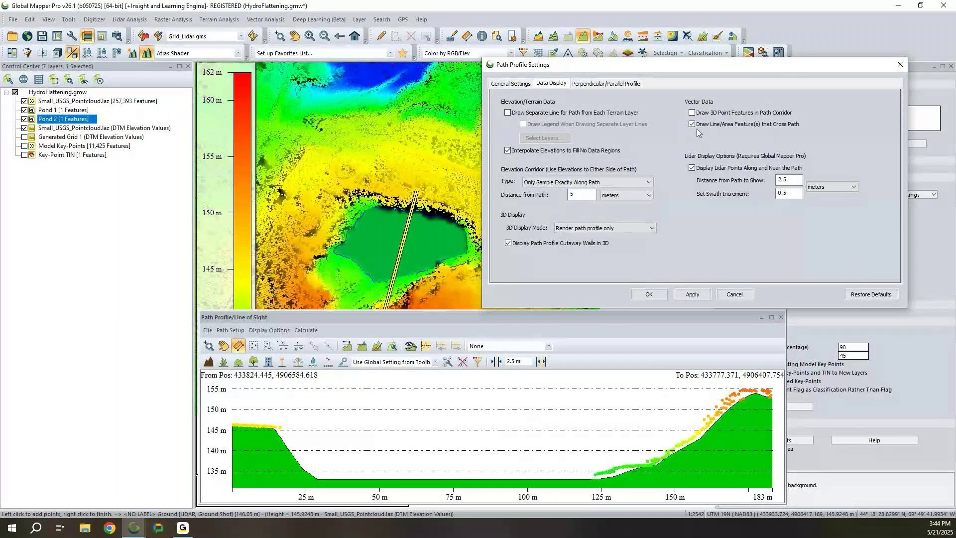
left_click(692, 294)
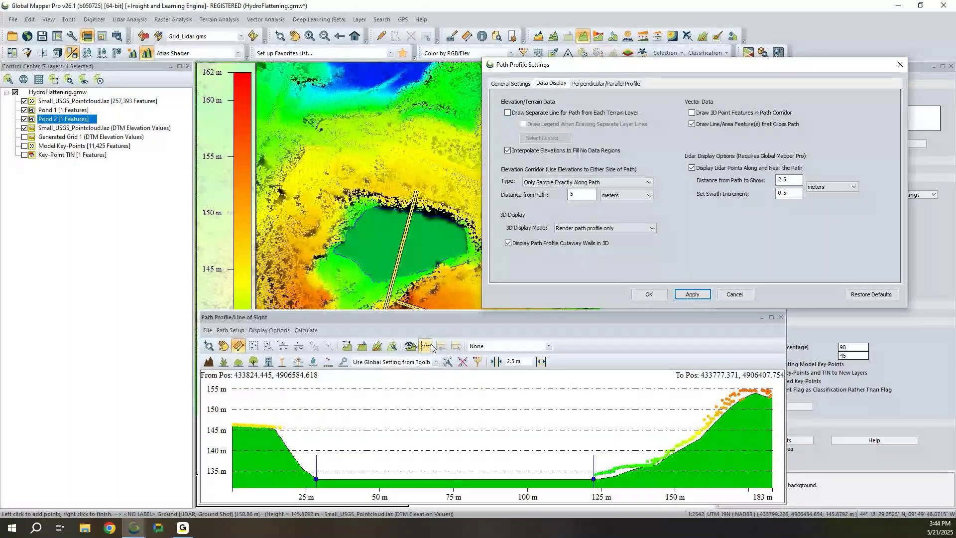
left_click_drag(455, 321, 479, 297)
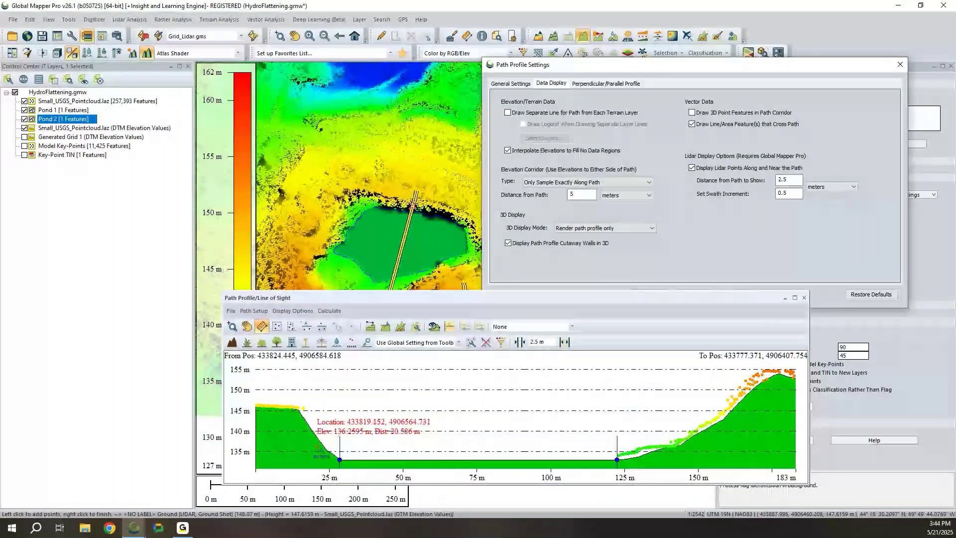
Step: Draw a path profile about 139 m long across the smaller pond and compare it with and without Generated Grid 1, leaving that layer displayed
left_click(25, 137)
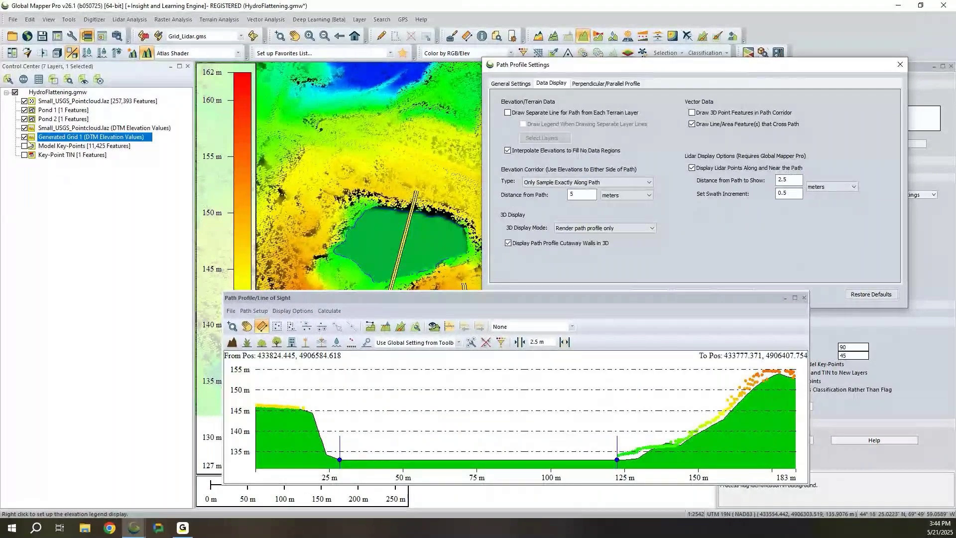
scroll(443, 188, "up", 2)
left_click_drag(443, 187, 455, 105)
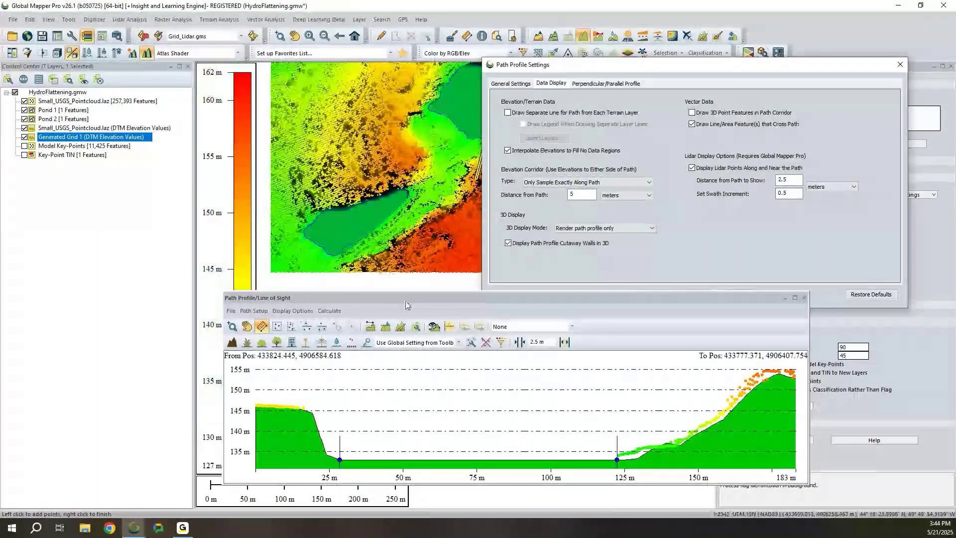
right_click(390, 253)
left_click(24, 137)
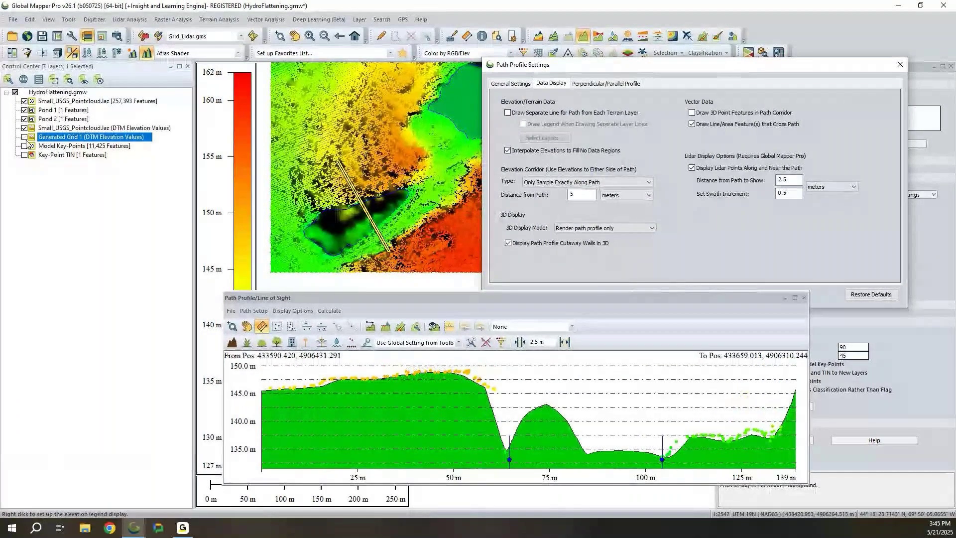
left_click(24, 139)
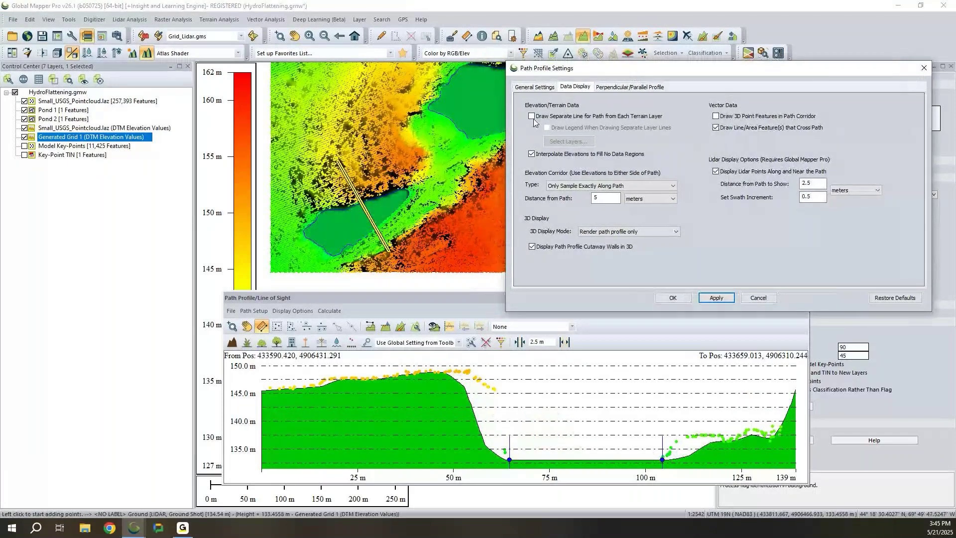
Step: Draw a separate profile line for each terrain layer with a legend, and reposition the profile window beside its settings
left_click(532, 117)
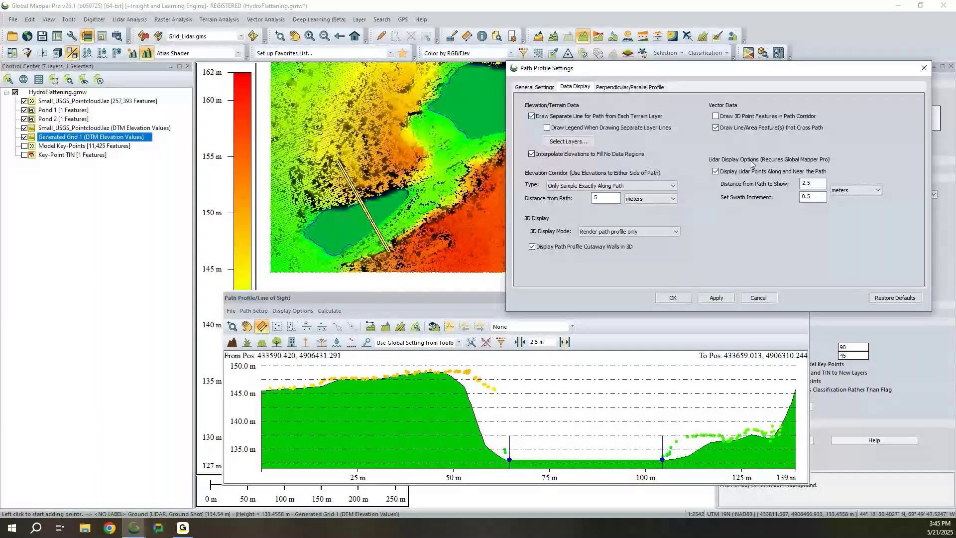
left_click(716, 298)
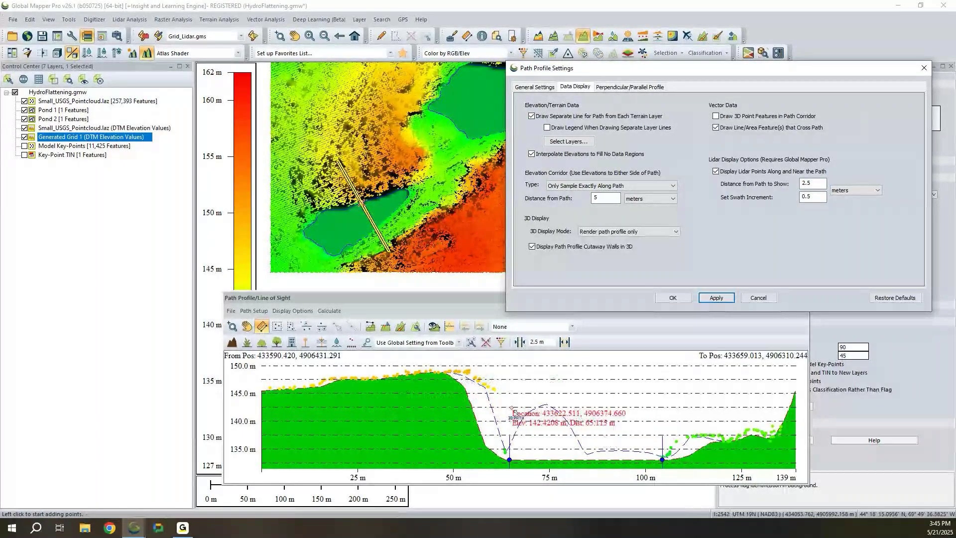
left_click(547, 128)
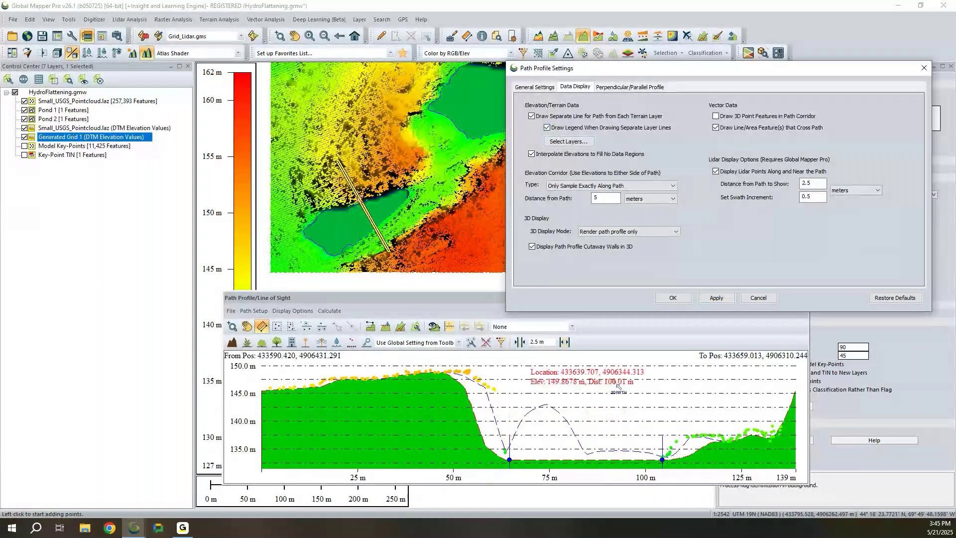
left_click(717, 298)
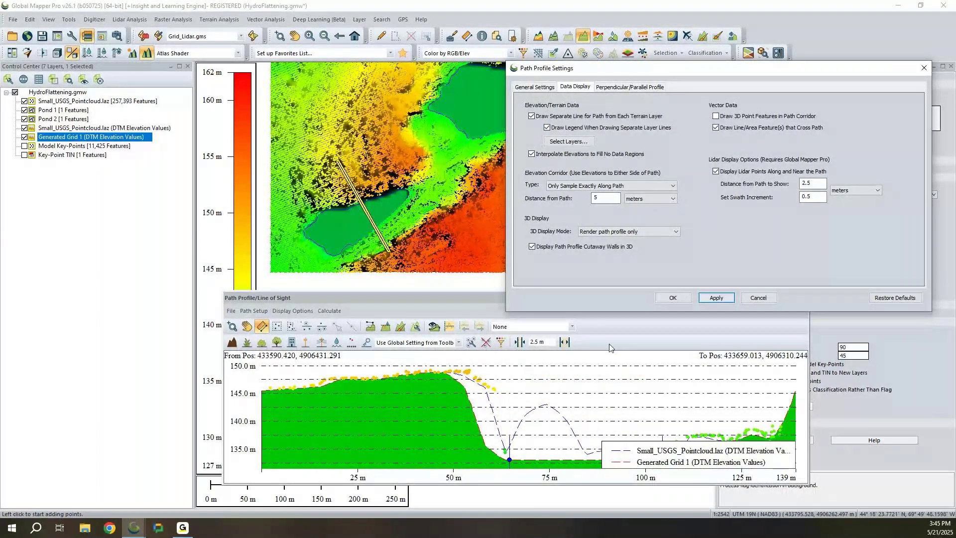
left_click(468, 303)
left_click_drag(475, 300, 433, 253)
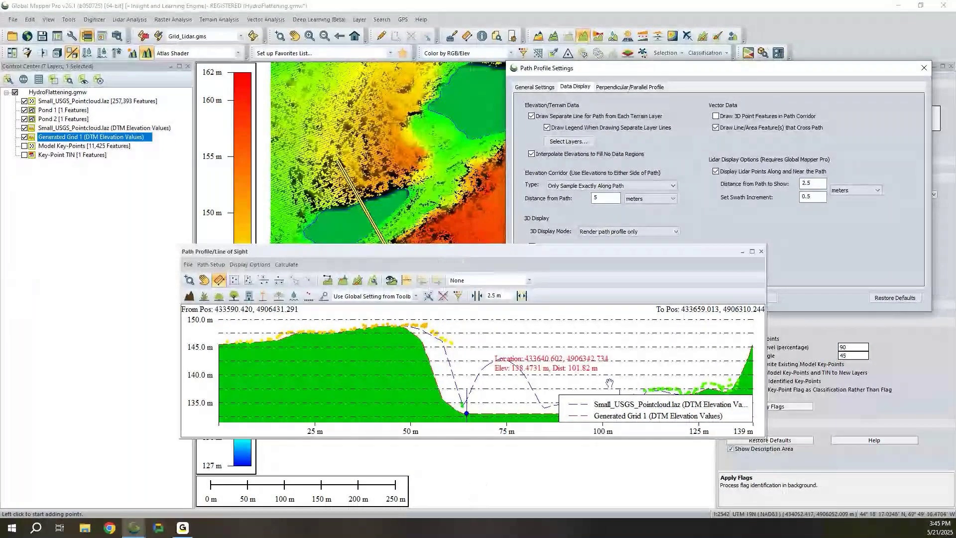
left_click_drag(626, 256, 716, 277)
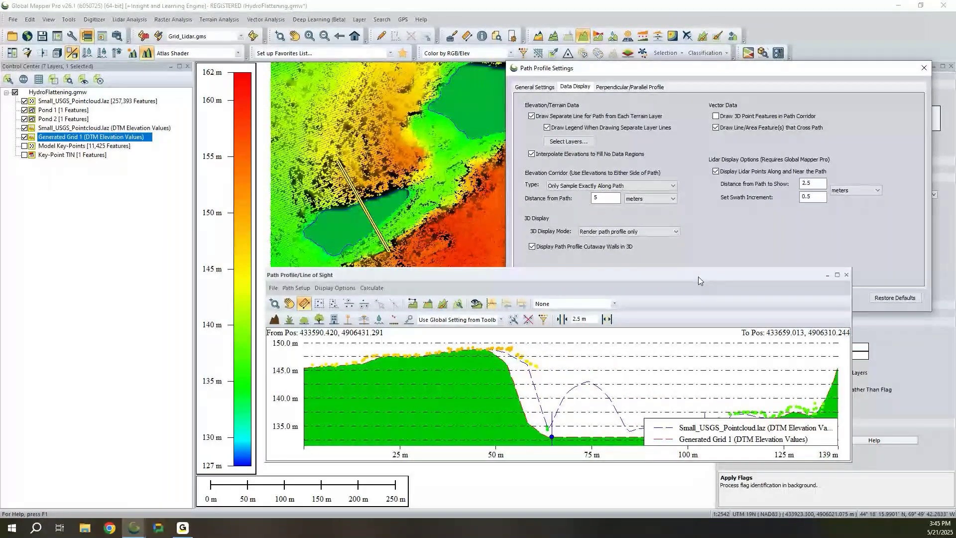
mouse_move(700, 277)
left_mouse_down()
mouse_move(715, 272)
mouse_move(660, 267)
mouse_move(683, 278)
left_mouse_up()
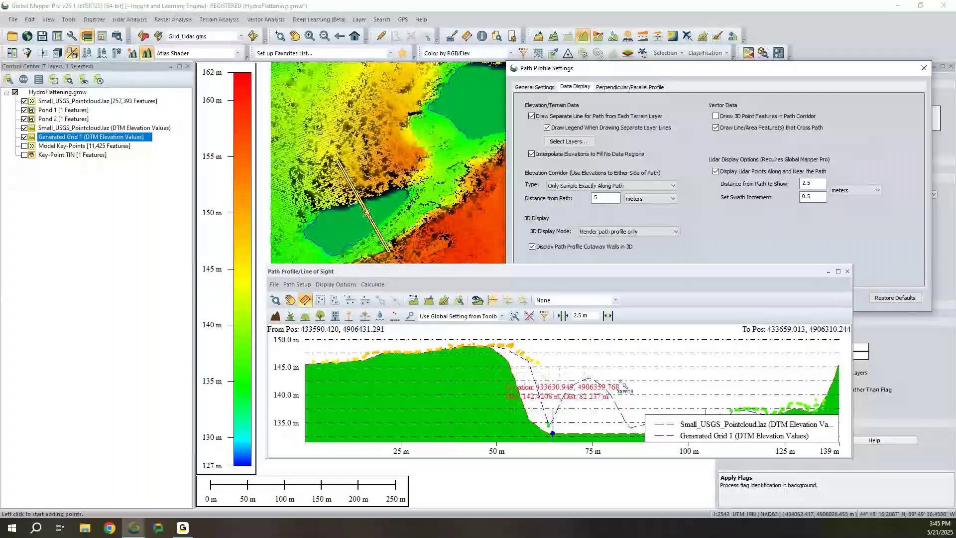
right_click(610, 386)
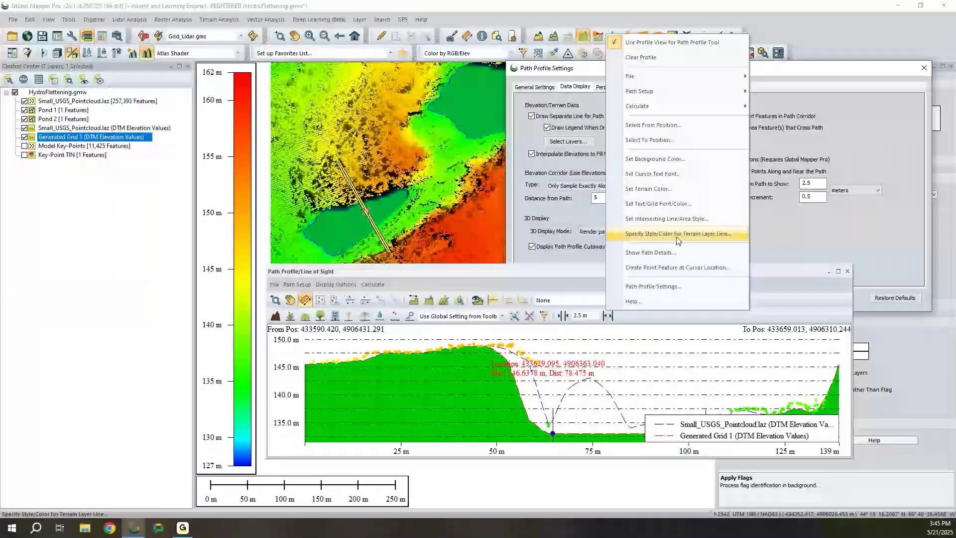
left_click(585, 292)
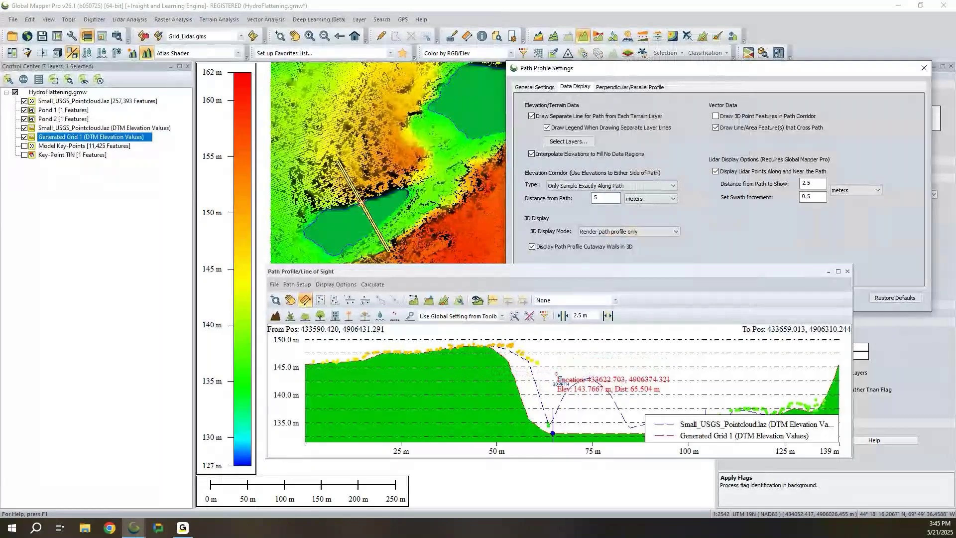
right_click(580, 370)
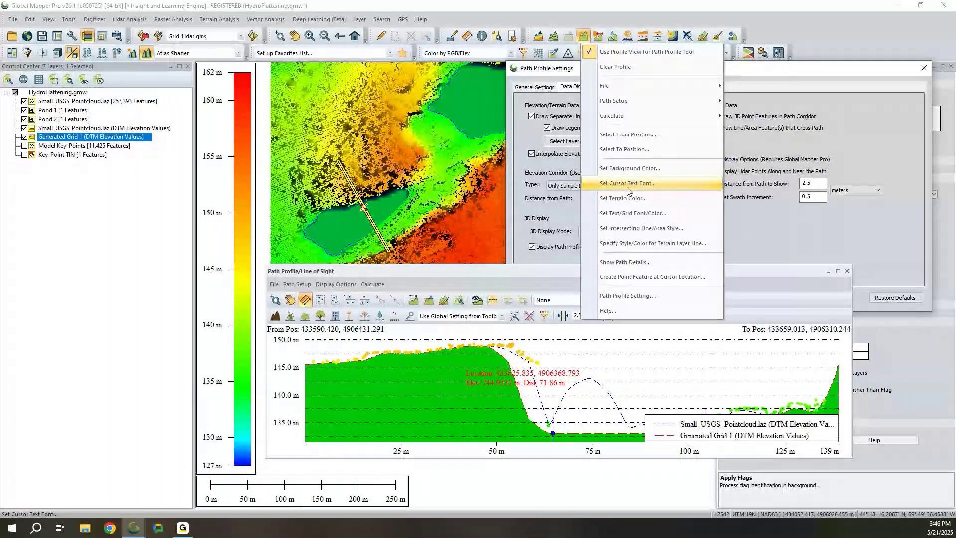
left_click(699, 277)
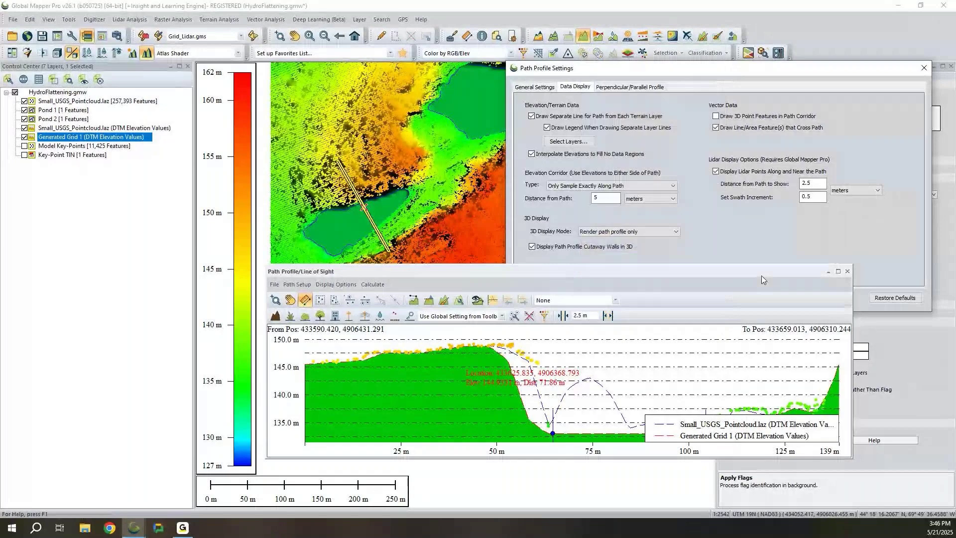
Step: Color the profile's lidar points by classification and extend the lidar filter to include the non-ground points
left_click(477, 316)
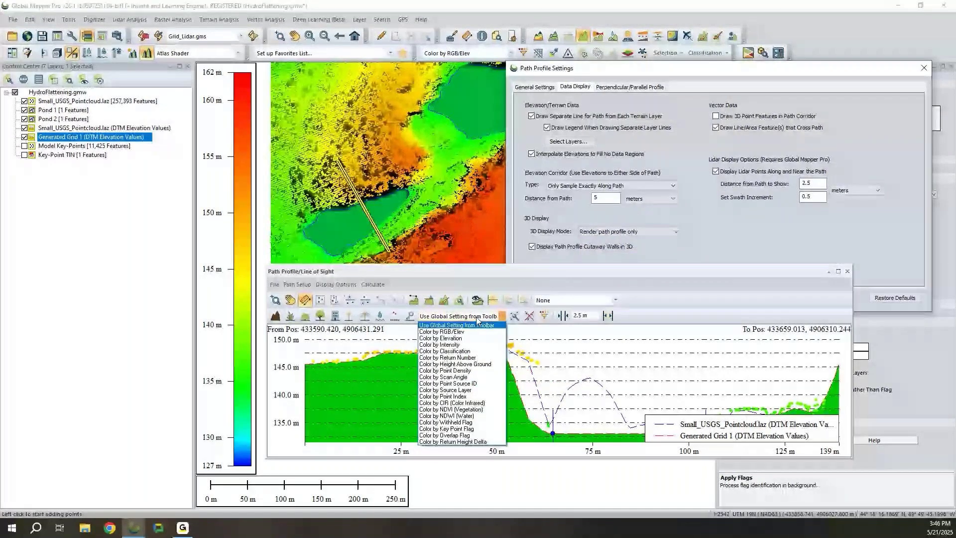
left_click(470, 353)
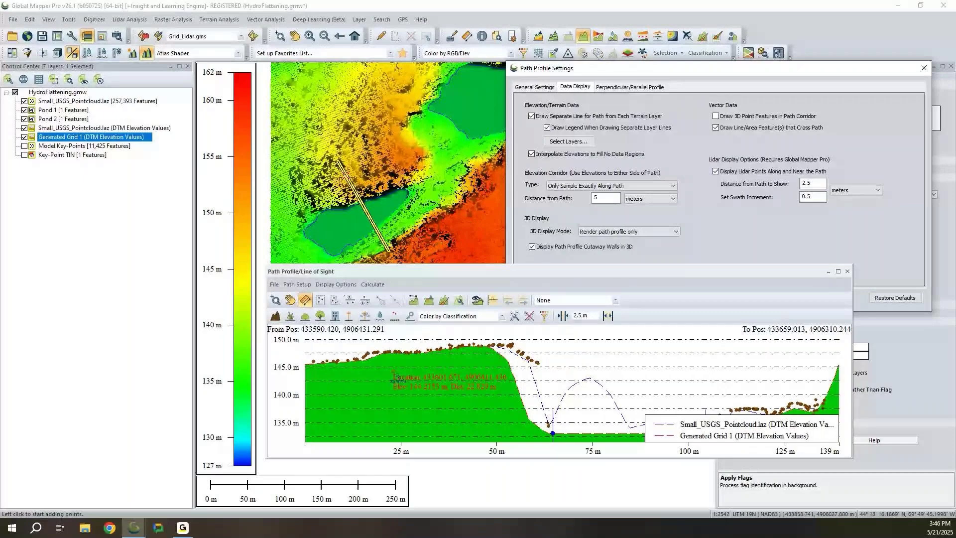
left_click(545, 316)
right_click(473, 195)
left_click(490, 371)
left_click(463, 422)
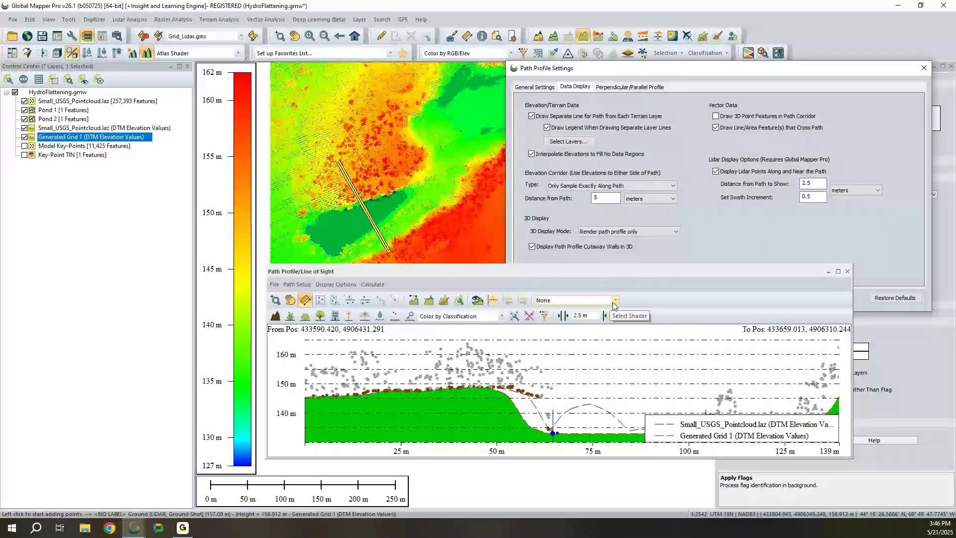
Step: Try the Default Shared Shader on the profile terrain, return the shader to None, and move the profile window clear of the map
left_click_drag(513, 273, 366, 220)
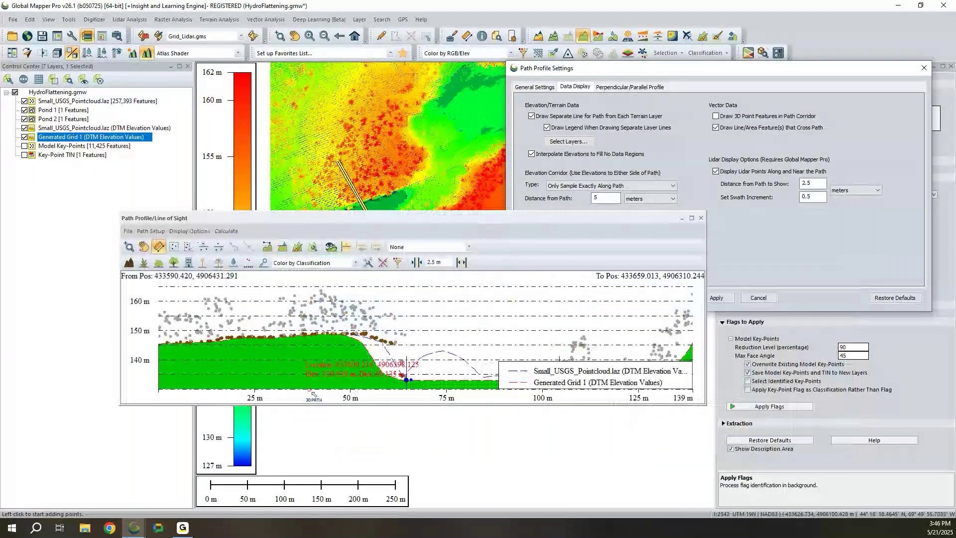
left_click(435, 248)
left_click(428, 279)
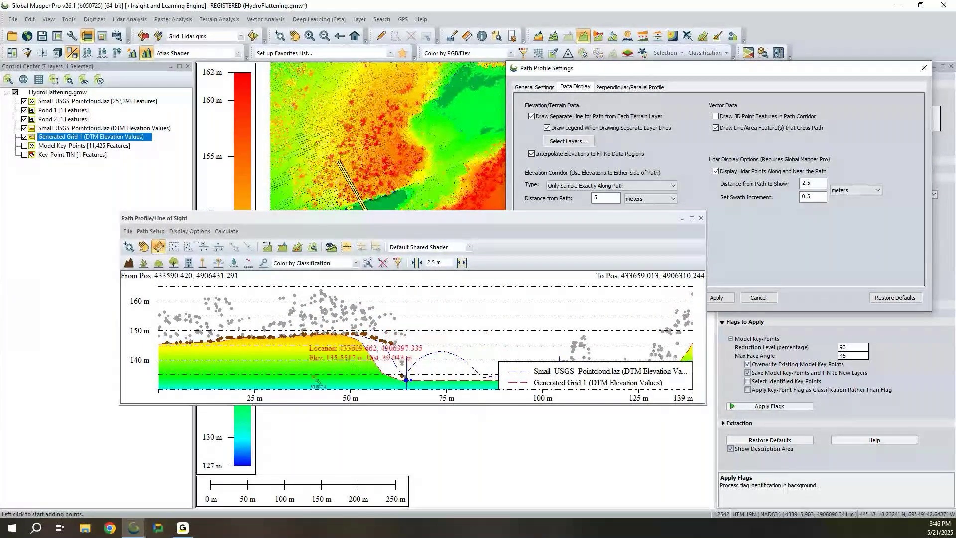
left_click(463, 247)
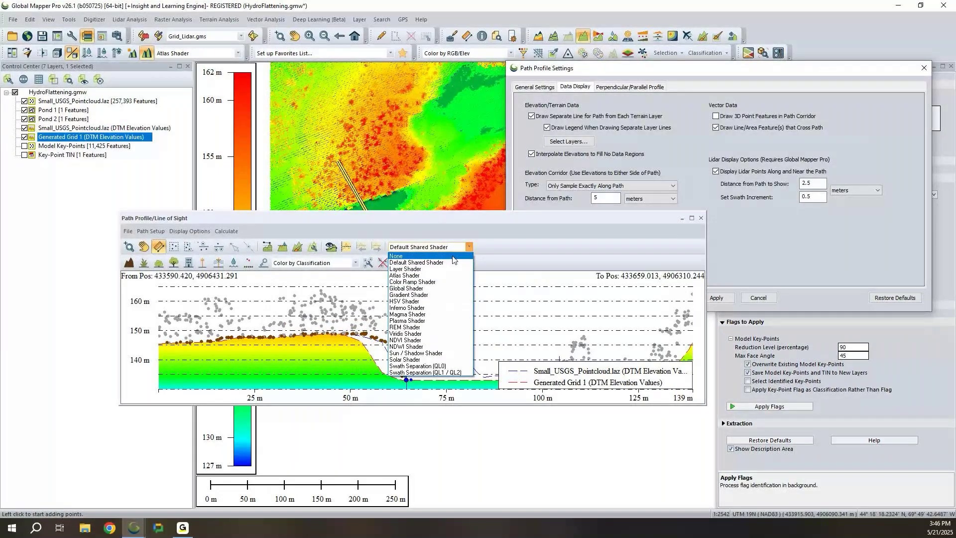
left_click(453, 257)
left_click_drag(298, 218, 398, 297)
Step: Set the path profile's 3D display mode to Render single terrain cutaway and apply it
left_click(587, 234)
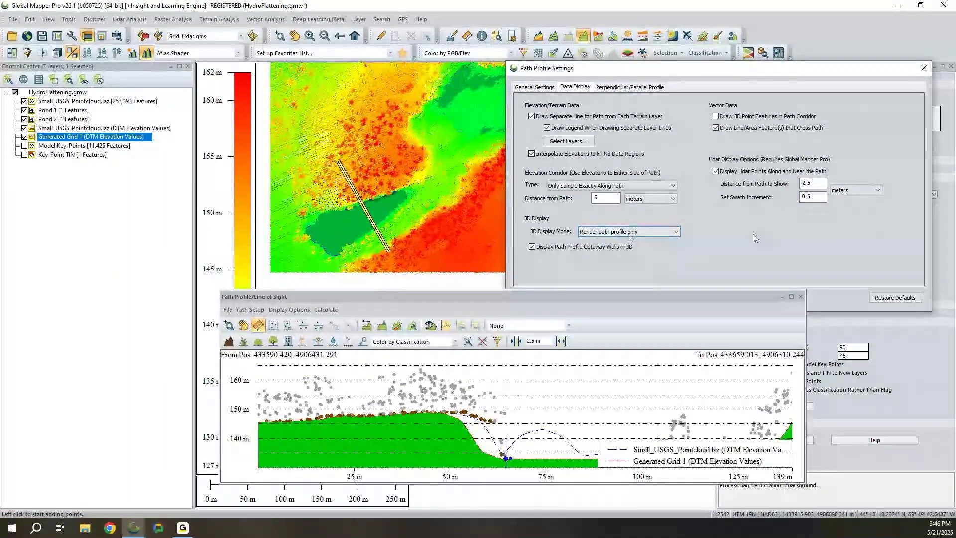
left_click_drag(725, 76, 731, 60)
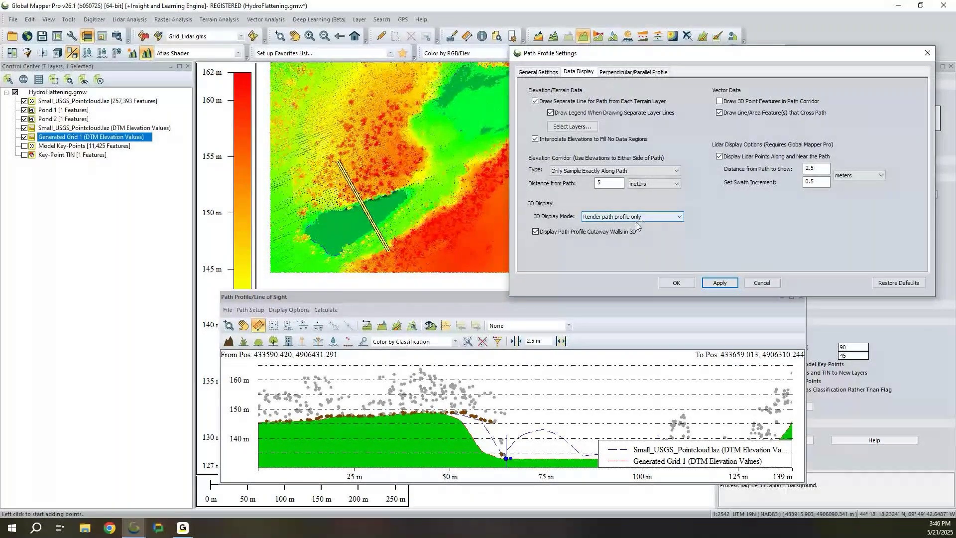
left_click(662, 214)
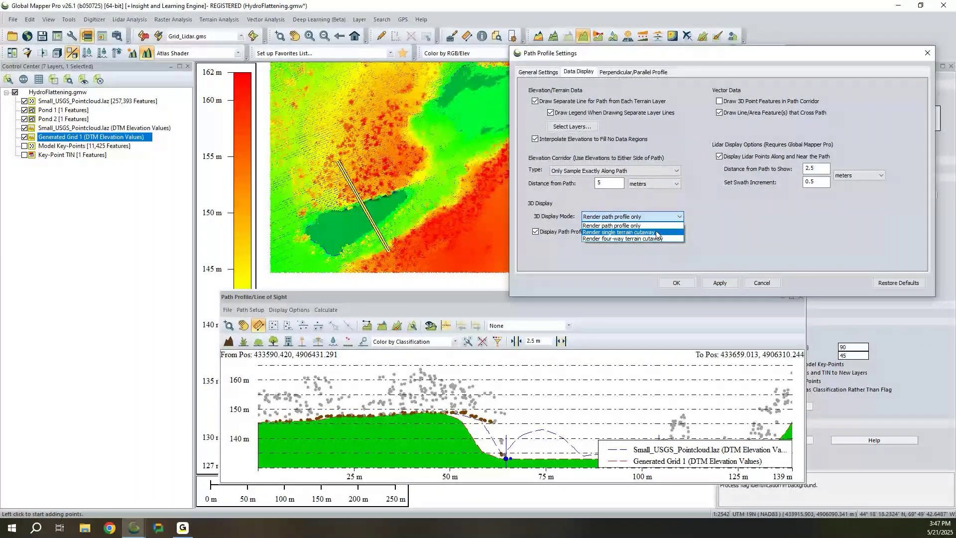
left_click(656, 232)
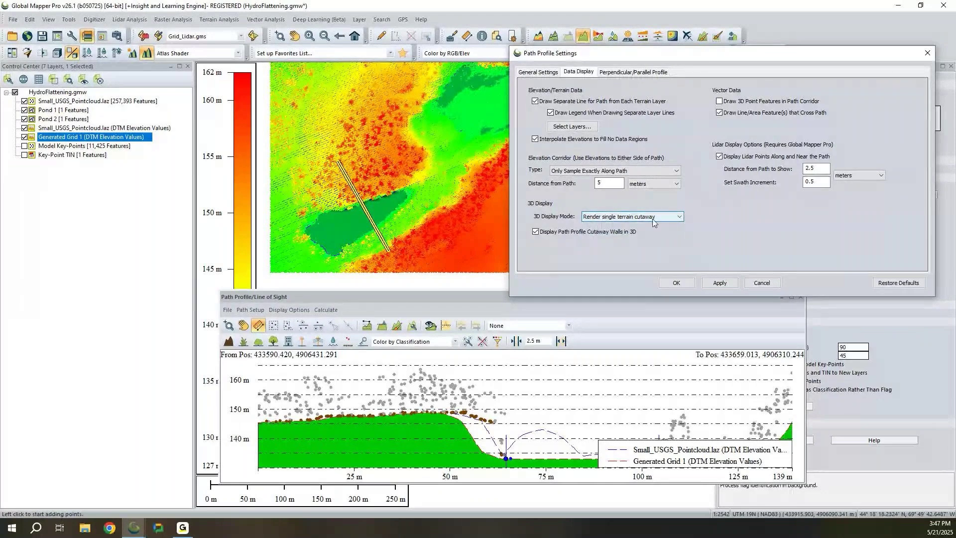
left_click(718, 286)
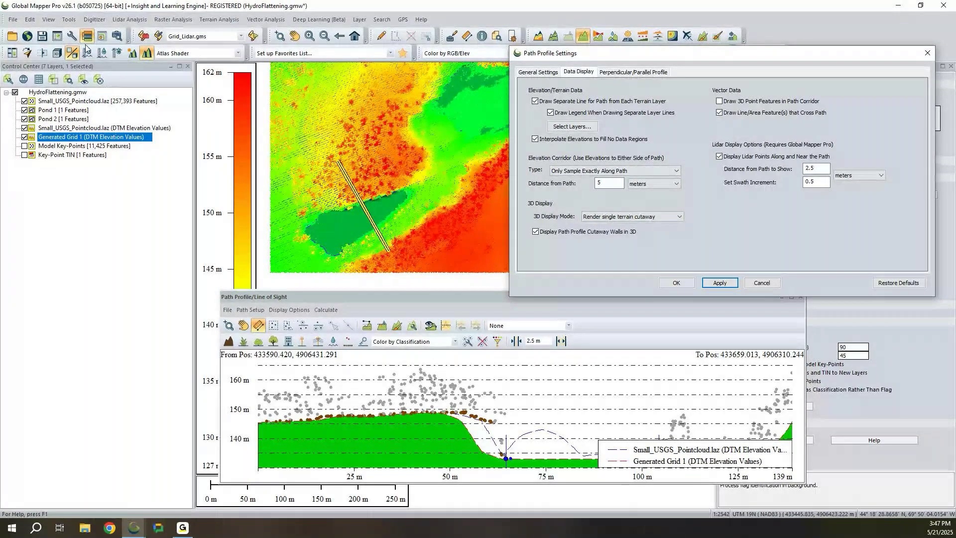
Step: Check the Show Path Profile Visualization option in the 3D view data display configuration, and dismiss the configuration without changes
left_click(72, 36)
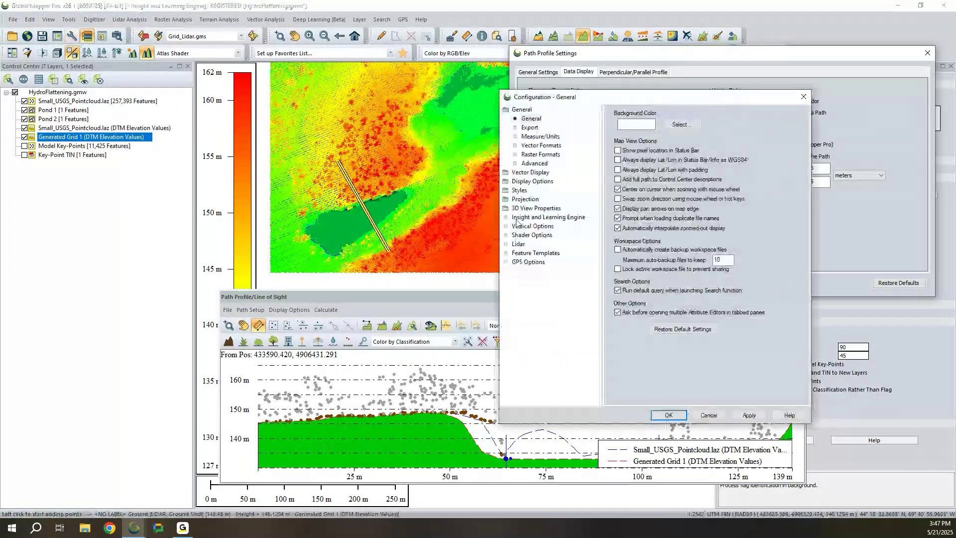
left_click(523, 208)
left_click(537, 172)
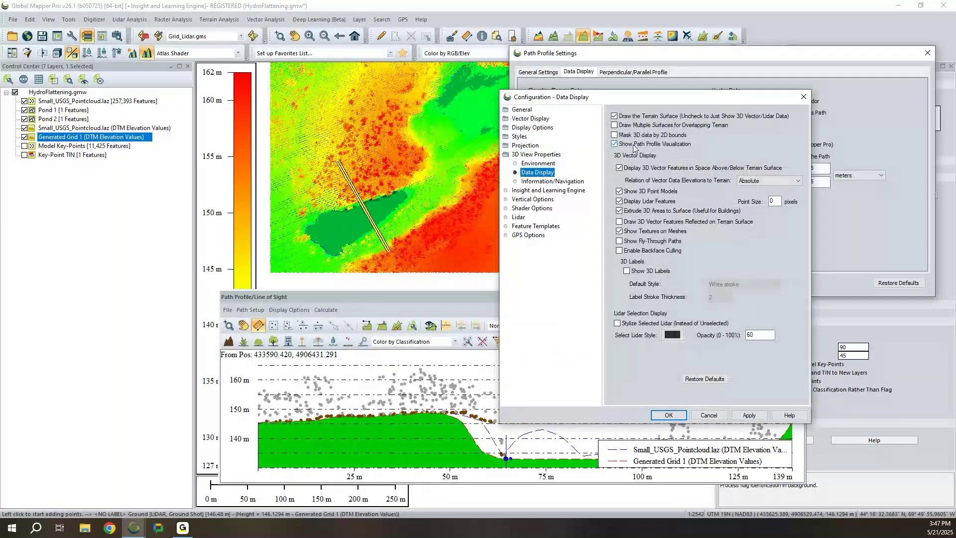
left_click(709, 415)
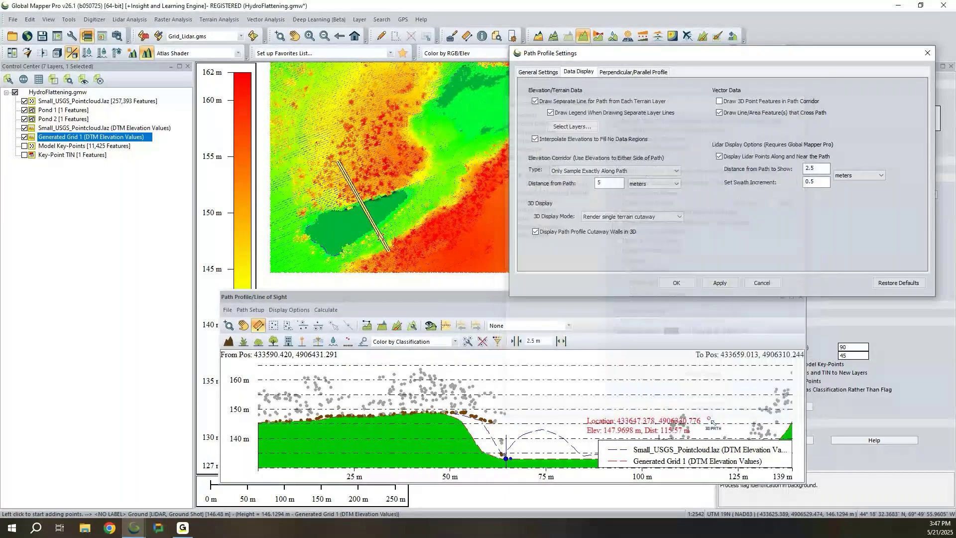
Step: Open the 3D viewer and examine the terrain cutaway along the profile path from the side and from above
left_click(58, 57)
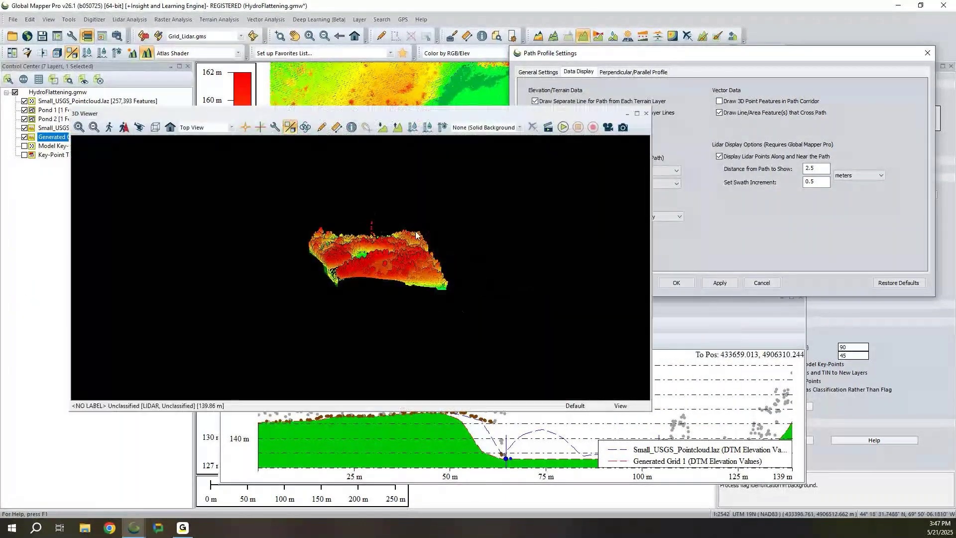
left_click_drag(293, 310, 331, 287)
scroll(331, 288, "up", 3)
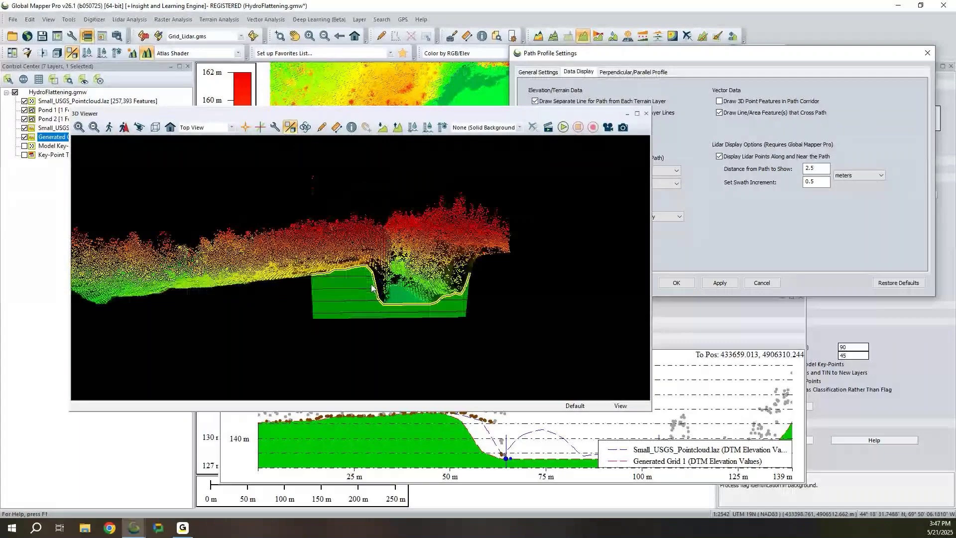
left_click_drag(469, 282, 389, 180)
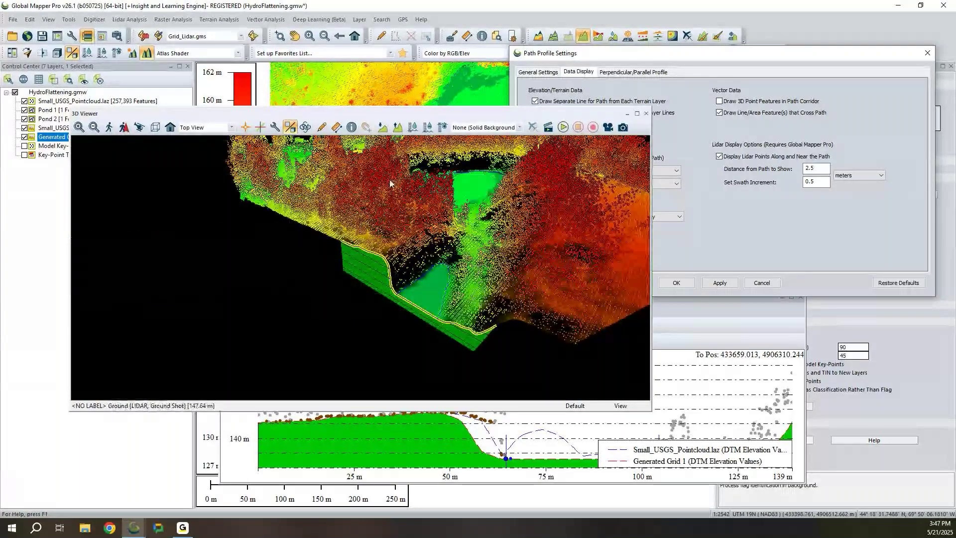
left_click_drag(434, 294, 375, 256)
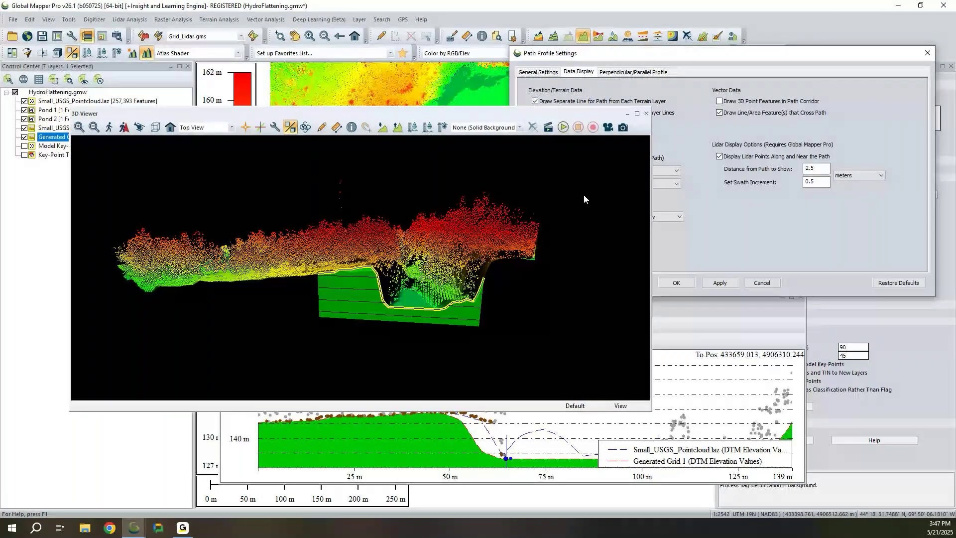
Step: Dismiss the path profile settings and move the profile window to just below the smaller pond
left_click(763, 202)
left_click_drag(737, 53, 661, 60)
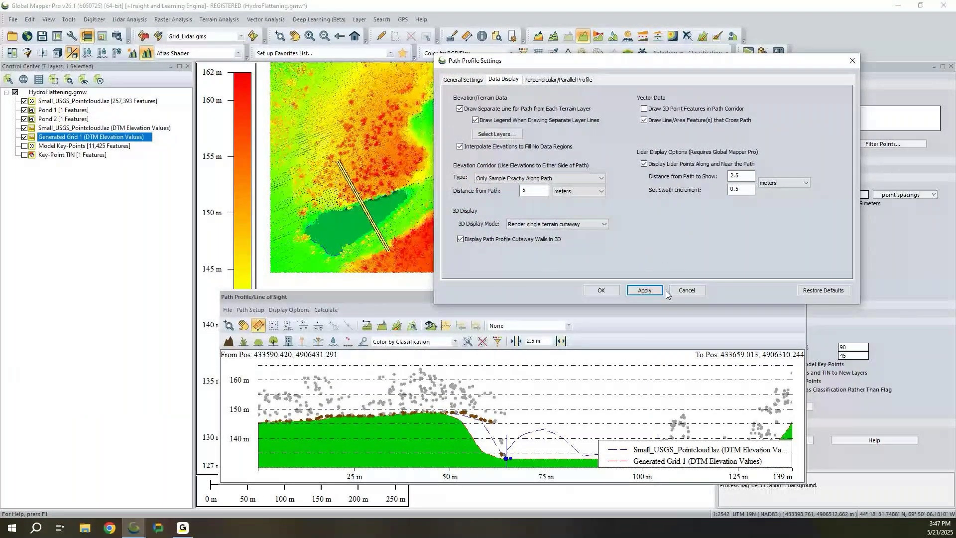
left_click(682, 290)
left_click_drag(633, 302, 621, 283)
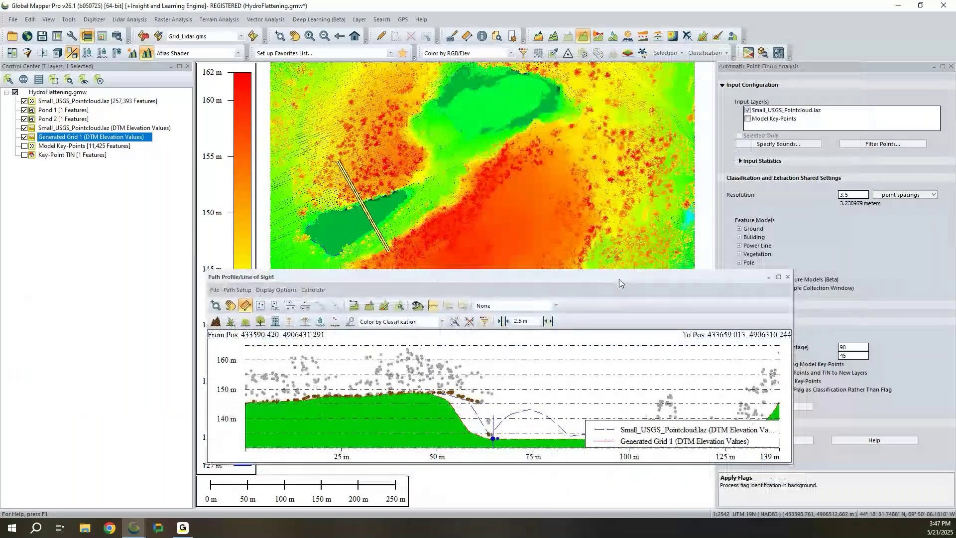
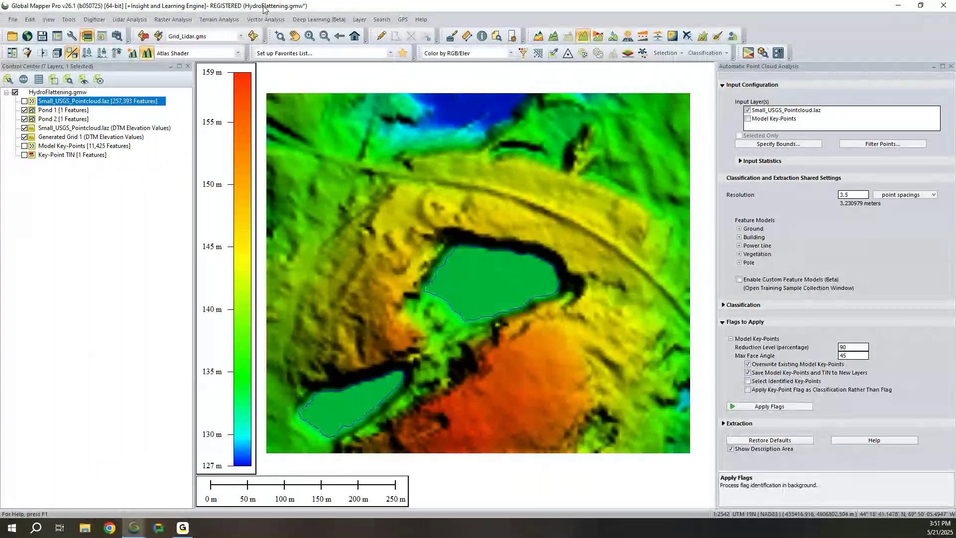
Step: Hide Pond 1, Pond 2 and the Small_USGS_Pointcloud.laz DTM grid, leaving Generated Grid 1 displayed, and close the Automatic Point Cloud Analysis pane
left_click(24, 110)
left_click(25, 119)
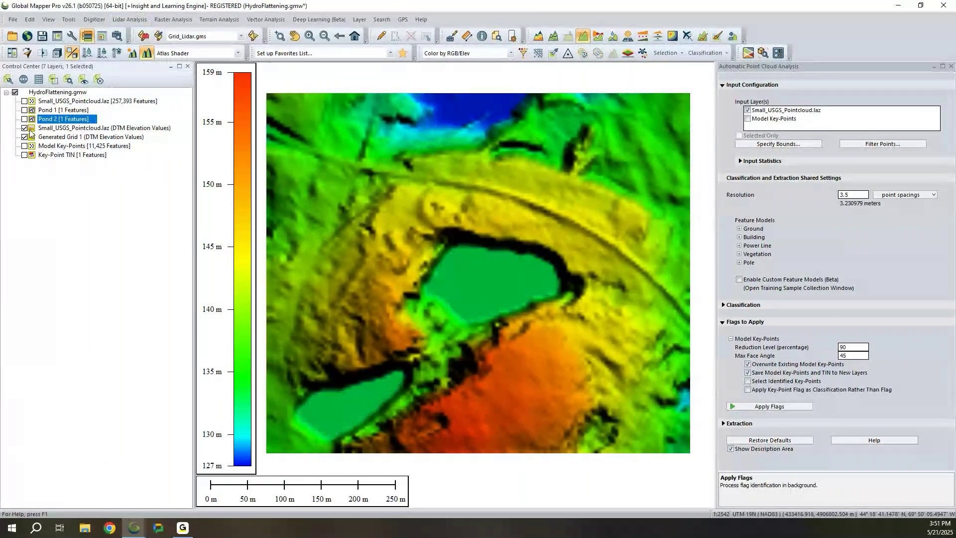
left_click(24, 128)
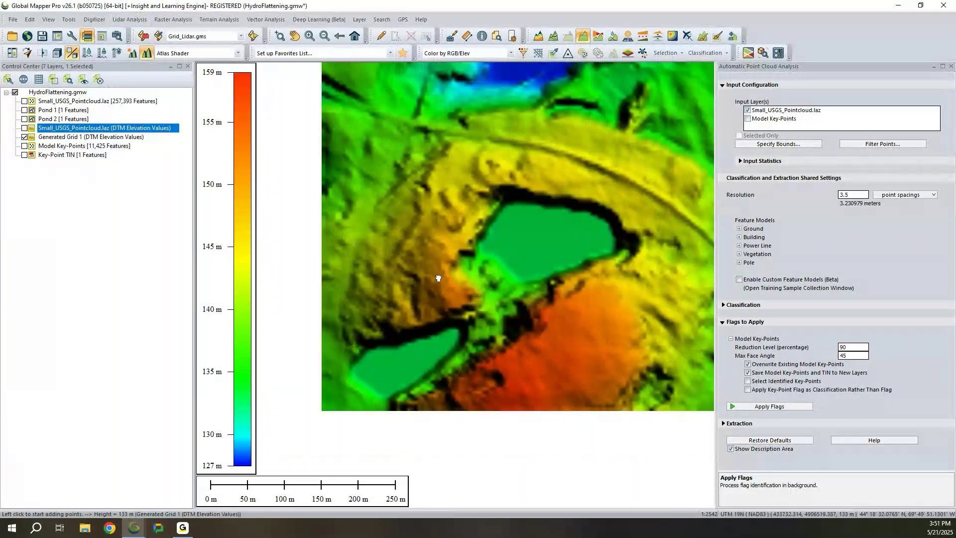
scroll(388, 318, "up", 5)
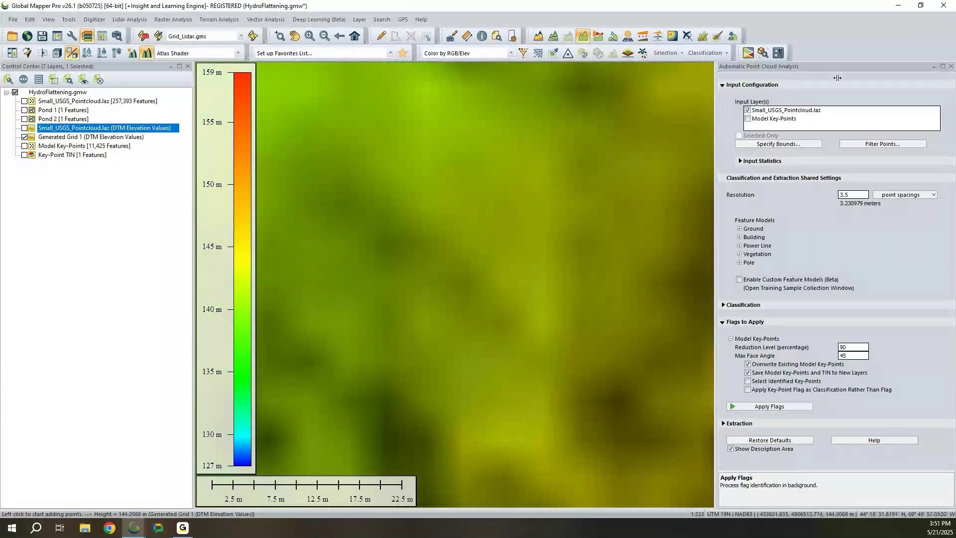
left_click(951, 66)
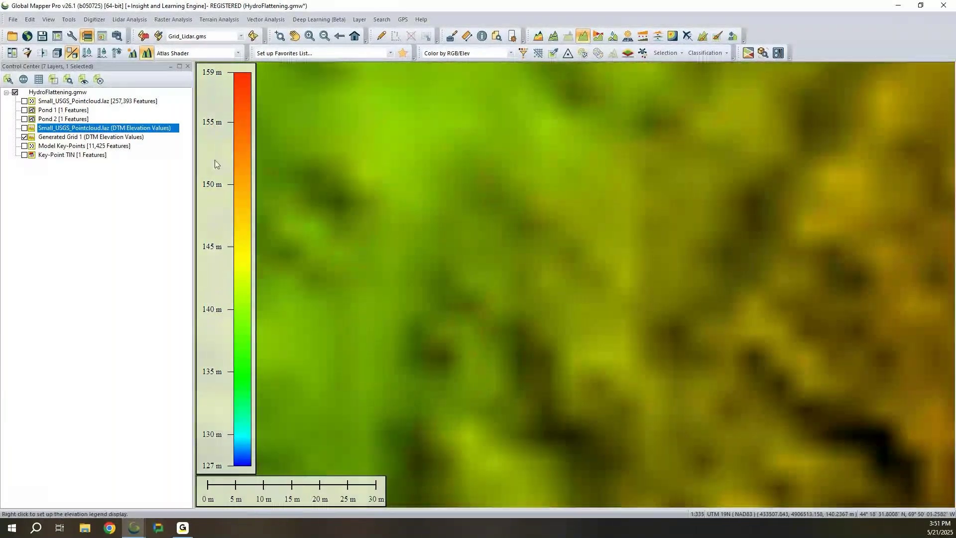
Step: Enable Color Elevations Based on Visible Elevation Values in the vertical options, apply it, and check the coloring at different map extents
left_click(72, 37)
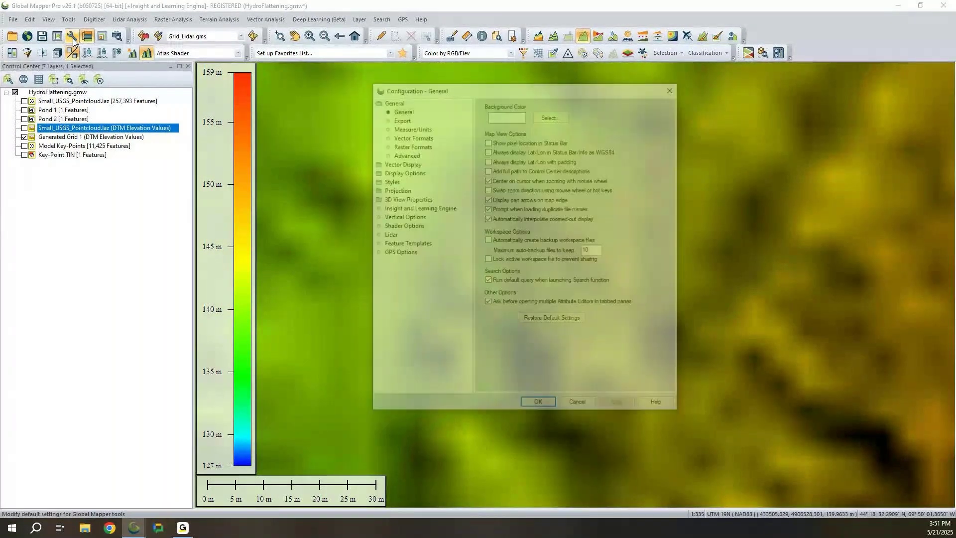
left_click(412, 217)
left_click_drag(527, 89, 749, 92)
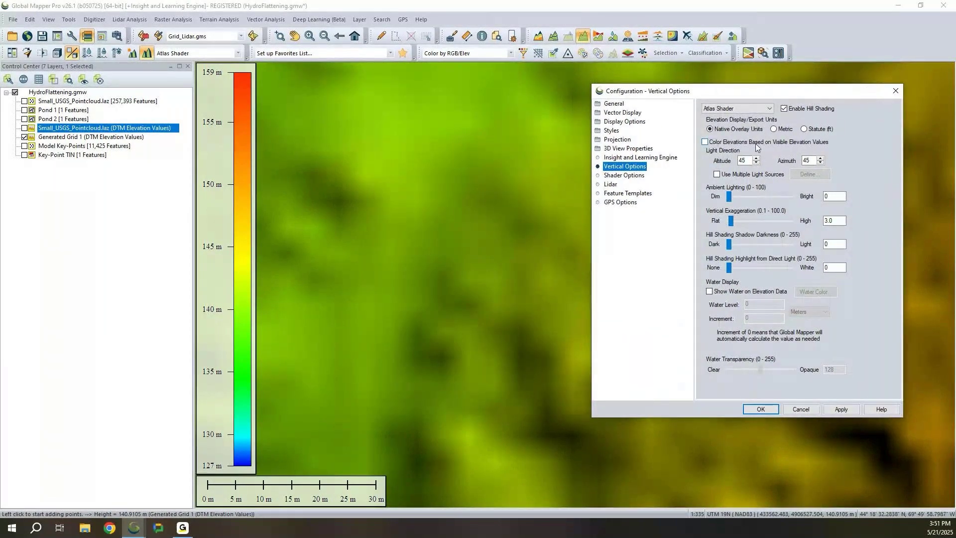
left_click(705, 142)
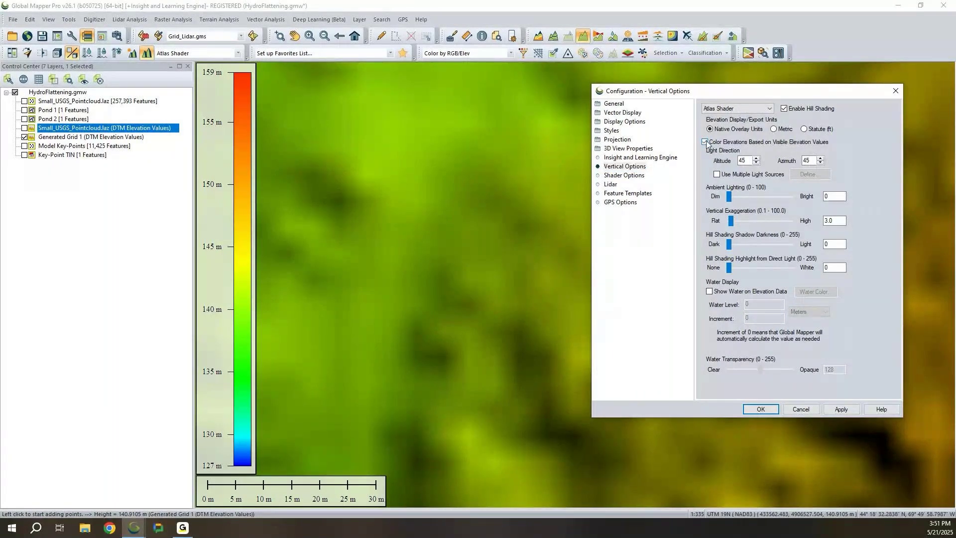
left_click(839, 410)
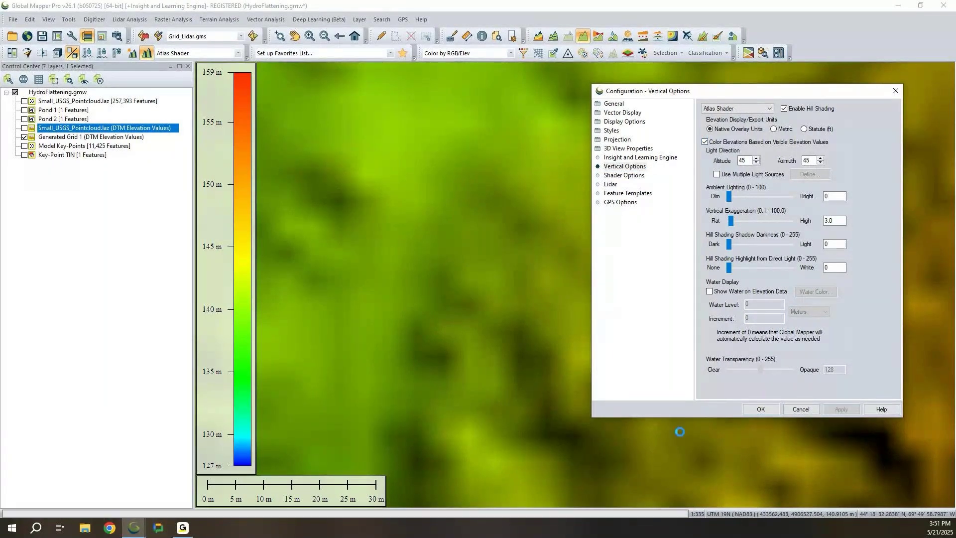
scroll(502, 238, "down", 3)
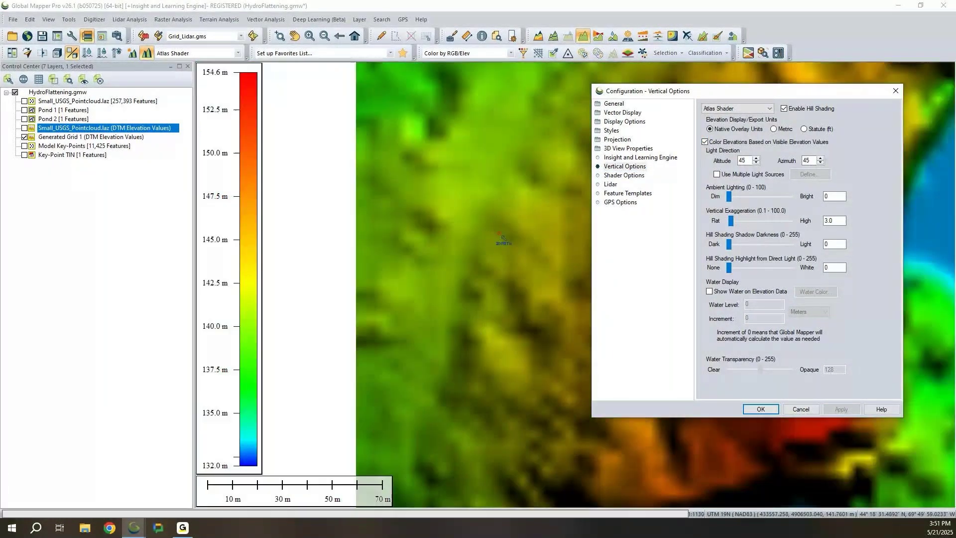
scroll(427, 198, "up", 3)
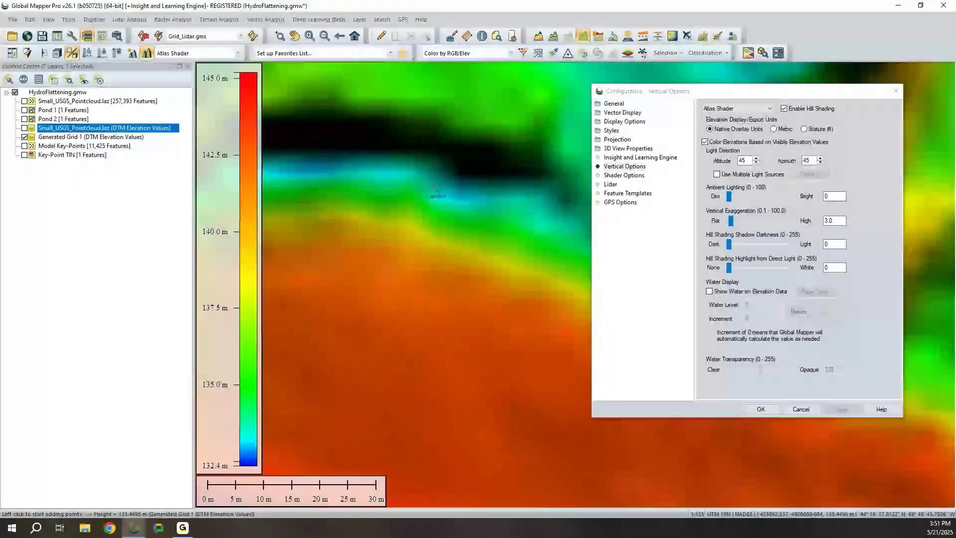
Step: Check how the elevation coloring adapts around the larger pond at different map extents, and close the configuration settings
left_click_drag(433, 187, 440, 249)
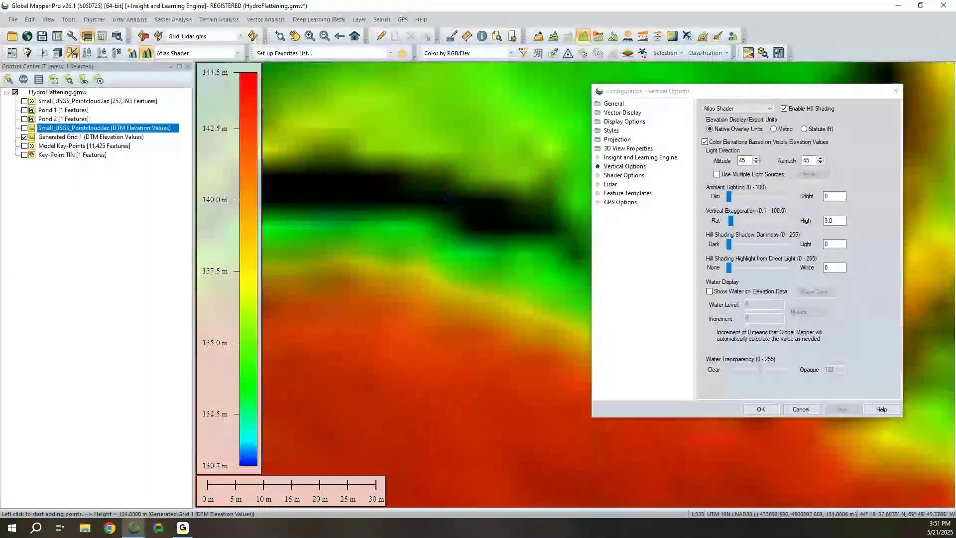
scroll(441, 252, "down", 3)
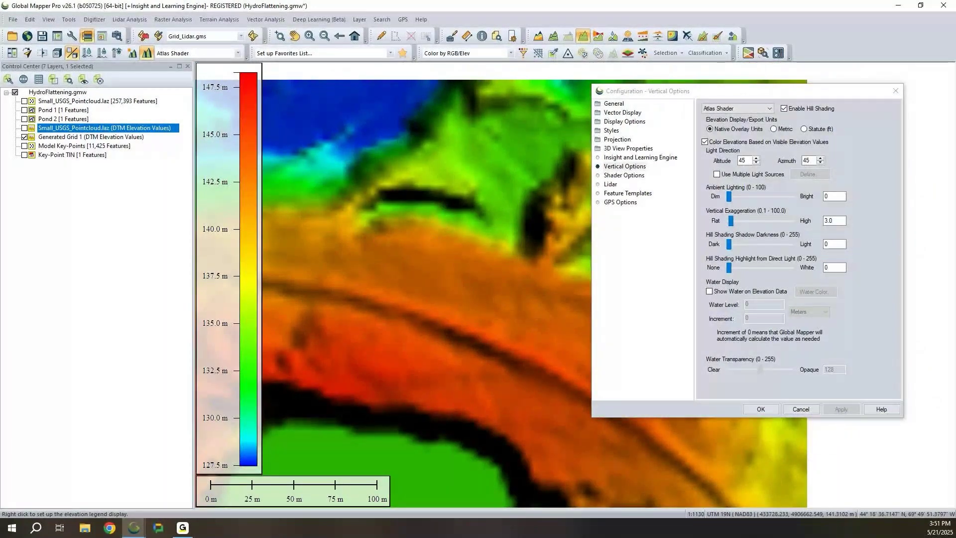
key("alt+Tab")
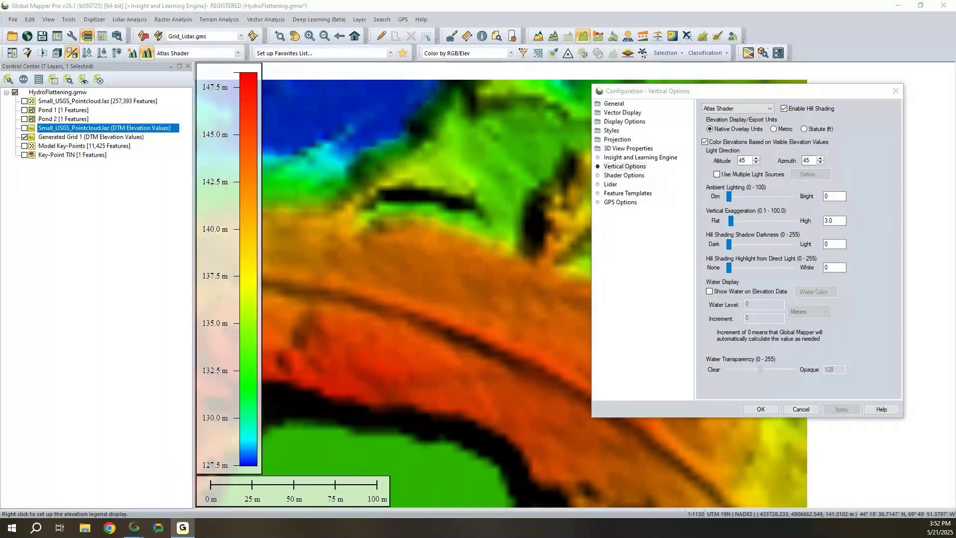
key("Return")
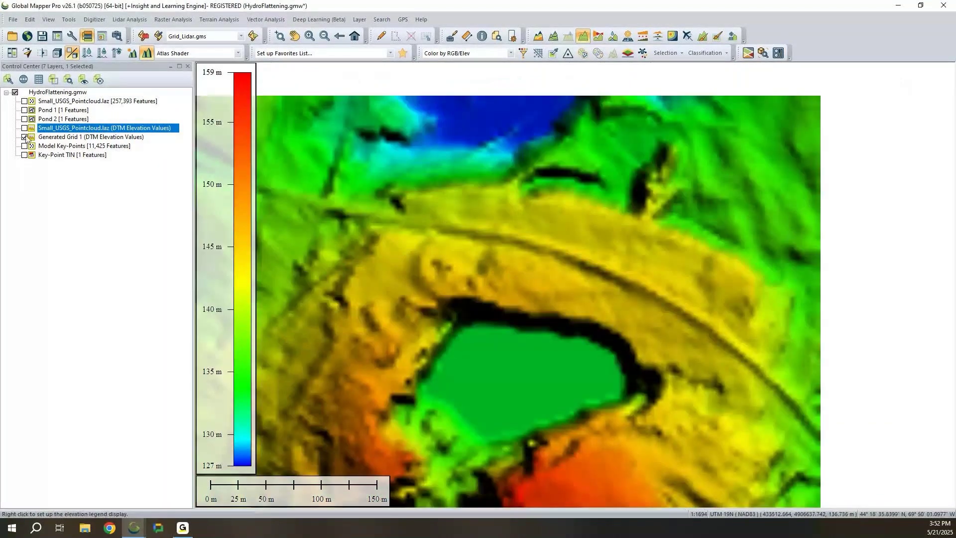
Step: Display the Small_USGS_Pointcloud.laz point cloud instead of Generated Grid 1 and filter it to Ground points only
left_click(24, 137)
left_click(25, 101)
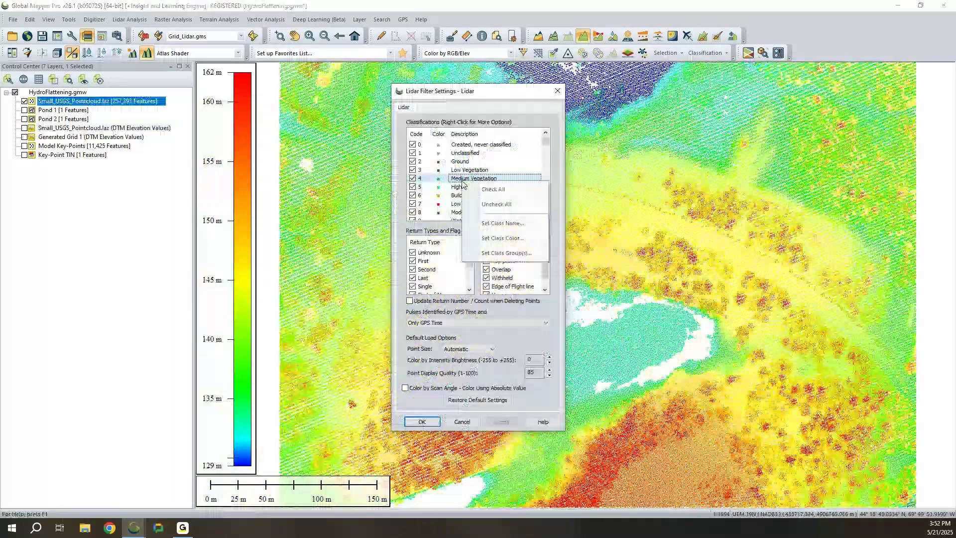
left_click(485, 209)
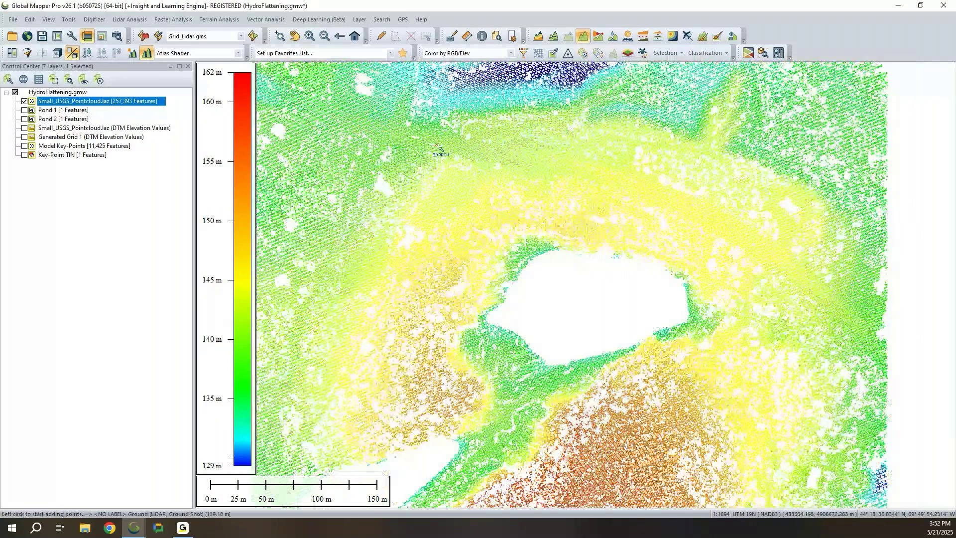
key("alt+d")
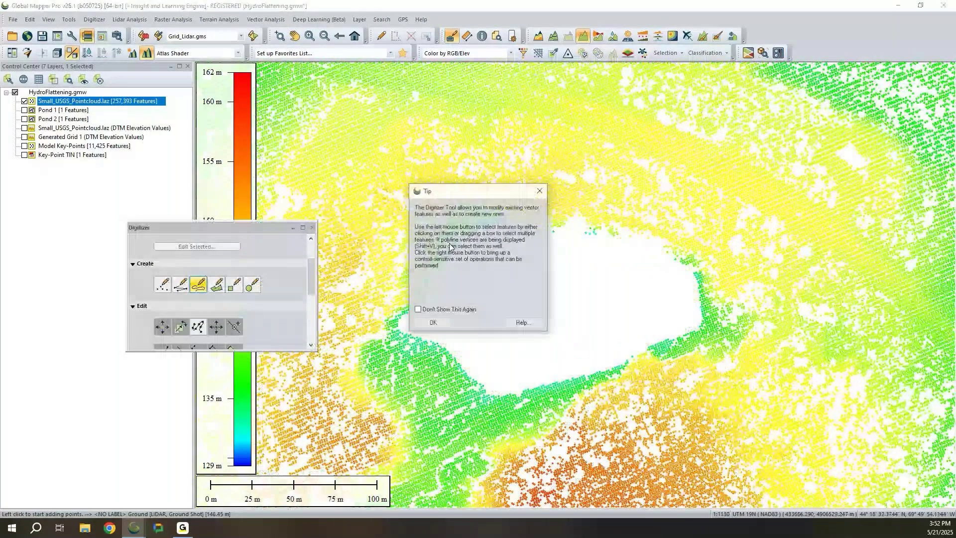
left_click(432, 323)
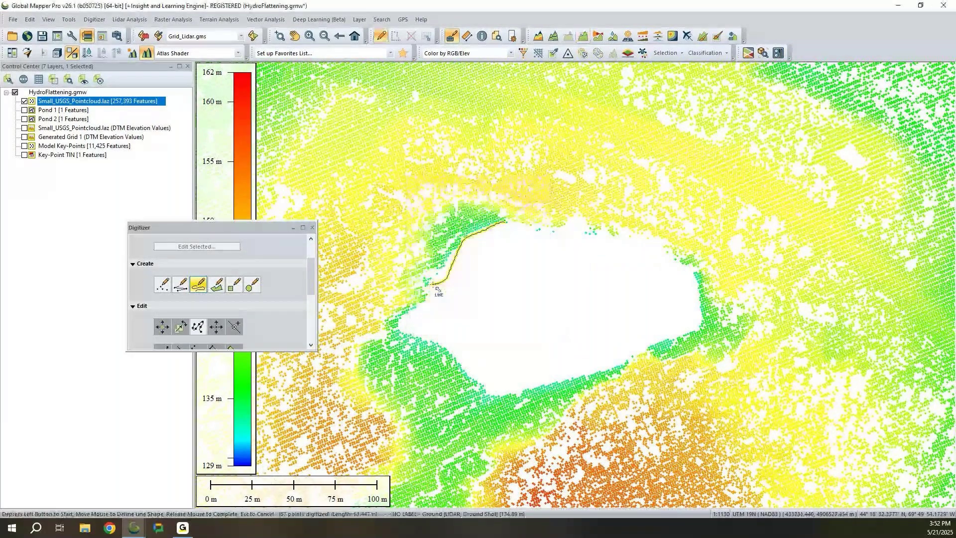
key("Escape")
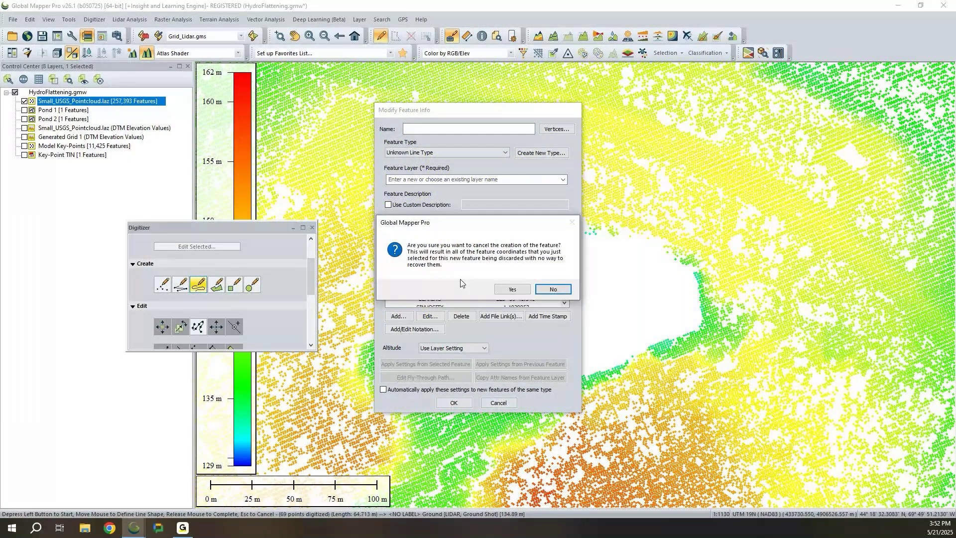
left_click(512, 289)
scroll(531, 299, "down", 3)
mouse_move(532, 299)
left_mouse_down()
mouse_move(611, 323)
mouse_move(750, 332)
left_mouse_up()
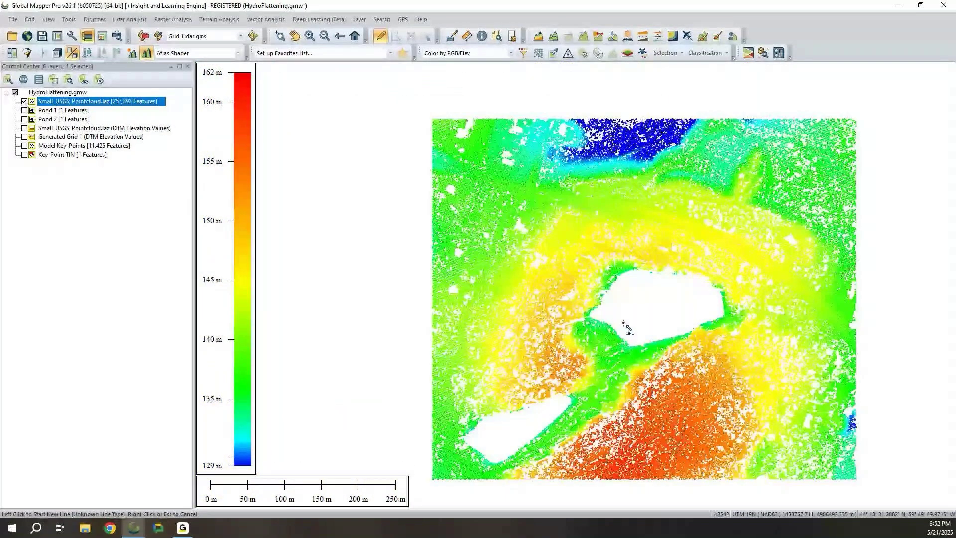
left_click(394, 37)
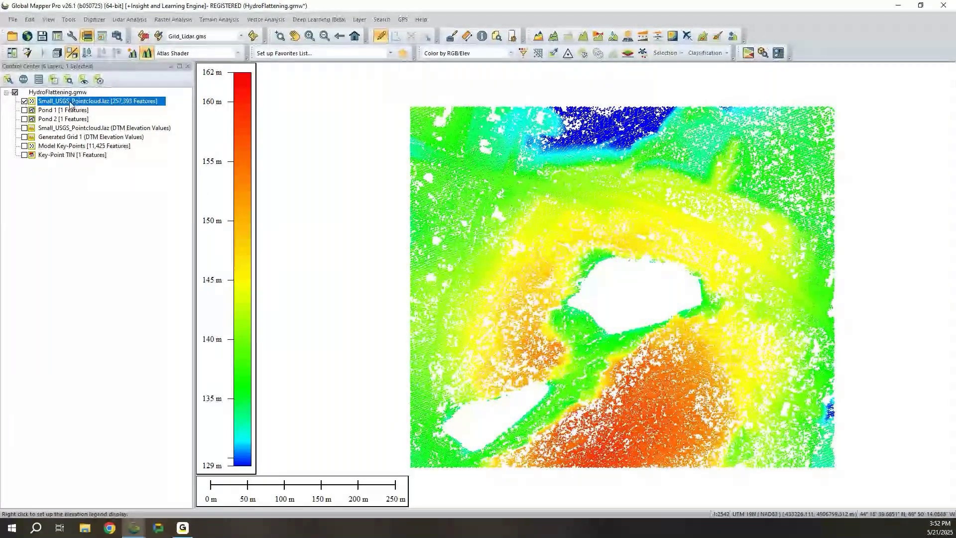
Step: Create a polygonal coverage area for Small_USGS_Pointcloud.laz using a concave hull smoothing factor of 1
right_click(70, 104)
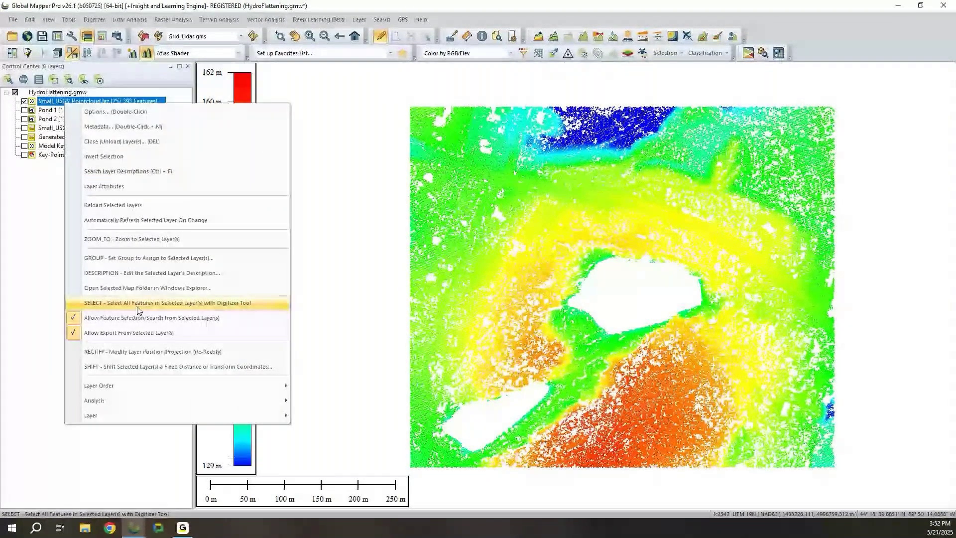
mouse_move(249, 416)
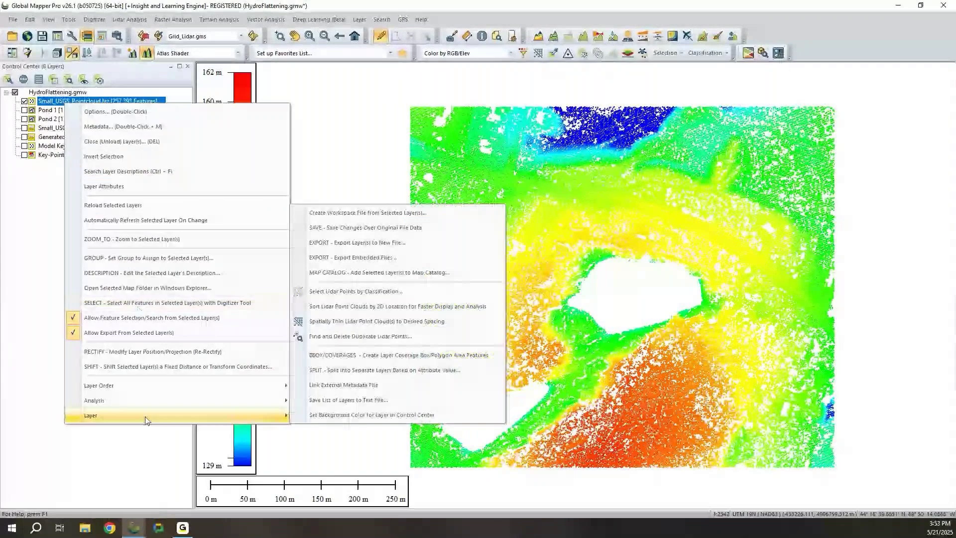
left_click(373, 355)
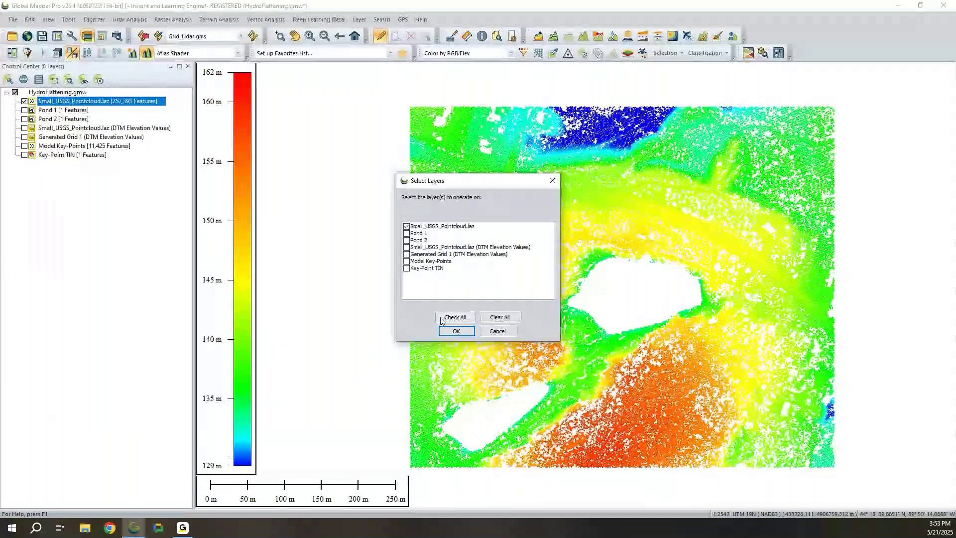
left_click(456, 330)
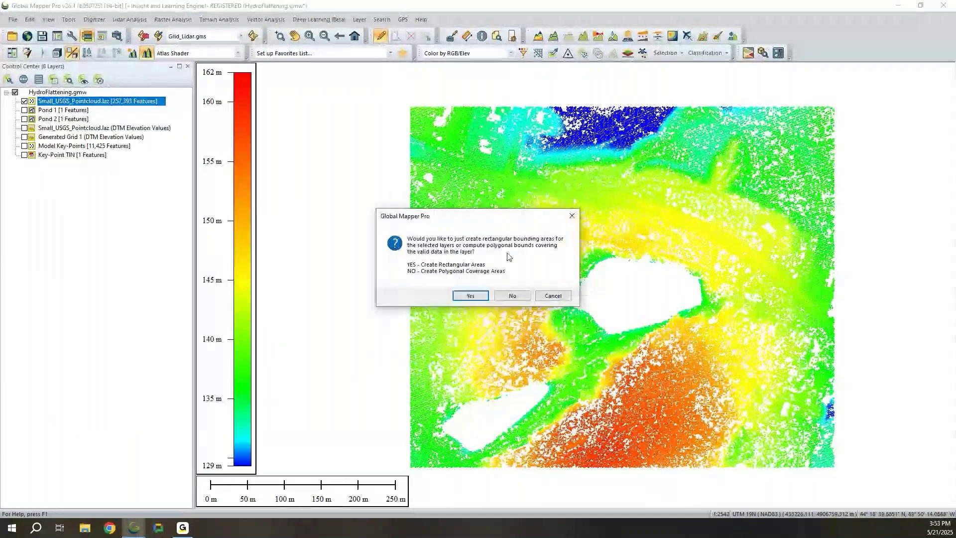
left_click(513, 296)
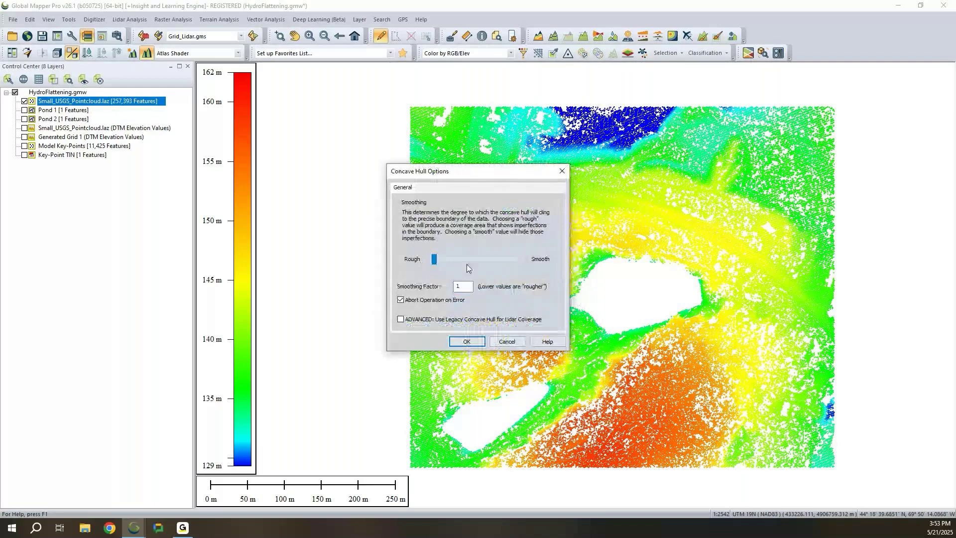
left_click(466, 342)
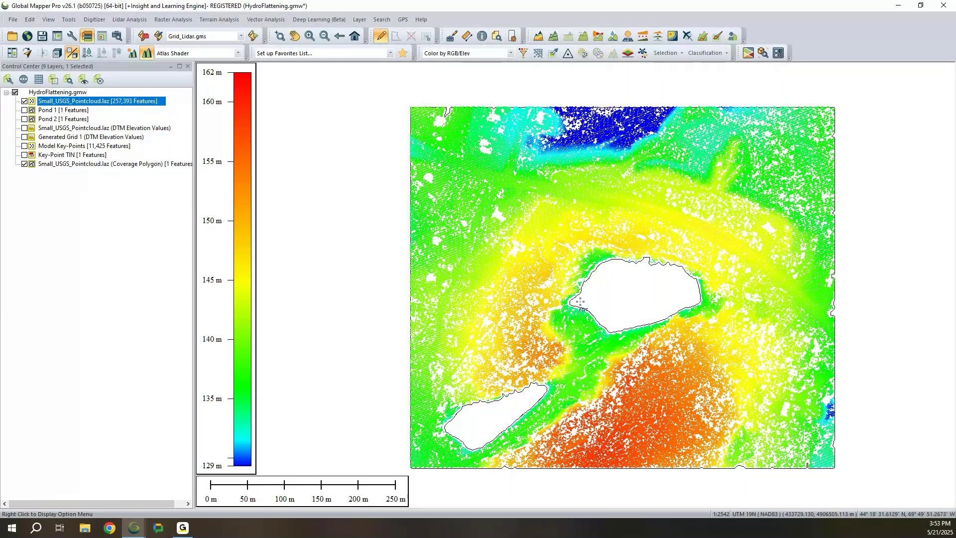
Step: Inspect the coverage outline along the larger pond and select the coverage polygon together with that pond's island
left_click(597, 310)
scroll(596, 309, "up", 2)
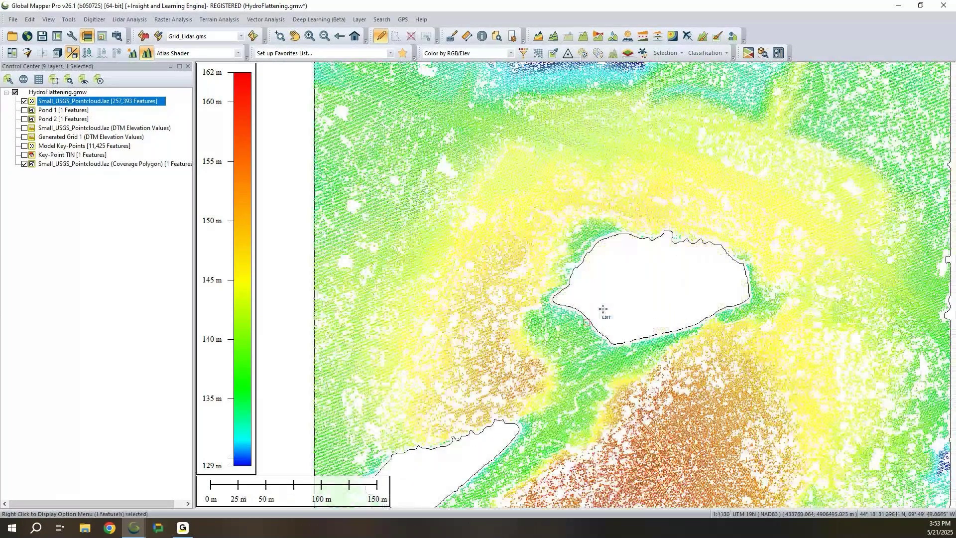
scroll(603, 310, "up", 2)
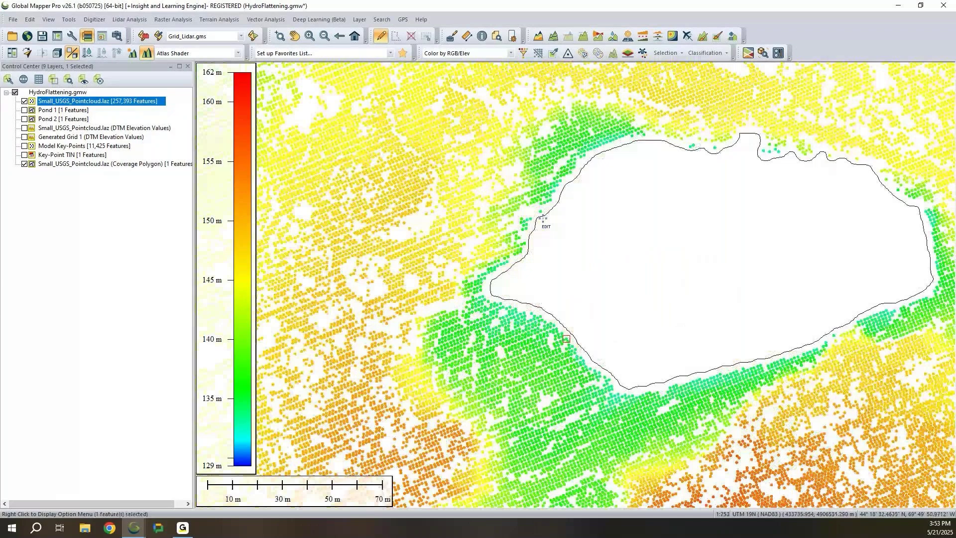
scroll(541, 234, "down", 3)
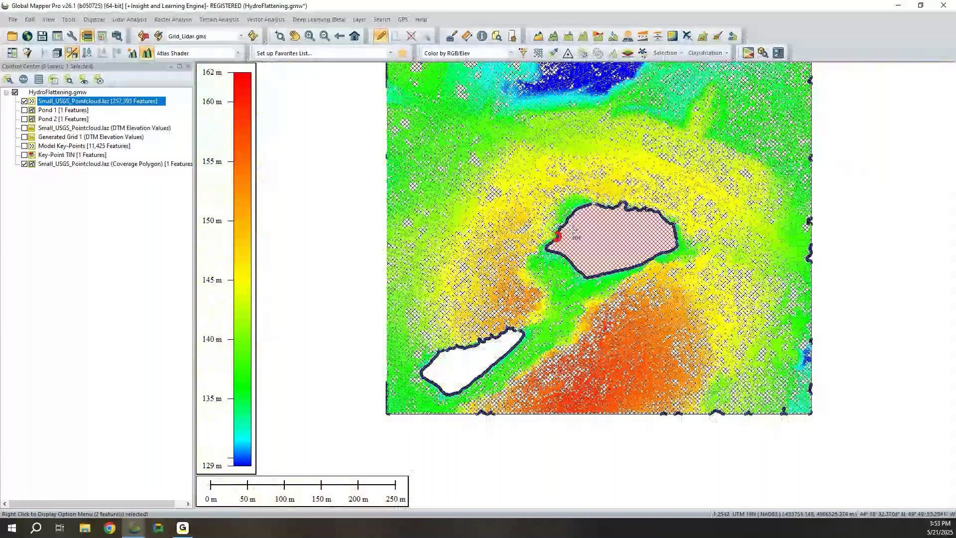
left_click_drag(574, 231, 512, 285)
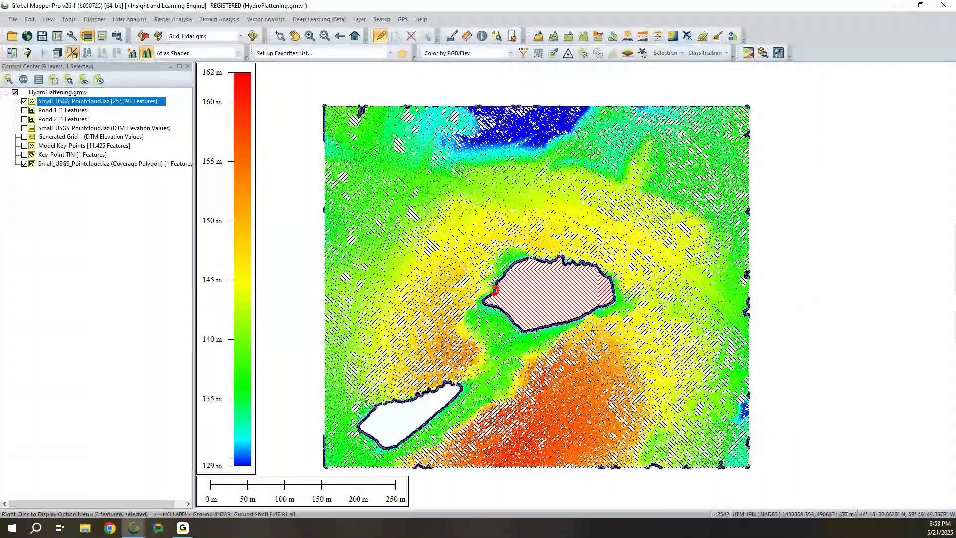
scroll(532, 310, "up", 1)
Step: Create a new area feature from the selected pond island on a layer named Pond 3
right_click(532, 311)
mouse_move(614, 202)
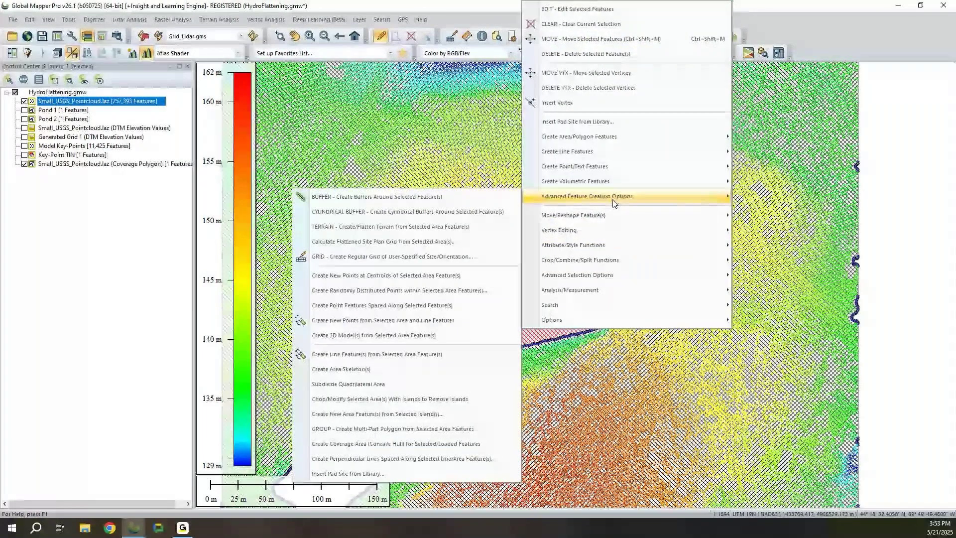
mouse_move(629, 139)
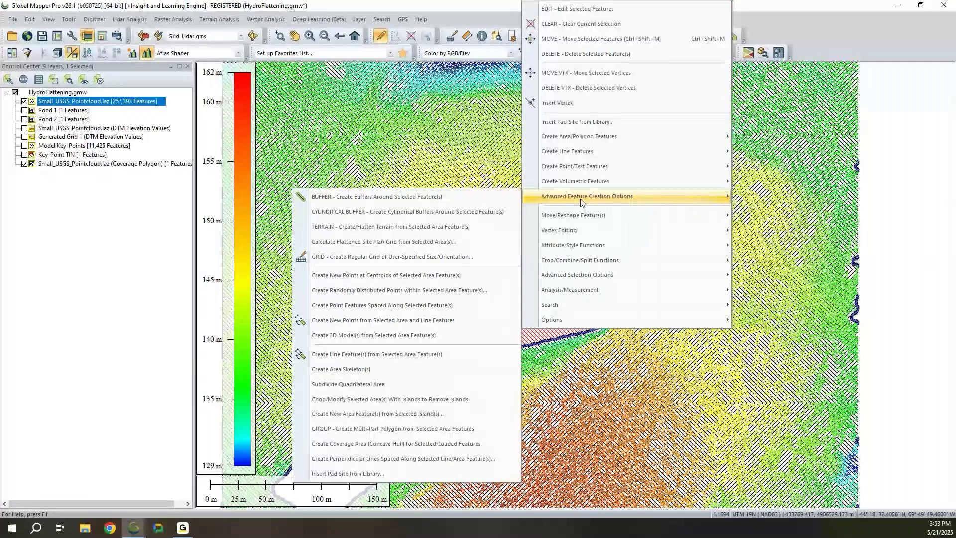
left_click(381, 418)
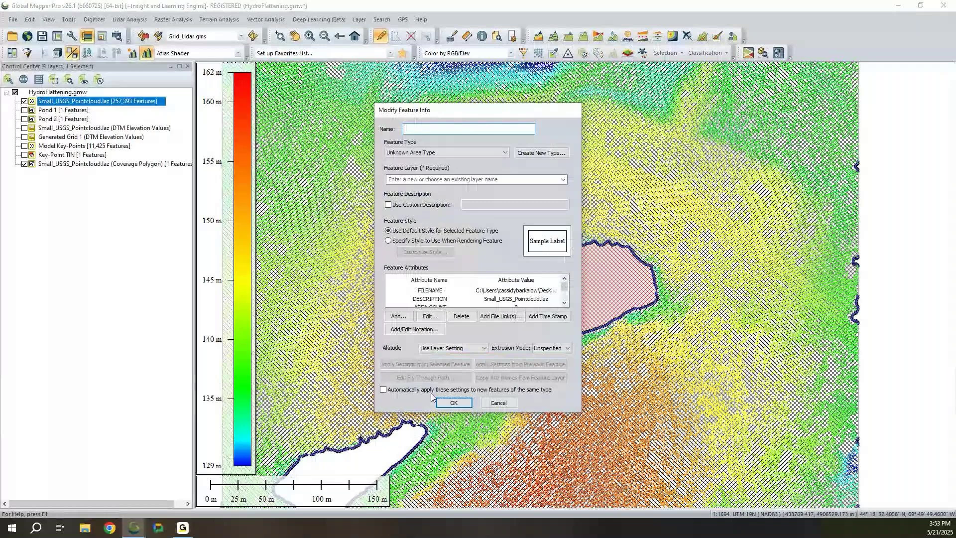
left_click(474, 179)
type("Pond 3")
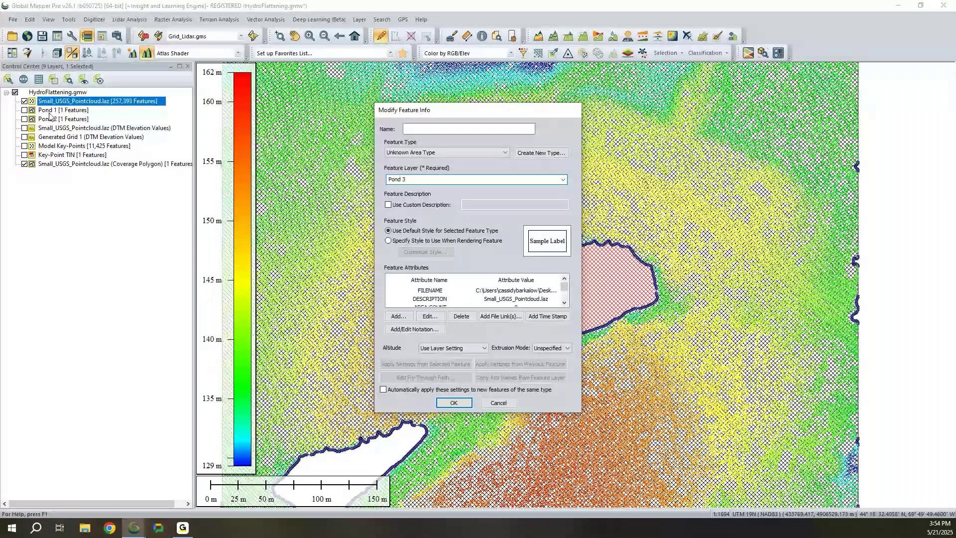
key("Return")
Step: Hide the Small_USGS_Pointcloud.laz coverage polygon layer and select the Pond 3 area feature on the map
left_click(24, 164)
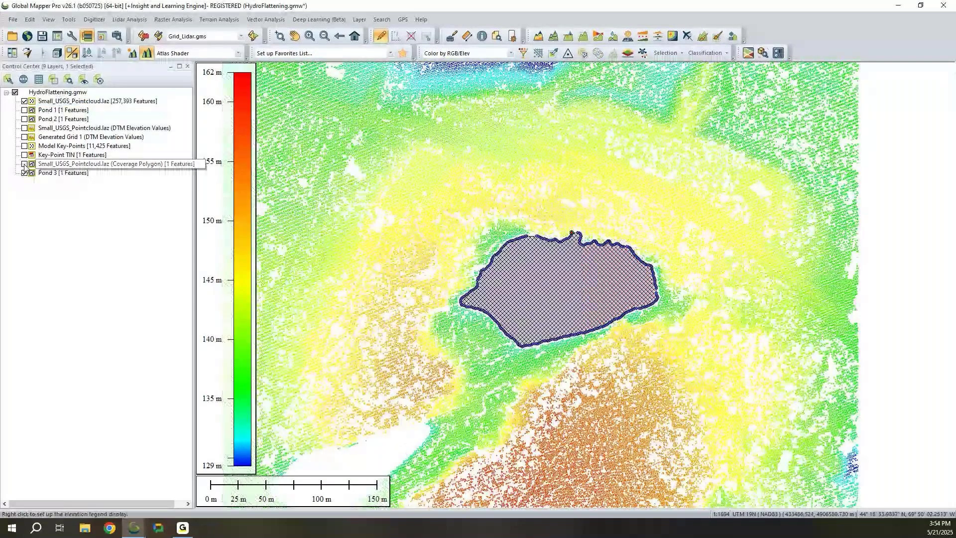
left_click(55, 164)
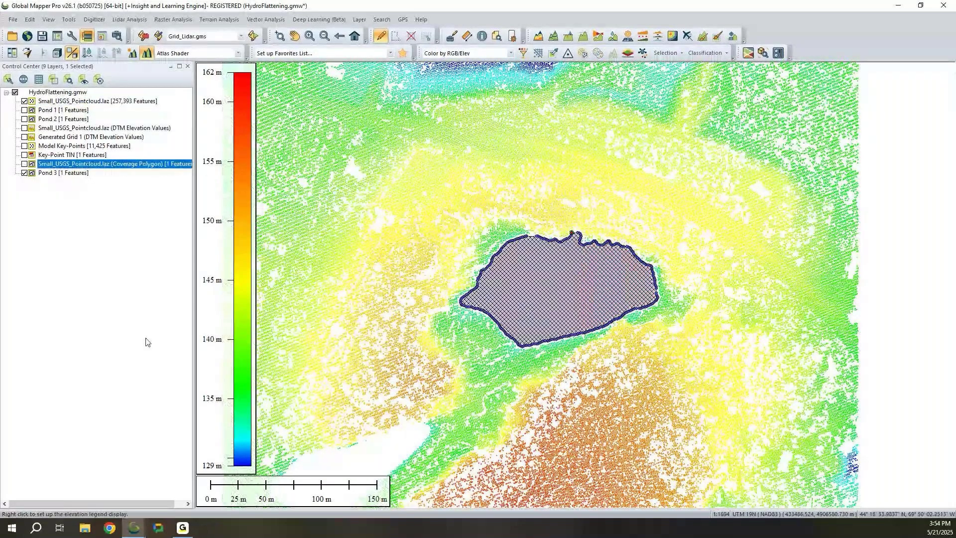
scroll(507, 264, "down", 2)
scroll(507, 264, "up", 3)
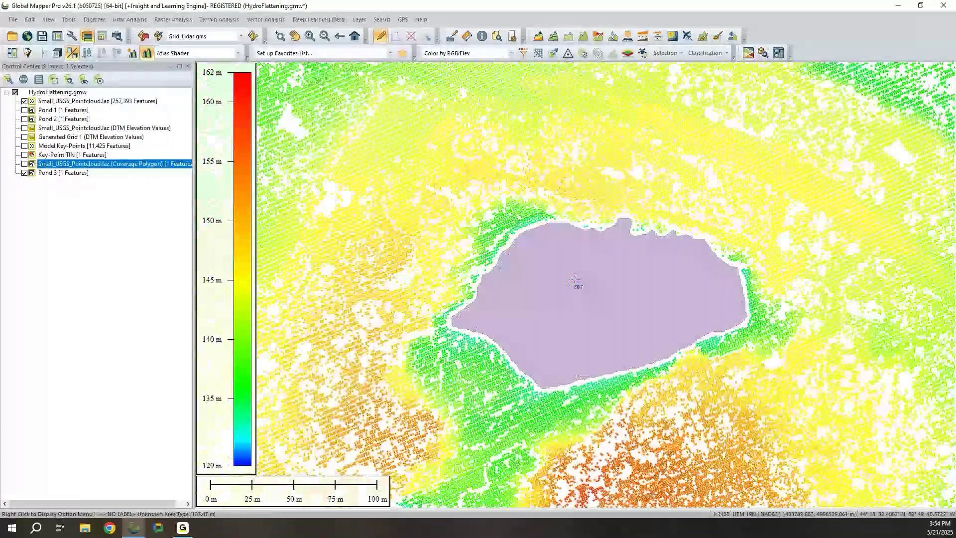
left_click(575, 280)
scroll(357, 282, "up", 1)
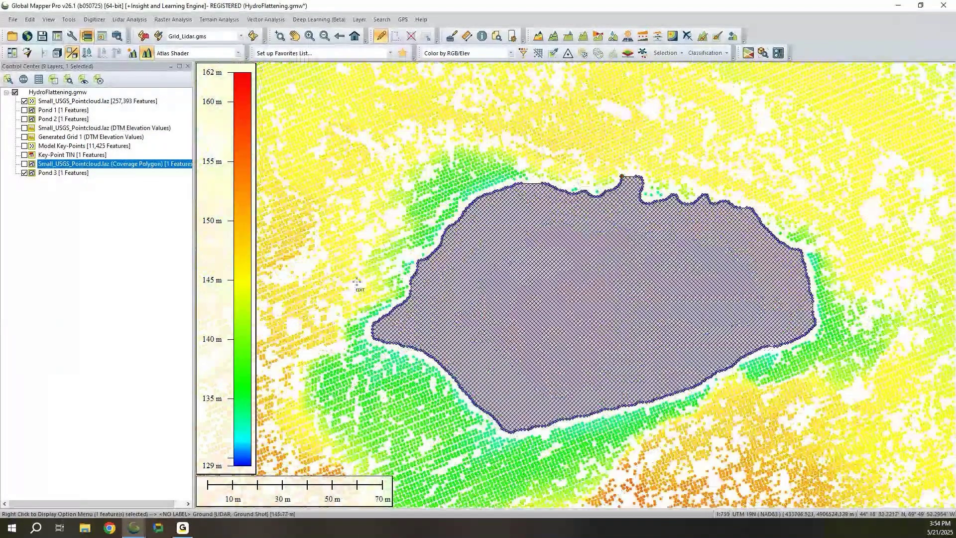
Step: Grid Small_USGS_Pointcloud.laz and Pond 3 with Binning (Minimum Value - DTM), point spacing multiple 5, and 3D features as soft-edge breaklines at 2 samples
left_click(537, 35)
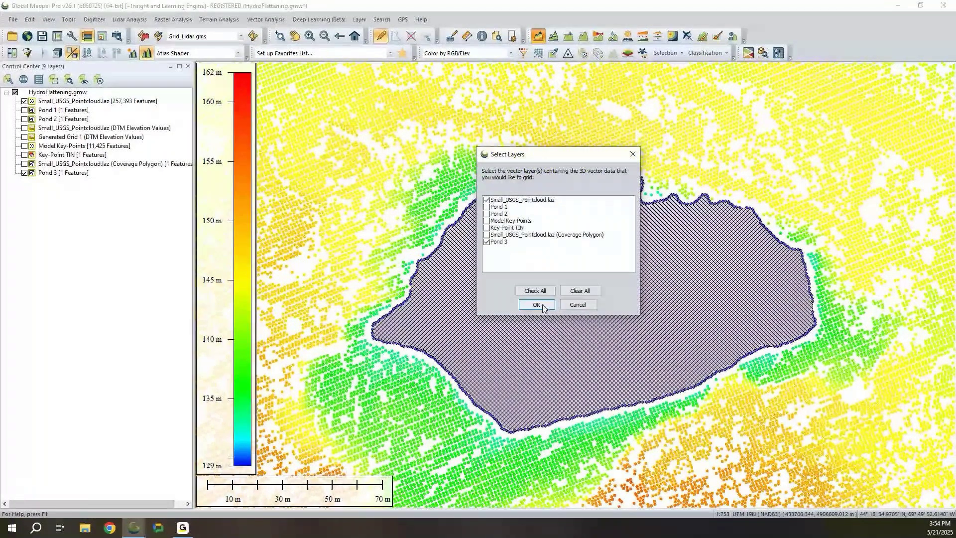
left_click(542, 306)
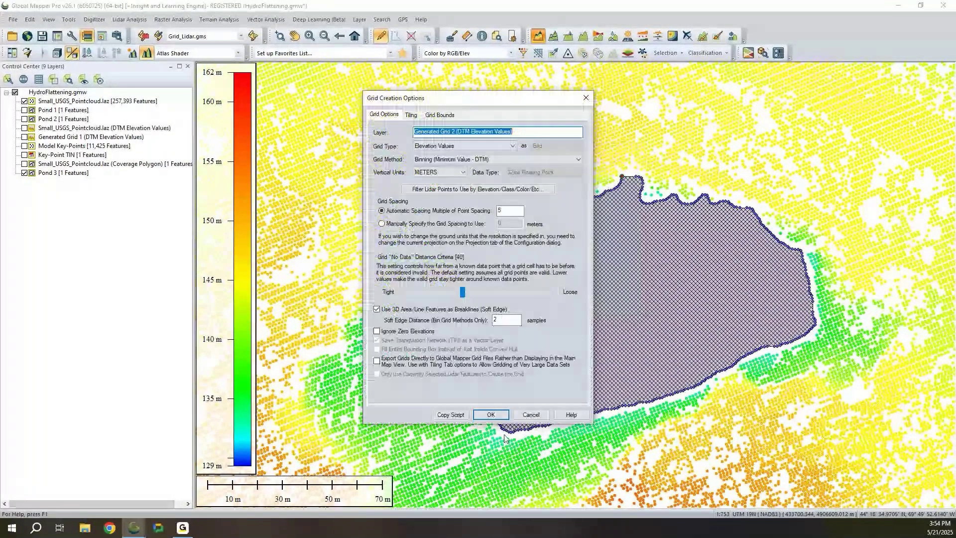
left_click(490, 415)
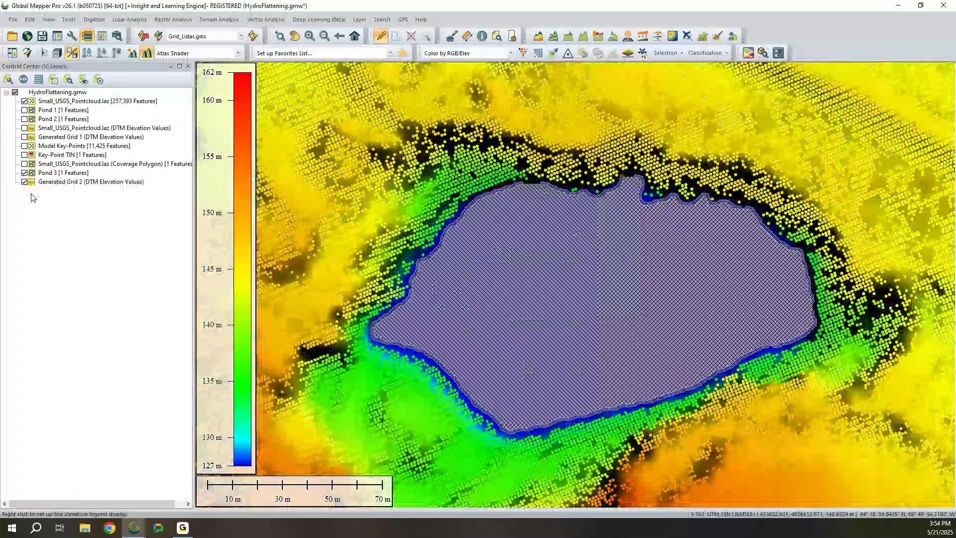
Step: Hide Pond 3 and the Small_USGS_Pointcloud.laz point cloud, leaving Generated Grid 2 displayed at full extent and selected
left_click(25, 173)
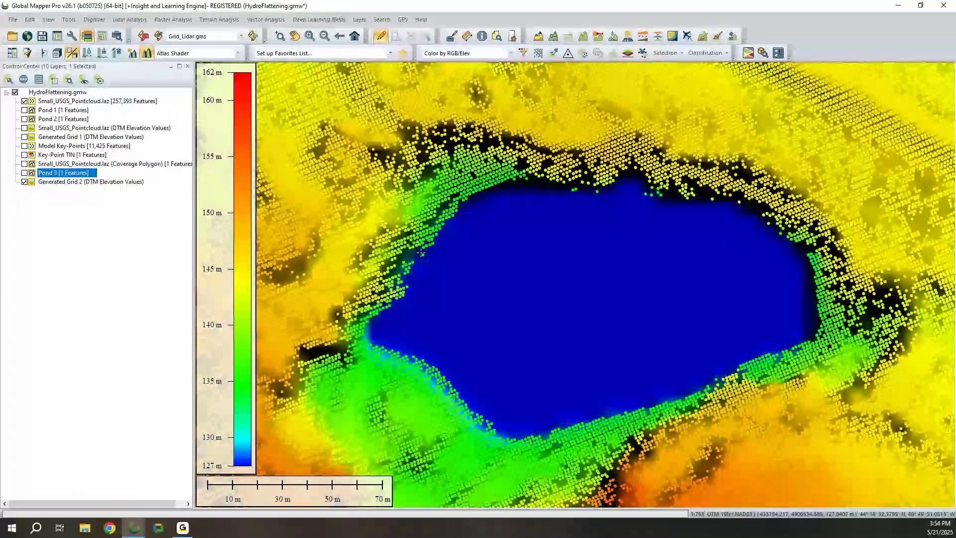
key("Home")
left_click(24, 101)
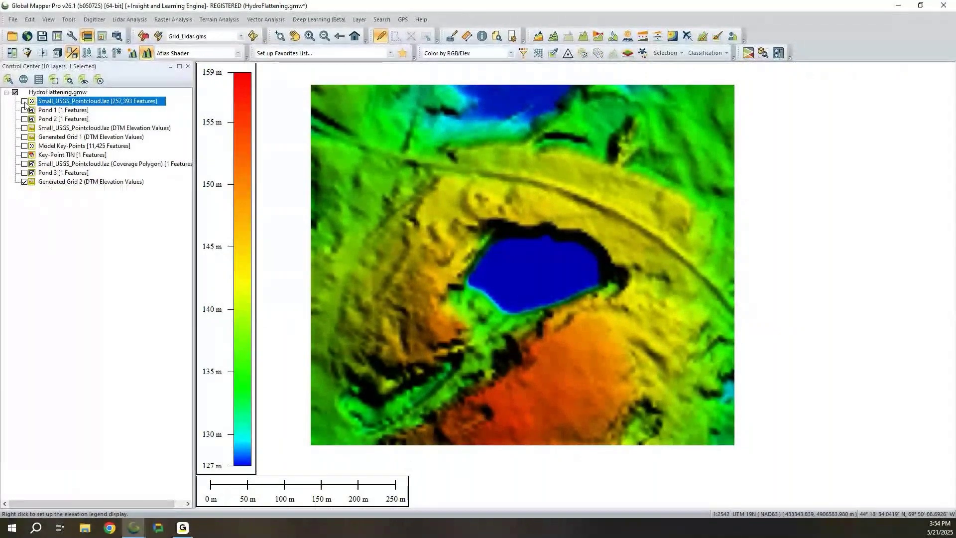
double_click(85, 182)
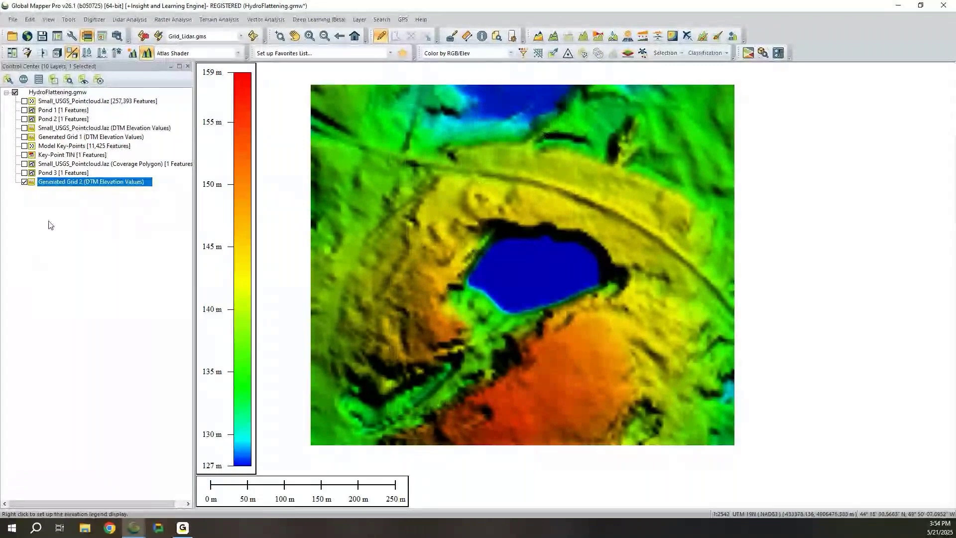
Step: Display the Small_USGS_Pointcloud.laz point cloud over the pond area and hide Generated Grid 2
left_click(25, 101)
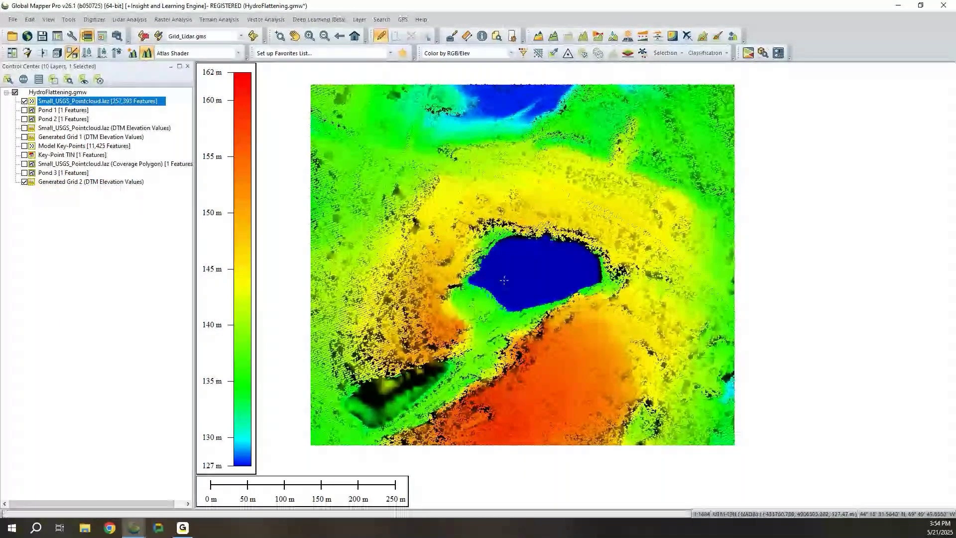
scroll(504, 280, "up", 2)
scroll(493, 281, "up", 1)
left_click(25, 183)
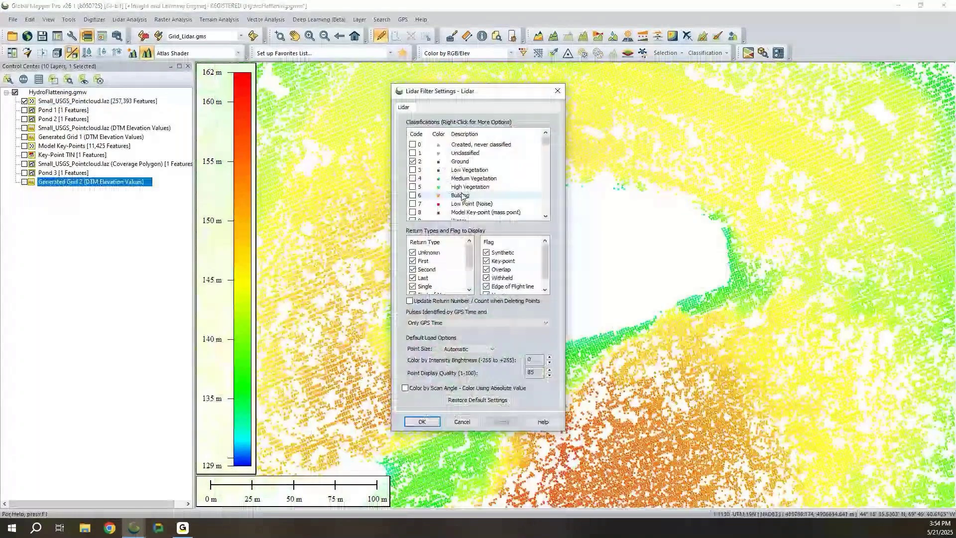
Step: Enable all classifications in the lidar filter and check the feature information of a water point in the pond
right_click(462, 195)
left_click(493, 201)
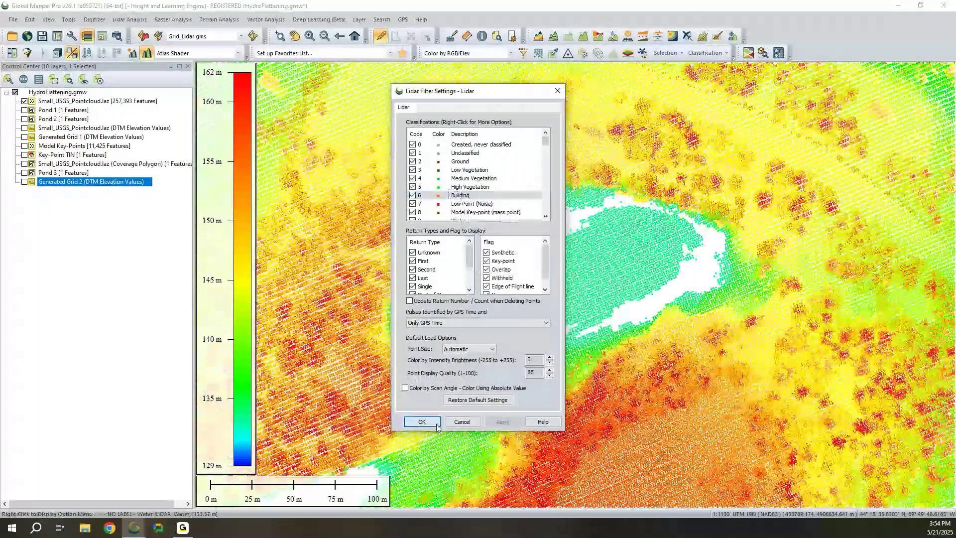
left_click(421, 422)
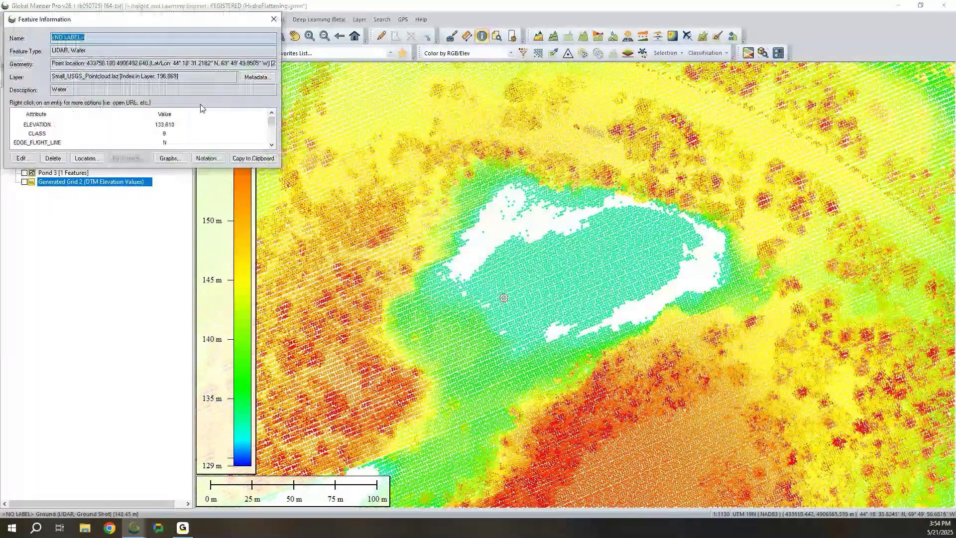
key("Escape")
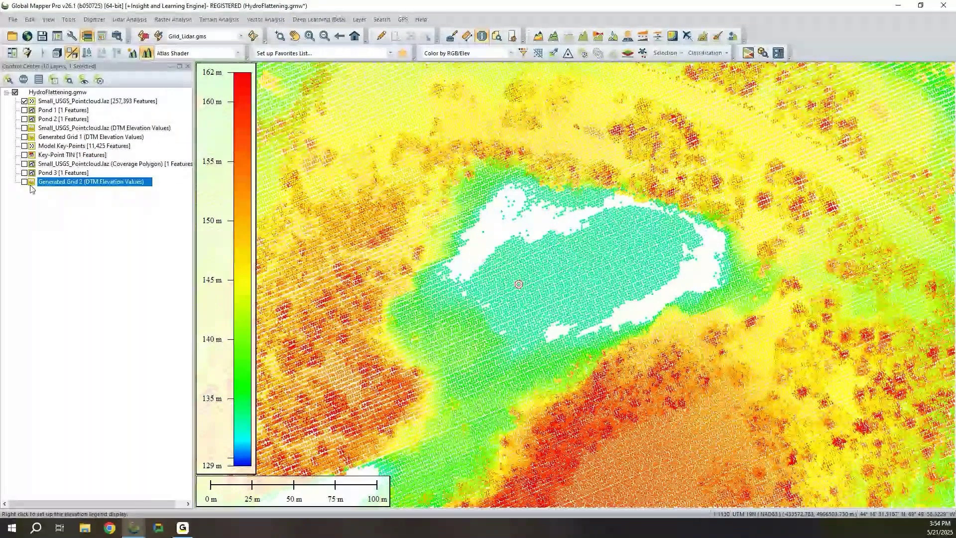
left_click(90, 293)
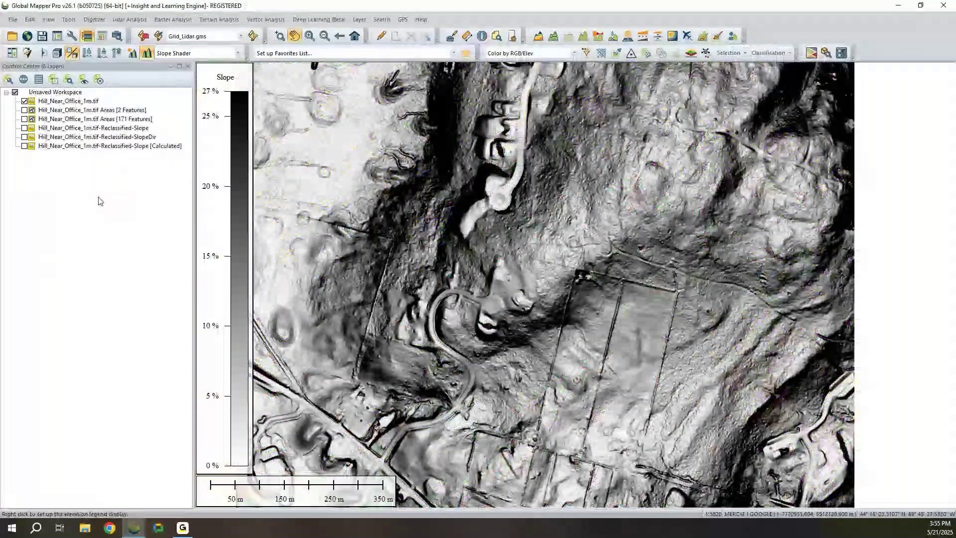
Step: Vectorize slopes of 0 to 2 degrees from Hill_Near_Office_1m.tif, discarding areas smaller than 100 square meters, and hide the resulting areas layer
left_click_drag(391, 250, 452, 270)
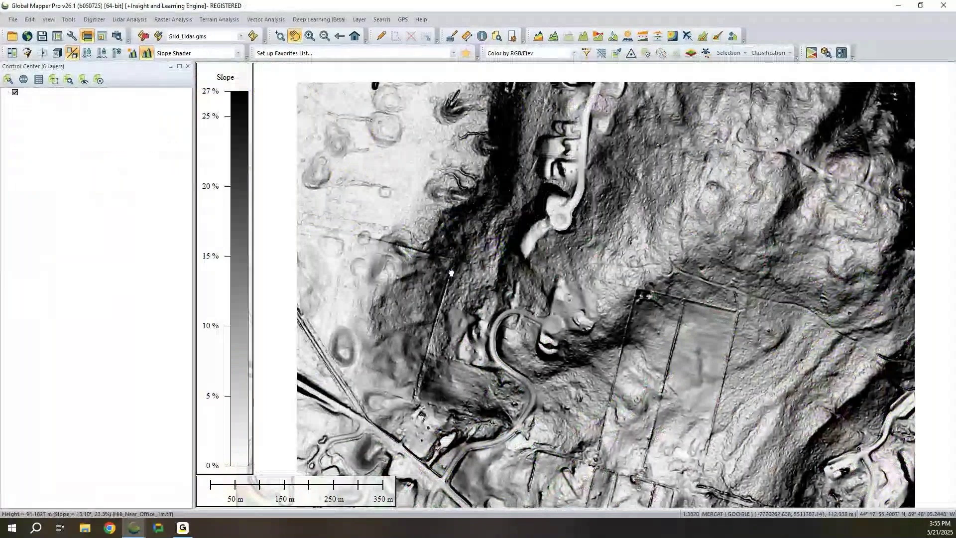
scroll(418, 110, "down", 1)
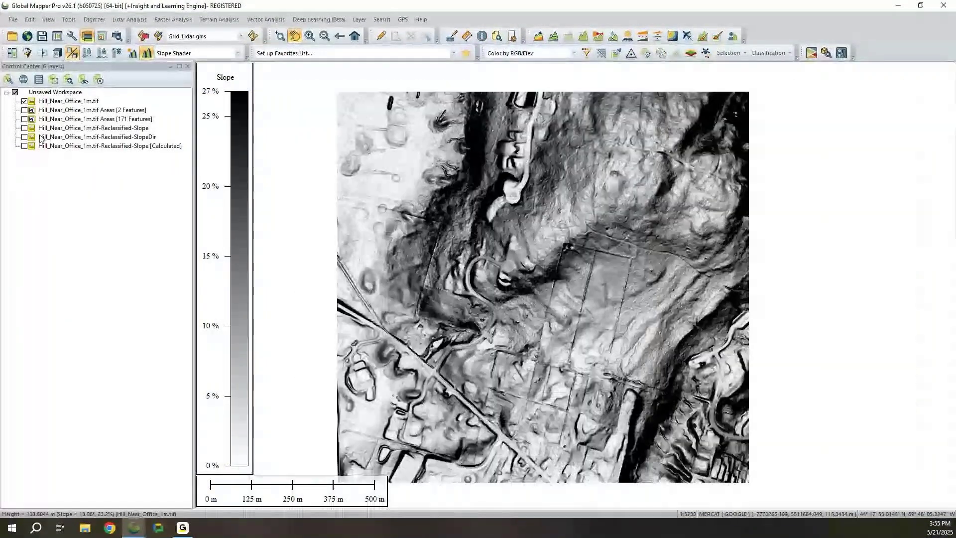
left_click(78, 102)
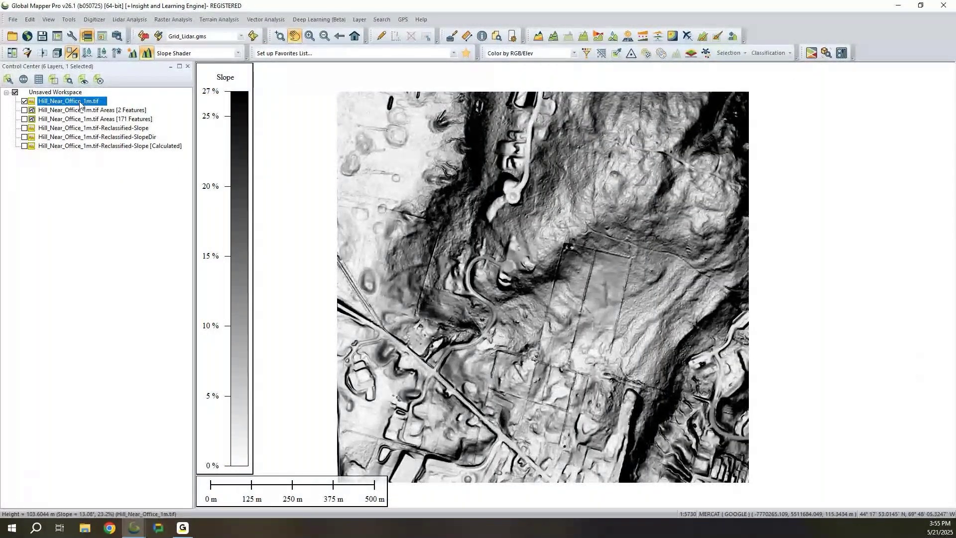
right_click(79, 105)
mouse_move(209, 399)
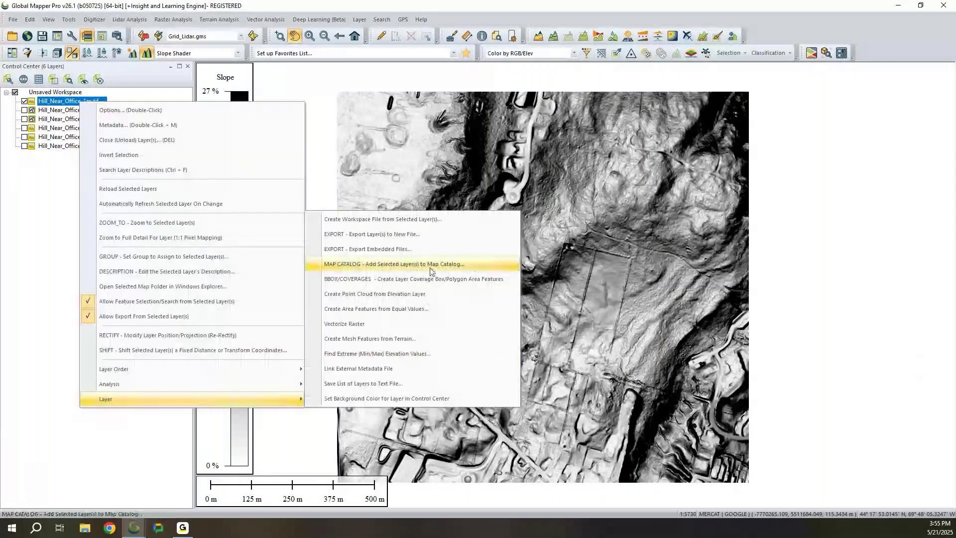
left_click(399, 330)
left_click(465, 334)
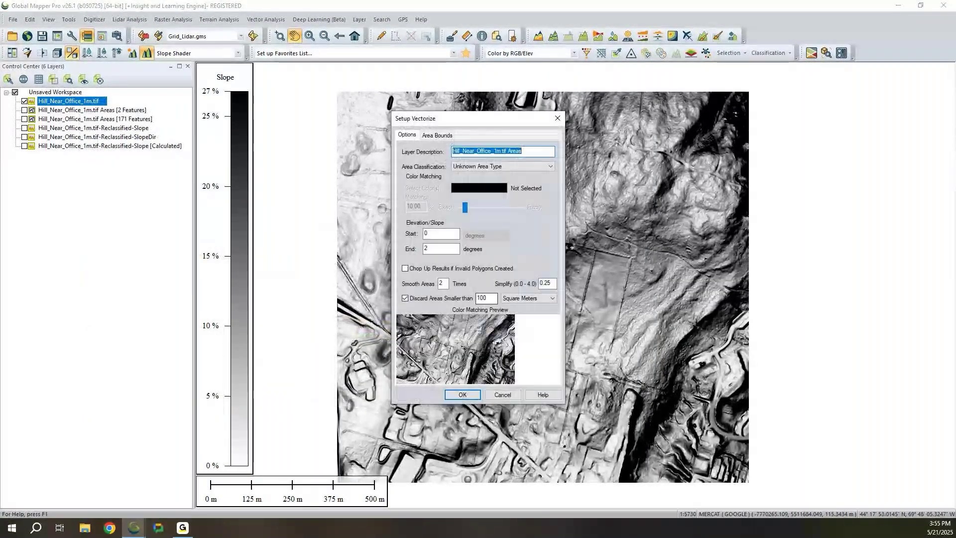
left_click(452, 234)
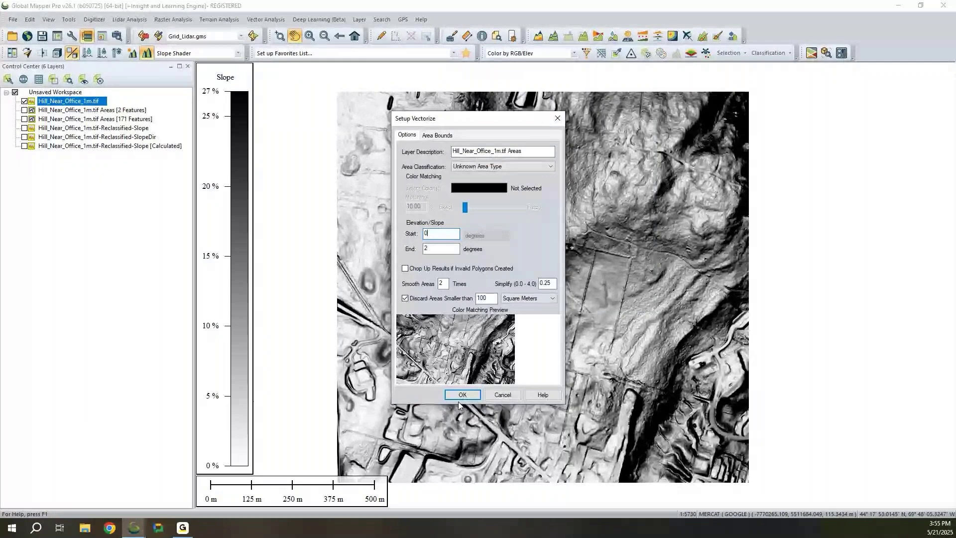
left_click(460, 396)
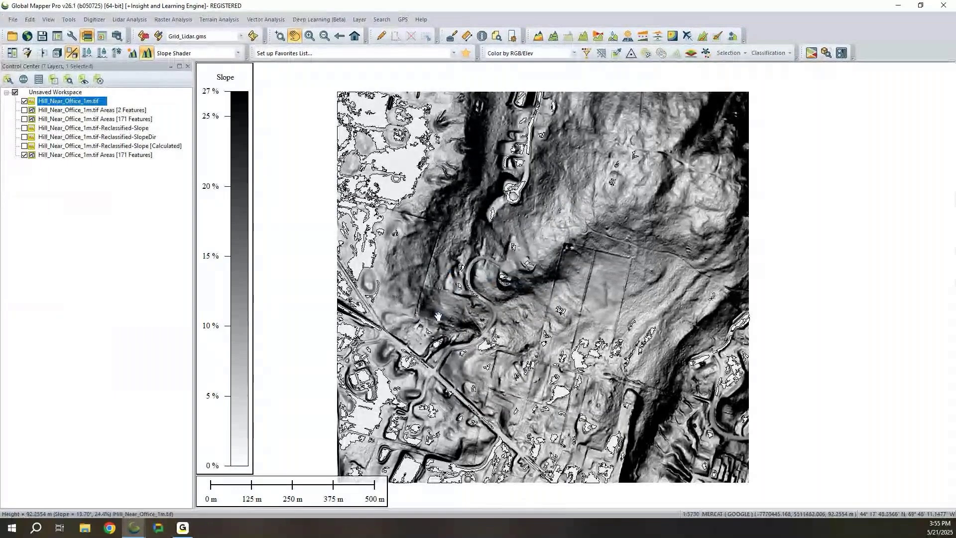
left_click(46, 175)
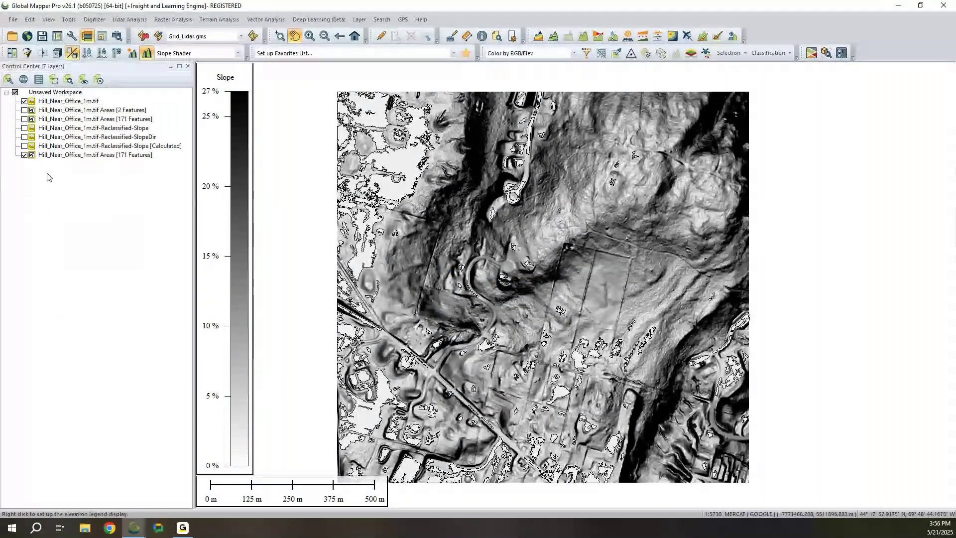
left_click(25, 155)
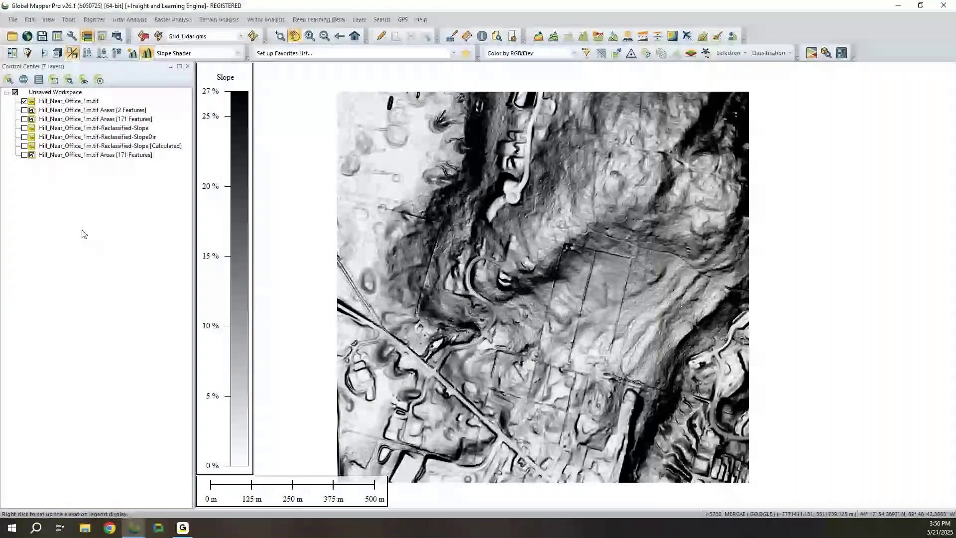
Step: Review the raster vectorization layer selection and the elevation/slope range settings for Hill_Near_Office_1m.tif without running it
right_click(72, 101)
mouse_move(199, 398)
left_click(350, 324)
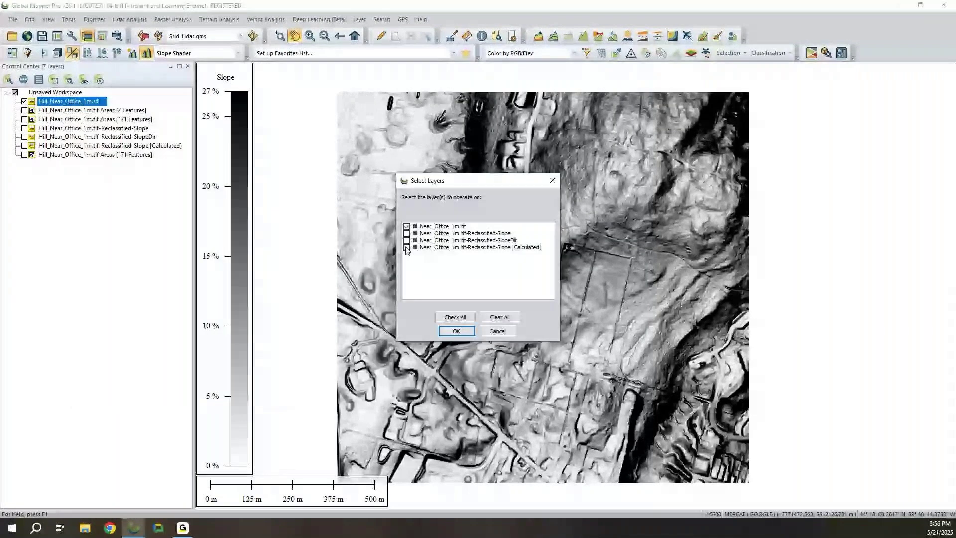
left_click(464, 334)
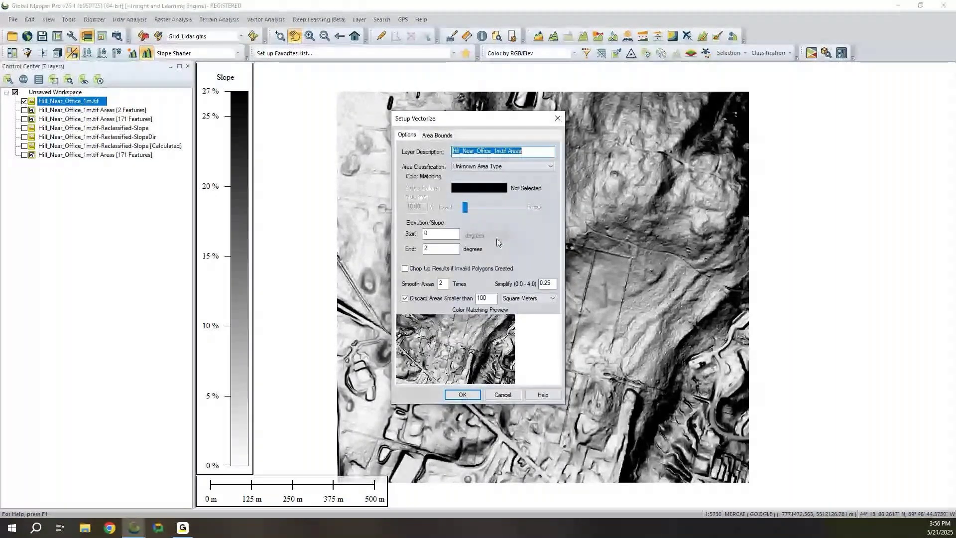
left_click(502, 394)
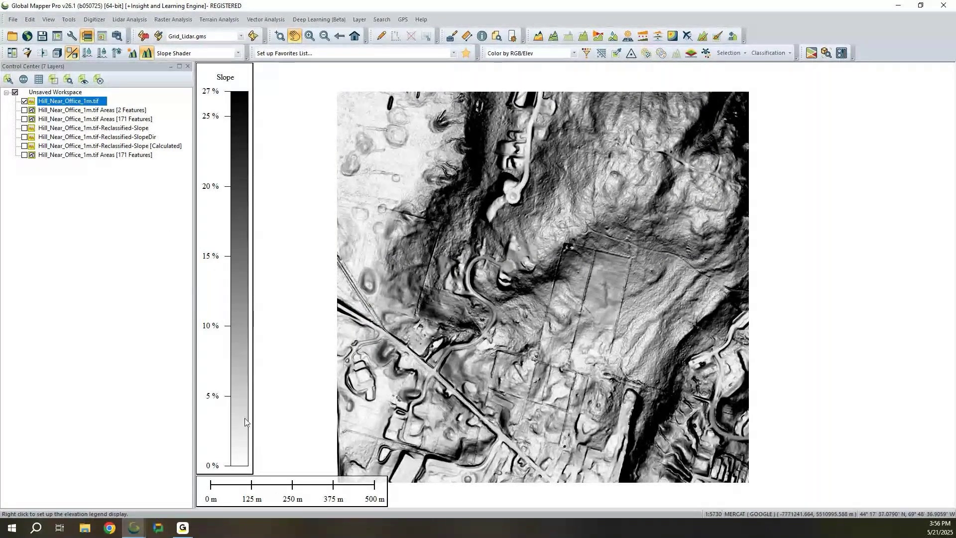
Step: Switch back to the HydroFlattening workspace and examine the point cloud colored by classification around the pond
mouse_move(138, 530)
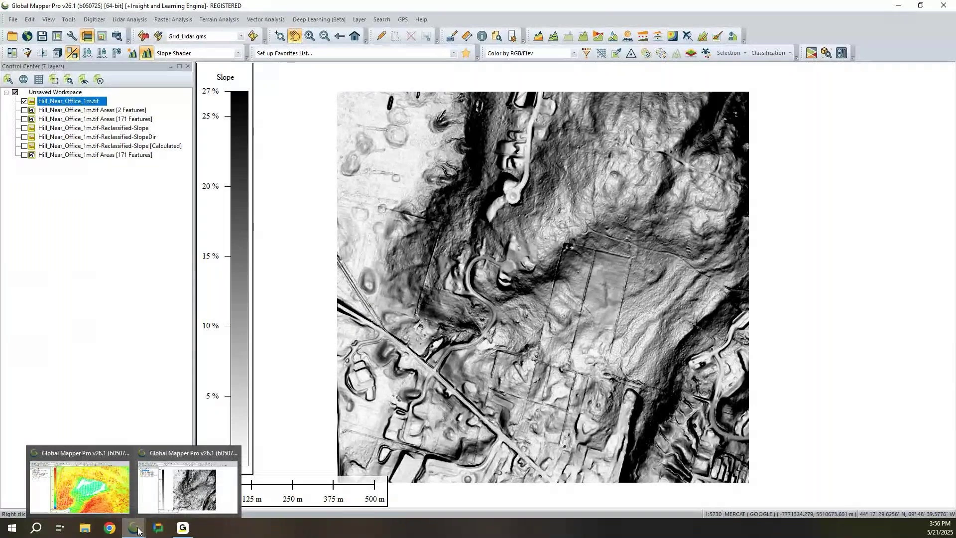
left_click(109, 505)
left_click(109, 505)
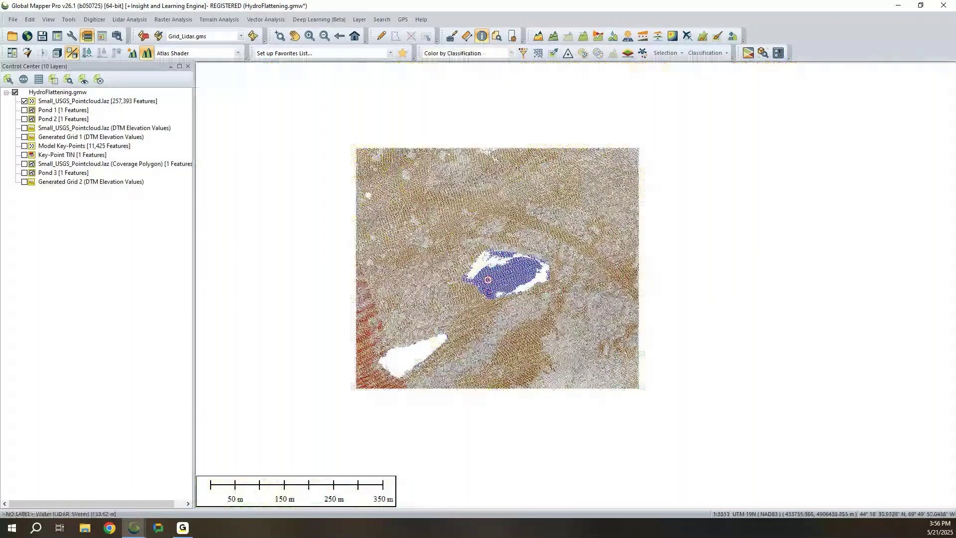
scroll(487, 279, "up", 1)
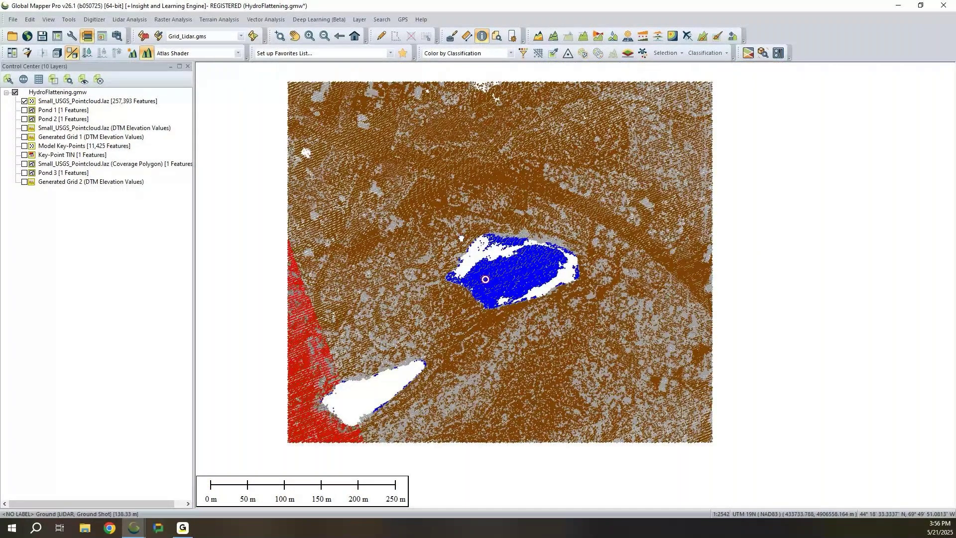
left_click_drag(486, 280, 492, 339)
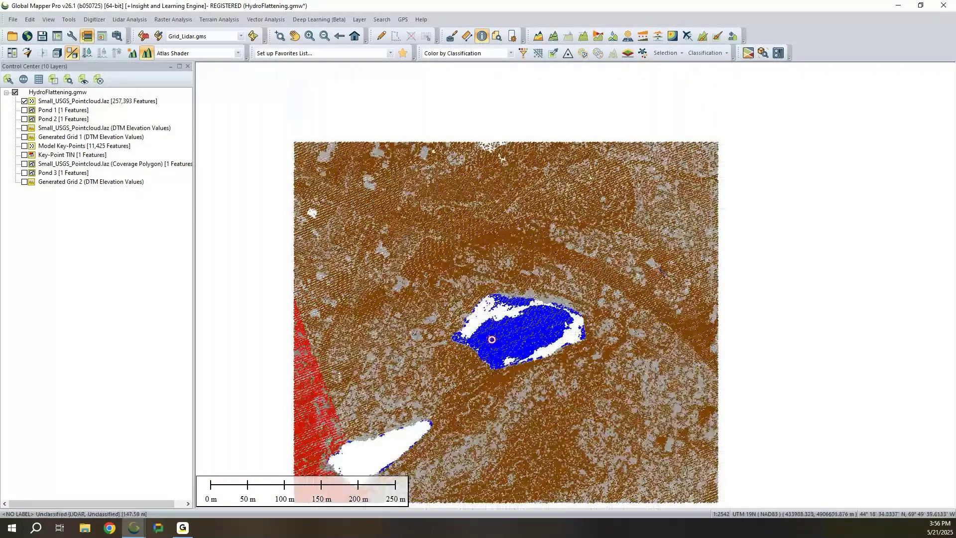
scroll(491, 339, "up", 6)
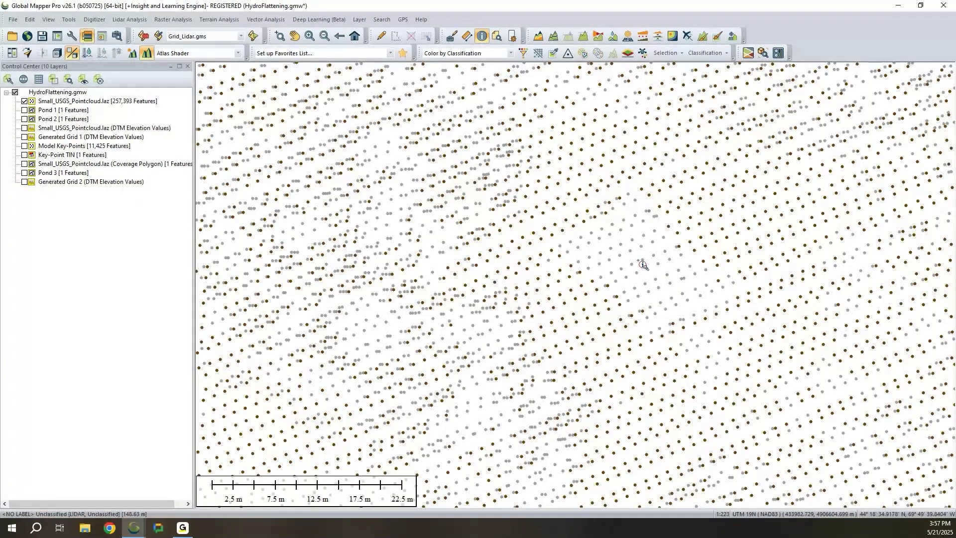
scroll(507, 288, "down", 4)
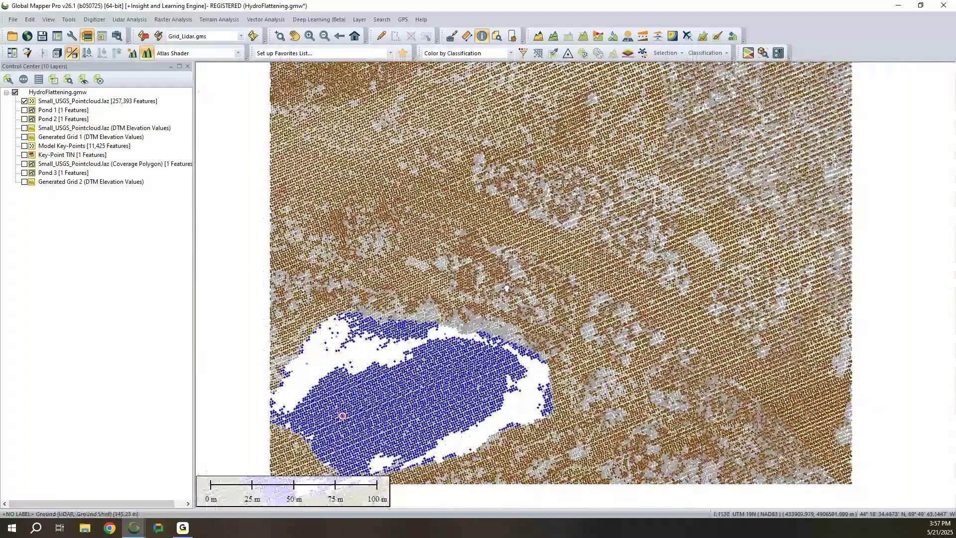
scroll(507, 288, "down", 2)
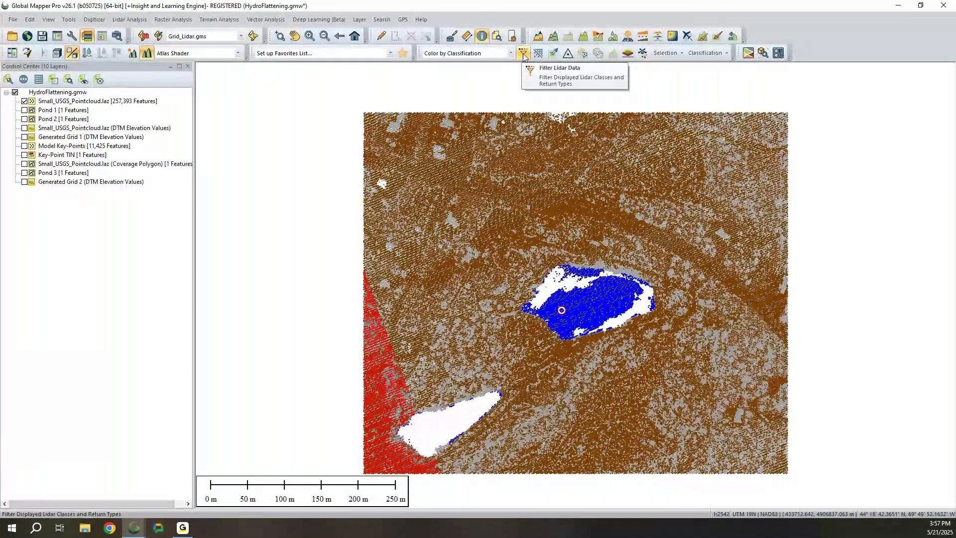
Step: Filter the displayed lidar points to the Ground classification only
left_click(119, 20)
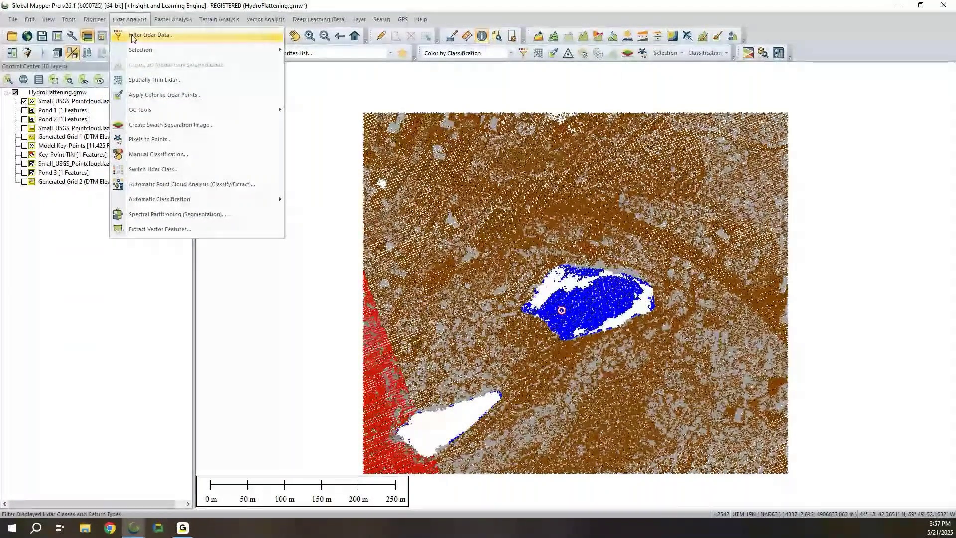
left_click(133, 36)
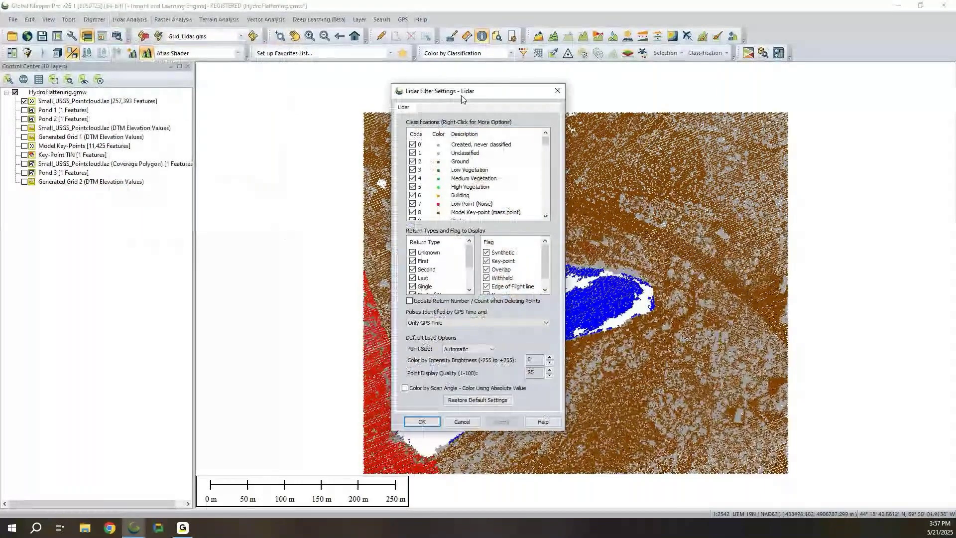
left_click_drag(527, 91, 762, 95)
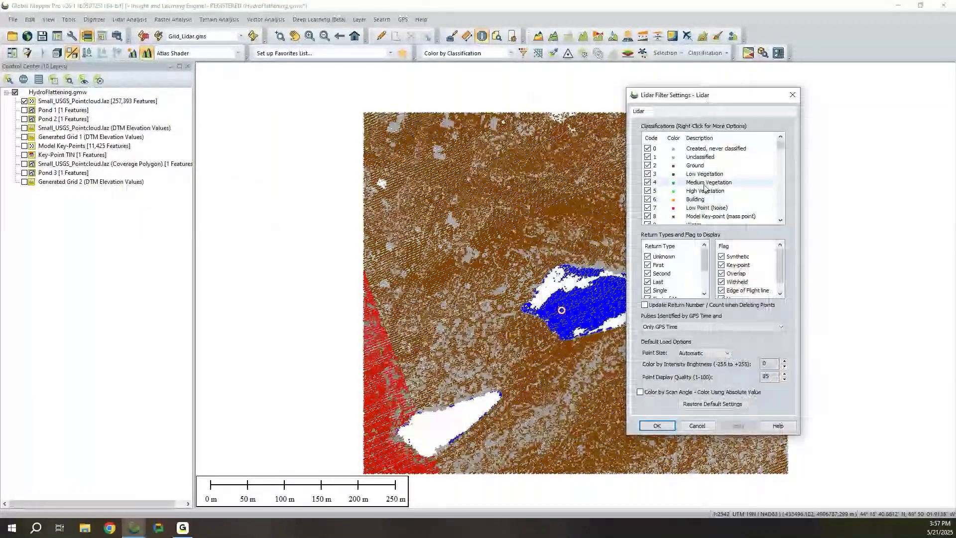
right_click(698, 182)
left_click(699, 189)
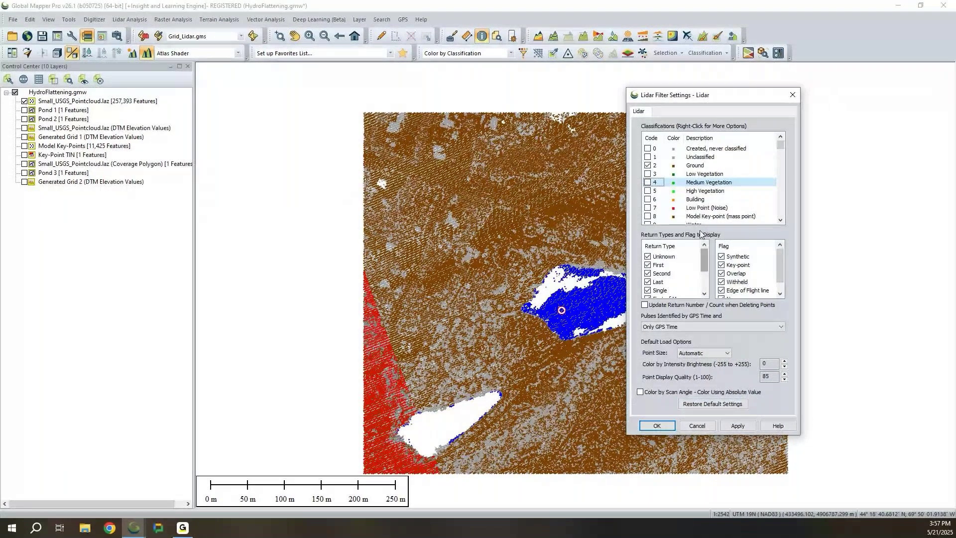
left_click(737, 426)
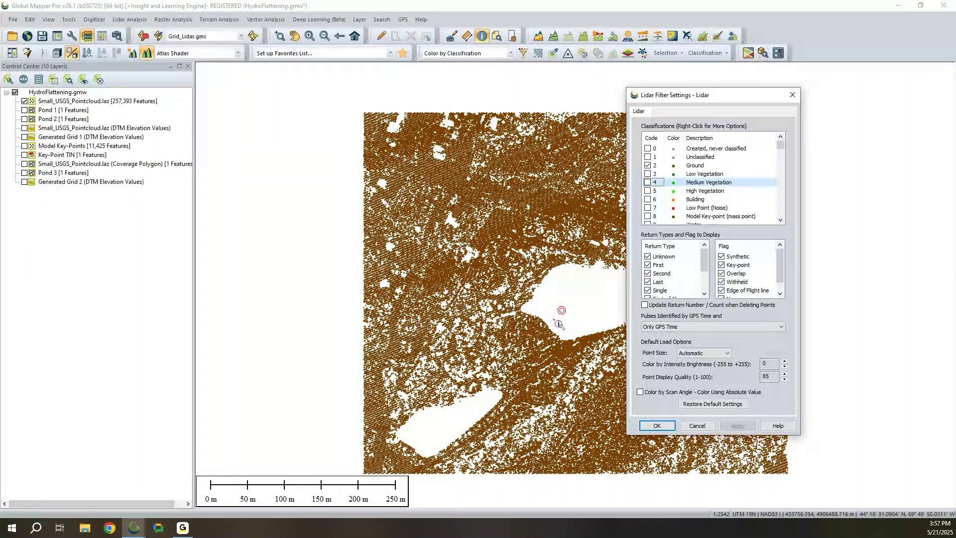
left_click(697, 426)
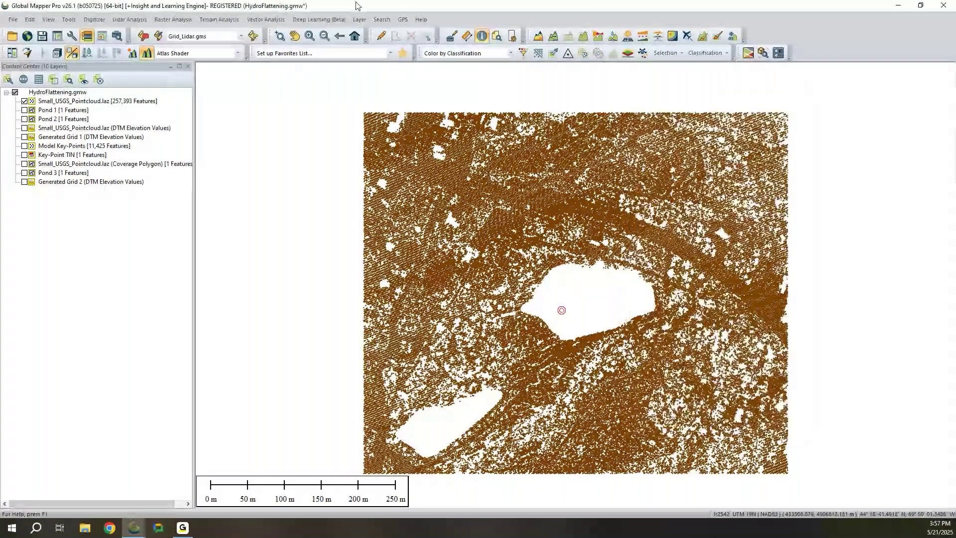